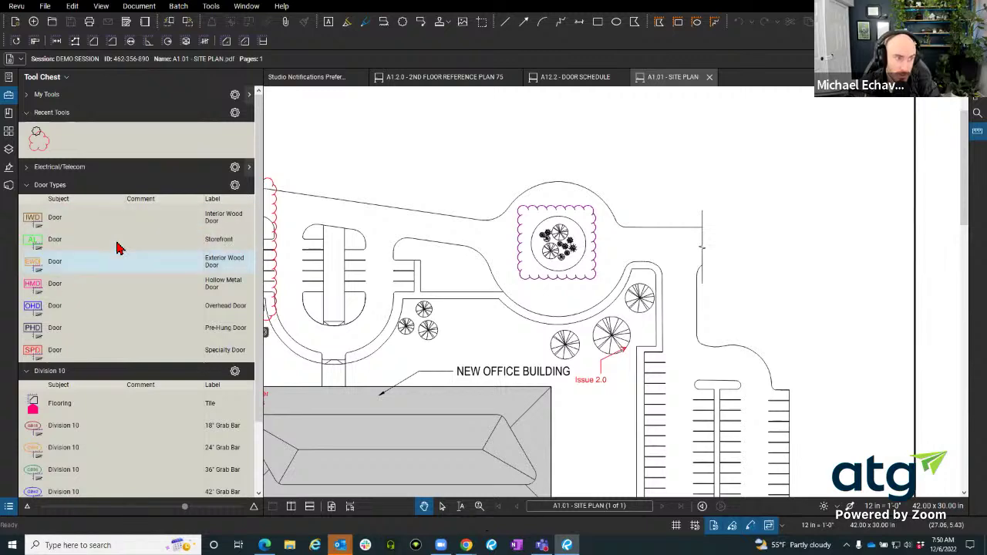
- Show the list of joined Studio projects
{"action": "left_click", "coordinate": [8, 186]}
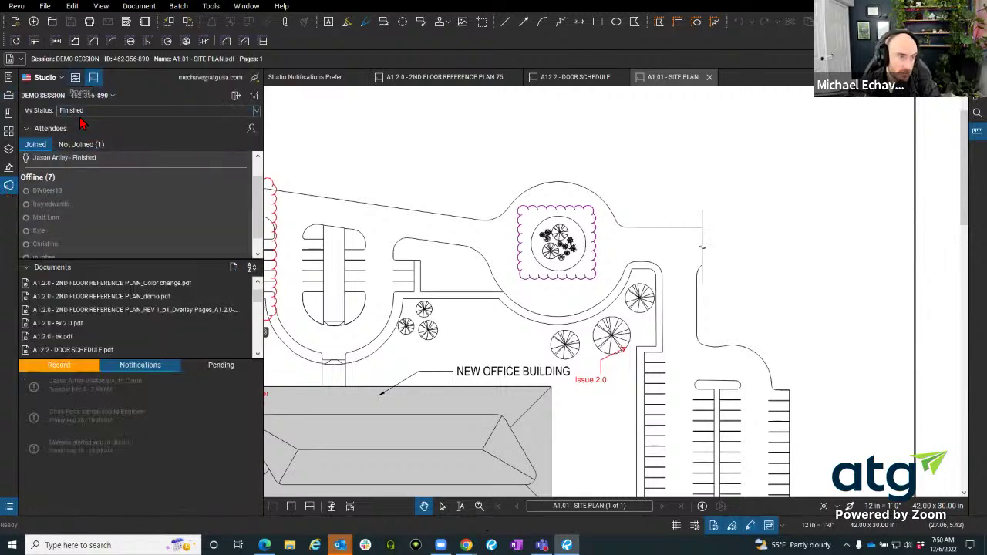
{"action": "left_click", "coordinate": [77, 77]}
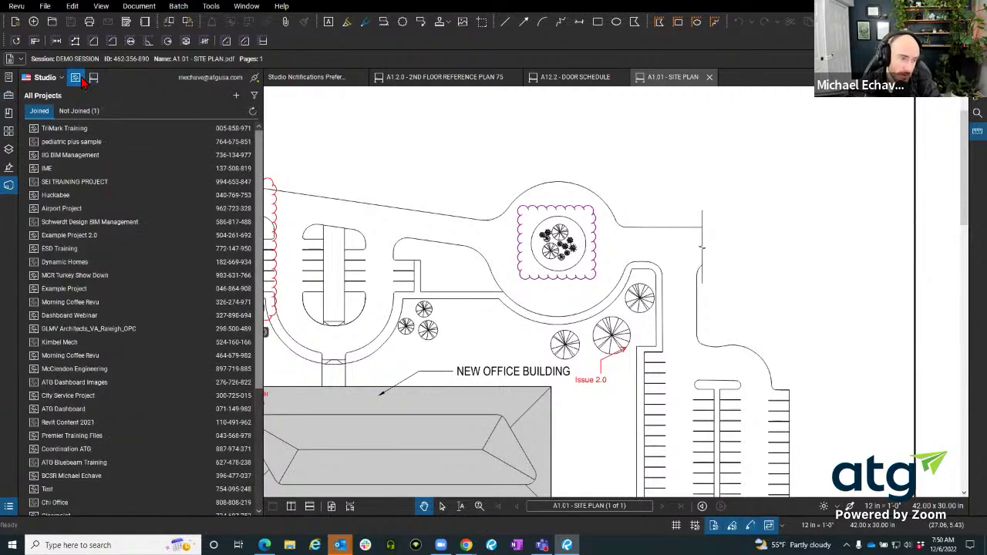
{"action": "key", "text": "Down"}
{"action": "key", "text": "Down"}
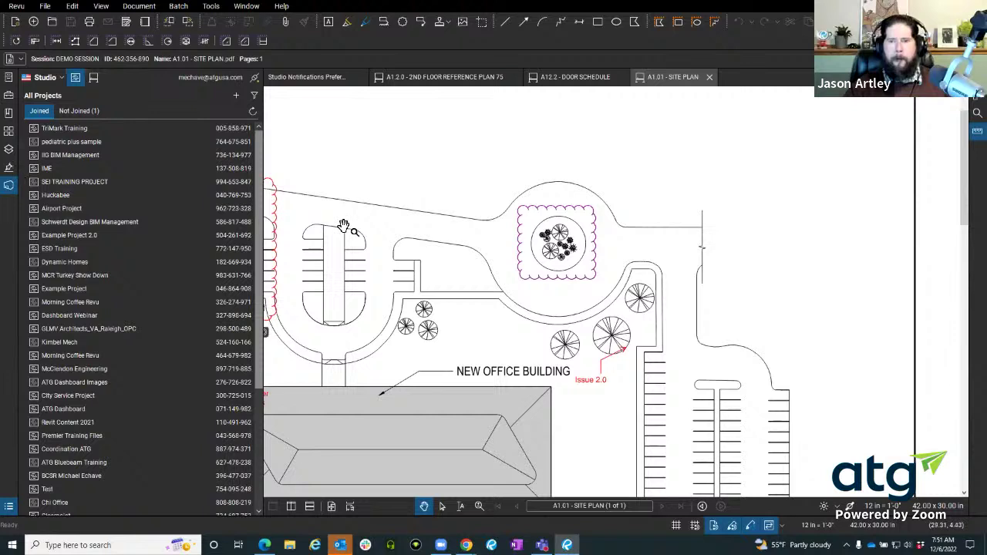
- Switch to Bluebeam Cloud and return from the open drawing to the ATG DEMO project's published drawings
{"action": "mouse_move", "coordinate": [466, 545]}
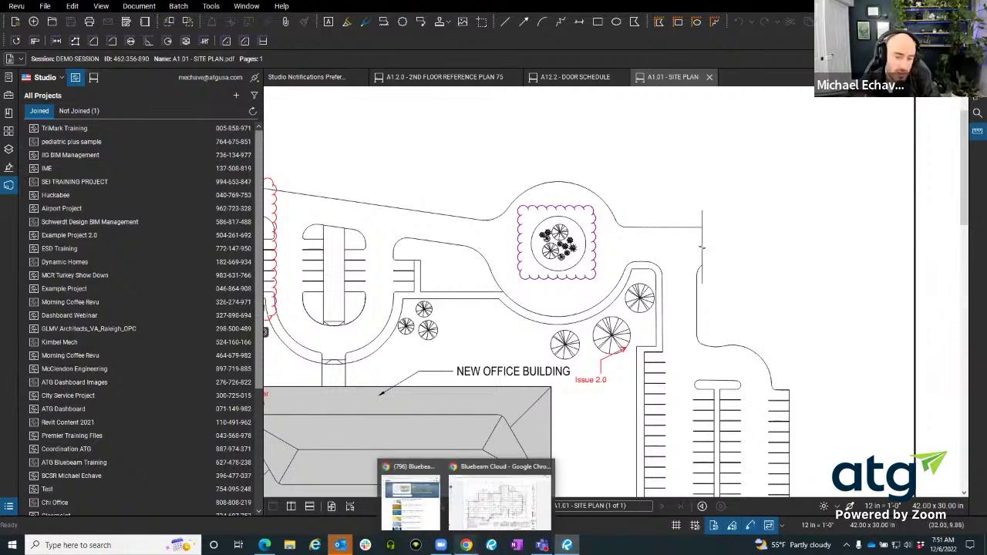
{"action": "left_click", "coordinate": [502, 496]}
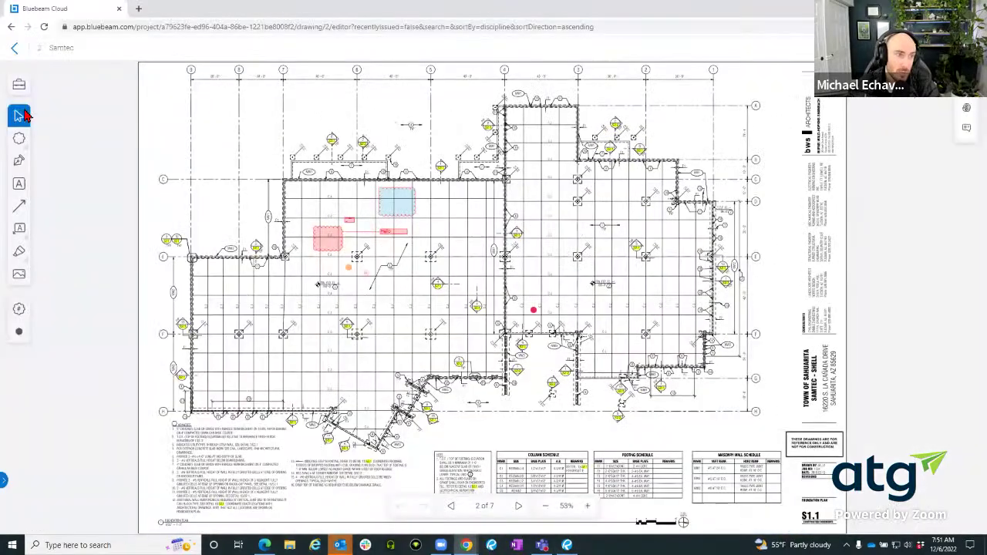
{"action": "left_click", "coordinate": [23, 45]}
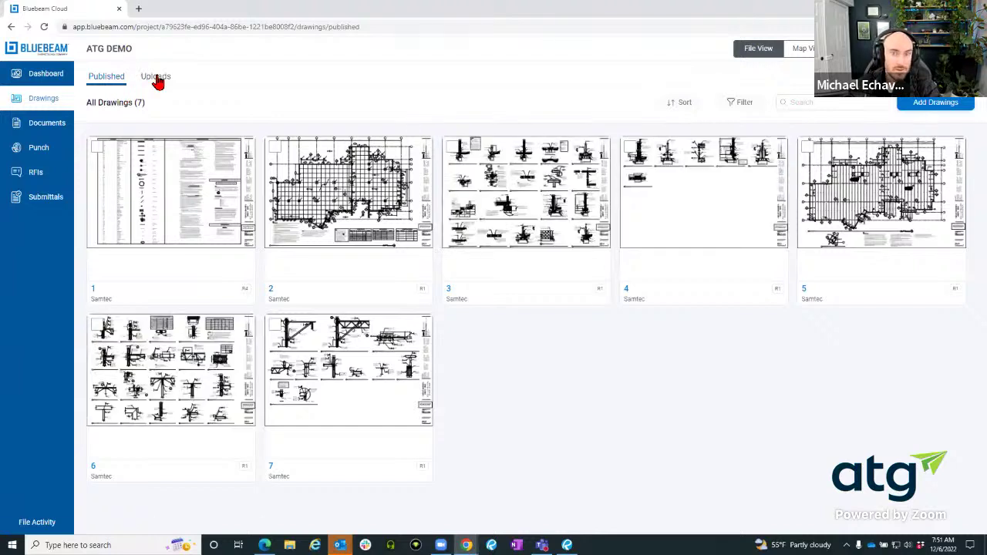
- Examine the upload sources for adding drawings, including browsing local files and importing from integrations, without adding anything
{"action": "left_click", "coordinate": [935, 110]}
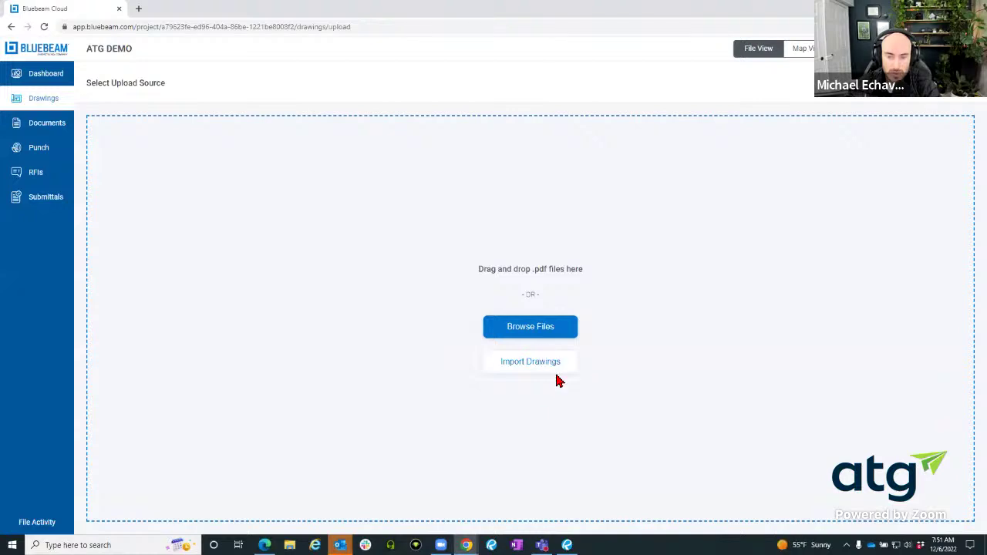
{"action": "left_click", "coordinate": [554, 337]}
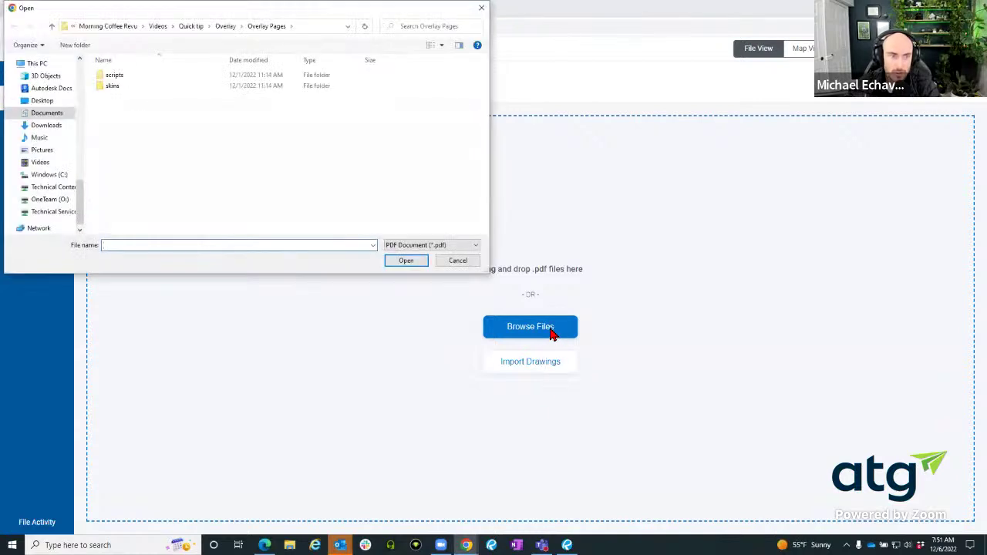
{"action": "left_click", "coordinate": [455, 260]}
{"action": "left_click", "coordinate": [540, 363]}
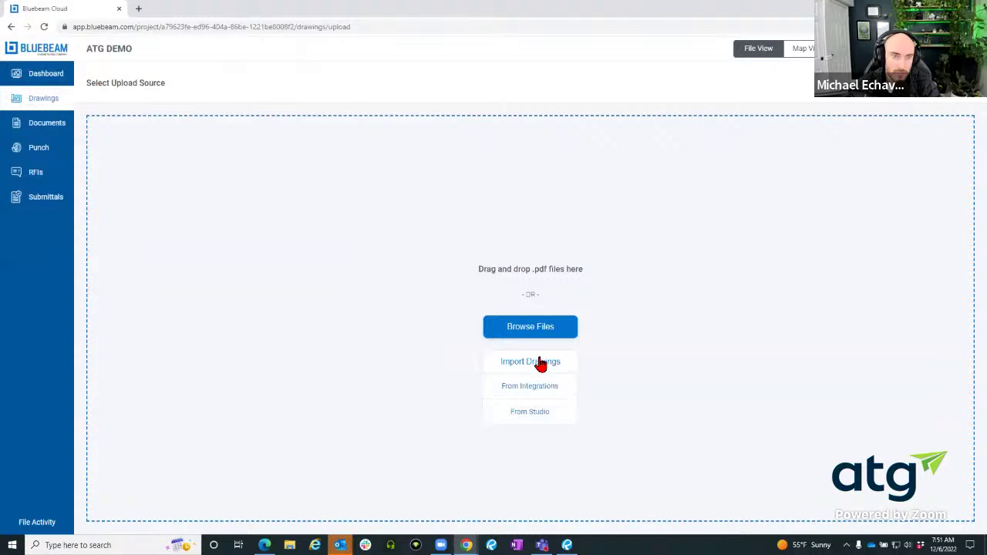
{"action": "left_click", "coordinate": [539, 390]}
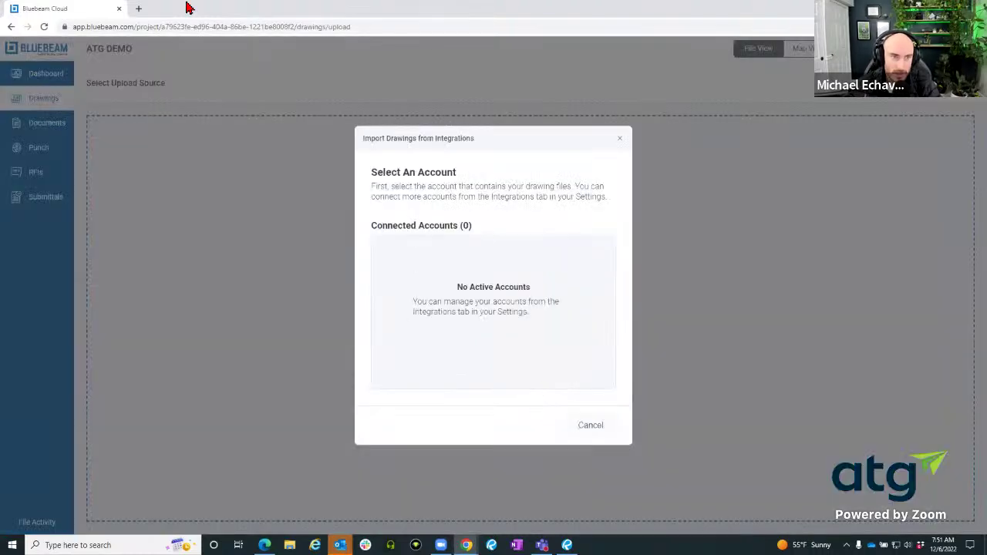
{"action": "left_click", "coordinate": [620, 142]}
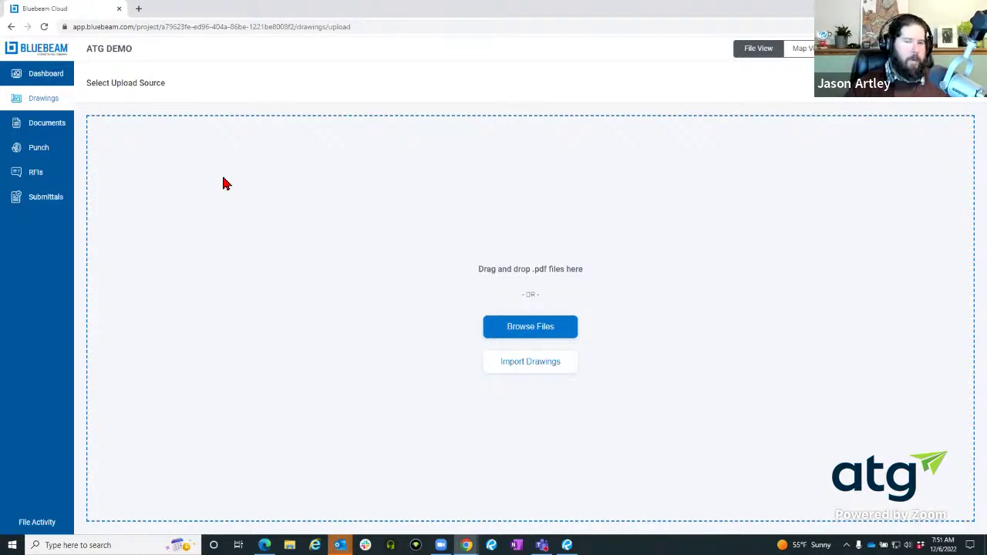
- Check the file options for 03 30 00 Concrete.pdf in the project documents and view the project's integration settings
{"action": "left_click", "coordinate": [40, 122]}
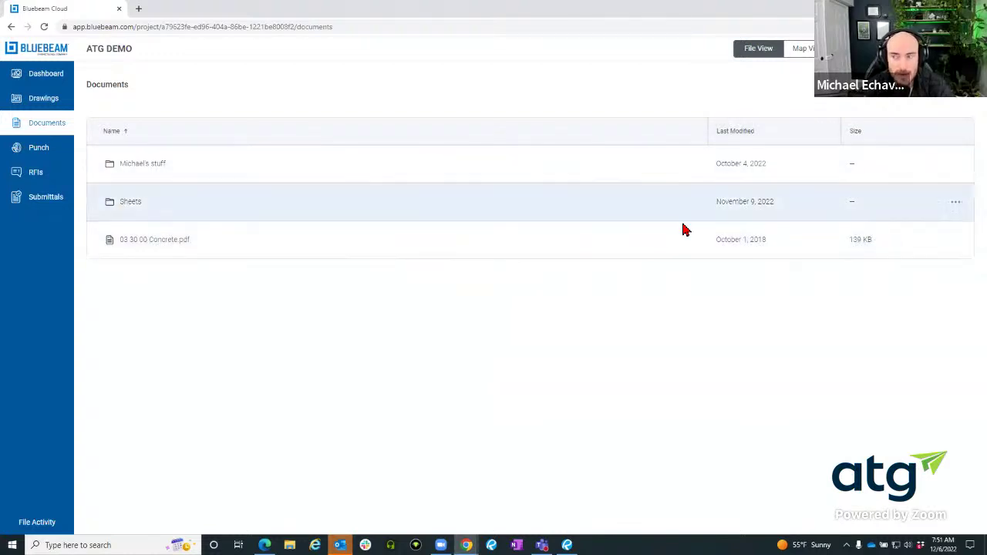
{"action": "left_click", "coordinate": [955, 240]}
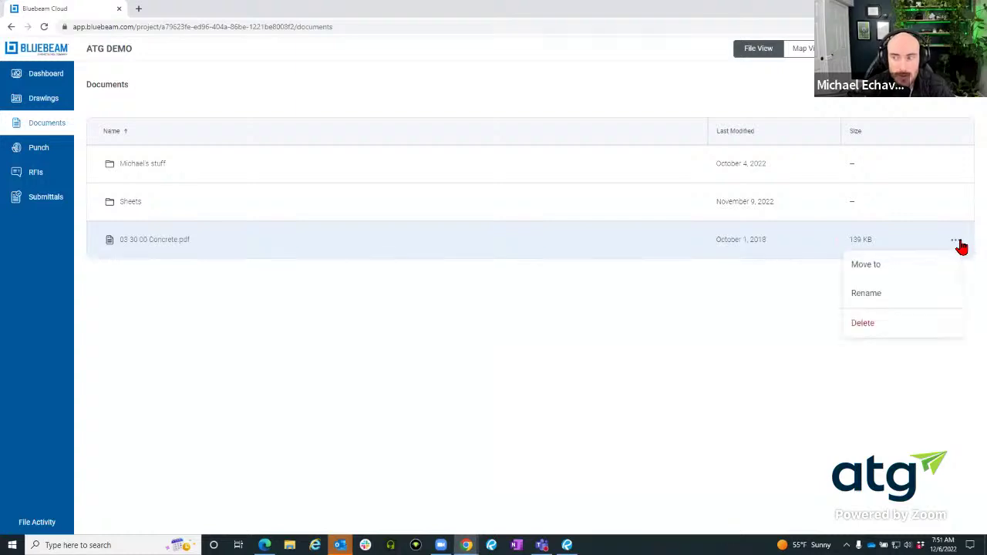
{"action": "left_click", "coordinate": [688, 323]}
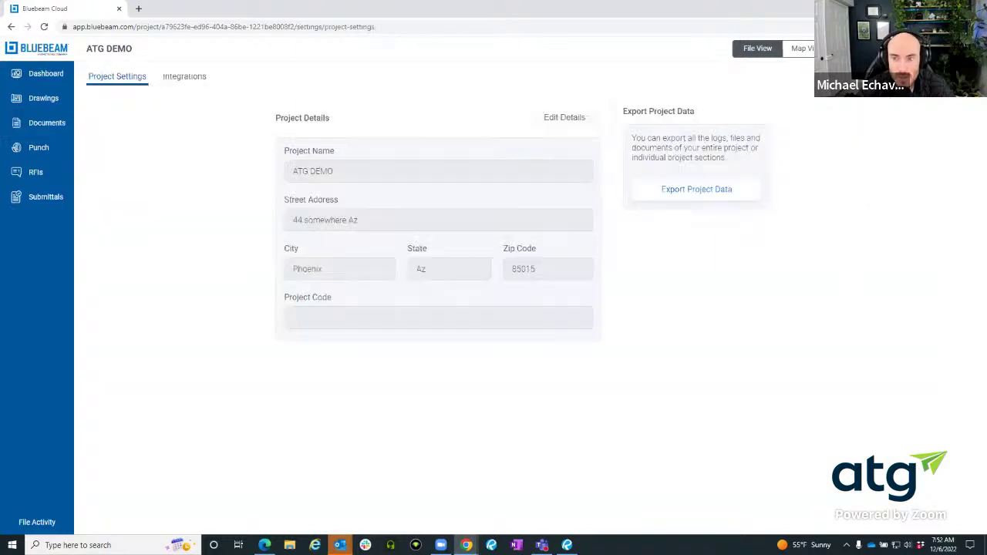
{"action": "left_click", "coordinate": [187, 77]}
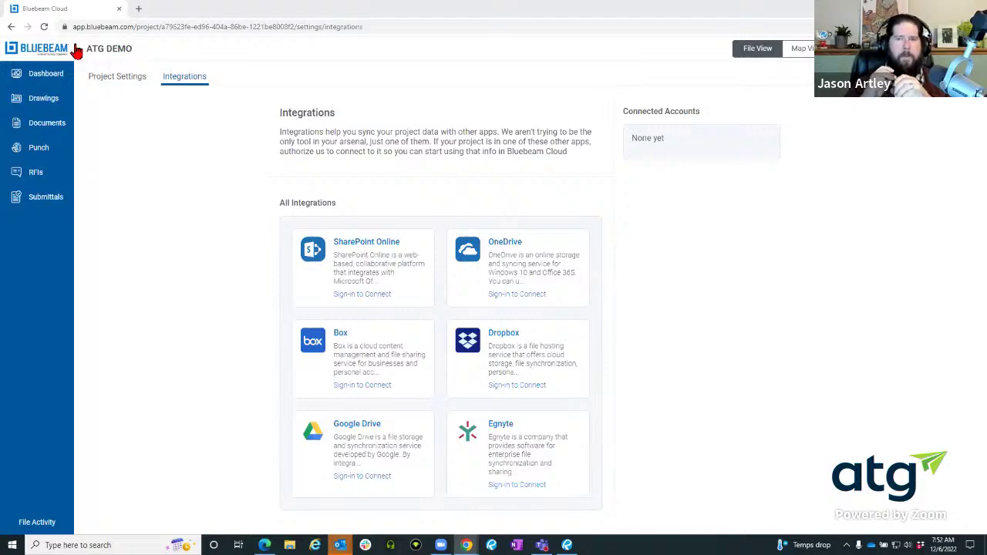
- Switch back to Bluebeam Revu and jump to the site plan cloud from the newest alert in the demo session's notifications
{"action": "key", "text": "alt+Tab"}
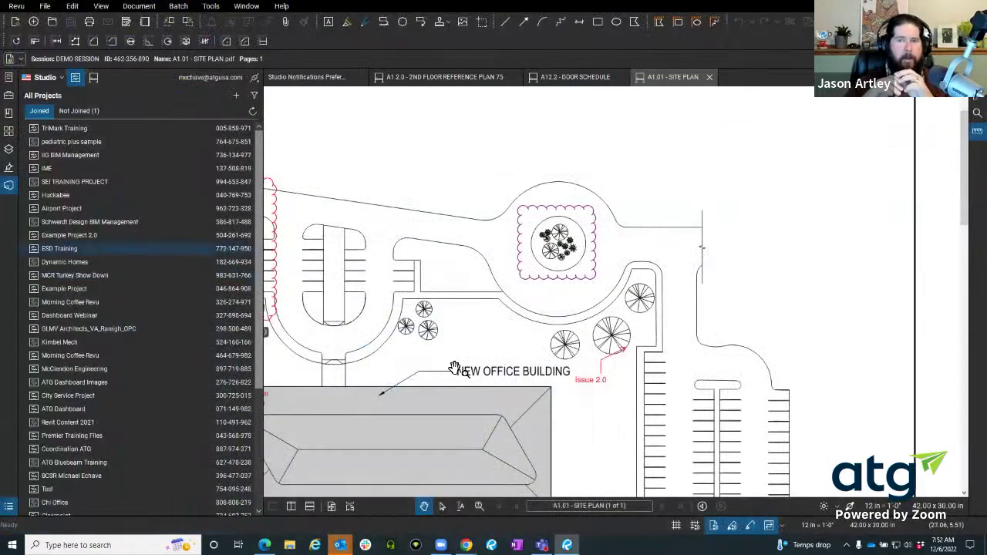
{"action": "left_click", "coordinate": [570, 77]}
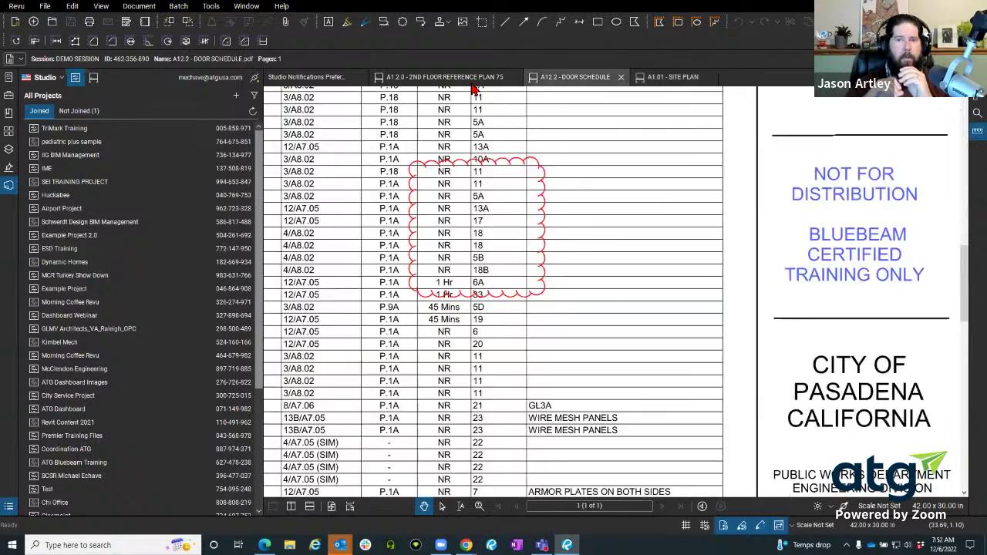
{"action": "left_click", "coordinate": [444, 78]}
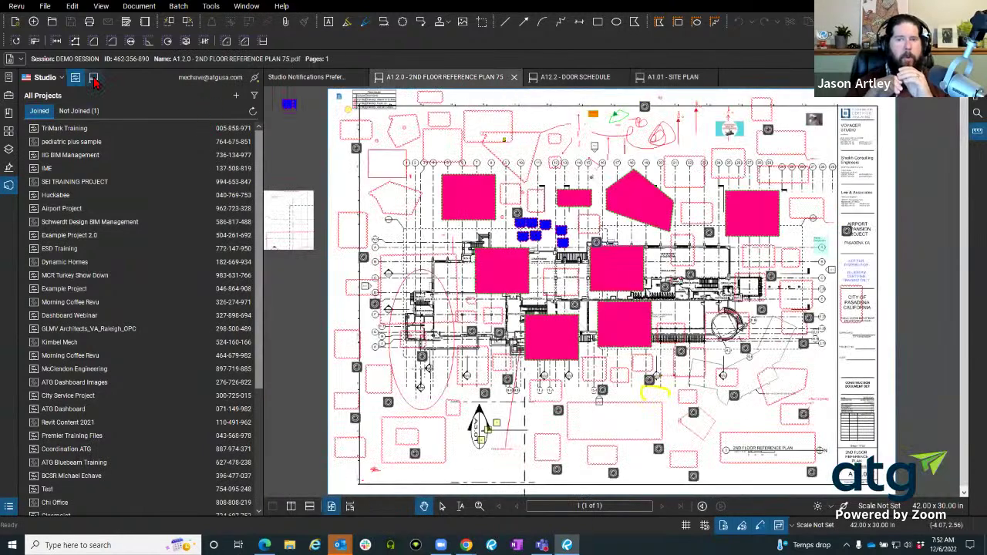
{"action": "left_click", "coordinate": [149, 394]}
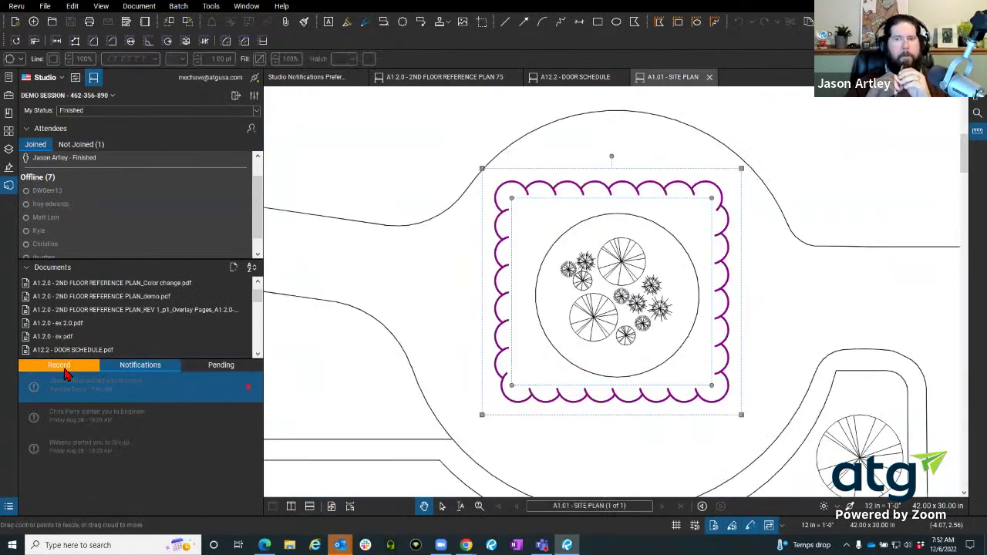
- Show the session record and look through the second floor reference plan, door schedule and site plan
{"action": "left_click", "coordinate": [62, 367]}
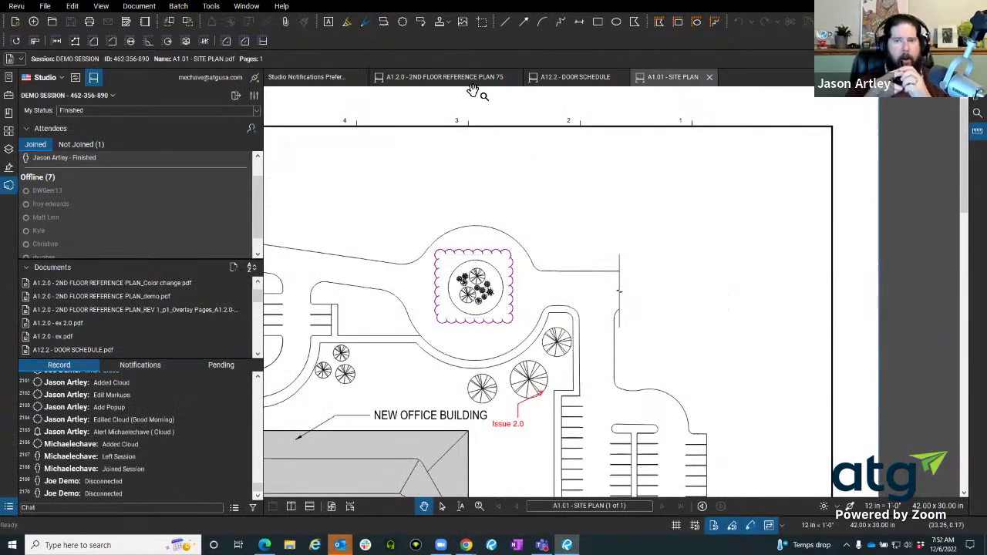
{"action": "left_click", "coordinate": [479, 79]}
{"action": "left_click", "coordinate": [580, 80]}
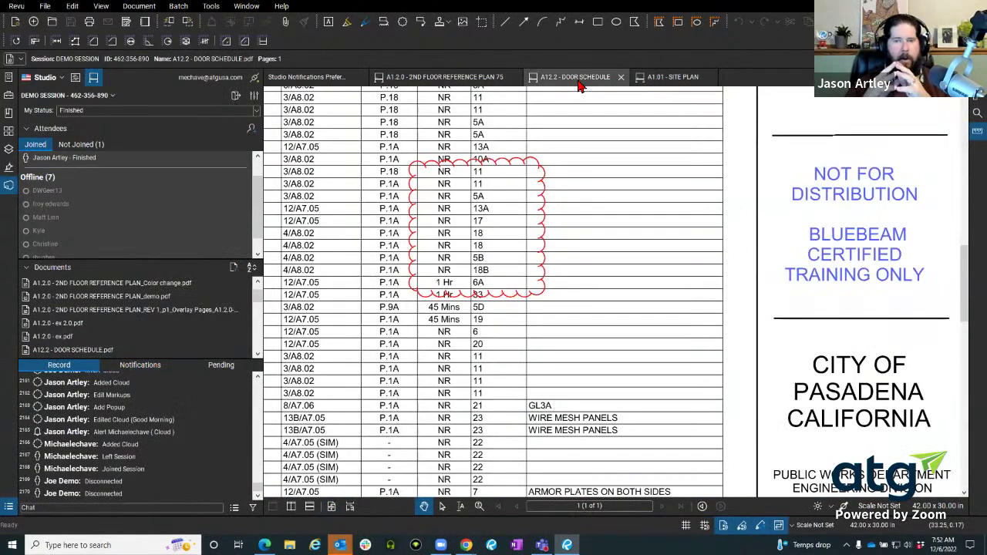
{"action": "left_click", "coordinate": [660, 78]}
{"action": "left_click", "coordinate": [565, 79]}
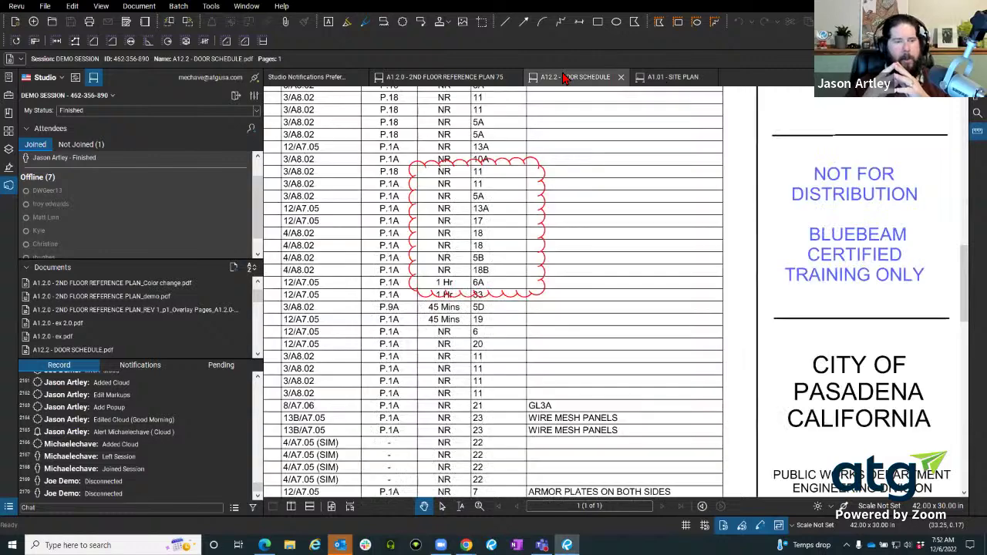
- Bring up the second floor reference plan and mark the session's Cloud alert notification as unread
{"action": "left_click", "coordinate": [432, 79]}
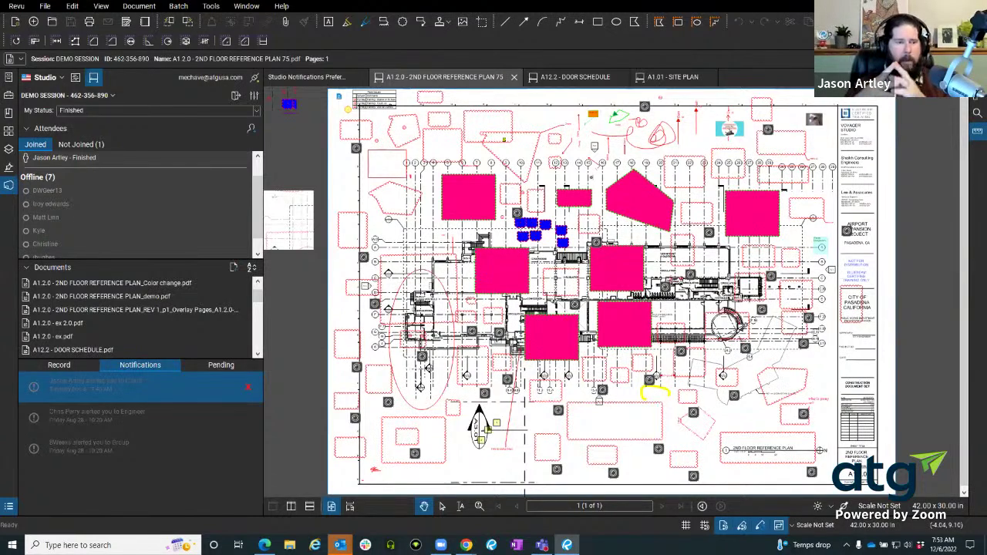
{"action": "right_click", "coordinate": [68, 400]}
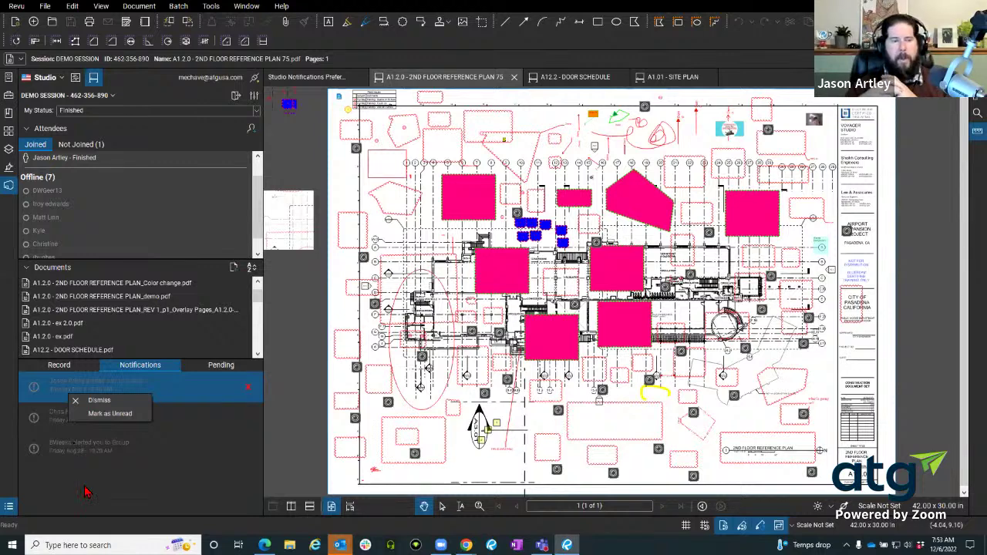
{"action": "left_click", "coordinate": [109, 414]}
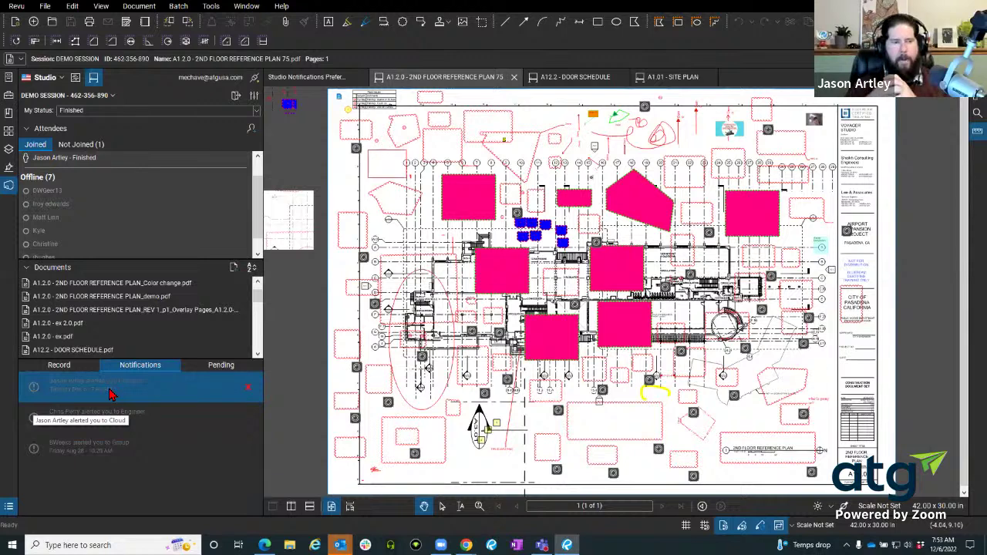
- Go through the Engineer, Group and Cloud alerts, viewing each referenced markup and the options for the notifications
{"action": "left_click", "coordinate": [113, 417]}
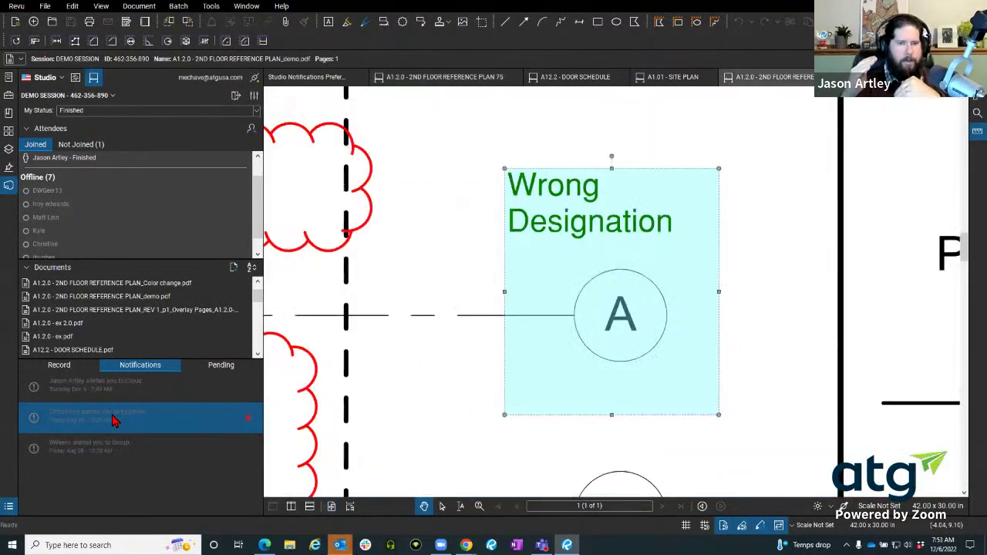
{"action": "right_click", "coordinate": [116, 421]}
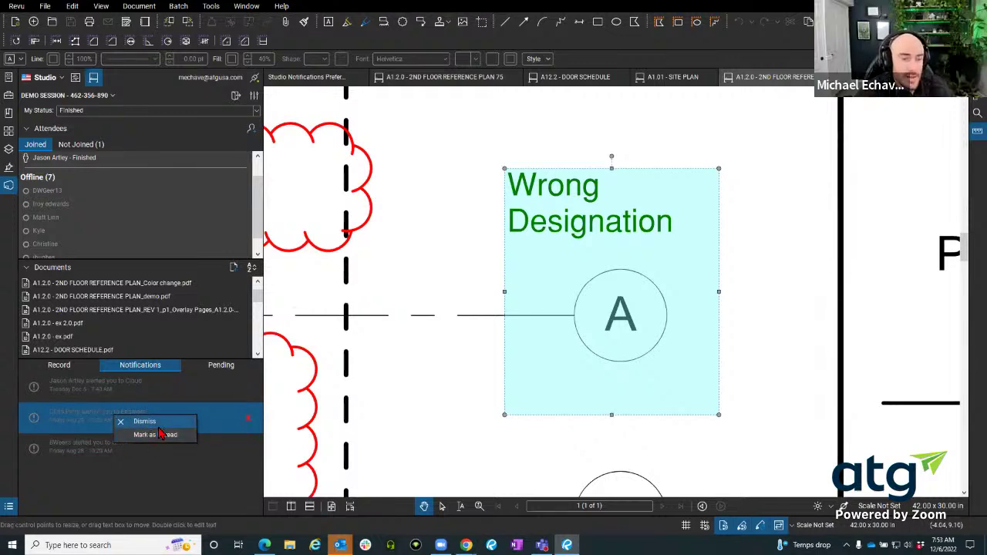
{"action": "left_click", "coordinate": [164, 463]}
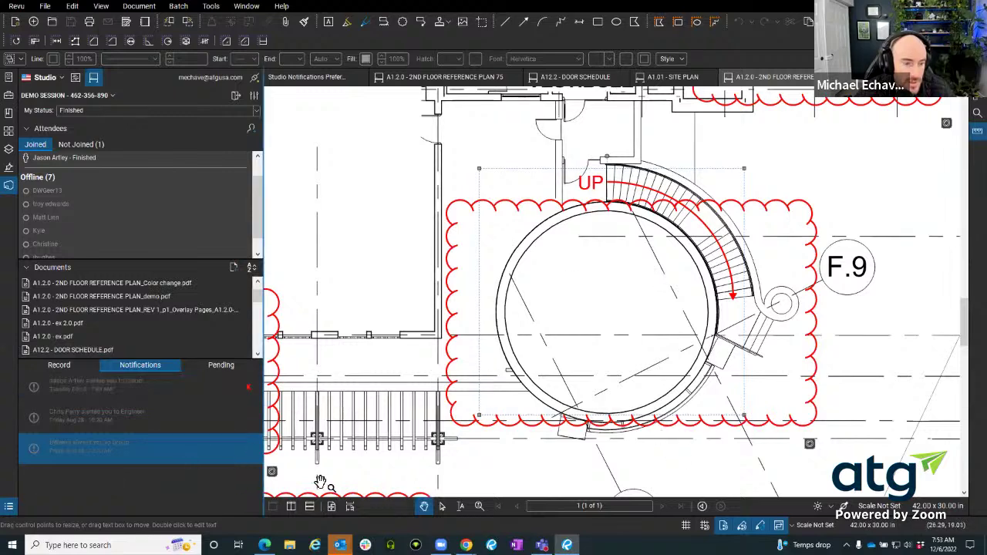
{"action": "right_click", "coordinate": [142, 448]}
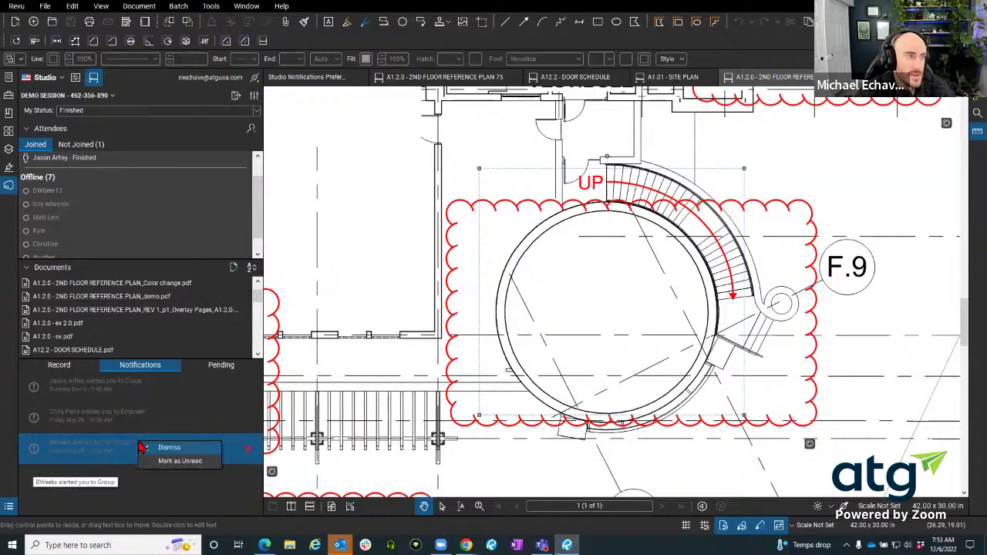
{"action": "left_click", "coordinate": [146, 447]}
{"action": "left_click", "coordinate": [112, 422]}
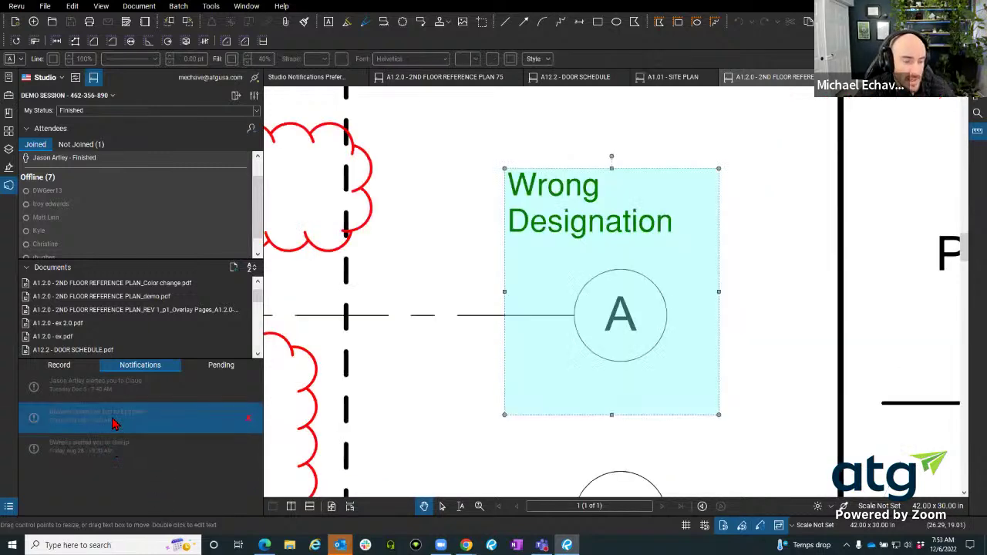
{"action": "left_click", "coordinate": [124, 385]}
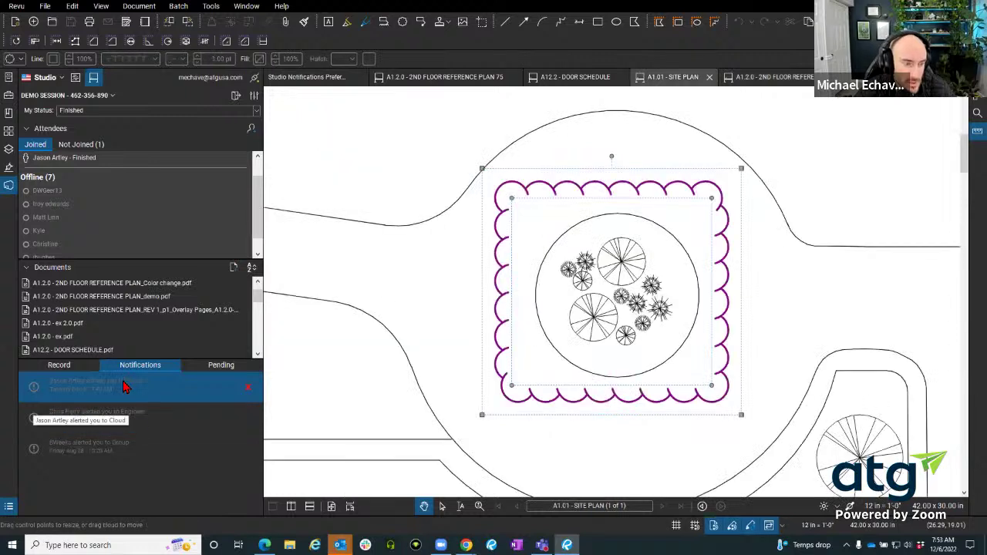
{"action": "left_click", "coordinate": [121, 423], "text": "ctrl"}
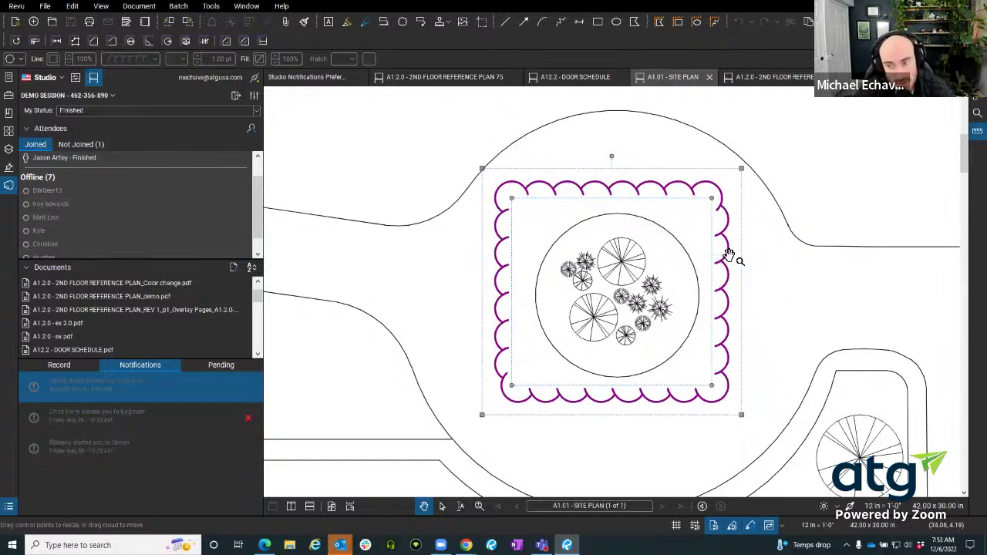
- Add a reply to the purple cloud around the planted circle on the site plan and open that reply
{"action": "right_click", "coordinate": [723, 330]}
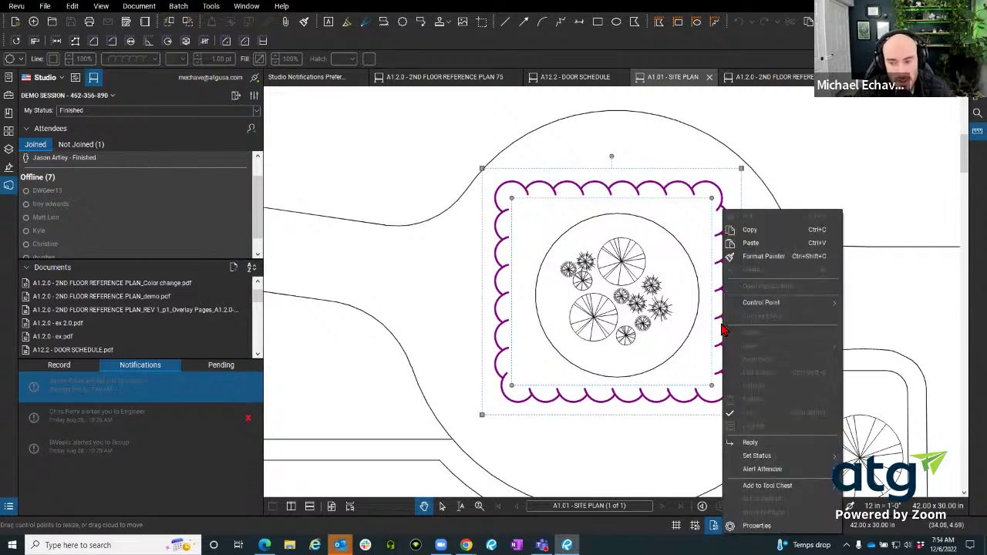
{"action": "left_click", "coordinate": [750, 443]}
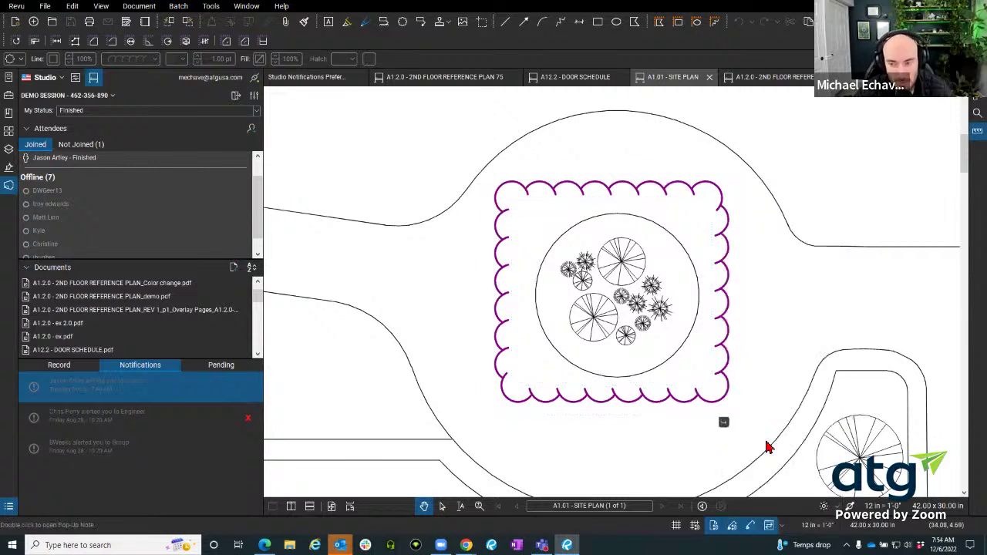
{"action": "left_click", "coordinate": [724, 425]}
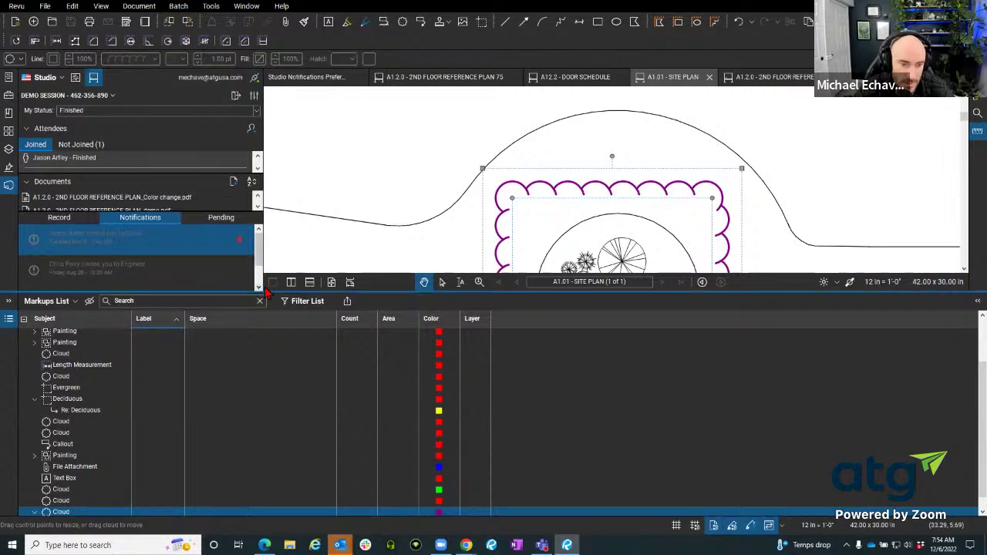
- Collapse the markups list and remove the Cloud alert from the session's notifications
{"action": "mouse_move", "coordinate": [270, 292]}
{"action": "left_mouse_down"}
{"action": "mouse_move", "coordinate": [271, 259]}
{"action": "mouse_move", "coordinate": [252, 500]}
{"action": "left_mouse_up"}
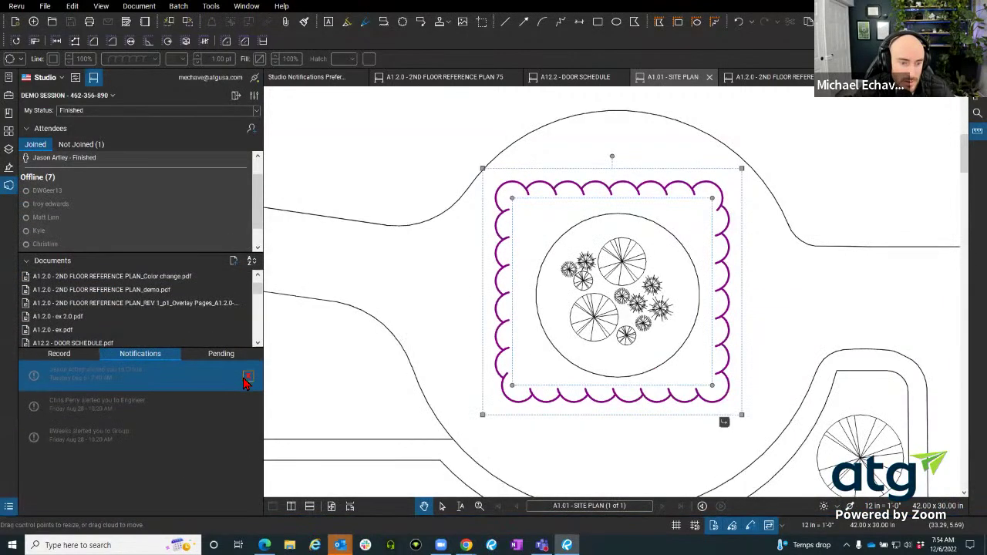
{"action": "left_click", "coordinate": [246, 380]}
{"action": "left_click", "coordinate": [529, 290]}
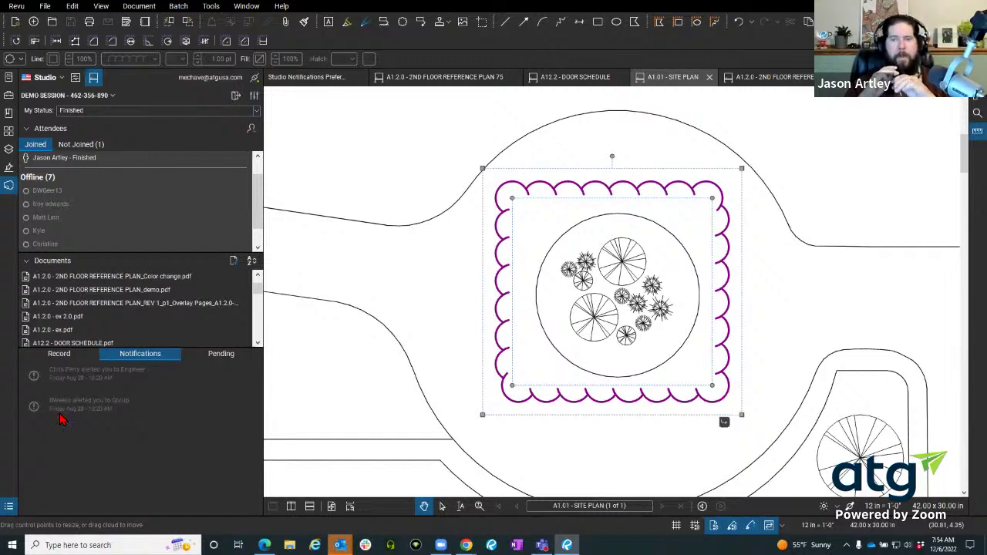
- Show the markups list again and add the Author column to it
{"action": "key", "text": "alt+l"}
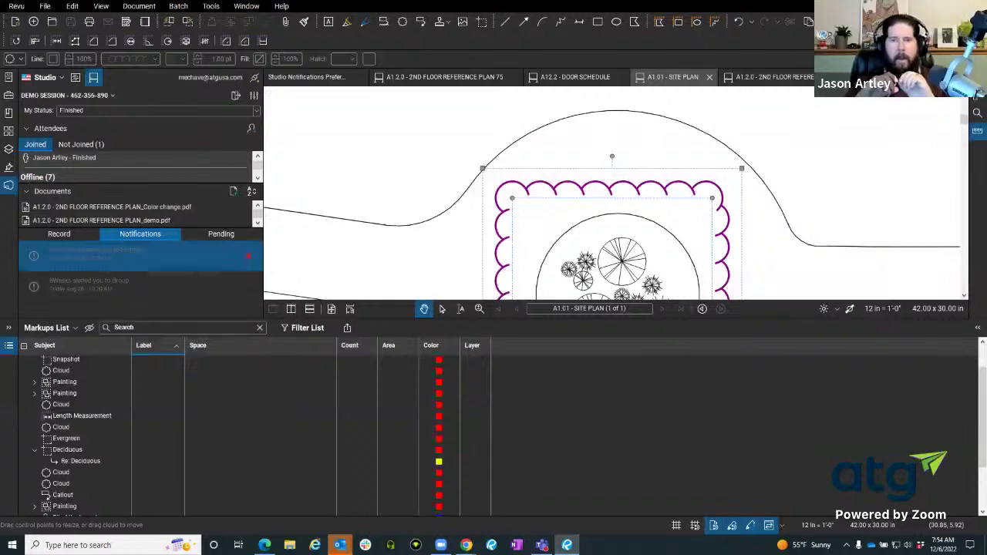
{"action": "left_click_drag", "start_coordinate": [390, 317], "coordinate": [387, 320]}
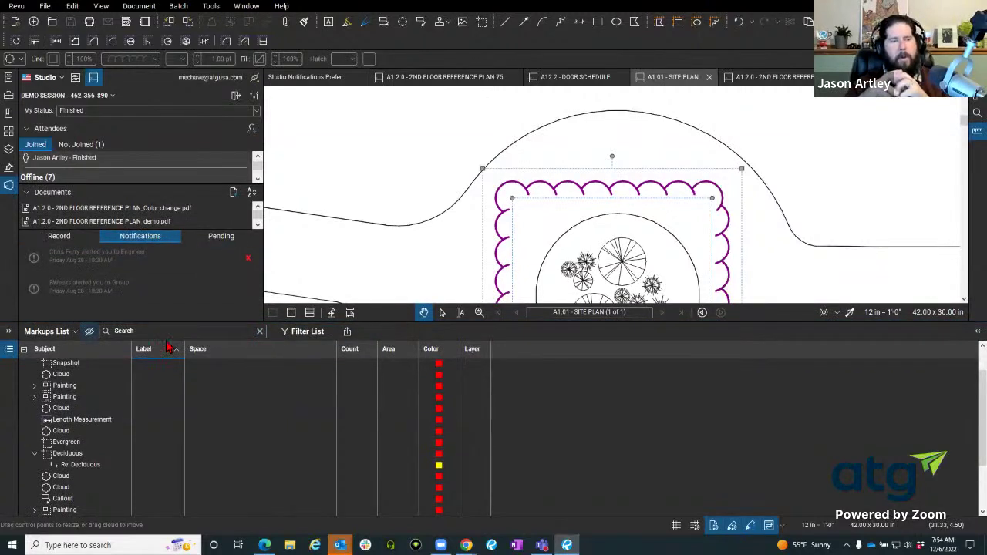
{"action": "left_click", "coordinate": [75, 333]}
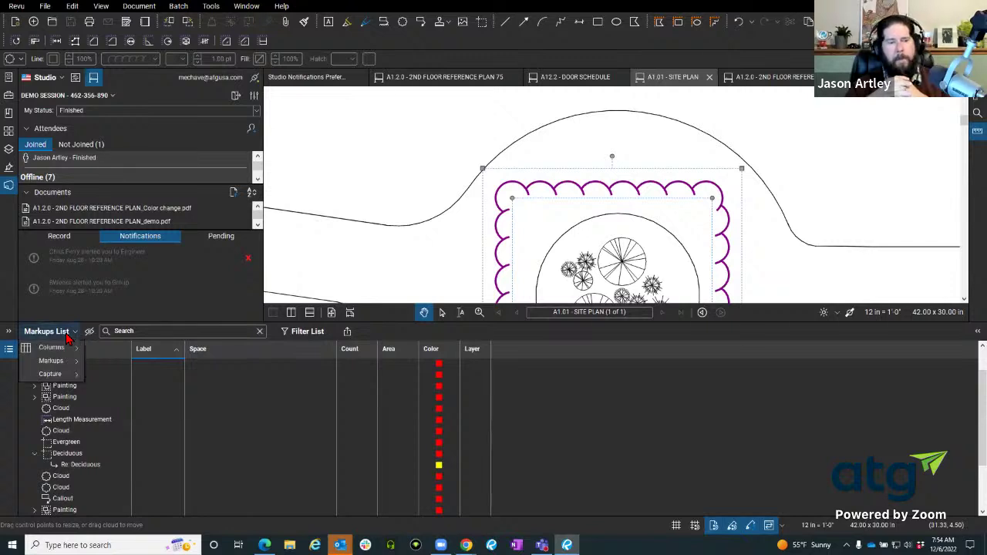
{"action": "mouse_move", "coordinate": [76, 352]}
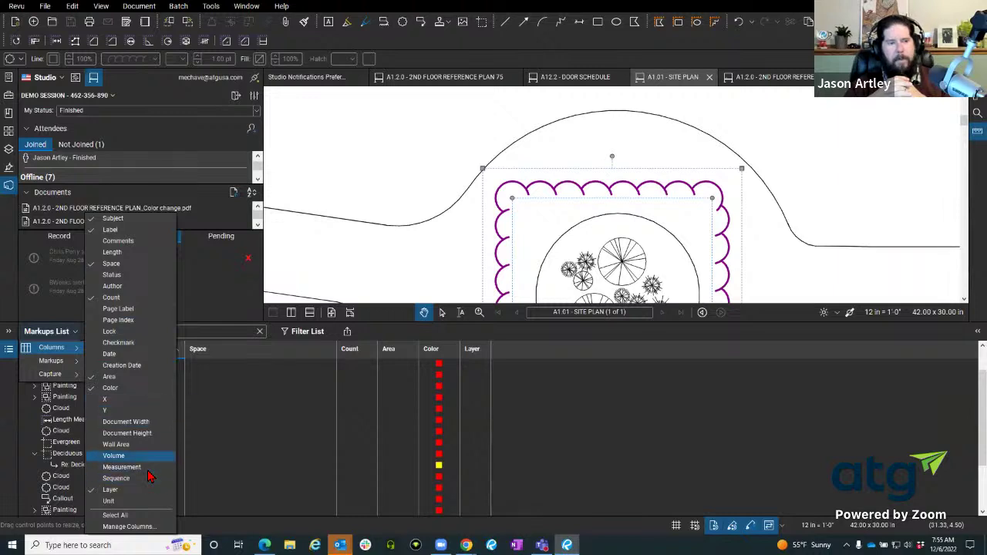
{"action": "left_click", "coordinate": [113, 286]}
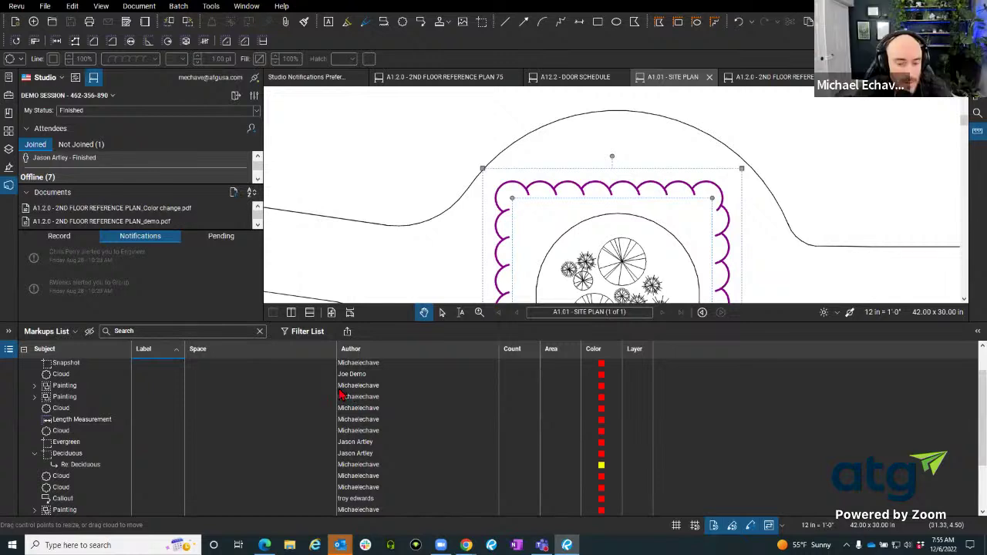
- Switch to Chrome, load studio.bluebeam.com in a new tab and return to the Bluebeam Cloud integrations page
{"action": "mouse_move", "coordinate": [465, 545]}
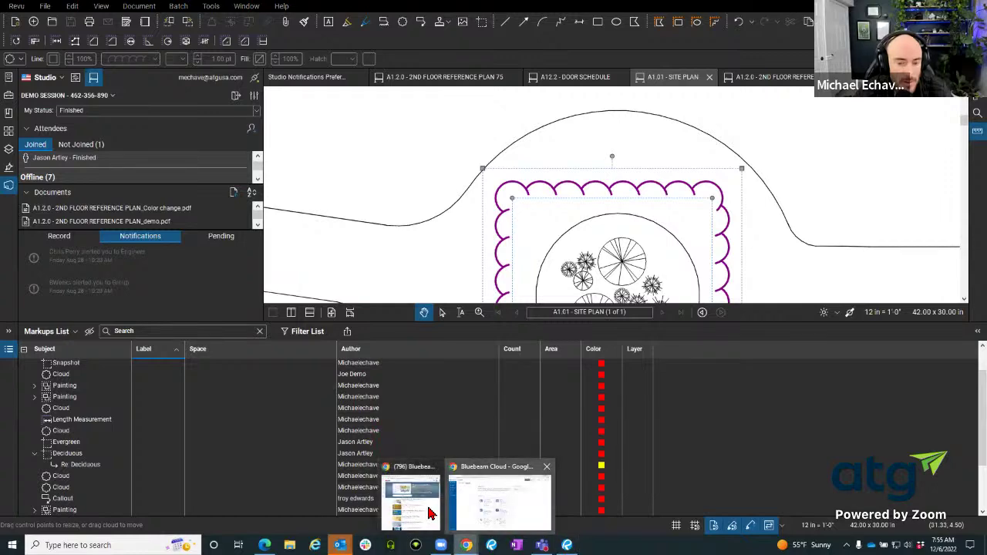
{"action": "left_click", "coordinate": [516, 500]}
{"action": "left_click", "coordinate": [136, 10]}
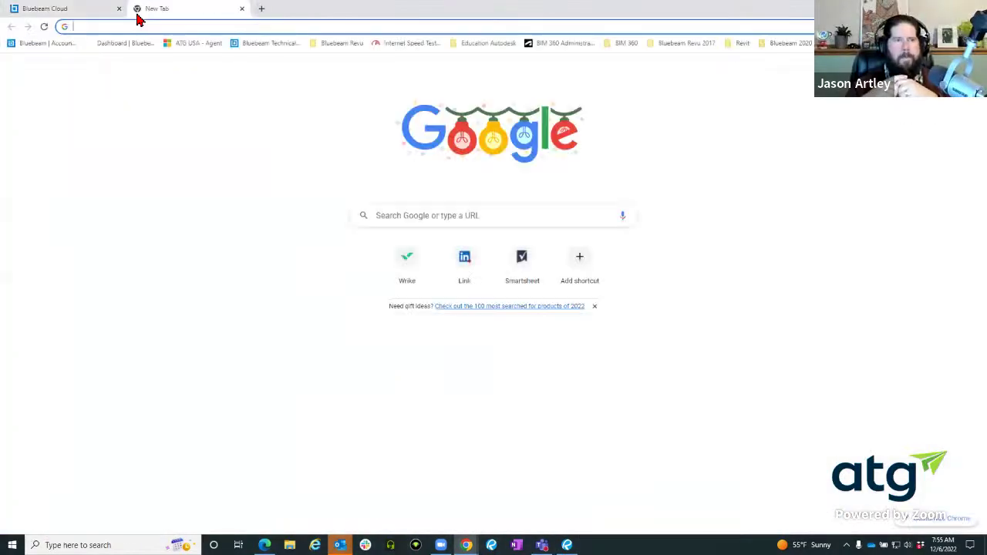
{"action": "type", "text": "studio.bluebeam.com"}
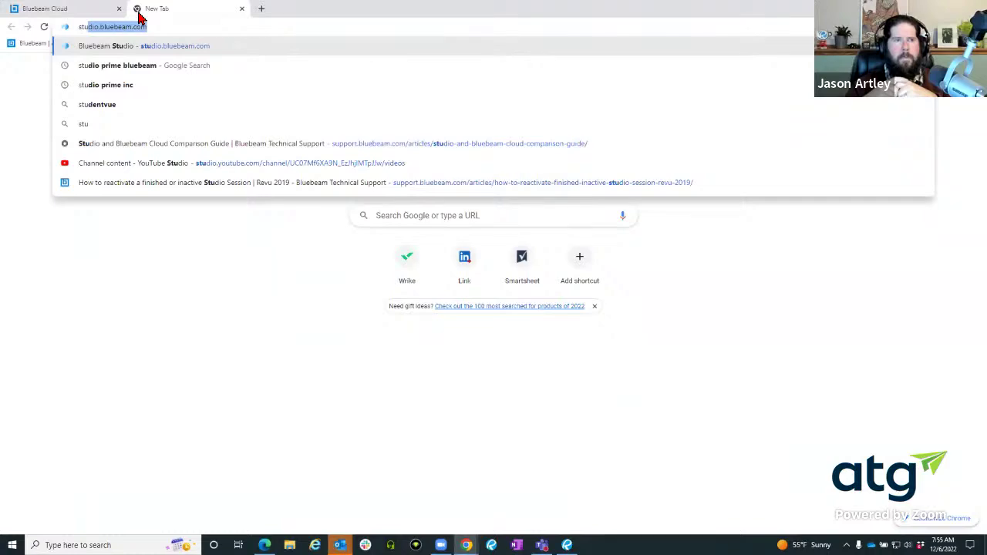
{"action": "left_click", "coordinate": [155, 44]}
{"action": "left_click", "coordinate": [81, 14]}
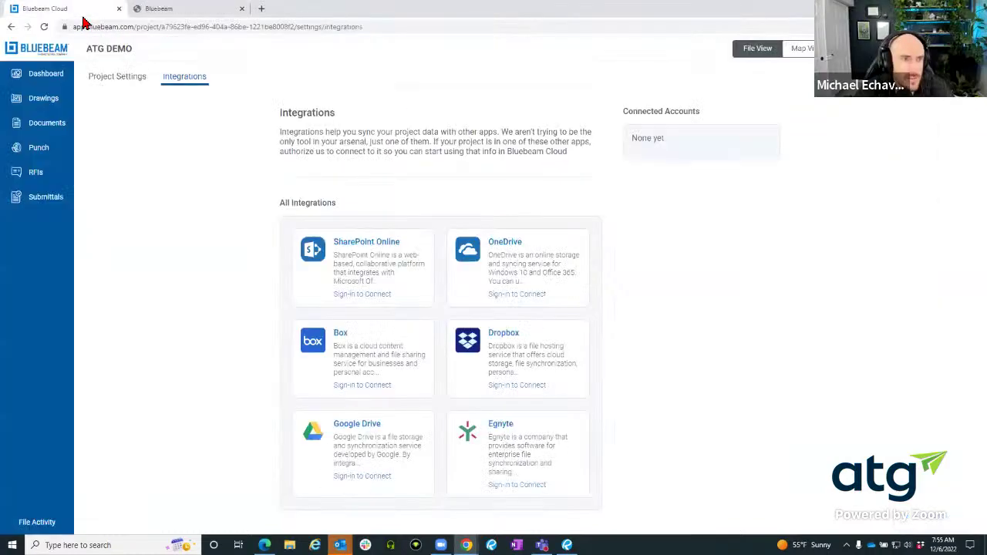
- Switch back to Revu and look at the session settings and the general preferences, closing both without changes
{"action": "key", "text": "alt+Tab"}
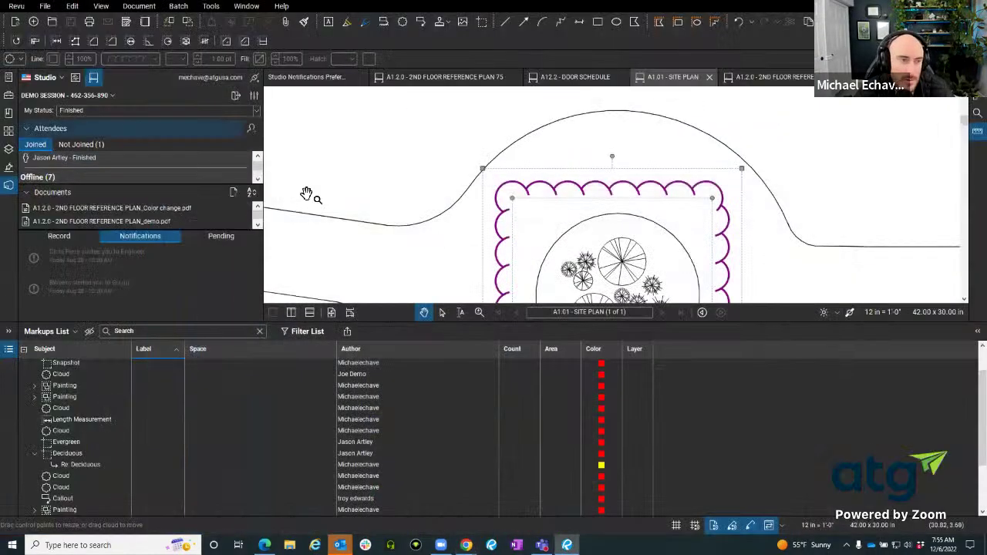
{"action": "left_click", "coordinate": [253, 94]}
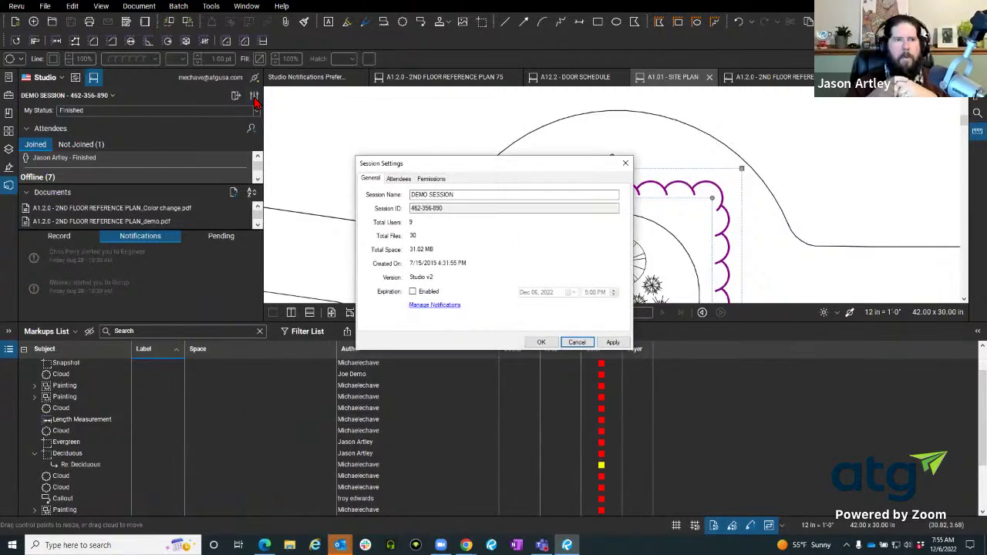
{"action": "left_click", "coordinate": [625, 163]}
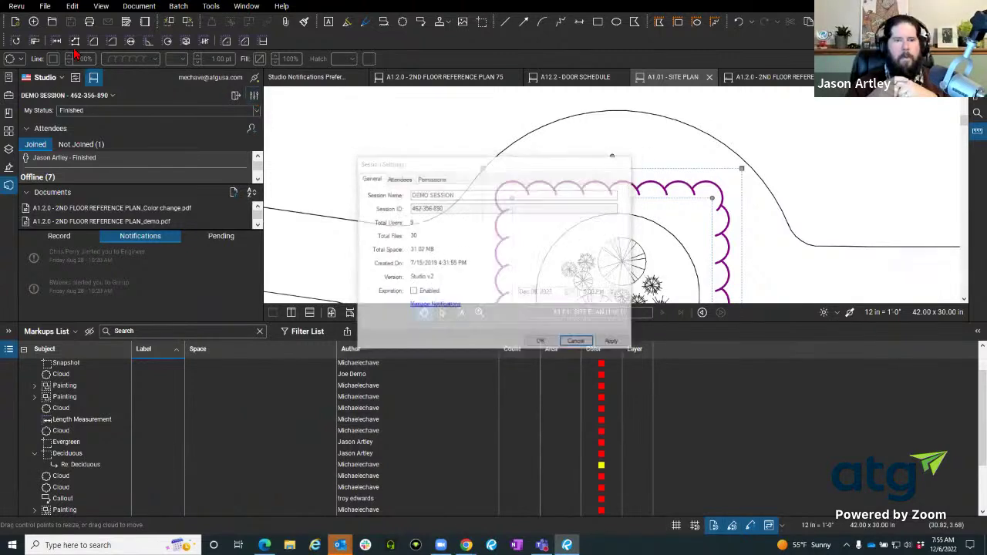
{"action": "left_click", "coordinate": [16, 5]}
{"action": "left_click", "coordinate": [34, 31]}
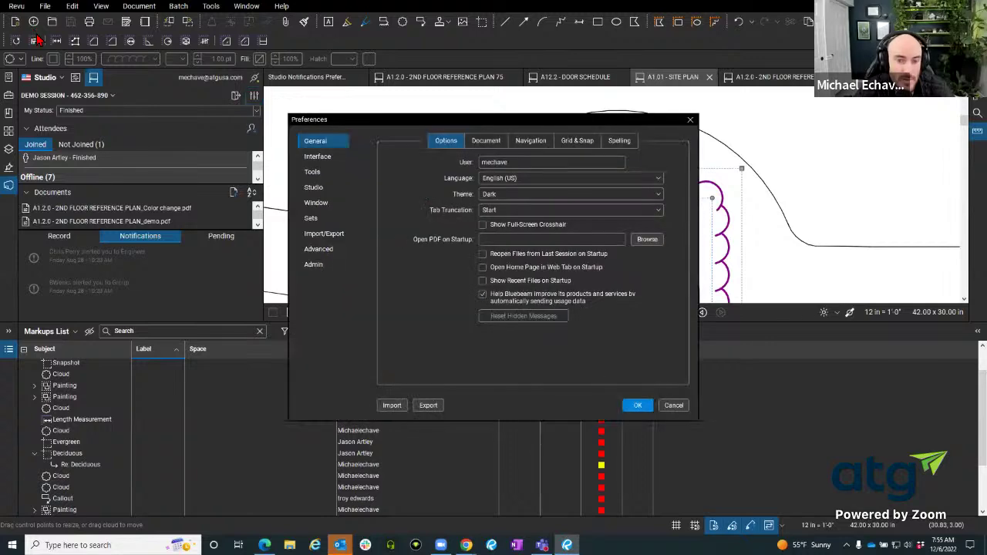
{"action": "left_click_drag", "start_coordinate": [465, 124], "coordinate": [257, 75]}
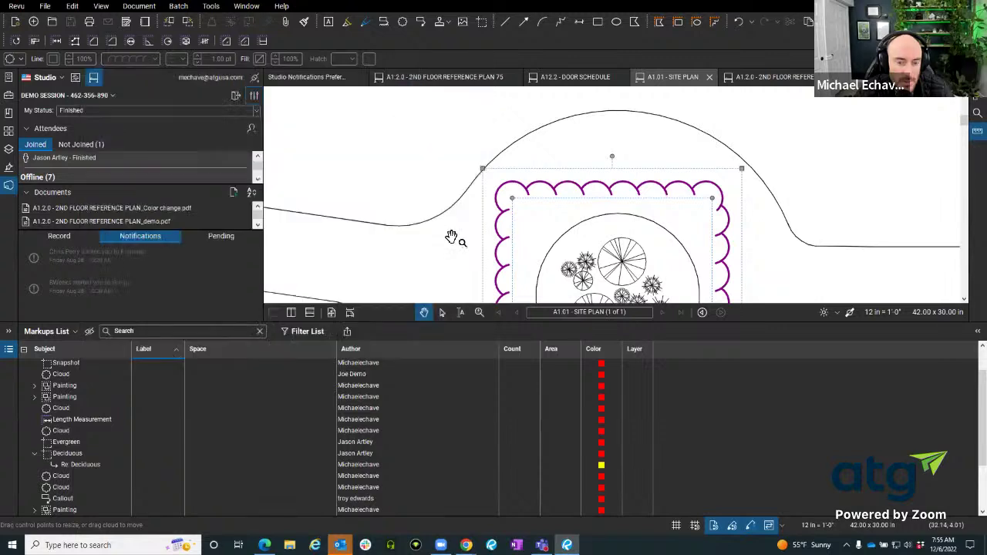
{"action": "left_click", "coordinate": [482, 72]}
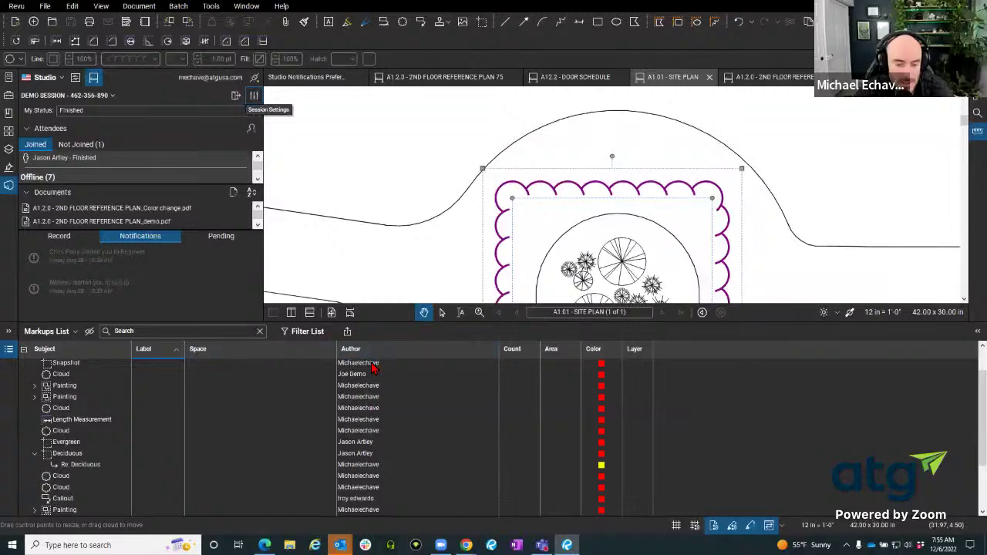
- Switch to the Studio sign-in page in Chrome and sign in with the account e-mail and password
{"action": "mouse_move", "coordinate": [466, 545]}
{"action": "left_click", "coordinate": [502, 509]}
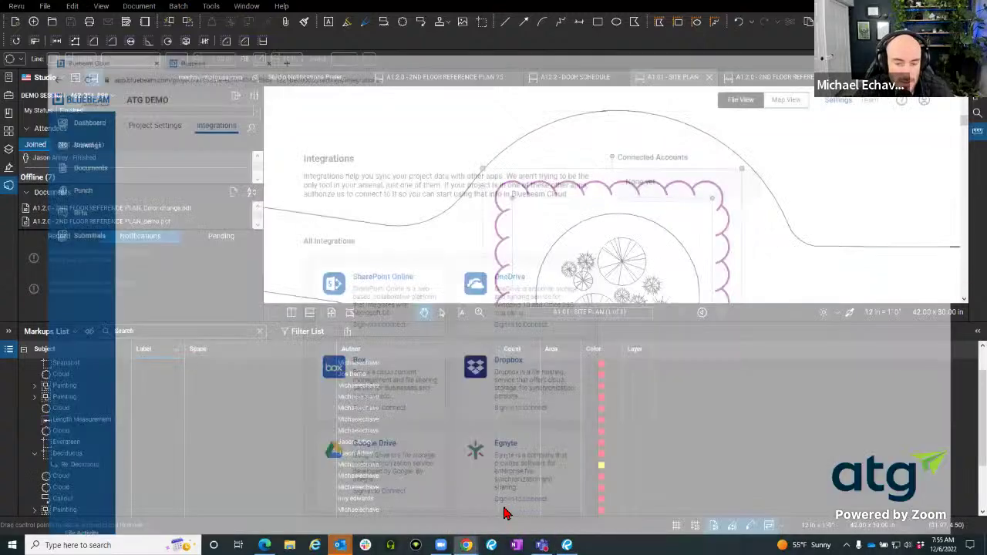
{"action": "left_click", "coordinate": [220, 9]}
{"action": "left_click", "coordinate": [479, 193]}
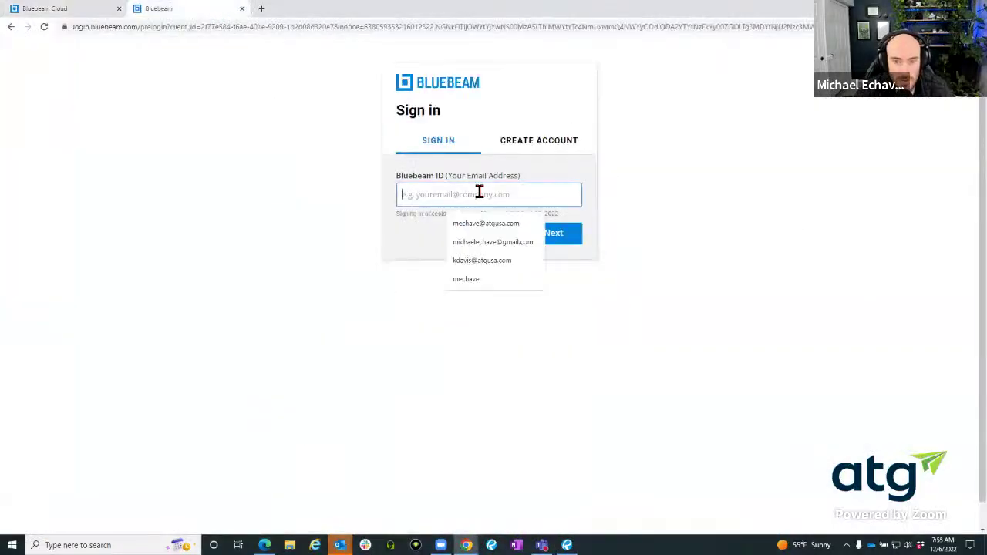
{"action": "left_click", "coordinate": [505, 225]}
{"action": "left_click", "coordinate": [544, 236]}
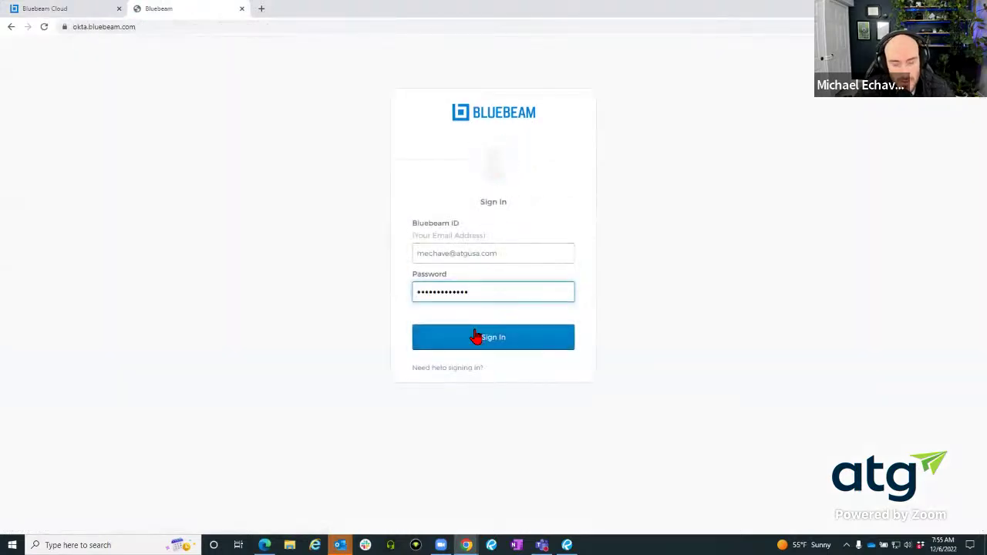
{"action": "left_click", "coordinate": [474, 335]}
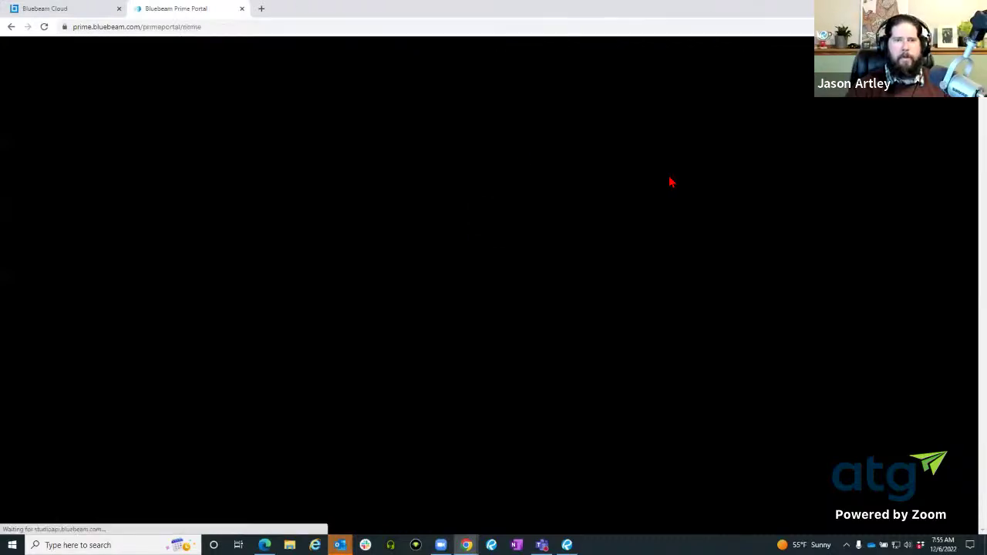
- Search the web for "studio integration" in a new browser tab
{"action": "left_click", "coordinate": [262, 9]}
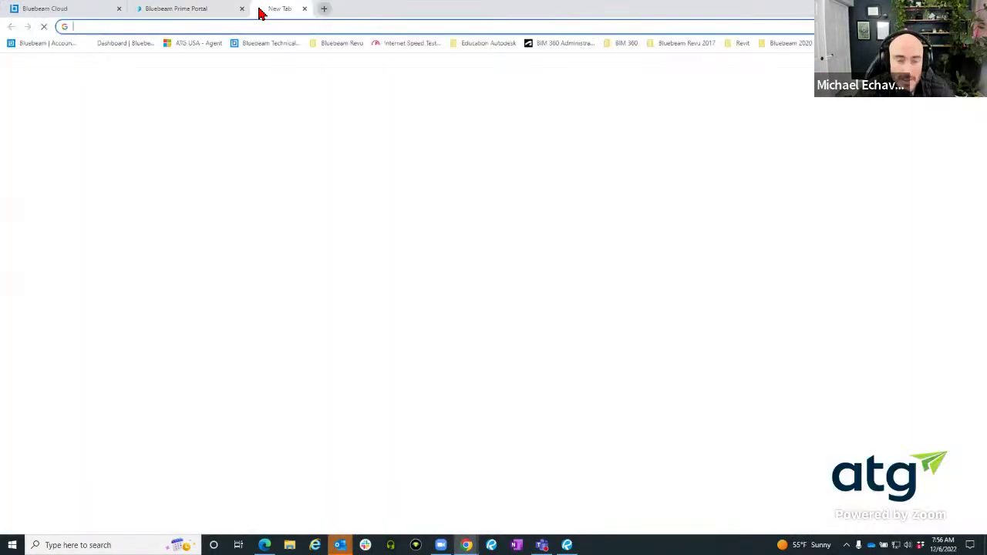
{"action": "left_click", "coordinate": [337, 28]}
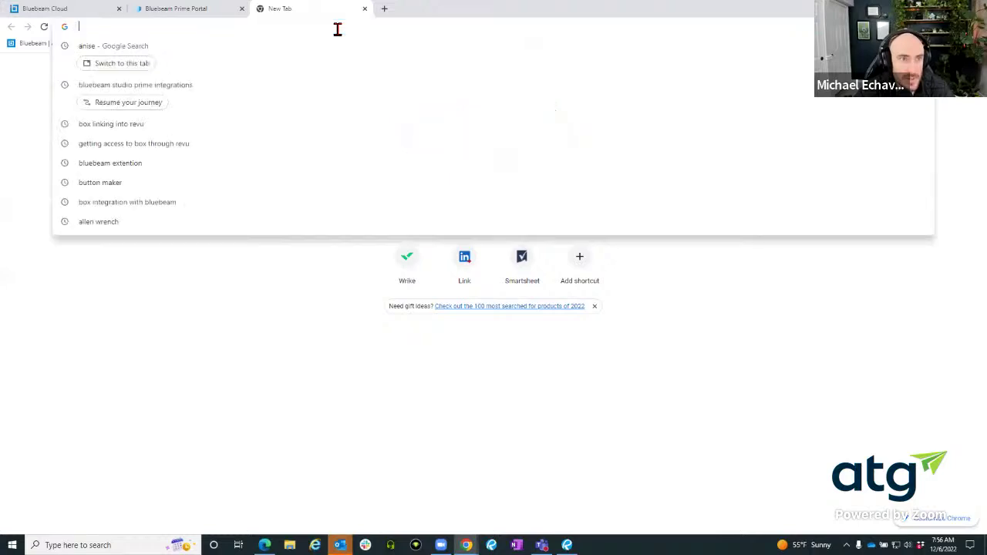
{"action": "type", "text": "s"}
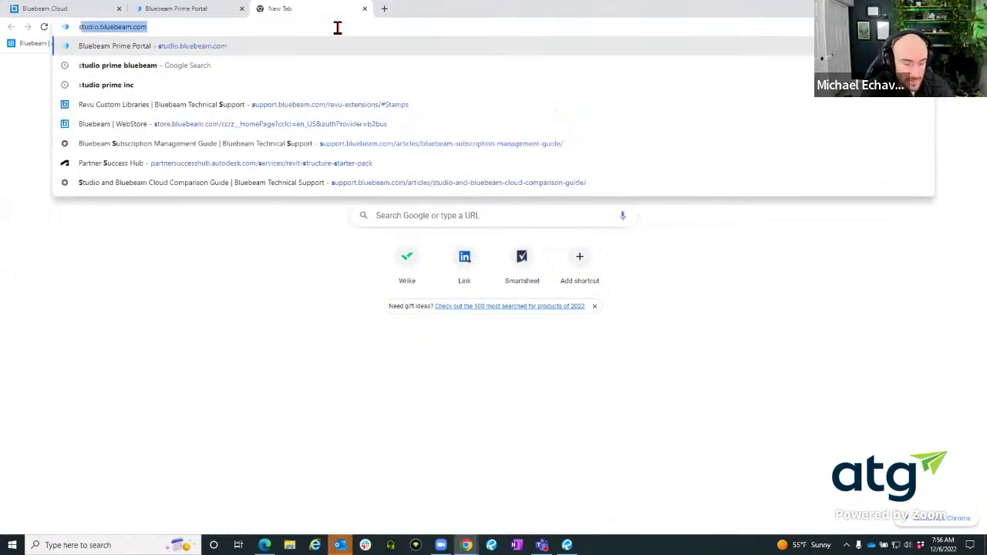
{"action": "key", "text": "BackSpace"}
{"action": "key", "text": "BackSpace"}
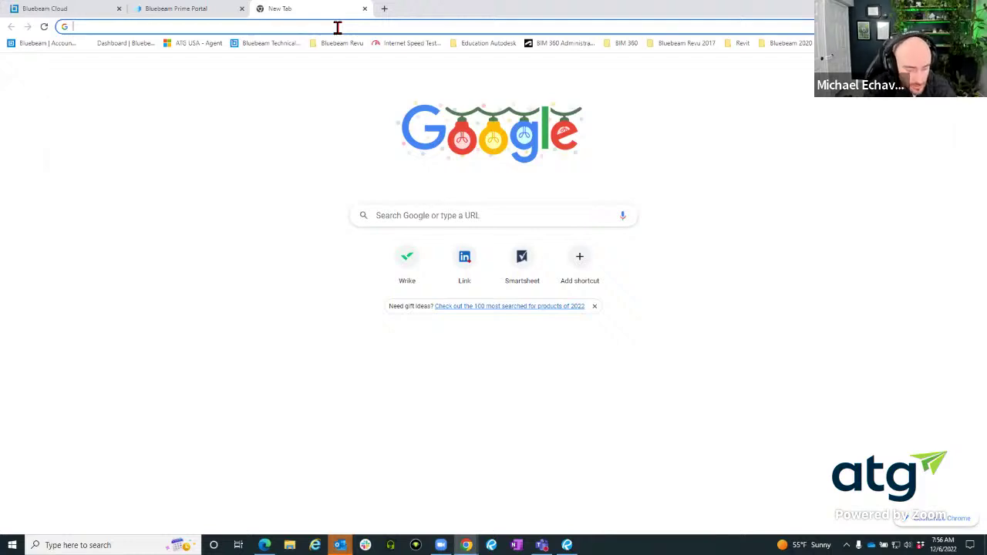
{"action": "type", "text": "studio "}
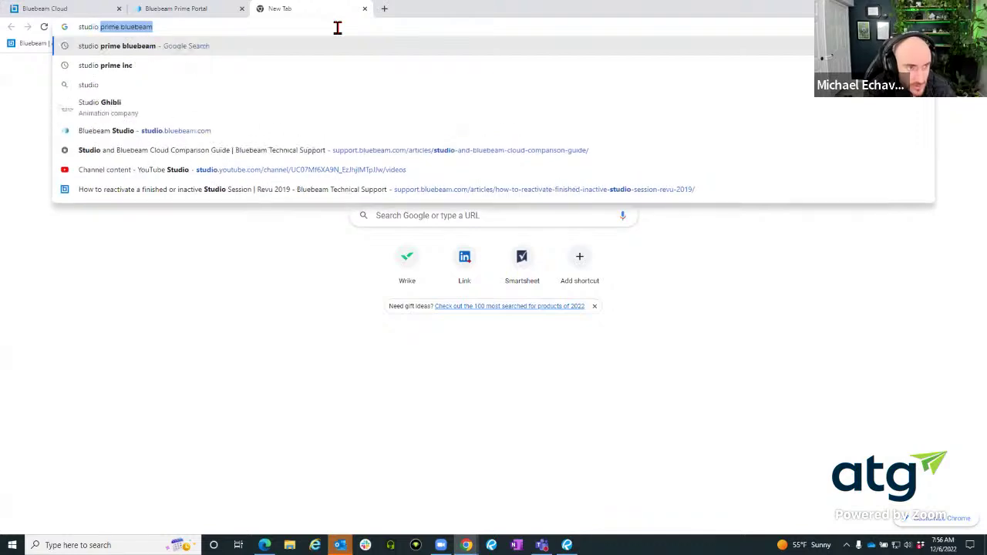
{"action": "type", "text": "inter"}
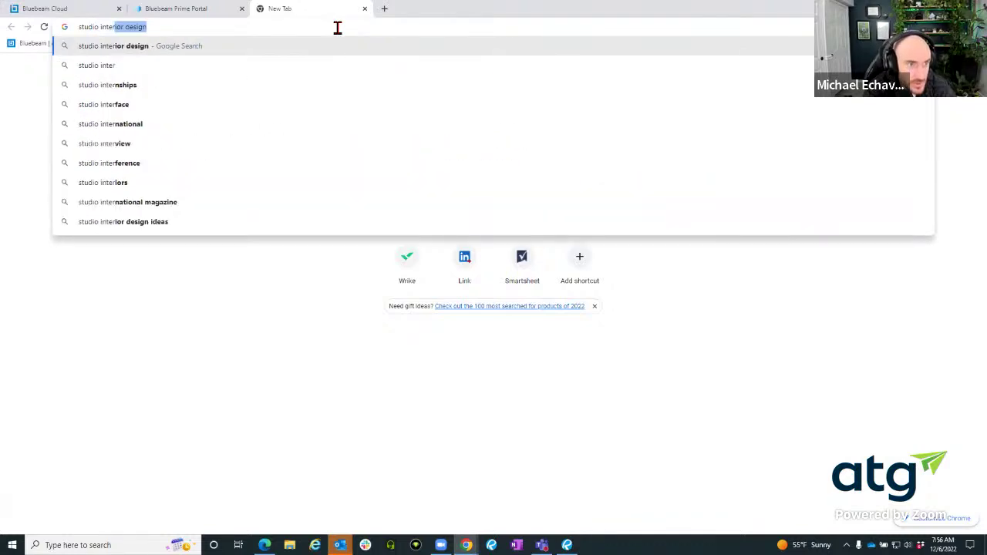
{"action": "type", "text": "gra"}
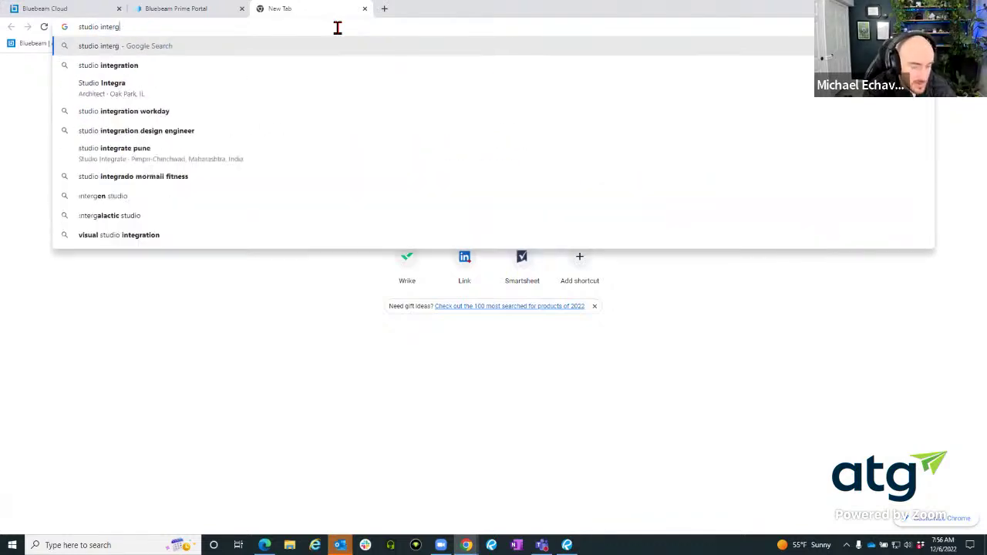
{"action": "left_click", "coordinate": [312, 65]}
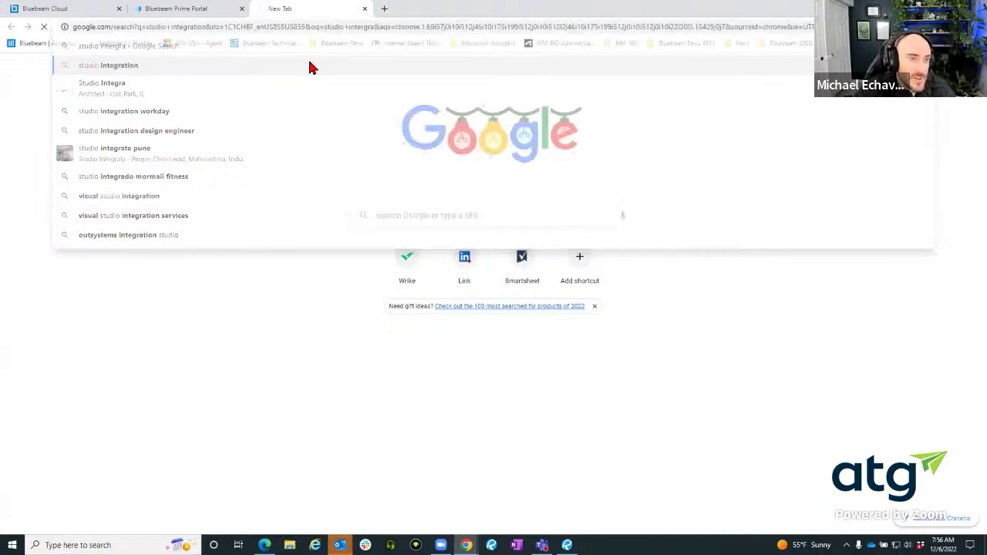
- Refine the search to "studio integration bluebeam" and look through the results
{"action": "left_click", "coordinate": [214, 65]}
{"action": "type", "text": "bl"}
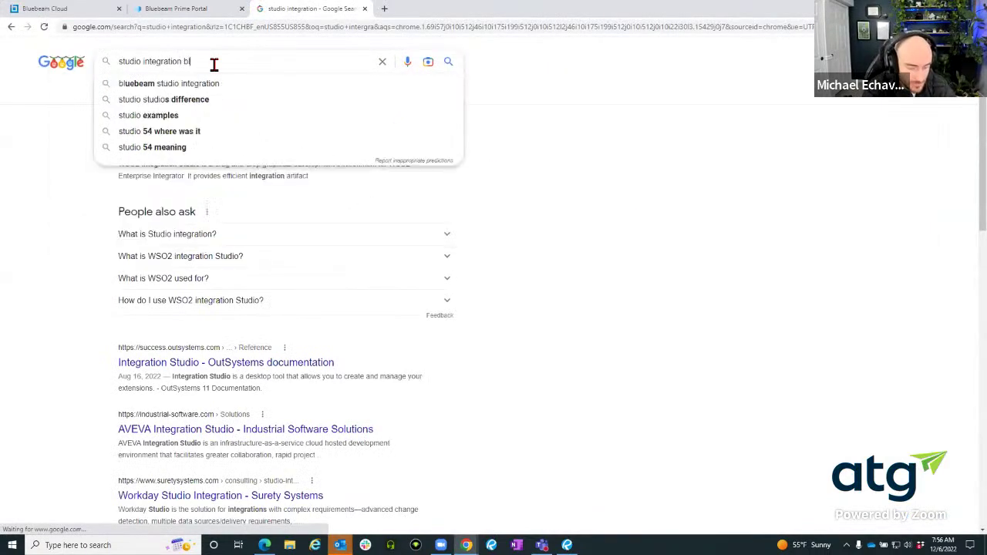
{"action": "type", "text": "uebeam"}
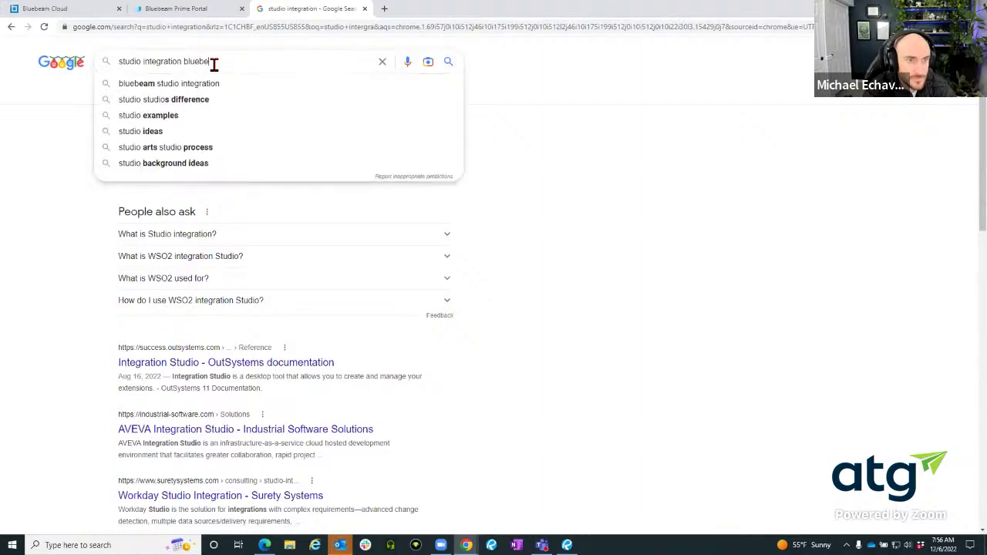
{"action": "key", "text": "Return"}
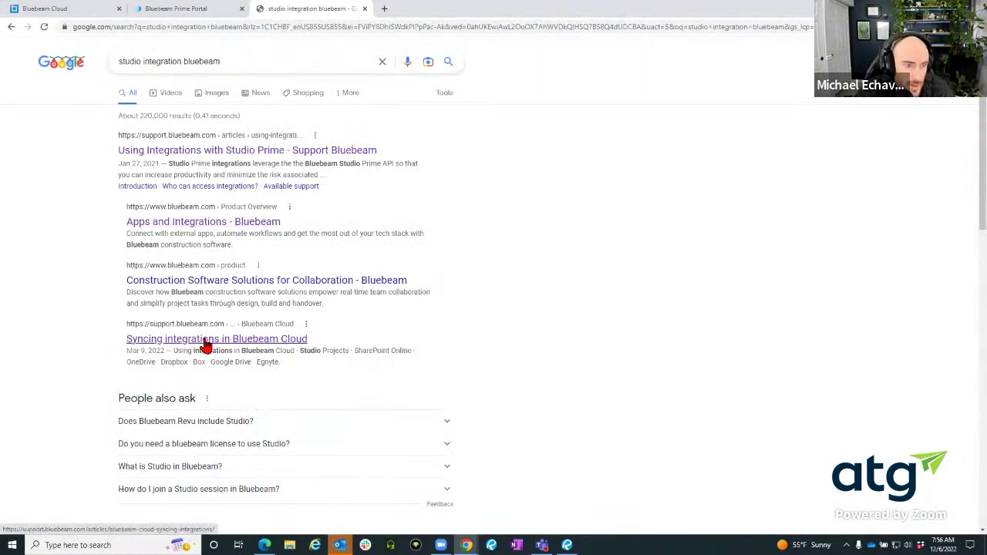
{"action": "scroll", "coordinate": [228, 351], "scroll_direction": "down", "scroll_amount": 4}
{"action": "scroll", "coordinate": [228, 351], "scroll_direction": "down", "scroll_amount": 3}
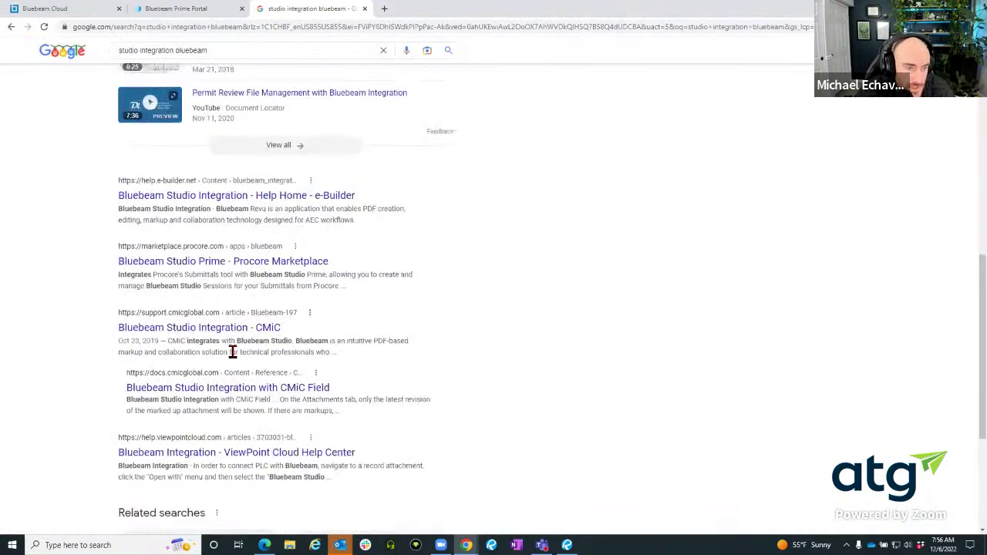
{"action": "scroll", "coordinate": [229, 352], "scroll_direction": "up", "scroll_amount": 8}
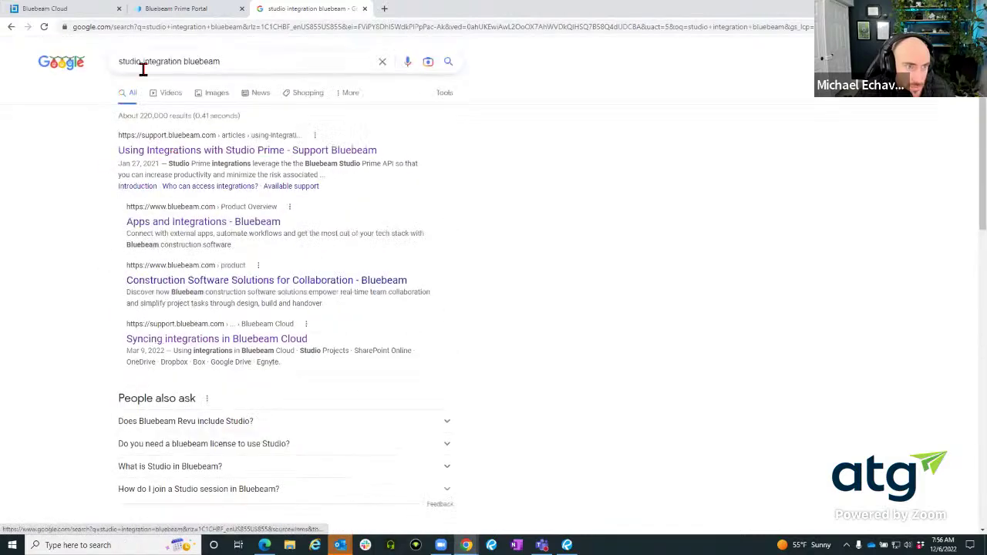
- Narrow the web search to "studio prime integration bluebeam"
{"action": "left_click", "coordinate": [144, 65]}
{"action": "type", "text": "prime"}
{"action": "key", "text": "Return"}
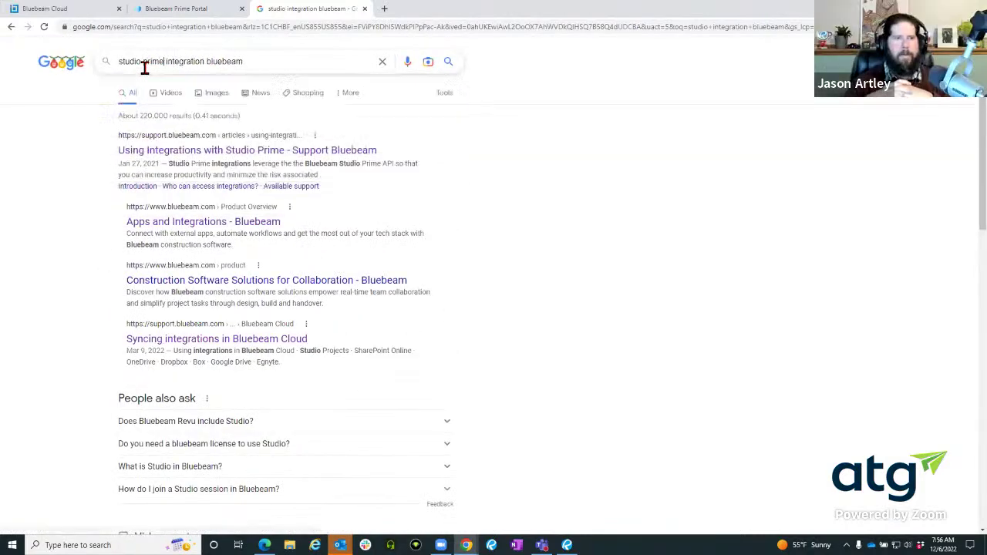
- Look through the search results and open the "Using Integrations with Studio Prime" support article
{"action": "scroll", "coordinate": [251, 262], "scroll_direction": "down", "scroll_amount": 1}
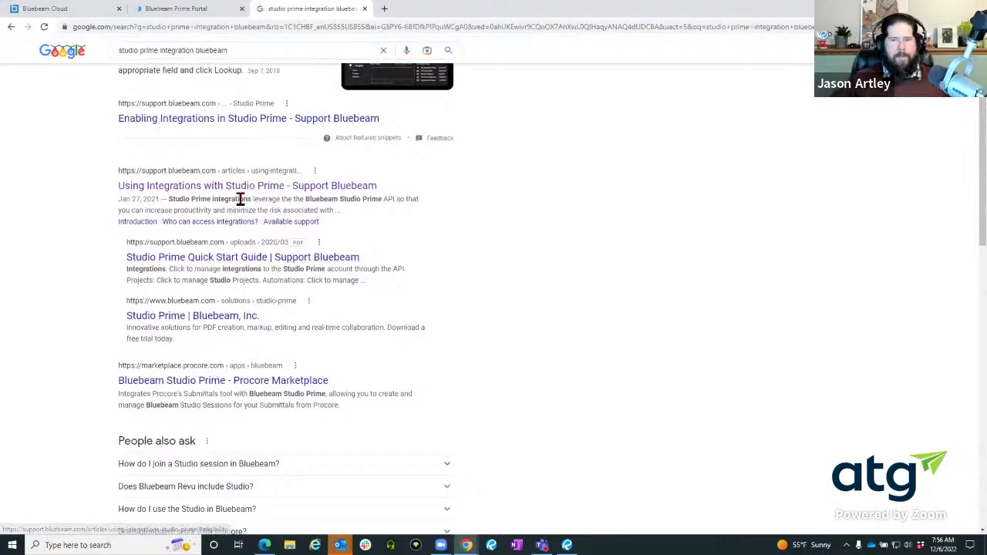
{"action": "scroll", "coordinate": [278, 381], "scroll_direction": "up", "scroll_amount": 1}
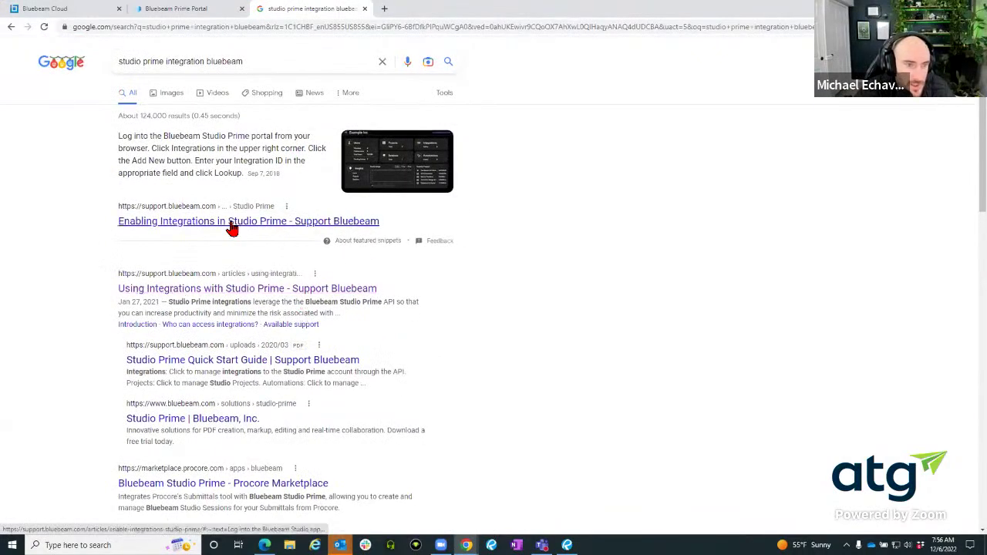
{"action": "scroll", "coordinate": [236, 227], "scroll_direction": "down", "scroll_amount": 8}
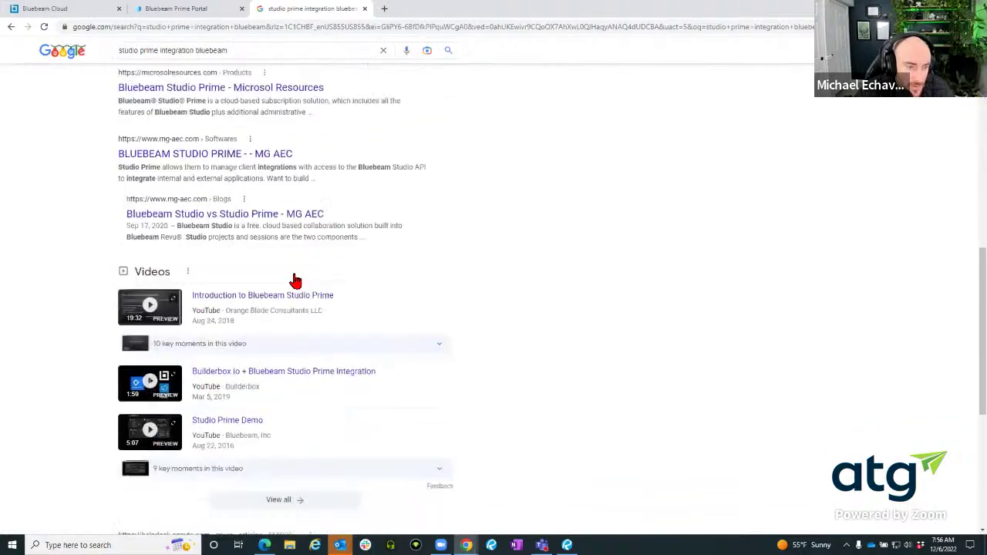
{"action": "scroll", "coordinate": [294, 279], "scroll_direction": "down", "scroll_amount": 5}
{"action": "scroll", "coordinate": [296, 262], "scroll_direction": "up", "scroll_amount": 15}
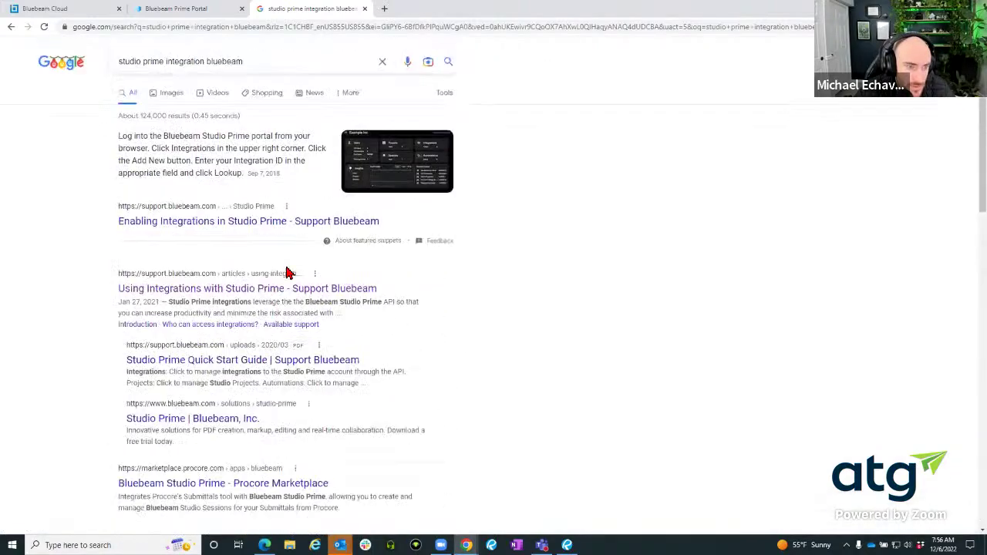
{"action": "left_click", "coordinate": [234, 291]}
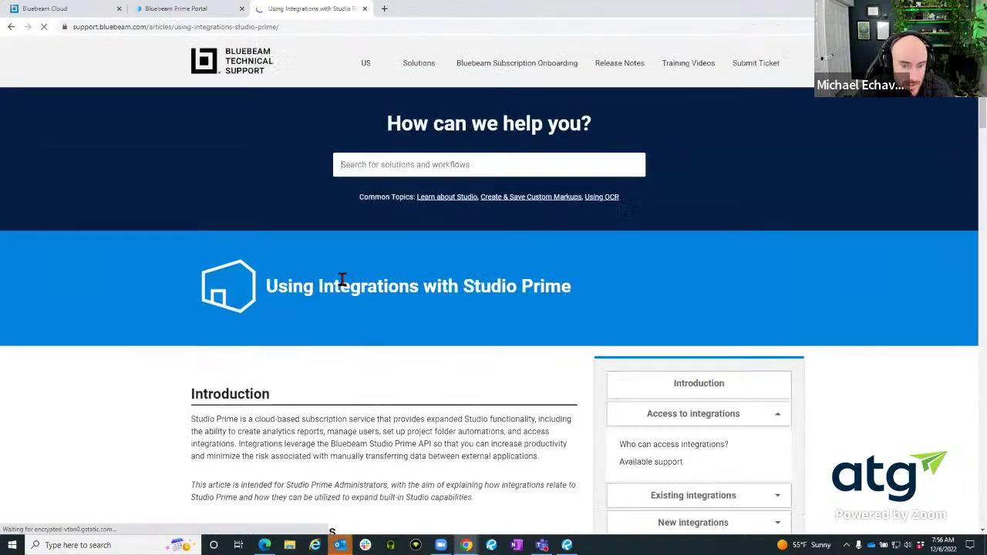
- Skim the article, look through the Studio Prime support category's article list, and return to the Bluebeam Prime Portal
{"action": "scroll", "coordinate": [185, 262], "scroll_direction": "down", "scroll_amount": 20}
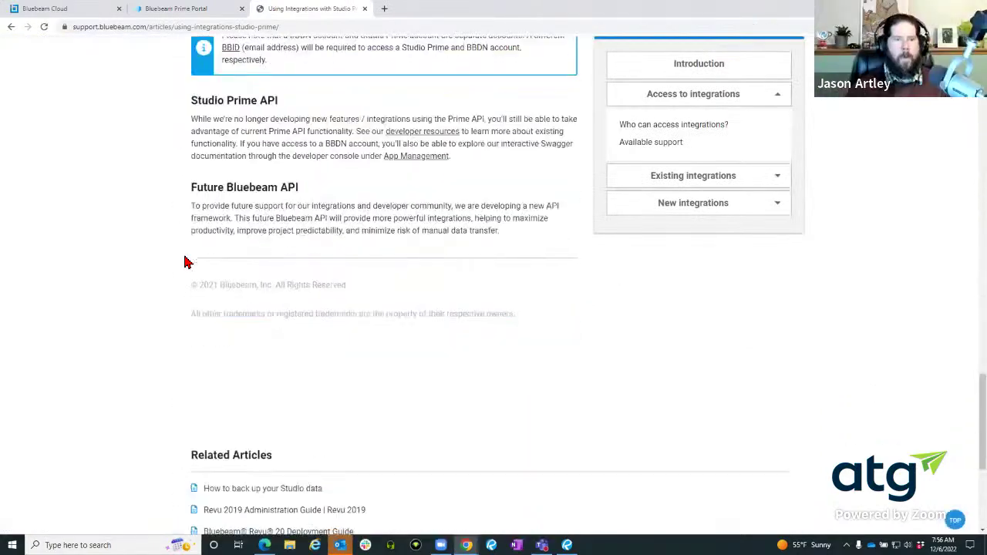
{"action": "scroll", "coordinate": [185, 262], "scroll_direction": "down", "scroll_amount": 4}
{"action": "left_click", "coordinate": [214, 430]}
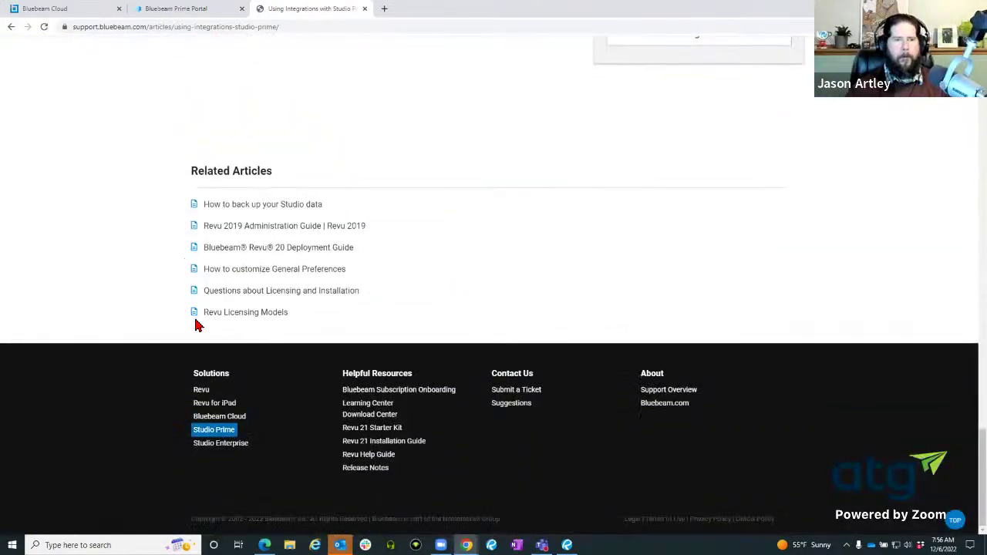
{"action": "scroll", "coordinate": [133, 238], "scroll_direction": "down", "scroll_amount": 5}
{"action": "scroll", "coordinate": [135, 236], "scroll_direction": "up", "scroll_amount": 5}
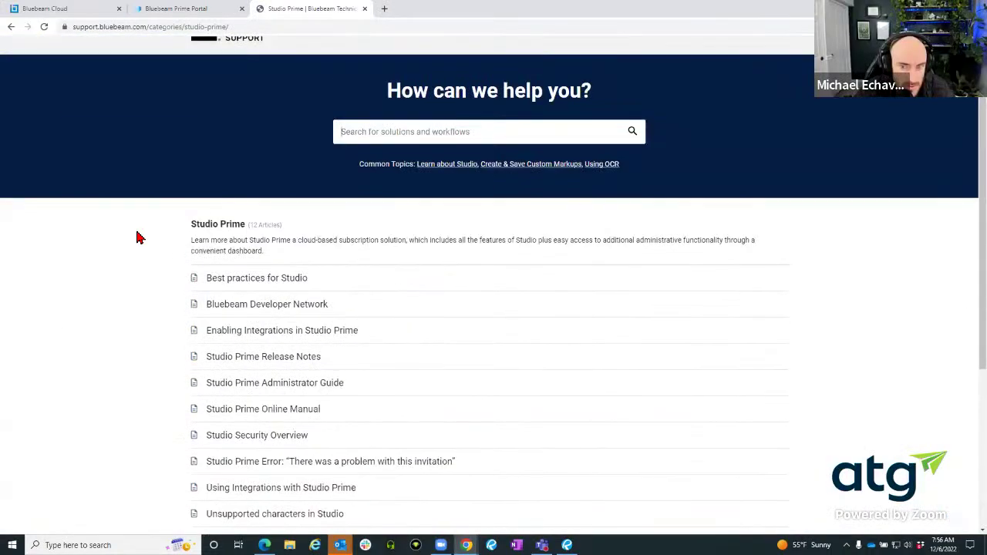
{"action": "scroll", "coordinate": [137, 237], "scroll_direction": "down", "scroll_amount": 3}
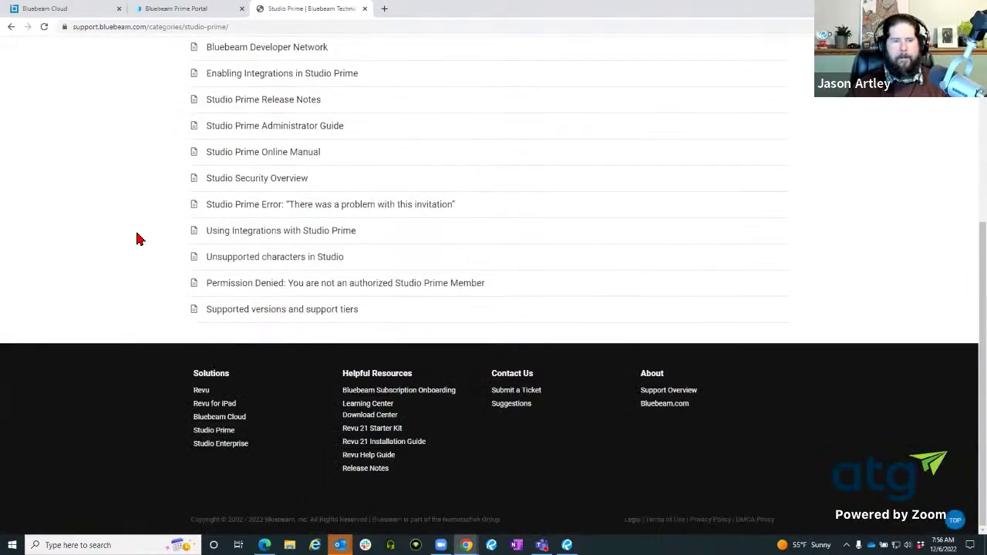
{"action": "scroll", "coordinate": [137, 237], "scroll_direction": "up", "scroll_amount": 4}
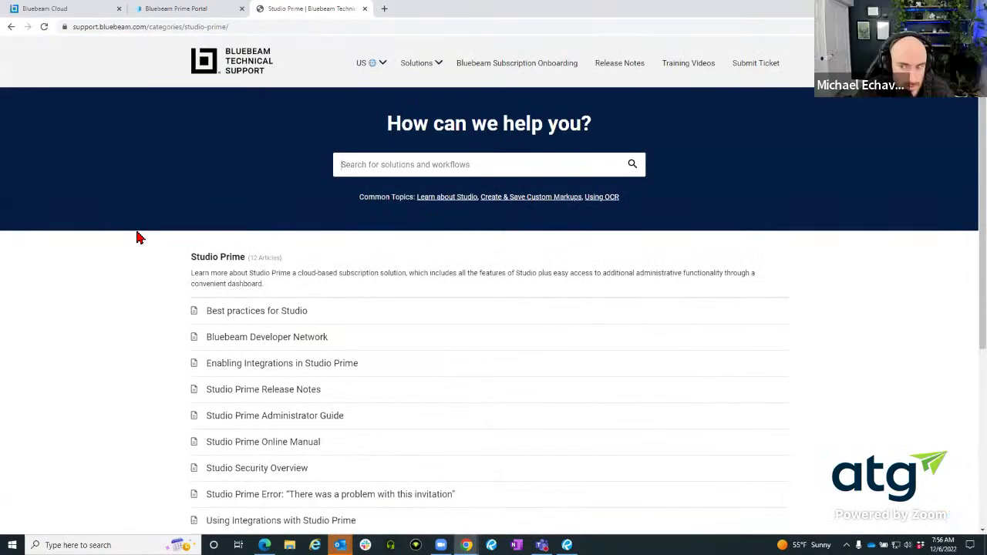
{"action": "left_click", "coordinate": [199, 8]}
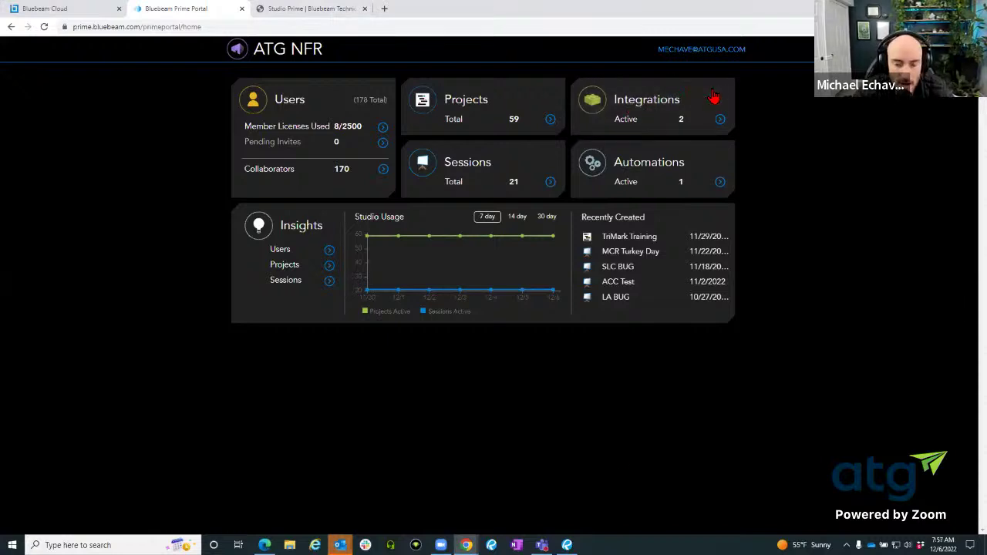
- Switch to Revu and check the preferences for the SharePoint and DMS file access options
{"action": "left_click", "coordinate": [566, 545]}
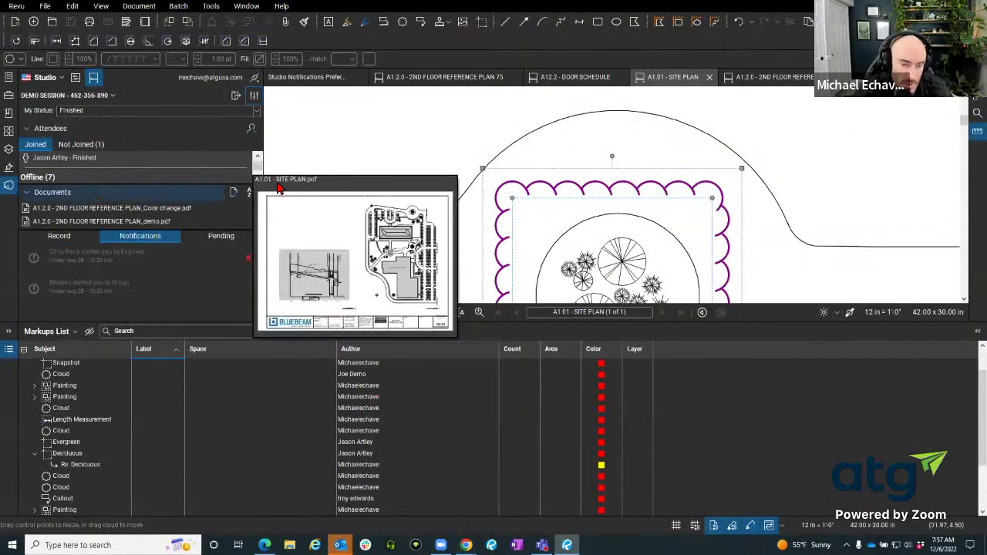
{"action": "left_click", "coordinate": [15, 6]}
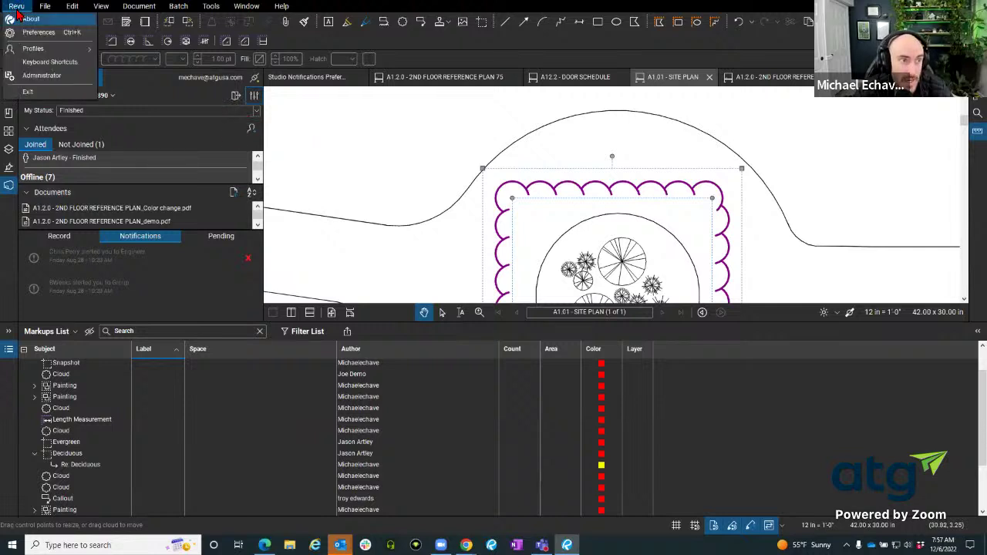
{"action": "left_click", "coordinate": [39, 31]}
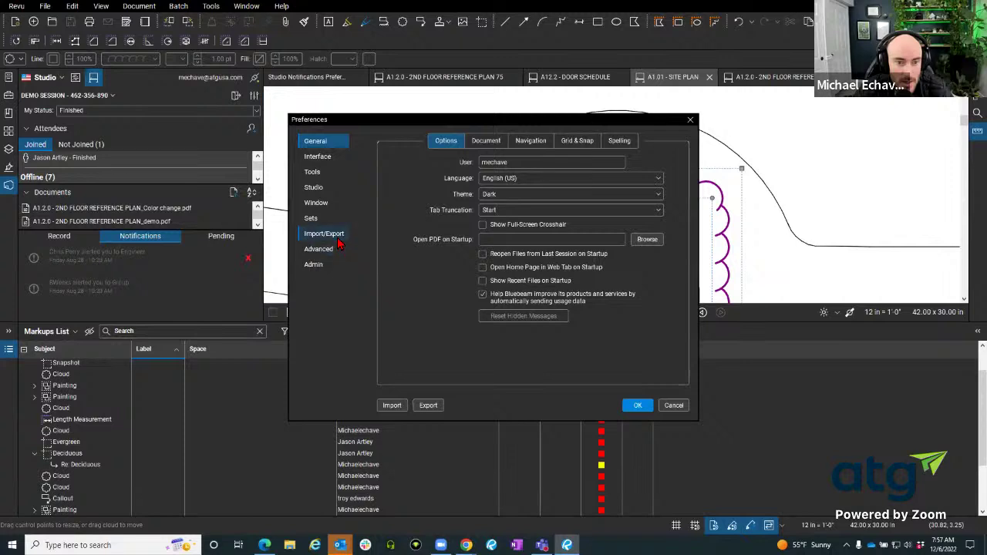
{"action": "left_click", "coordinate": [337, 178]}
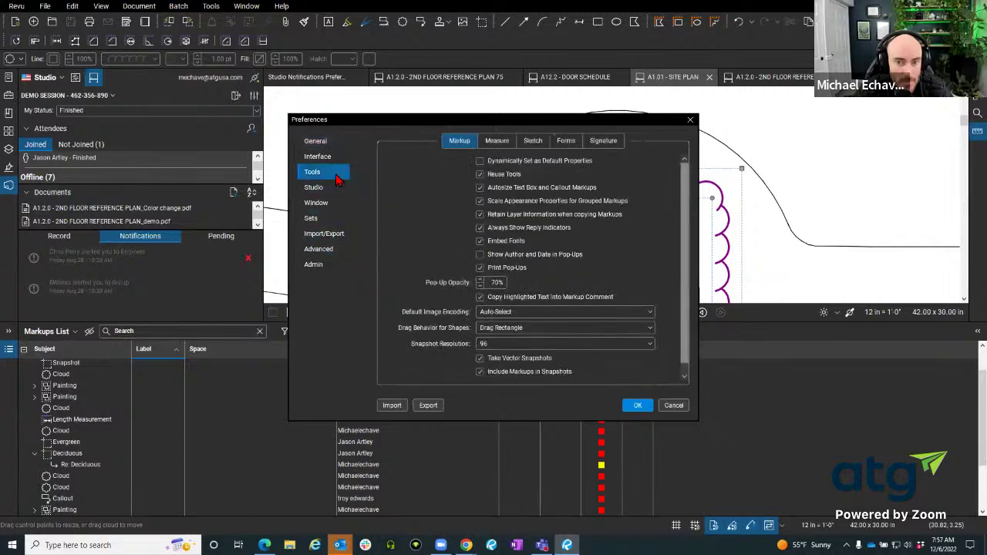
{"action": "left_click", "coordinate": [330, 249]}
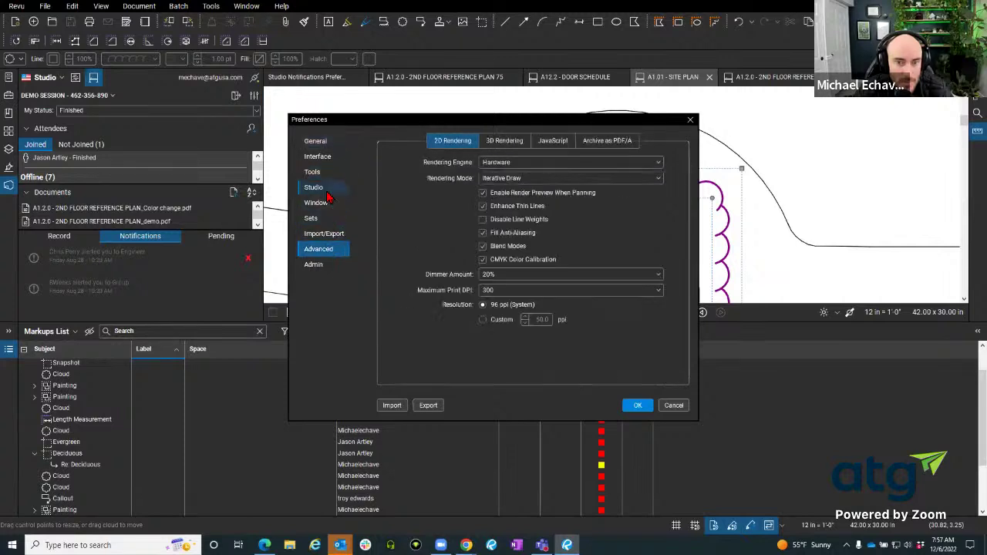
{"action": "left_click", "coordinate": [330, 159]}
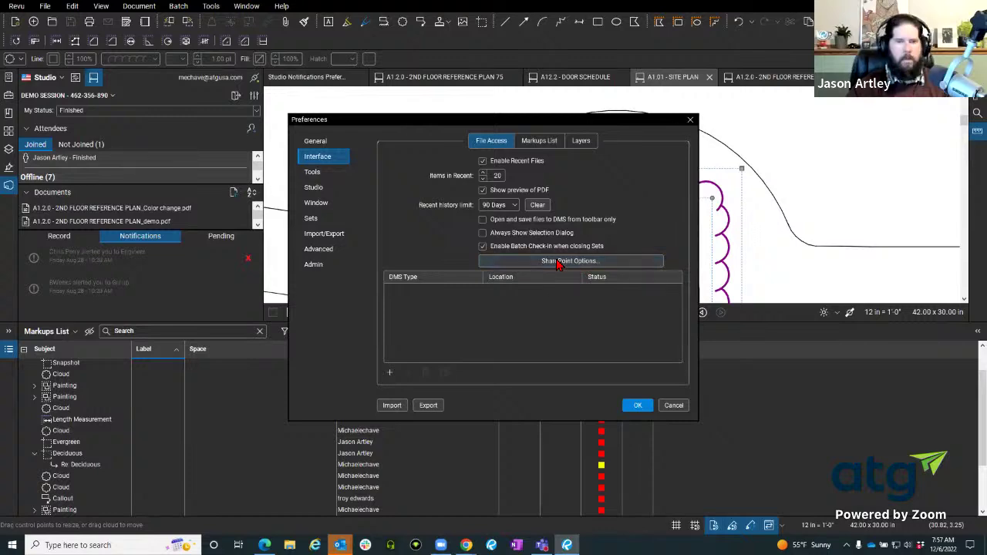
{"action": "left_click", "coordinate": [690, 120]}
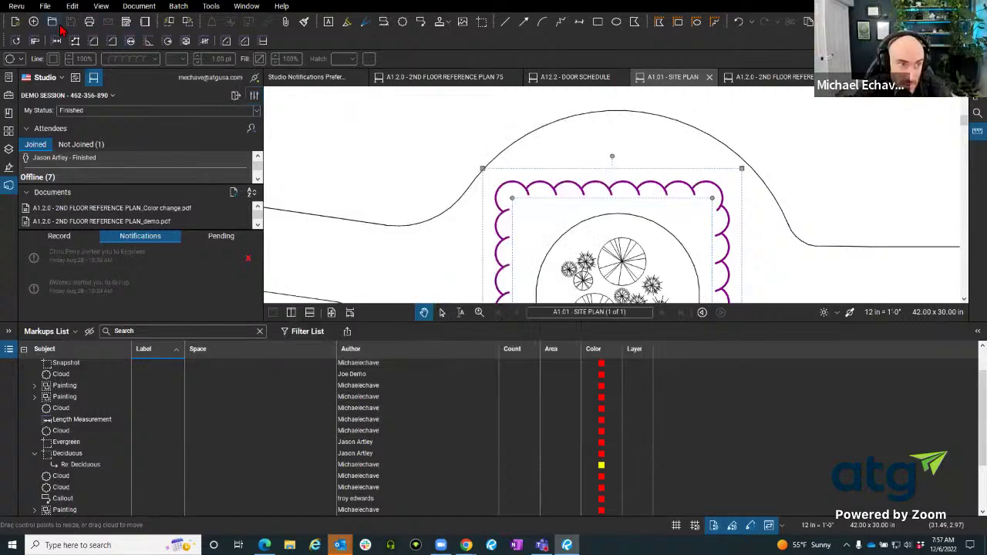
- Browse the drives and cloud folders available for opening a PDF, including Autodesk Docs, without opening a file
{"action": "left_click", "coordinate": [59, 26]}
{"action": "key", "text": "Escape"}
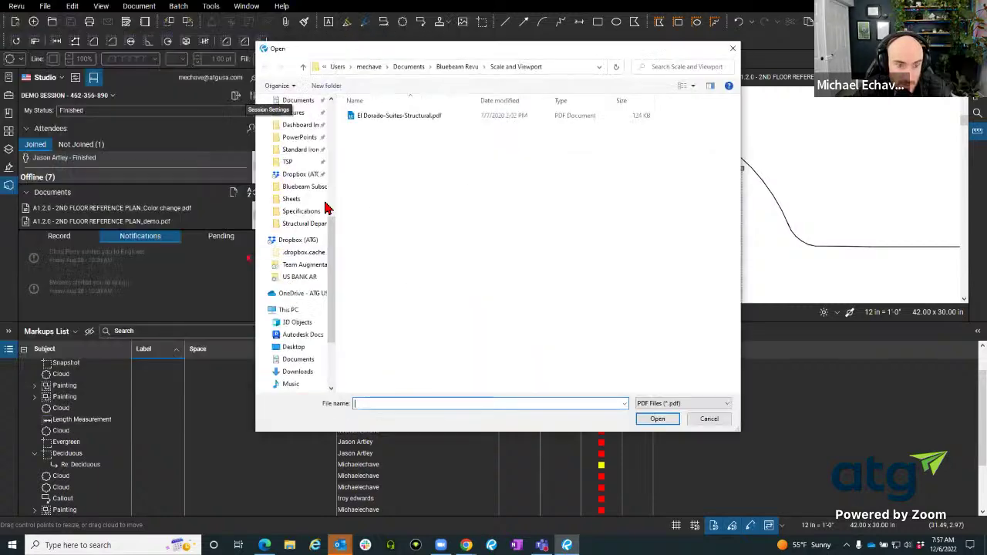
{"action": "scroll", "coordinate": [324, 209], "scroll_direction": "down", "scroll_amount": 2}
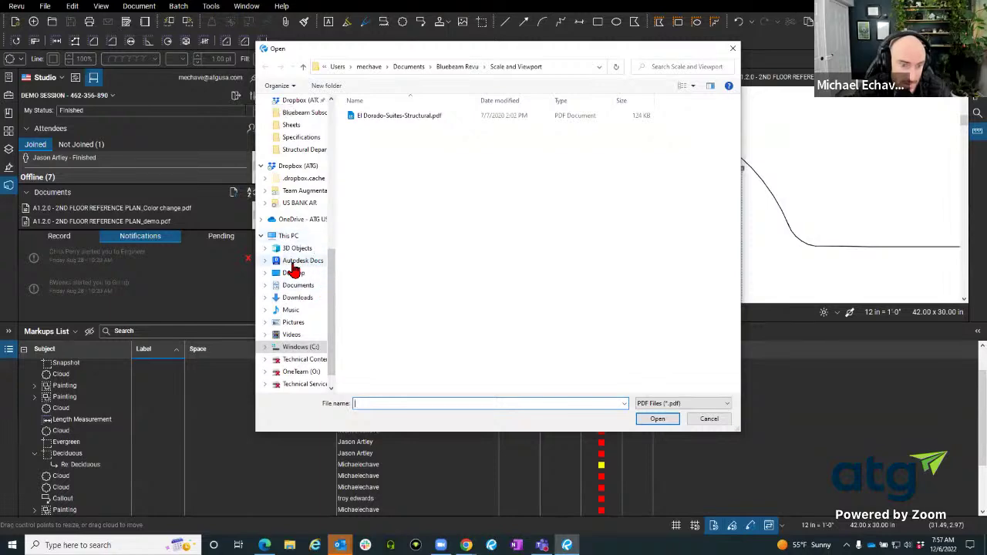
{"action": "left_click", "coordinate": [734, 51]}
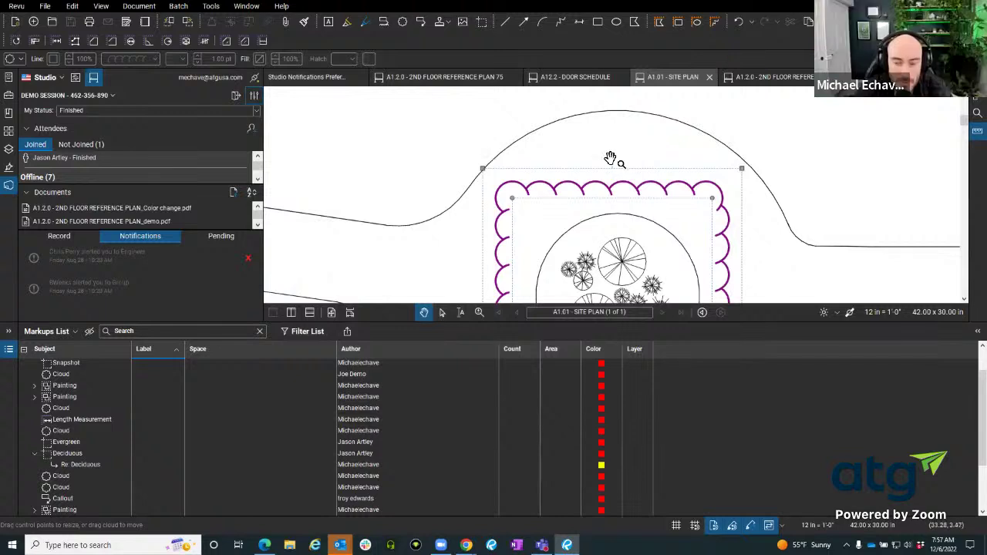
- Deselect the cloud markup and shrink the Markups List to enlarge the site plan view
{"action": "left_click", "coordinate": [396, 275]}
{"action": "left_click_drag", "start_coordinate": [385, 322], "coordinate": [378, 363]}
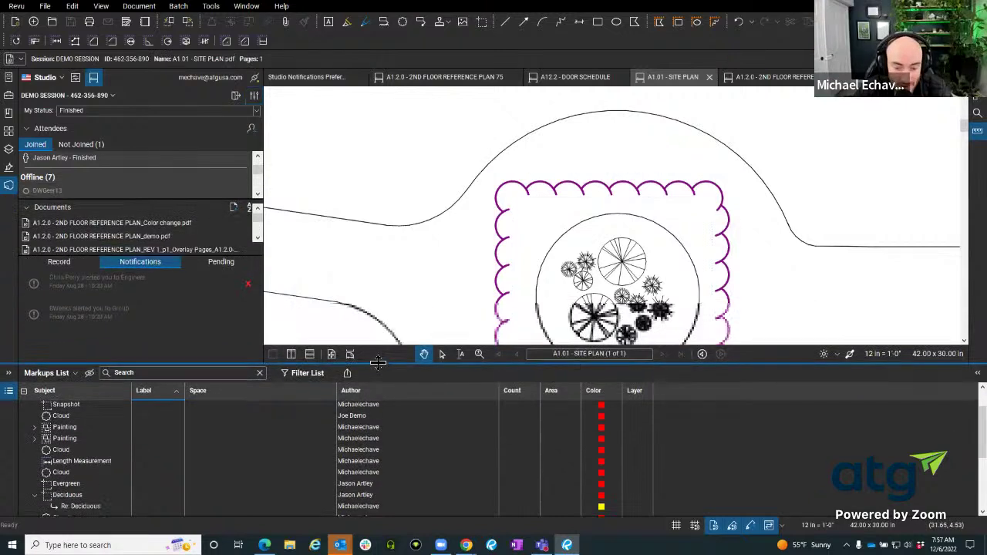
- Switch to the Bluebeam Prime Portal in Chrome, enter Classic Mode and open the Studio account's profile
{"action": "mouse_move", "coordinate": [466, 540]}
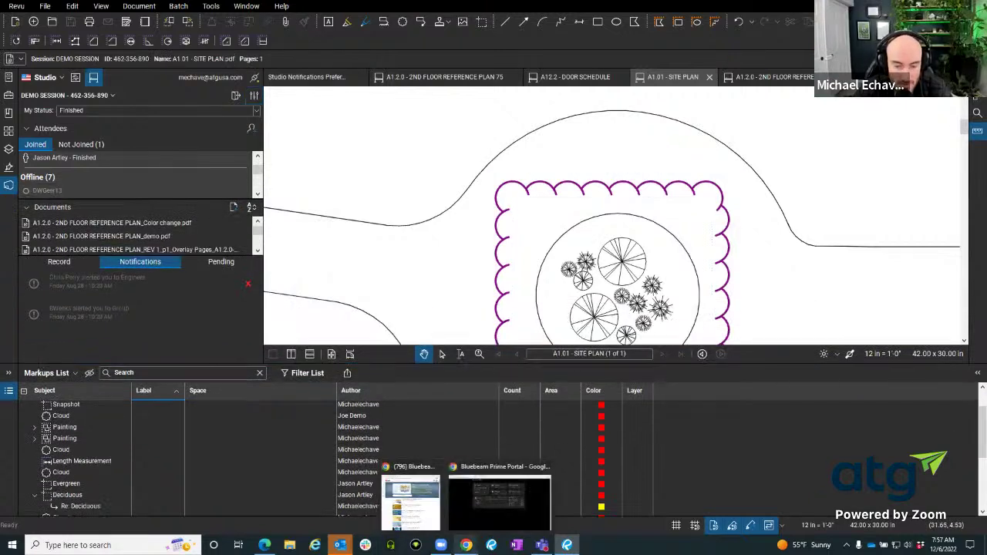
{"action": "left_click", "coordinate": [469, 523]}
{"action": "left_click", "coordinate": [693, 48]}
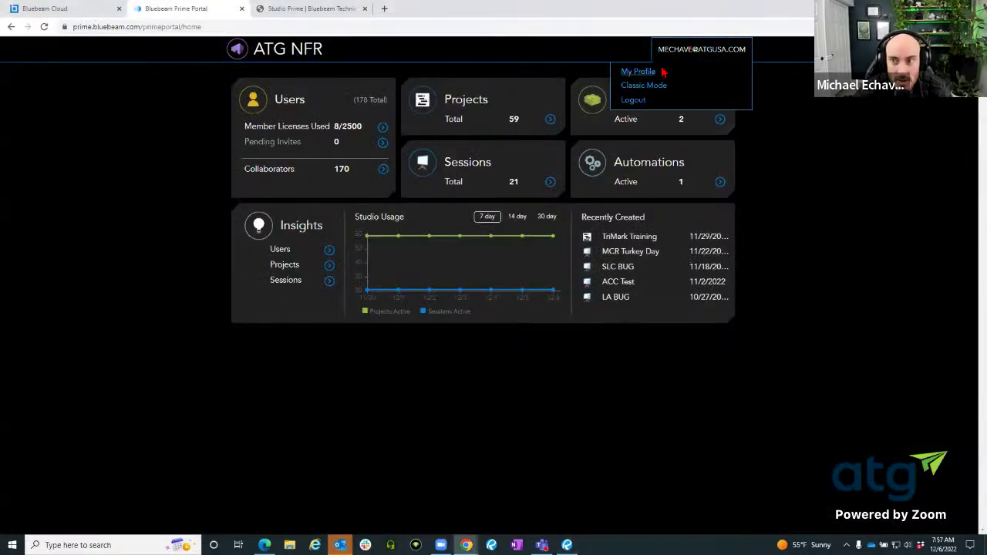
{"action": "left_click", "coordinate": [648, 87]}
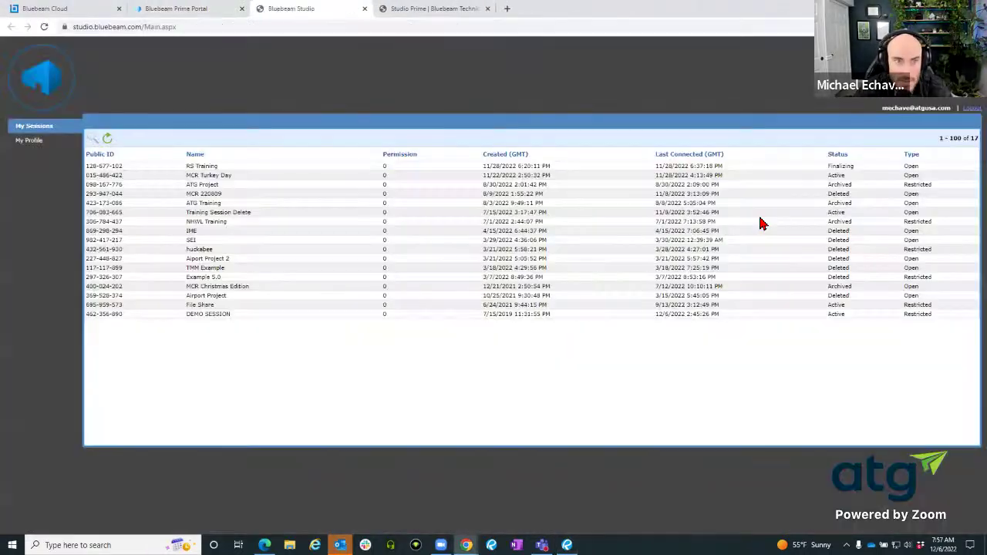
{"action": "left_click", "coordinate": [31, 141]}
- Compare the profile's default name with the author names in Revu's Markups List
{"action": "left_click_drag", "start_coordinate": [231, 184], "coordinate": [175, 185]}
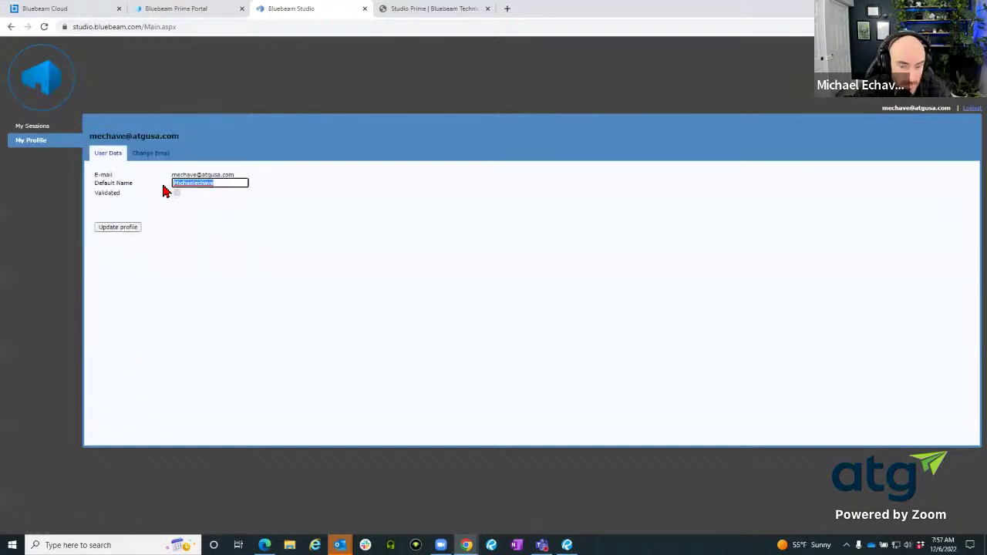
{"action": "left_click", "coordinate": [567, 545]}
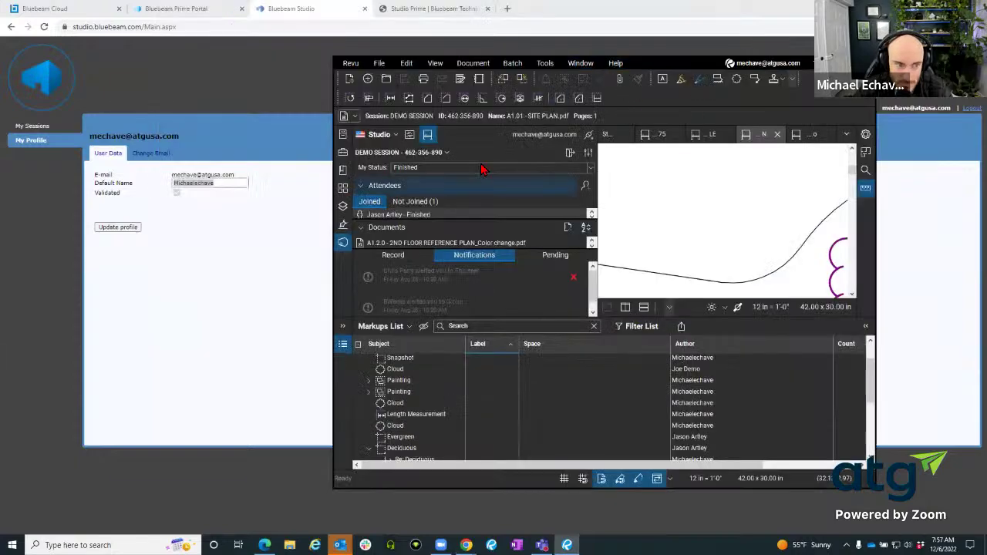
{"action": "left_click", "coordinate": [226, 185]}
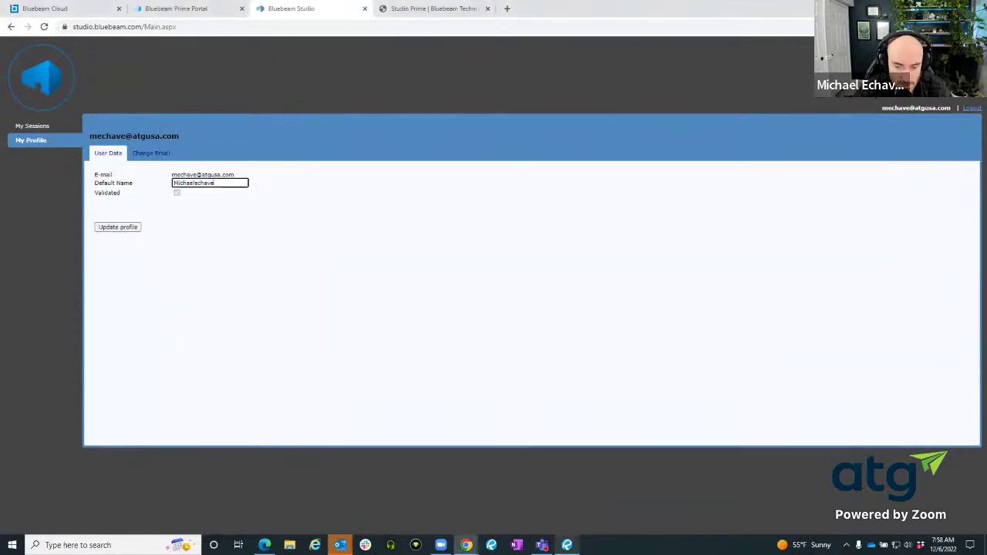
{"action": "left_click", "coordinate": [567, 545]}
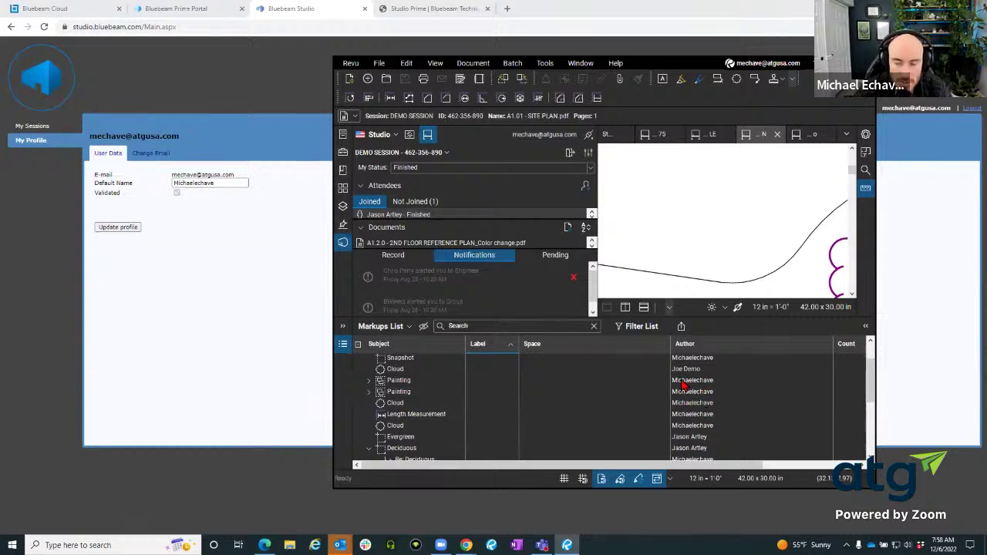
{"action": "double_click", "coordinate": [229, 185]}
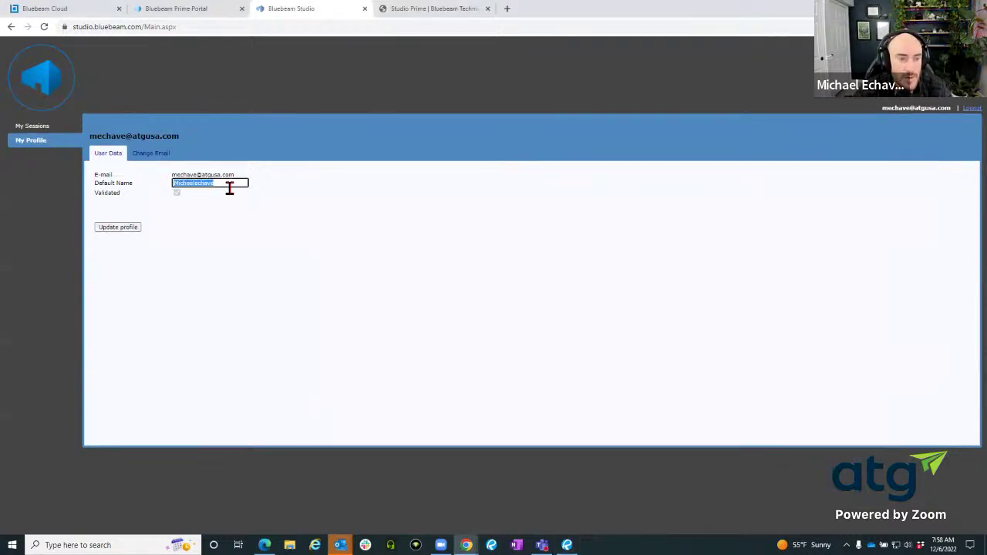
{"action": "left_click", "coordinate": [566, 545]}
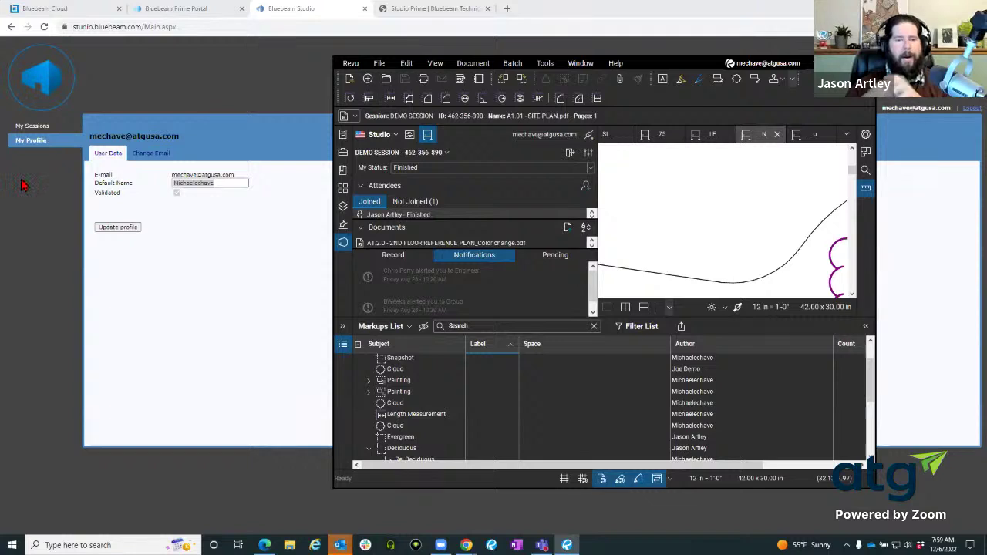
- Replace the Studio profile's default name with the user name from the account's e-mail and update the profile
{"action": "left_click", "coordinate": [215, 211]}
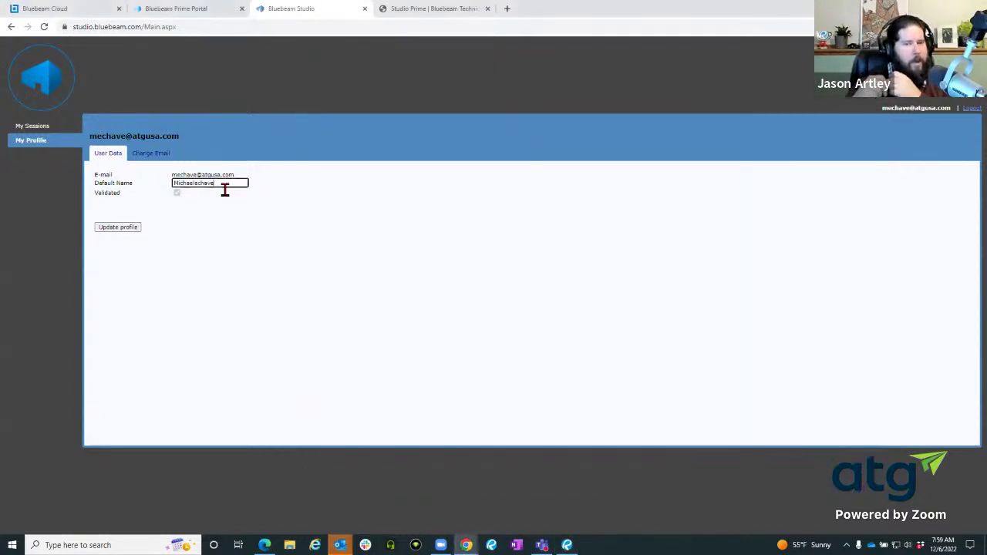
{"action": "double_click", "coordinate": [214, 184]}
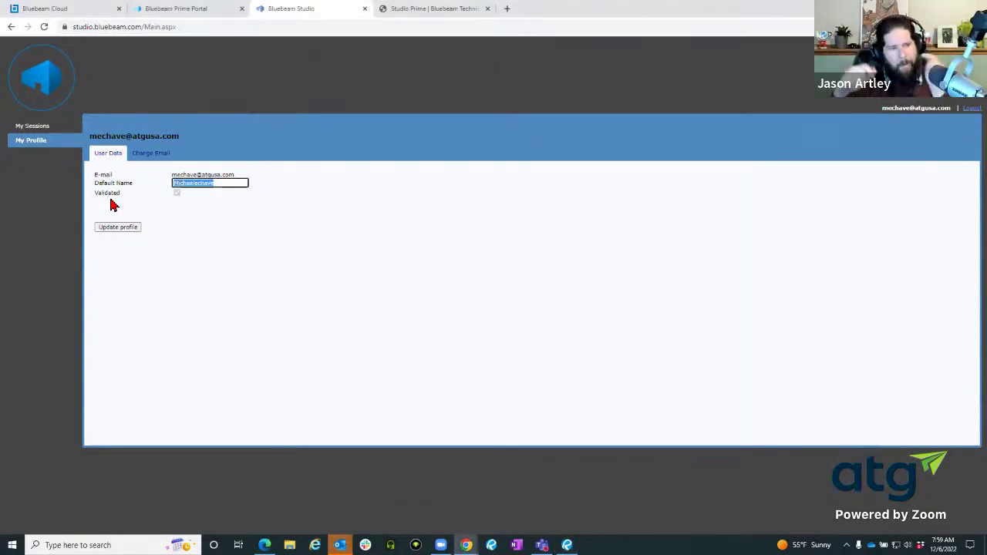
{"action": "type", "text": "mechave"}
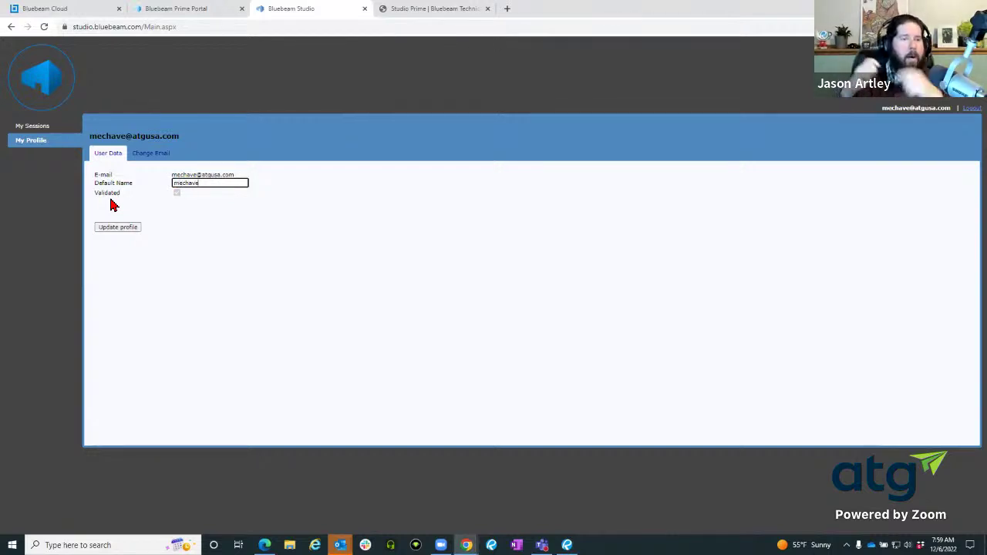
{"action": "left_click", "coordinate": [133, 228]}
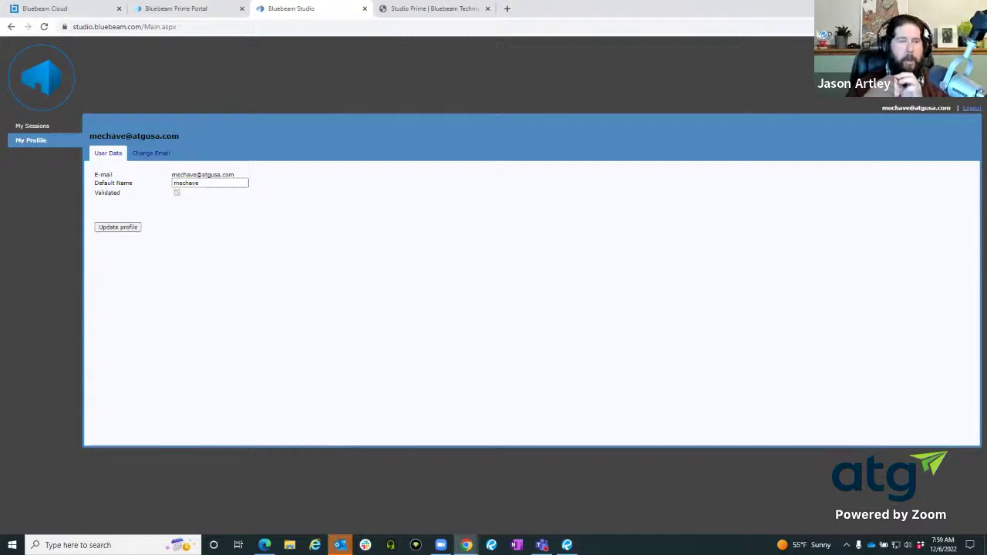
- Switch to Revu, leave the demo session and disconnect Studio, reconnect and rejoin DEMO SESSION, dismissing the attendee access prompt
{"action": "key", "text": "alt+Tab"}
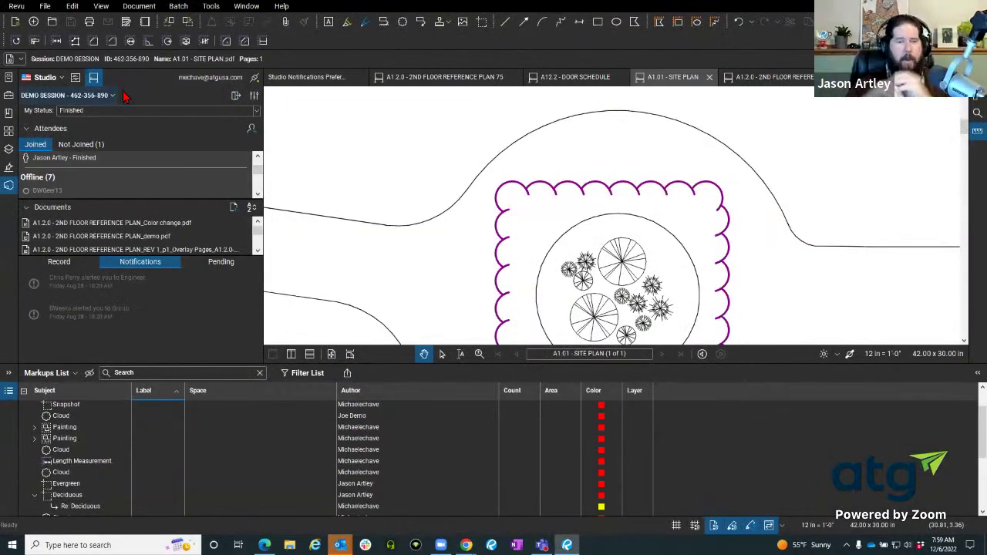
{"action": "left_click", "coordinate": [235, 96]}
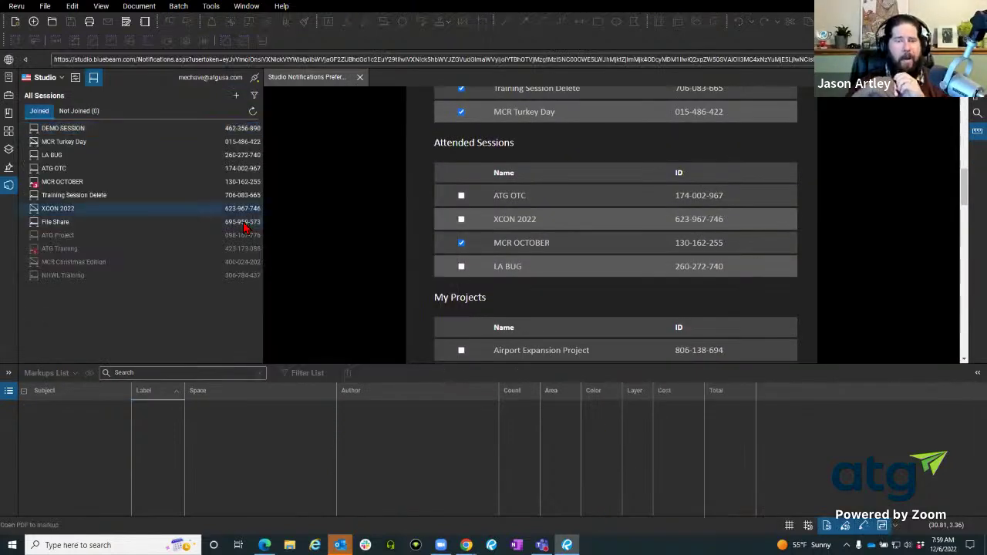
{"action": "left_click", "coordinate": [256, 78]}
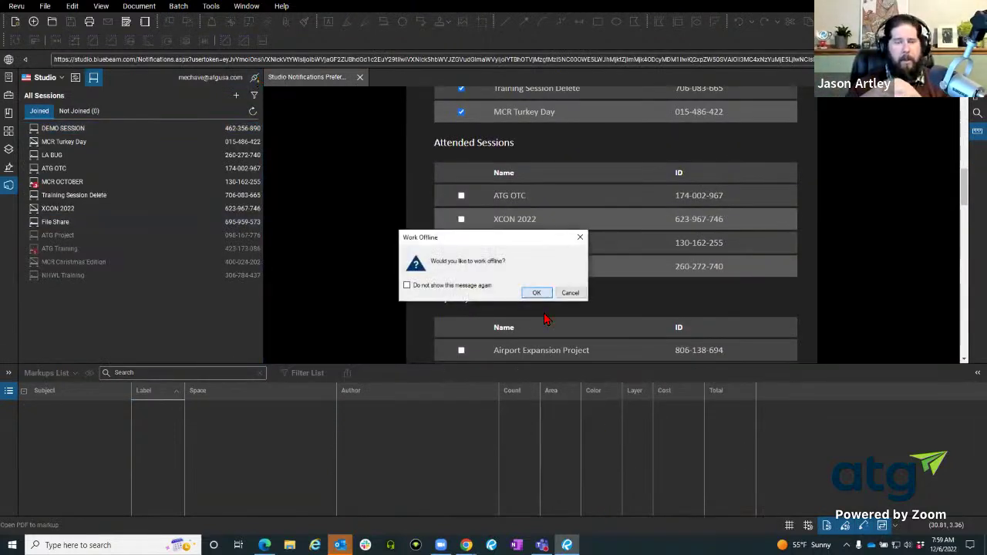
{"action": "left_click", "coordinate": [532, 291]}
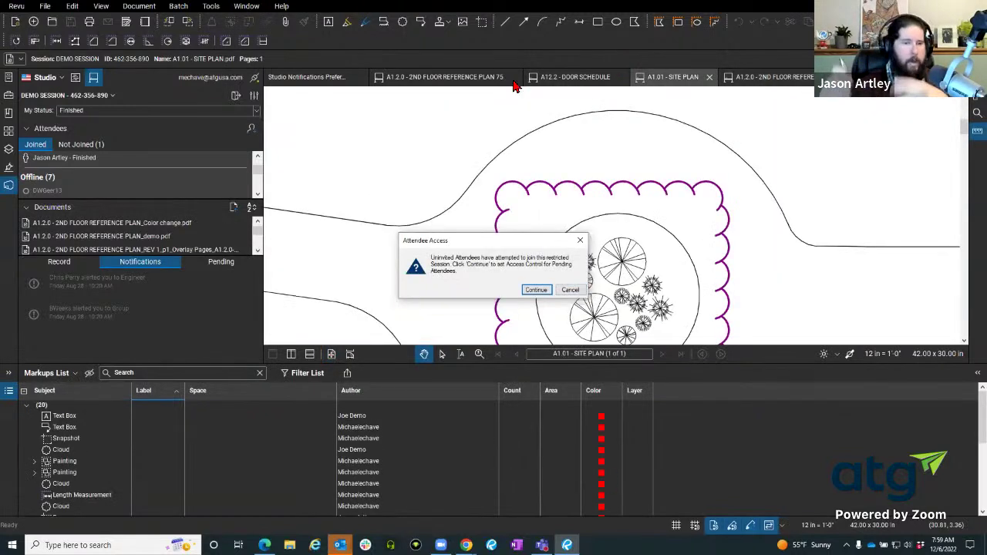
{"action": "key", "text": "Escape"}
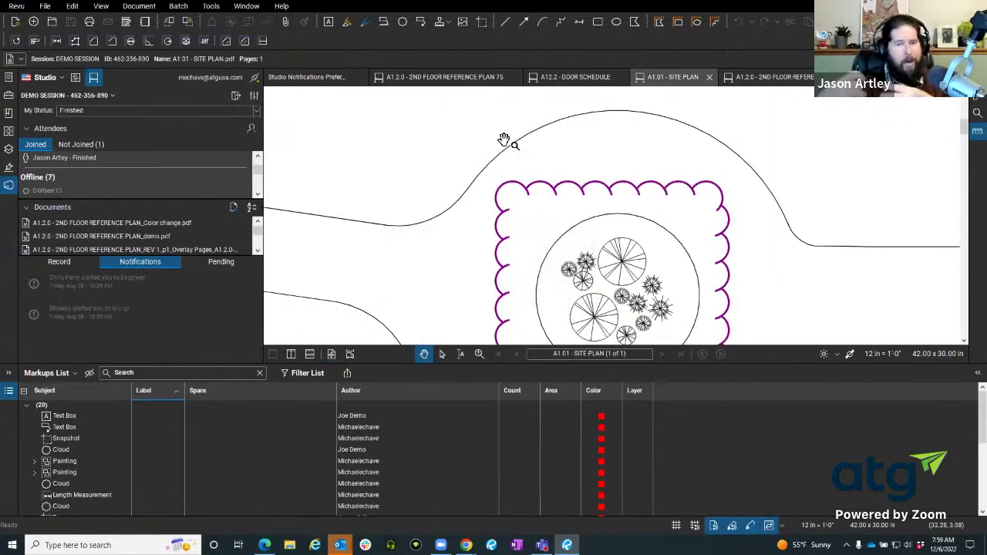
- Close the 2nd floor reference plans and the A1.01 site plan, keeping the A12.2 - DOOR SCHEDULE open
{"action": "left_click", "coordinate": [512, 77]}
{"action": "left_click", "coordinate": [555, 77]}
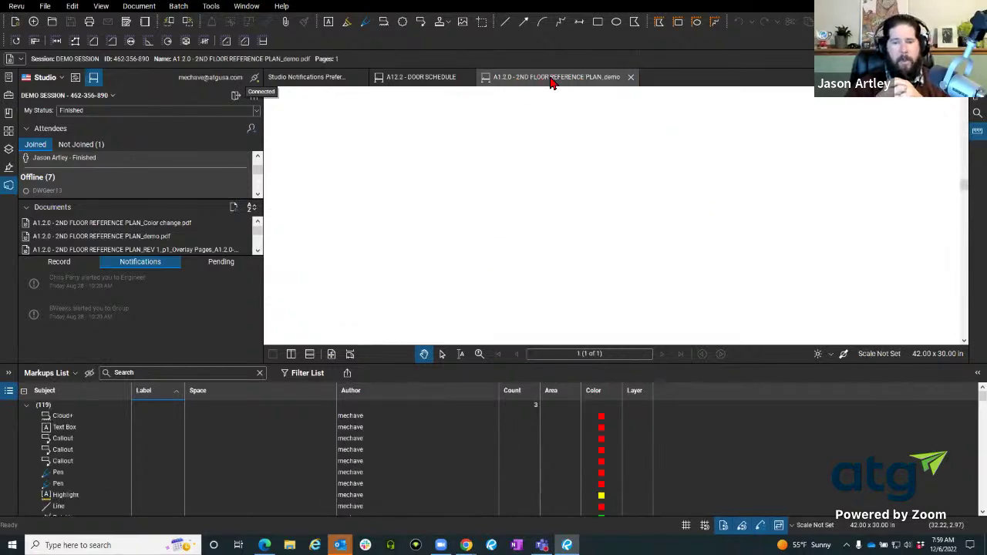
{"action": "left_click", "coordinate": [623, 77]}
- Draw a small cloud markup in the door schedule's empty remarks area and check its author in the Markups List
{"action": "scroll", "coordinate": [378, 223], "scroll_direction": "down", "scroll_amount": 3}
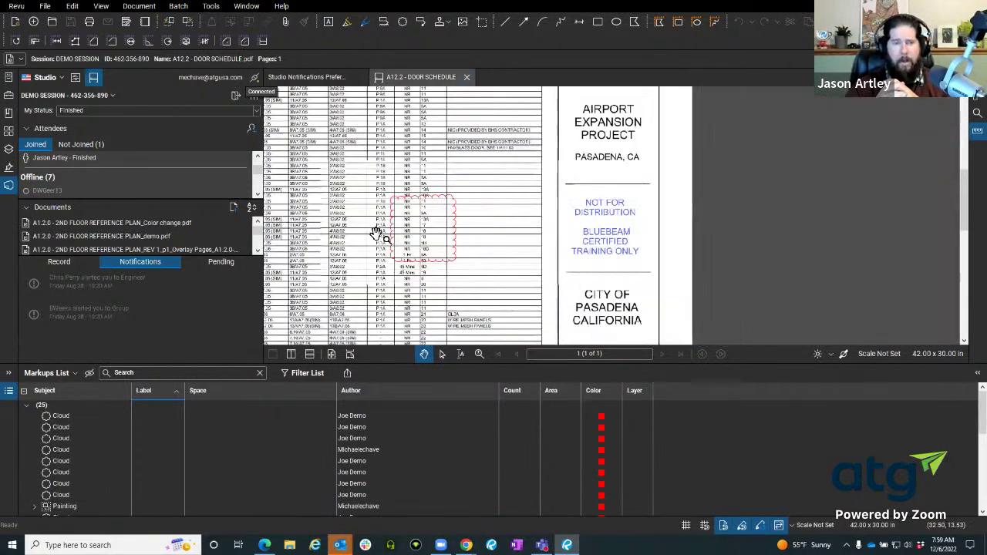
{"action": "scroll", "coordinate": [514, 255], "scroll_direction": "up", "scroll_amount": 3}
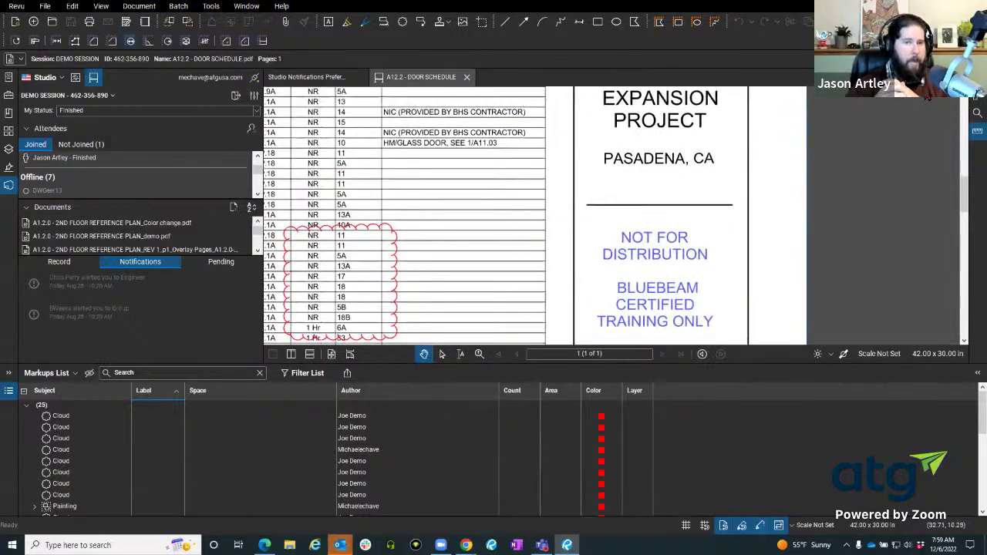
{"action": "left_click", "coordinate": [402, 21]}
{"action": "left_click_drag", "start_coordinate": [441, 182], "coordinate": [509, 244]}
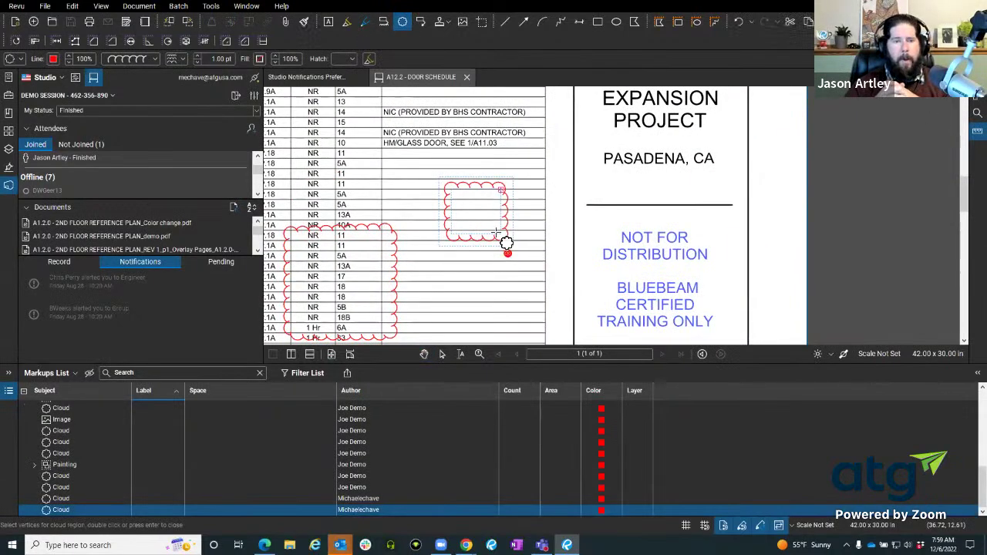
{"action": "key", "text": "Escape"}
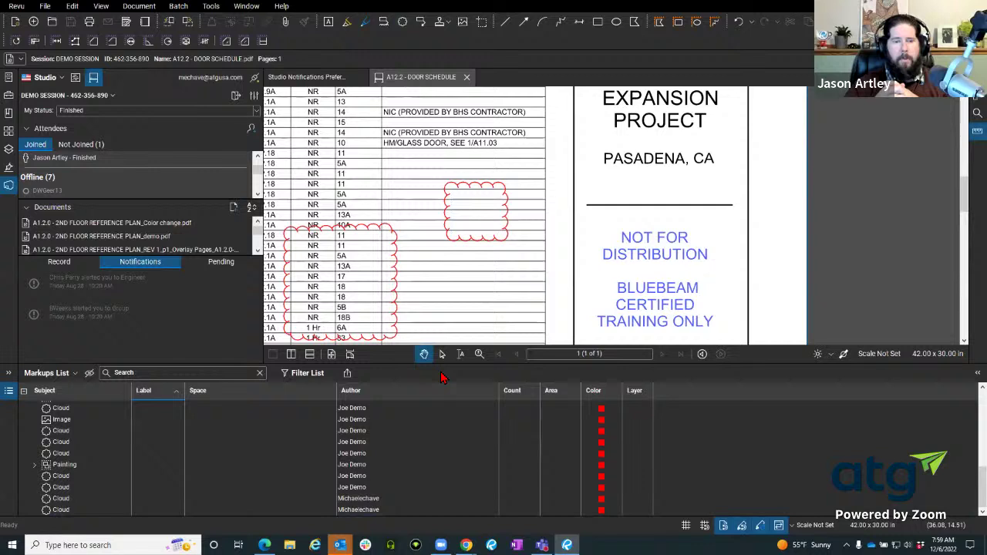
{"action": "left_click", "coordinate": [370, 508]}
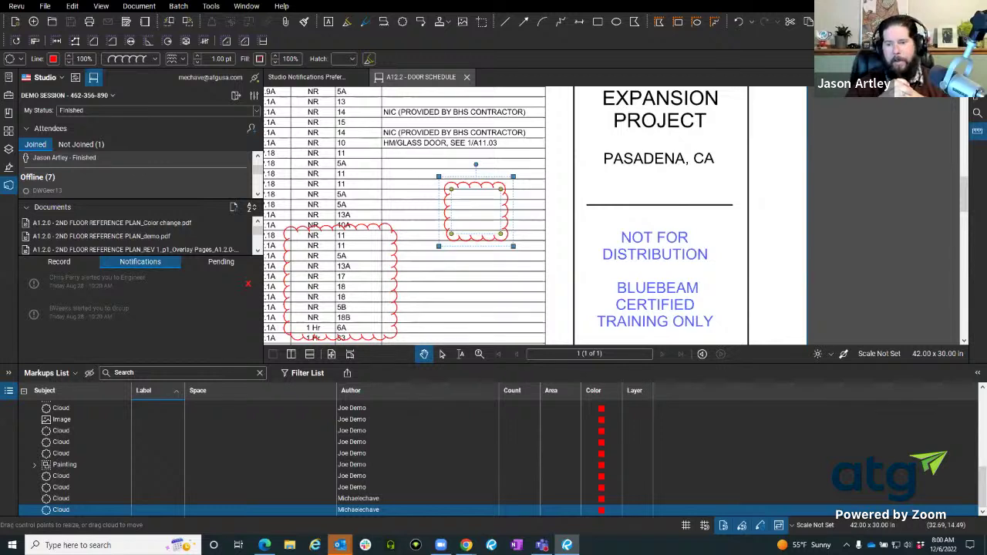
{"action": "left_click", "coordinate": [362, 137]}
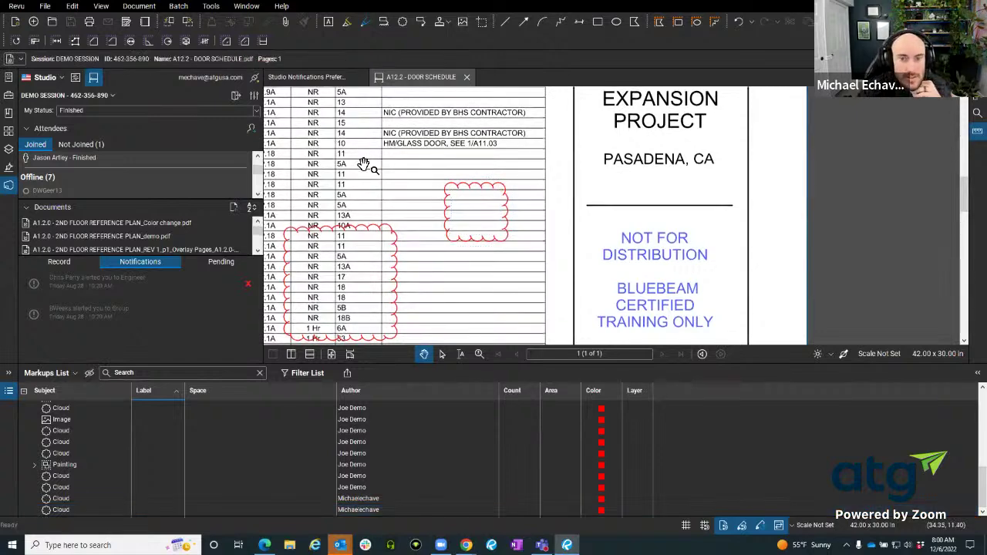
- Close the A12.2 - DOOR SCHEDULE and the Studio notification preferences page
{"action": "scroll", "coordinate": [363, 147], "scroll_direction": "down", "scroll_amount": 2}
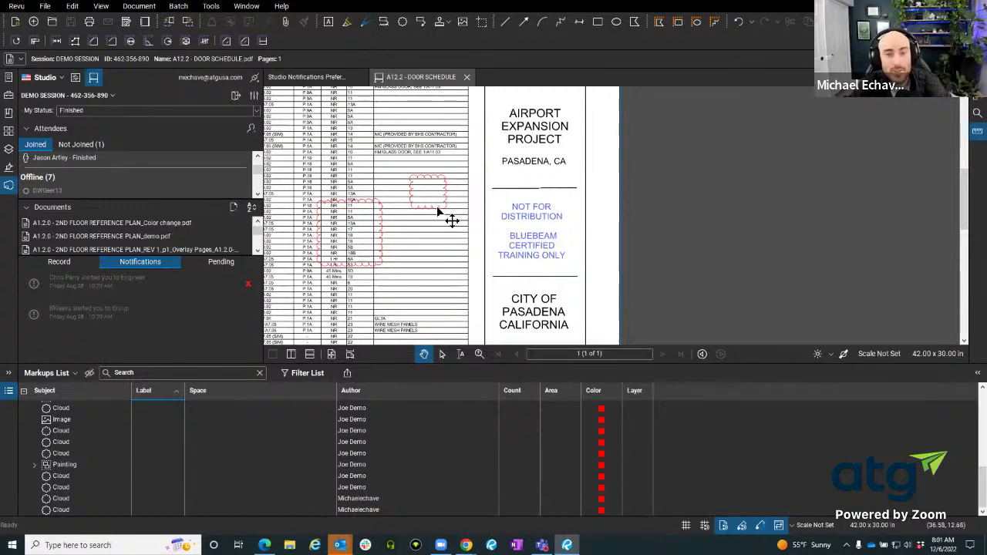
{"action": "left_click_drag", "start_coordinate": [439, 238], "coordinate": [469, 227]}
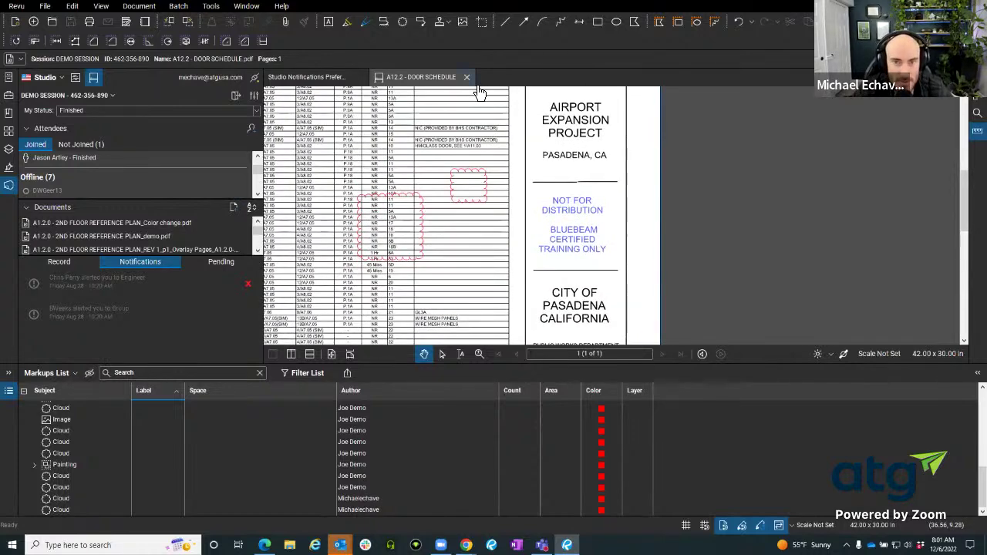
{"action": "left_click", "coordinate": [466, 76]}
{"action": "left_click", "coordinate": [359, 76]}
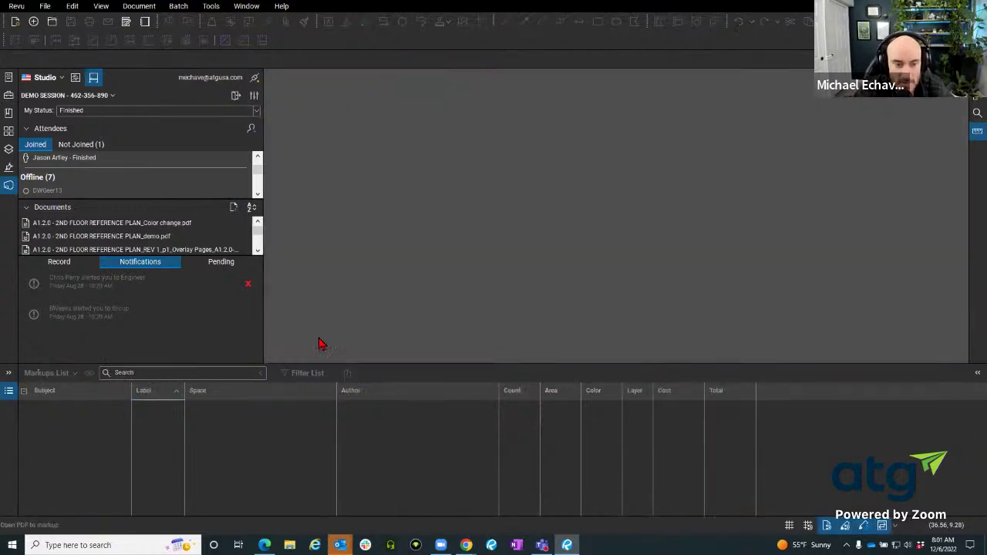
- Hide the Markups List and open Samtec.pdf from the pinned Completed Sets folder in File Access
{"action": "left_click", "coordinate": [6, 393]}
{"action": "left_click", "coordinate": [8, 77]}
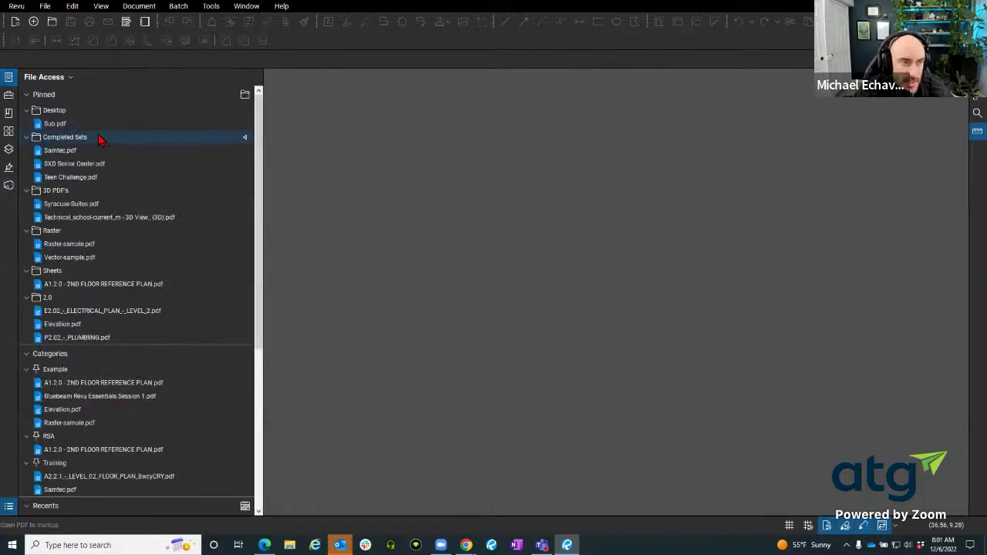
{"action": "double_click", "coordinate": [97, 151]}
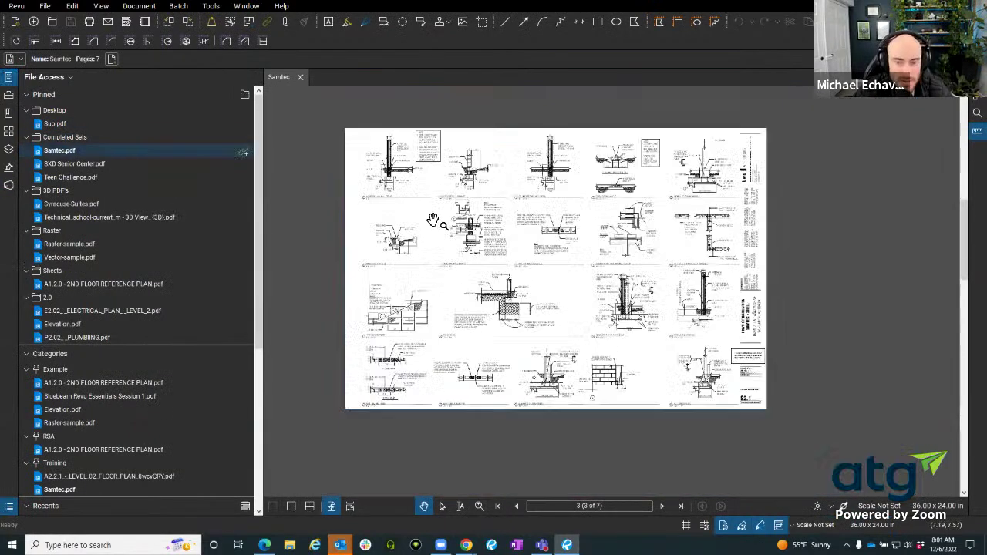
{"action": "scroll", "coordinate": [275, 214], "scroll_direction": "down", "scroll_amount": 3}
{"action": "left_click", "coordinate": [8, 77]}
{"action": "scroll", "coordinate": [155, 240], "scroll_direction": "up", "scroll_amount": 5}
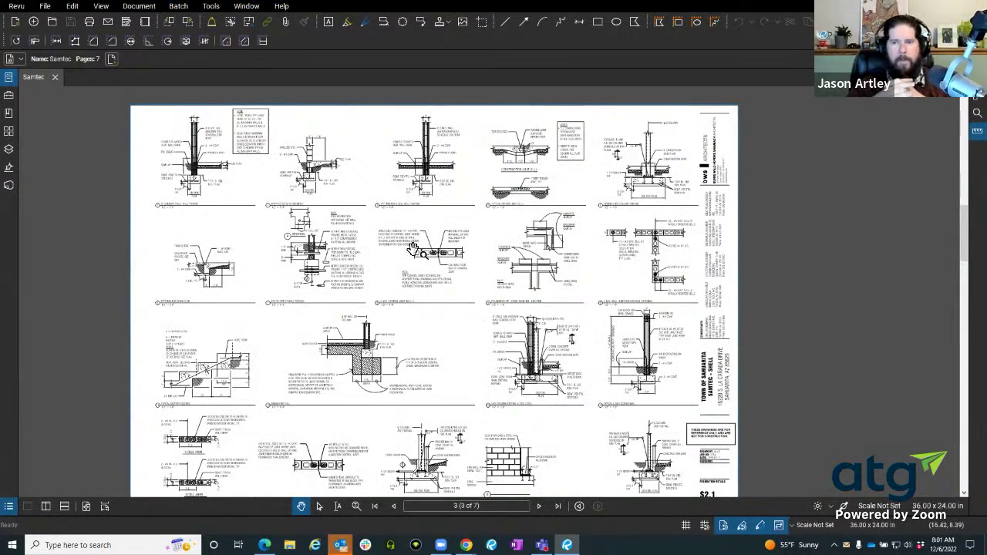
- Collapse the Categories group in File Access and close the Outlook reminders window
{"action": "left_click", "coordinate": [8, 94]}
{"action": "scroll", "coordinate": [193, 243], "scroll_direction": "down", "scroll_amount": 5}
{"action": "scroll", "coordinate": [191, 246], "scroll_direction": "up", "scroll_amount": 1}
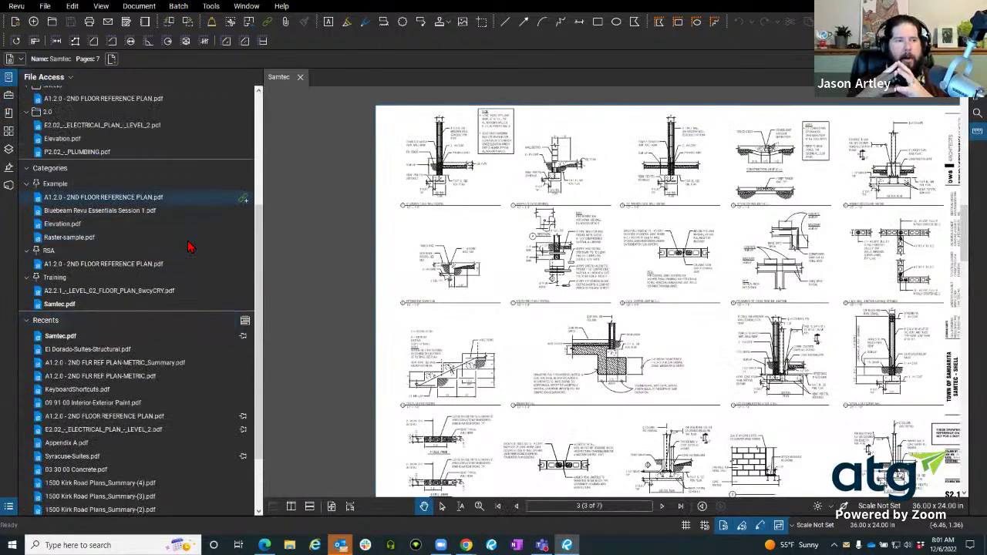
{"action": "left_click", "coordinate": [50, 168]}
{"action": "mouse_move", "coordinate": [340, 545]}
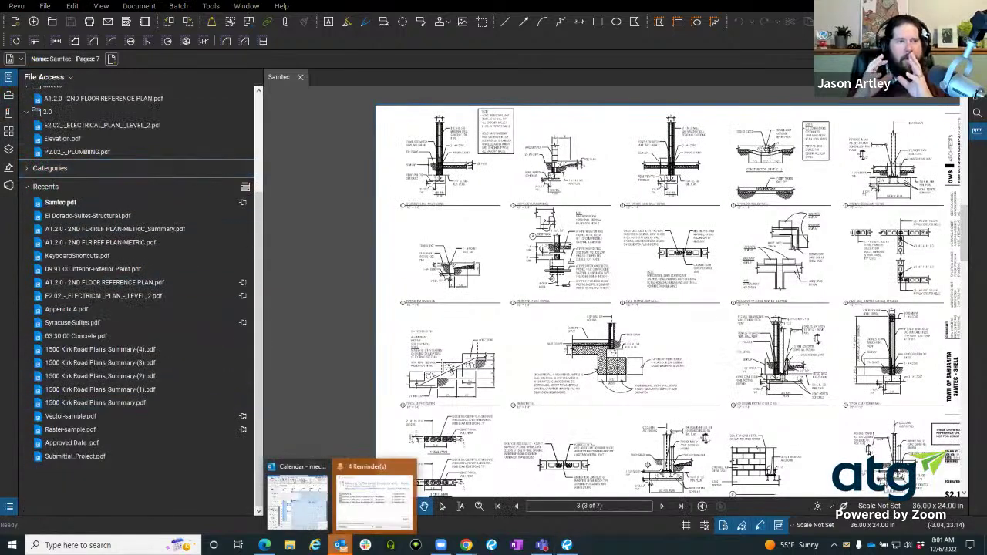
{"action": "left_click", "coordinate": [409, 467]}
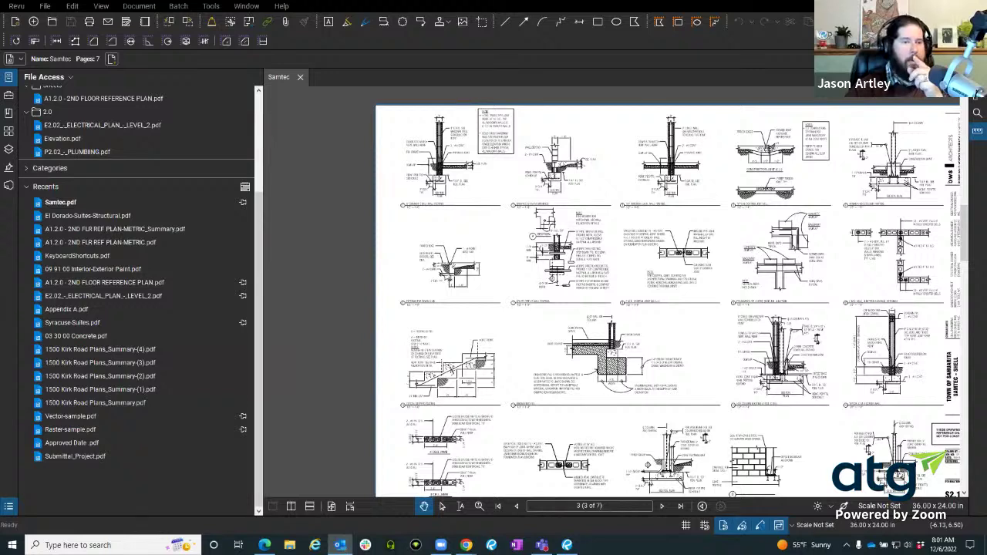
- Try grouping the recent files by Access History and return the list to By Date
{"action": "left_click", "coordinate": [245, 186]}
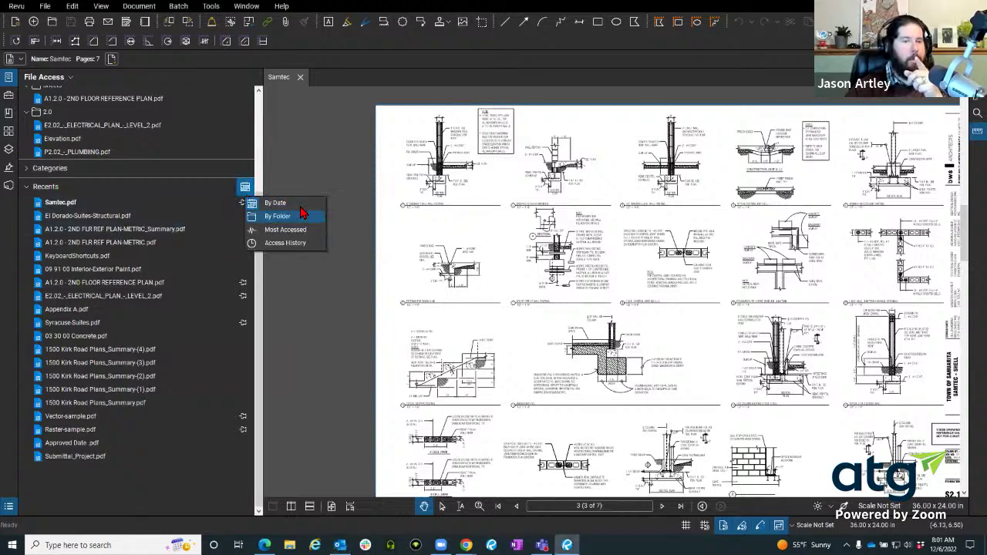
{"action": "left_click", "coordinate": [308, 244]}
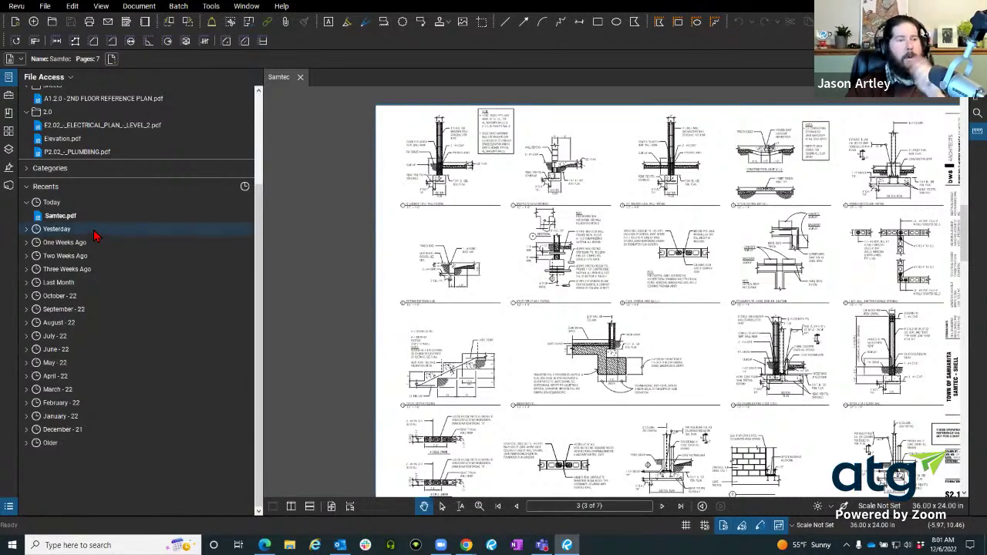
{"action": "right_click", "coordinate": [46, 189]}
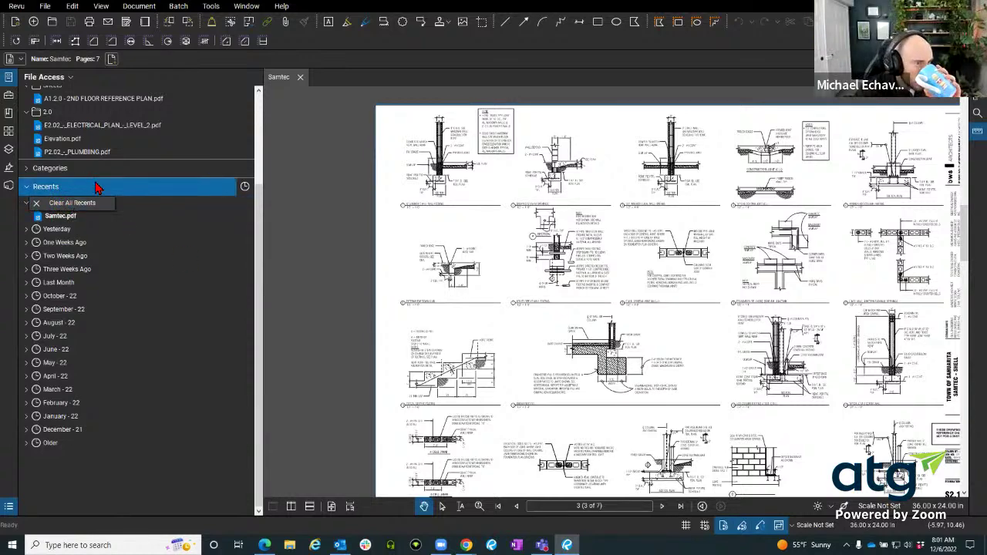
{"action": "scroll", "coordinate": [100, 177], "scroll_direction": "up", "scroll_amount": 5}
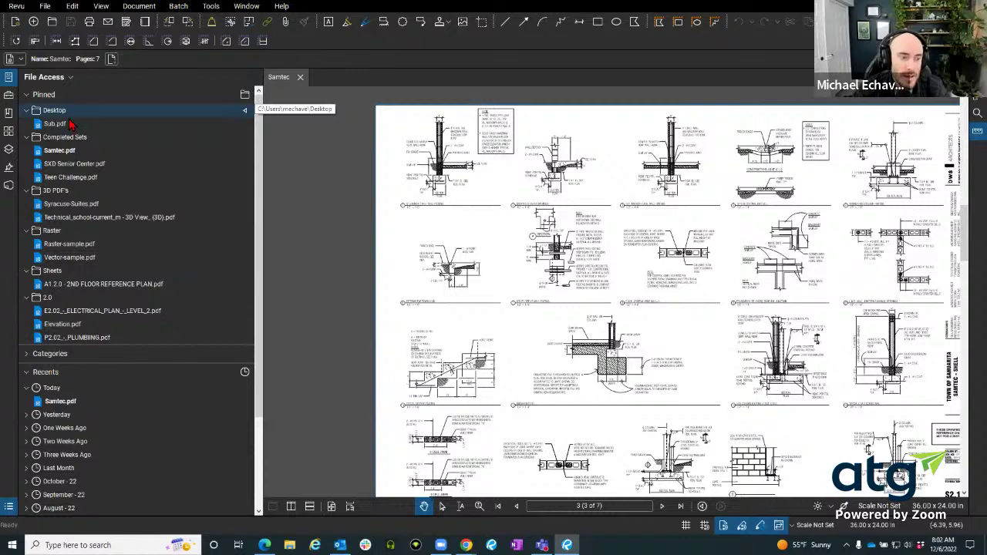
{"action": "left_click", "coordinate": [244, 373]}
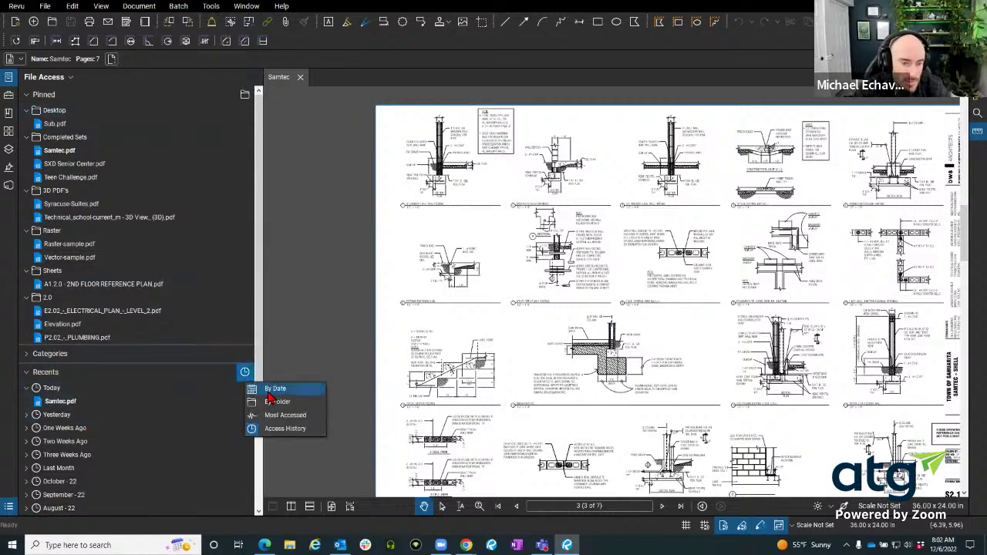
{"action": "left_click", "coordinate": [275, 388]}
- Pin El Dorado-Suites-Structural.pdf from the recent files to the Pinned list
{"action": "scroll", "coordinate": [165, 392], "scroll_direction": "down", "scroll_amount": 2}
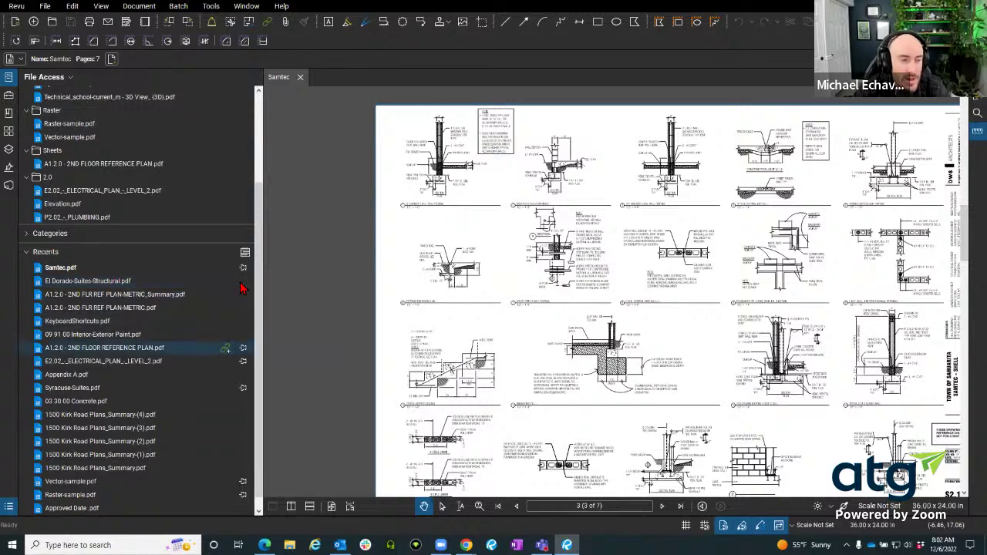
{"action": "mouse_move", "coordinate": [242, 286]}
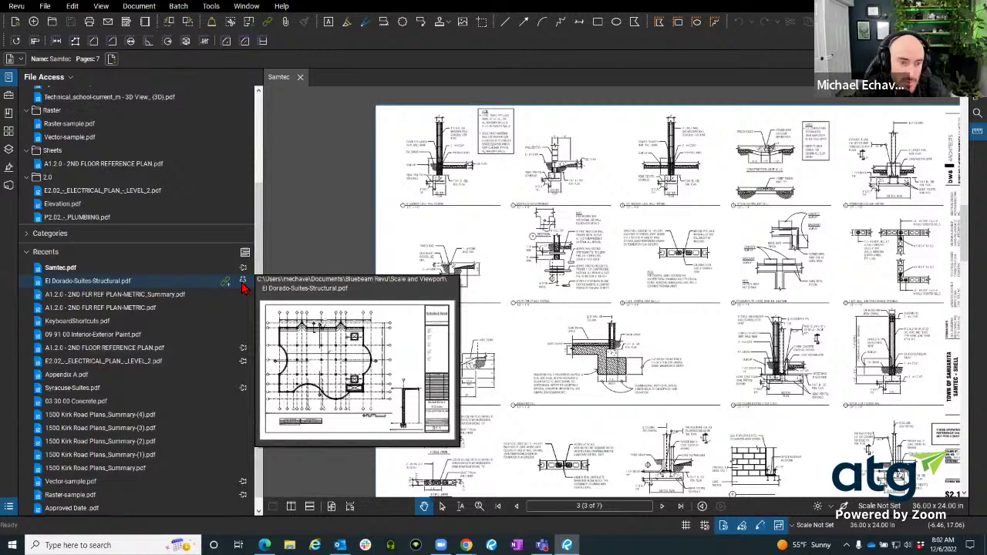
{"action": "right_click", "coordinate": [242, 284]}
{"action": "mouse_move", "coordinate": [81, 339]}
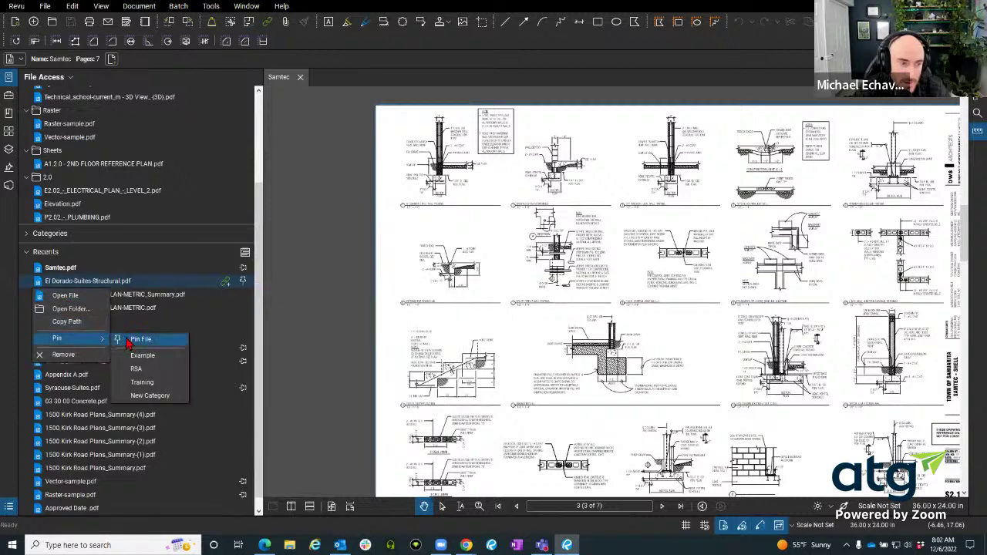
{"action": "left_click", "coordinate": [137, 340]}
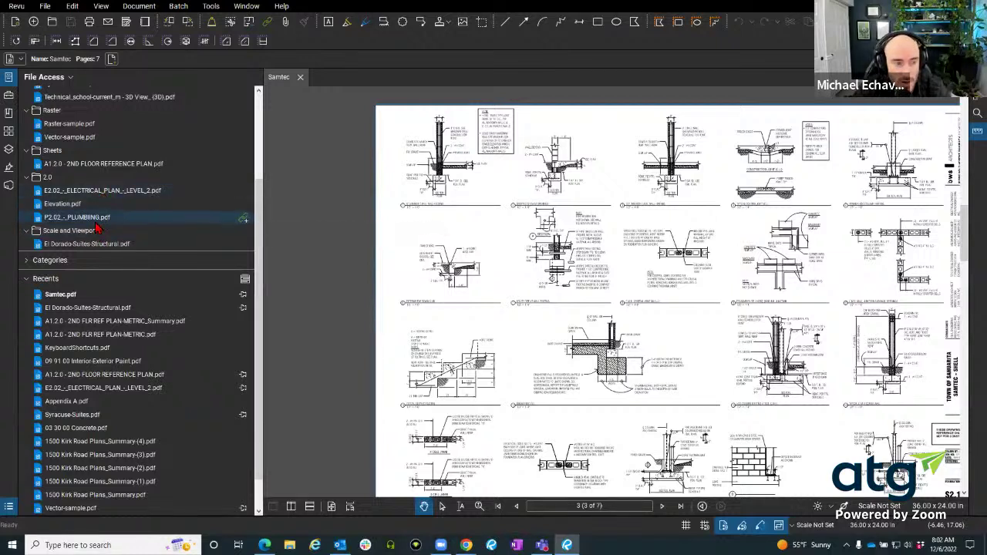
- Review the category pinning options for A1.2.0 - 2ND FLR REF PLAN-METRIC.pdf and expand the Categories group
{"action": "mouse_move", "coordinate": [98, 222]}
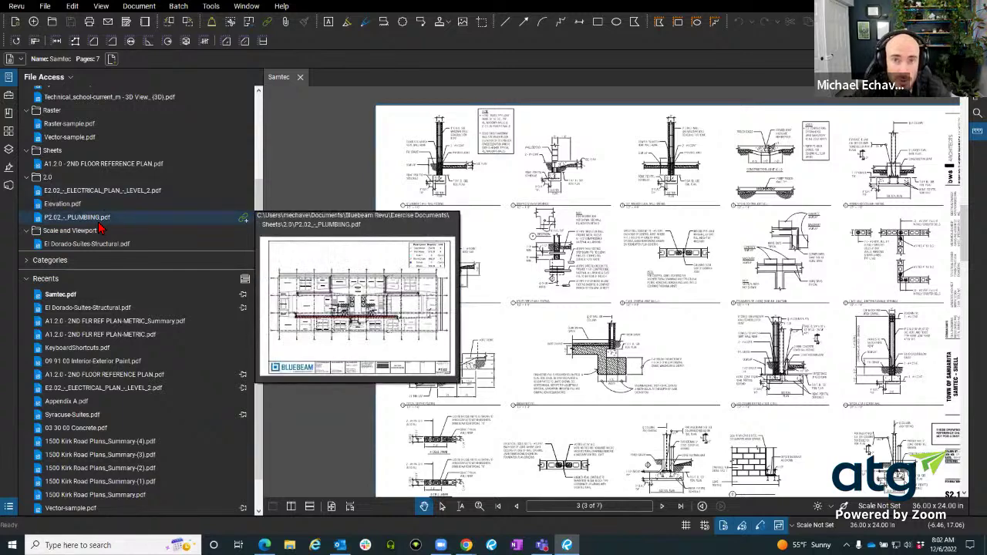
{"action": "right_click", "coordinate": [137, 338]}
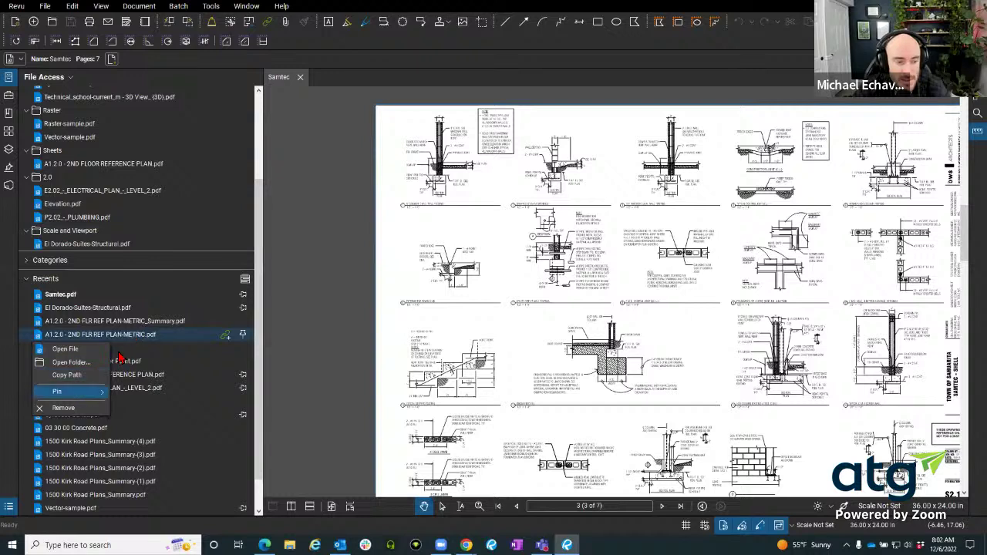
{"action": "mouse_move", "coordinate": [87, 393]}
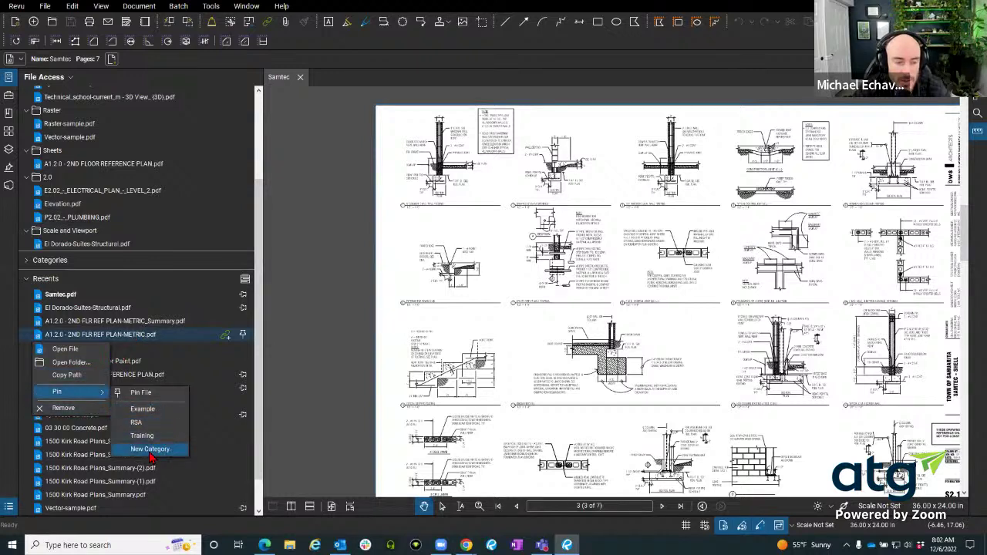
{"action": "left_click", "coordinate": [25, 263]}
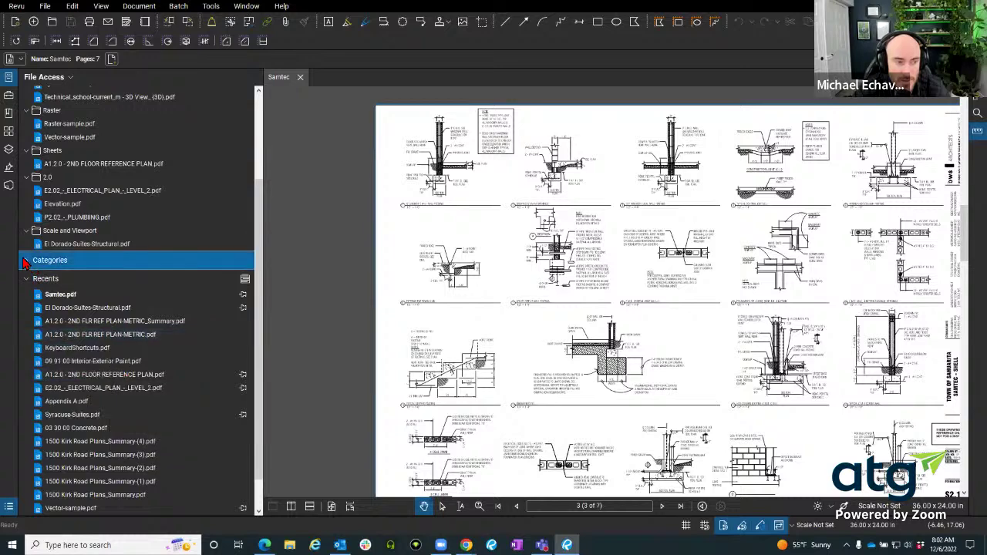
{"action": "left_click", "coordinate": [25, 262]}
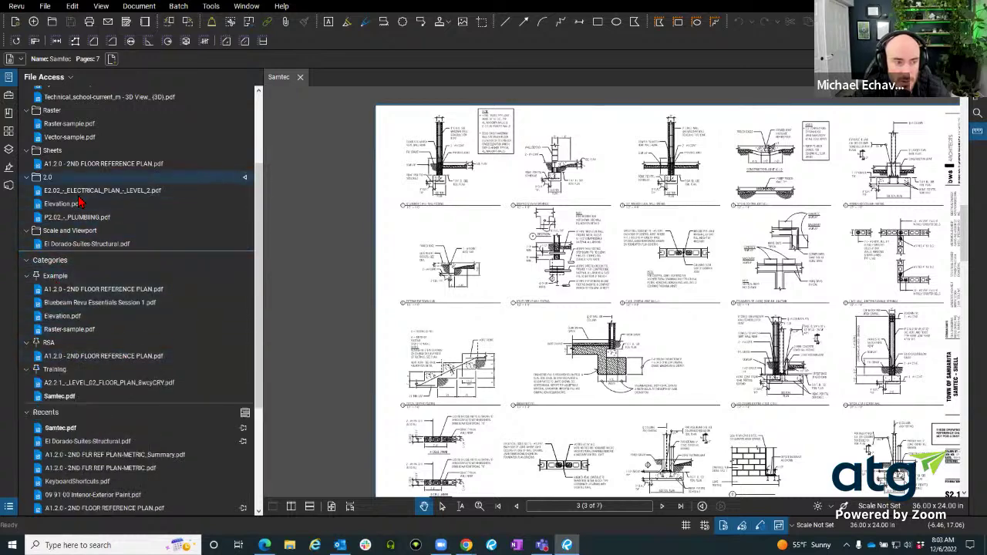
- Browse the pinned Scale and Viewport folder without opening a file, and collapse the Pinned group
{"action": "scroll", "coordinate": [81, 202], "scroll_direction": "up", "scroll_amount": 3}
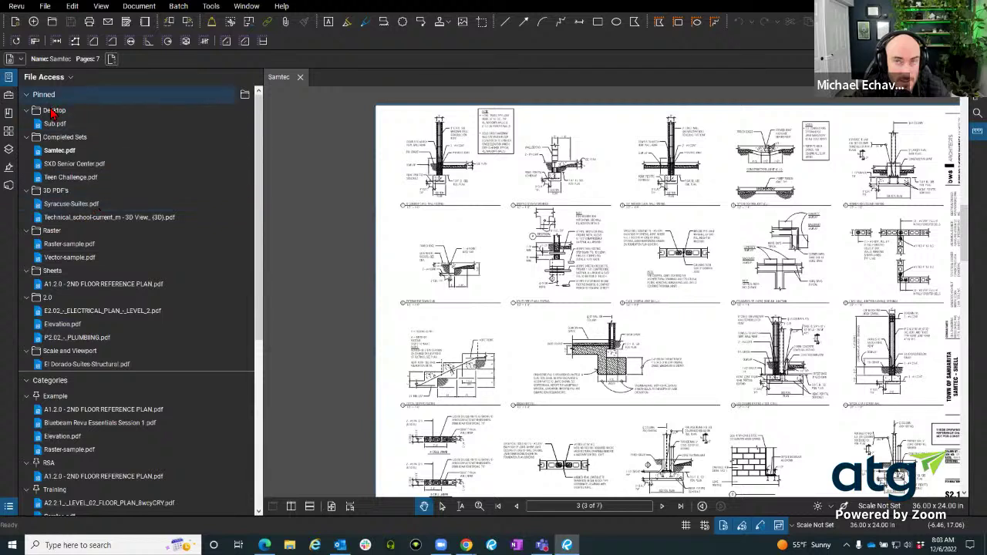
{"action": "left_click", "coordinate": [58, 355]}
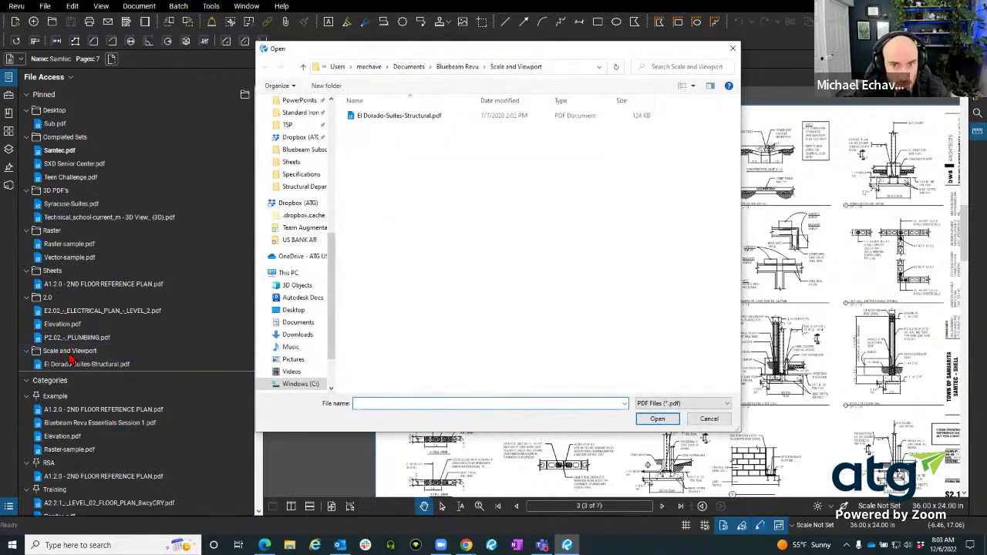
{"action": "left_click", "coordinate": [732, 50]}
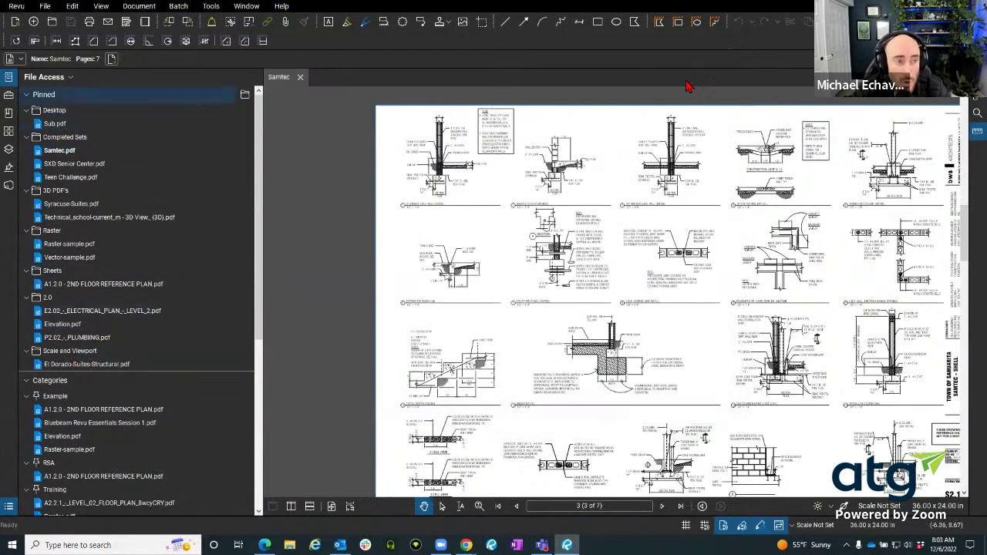
{"action": "left_click", "coordinate": [43, 94]}
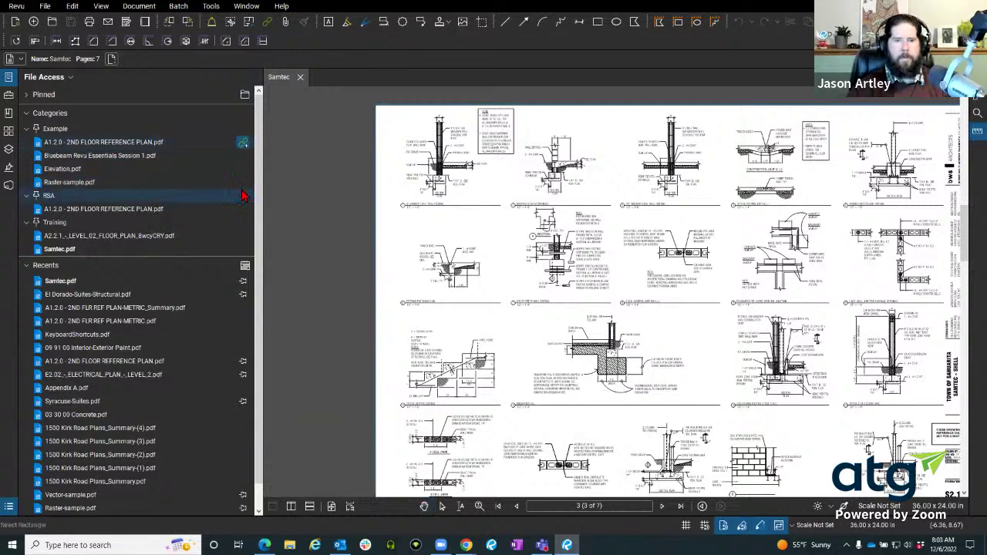
{"action": "key", "text": "Escape"}
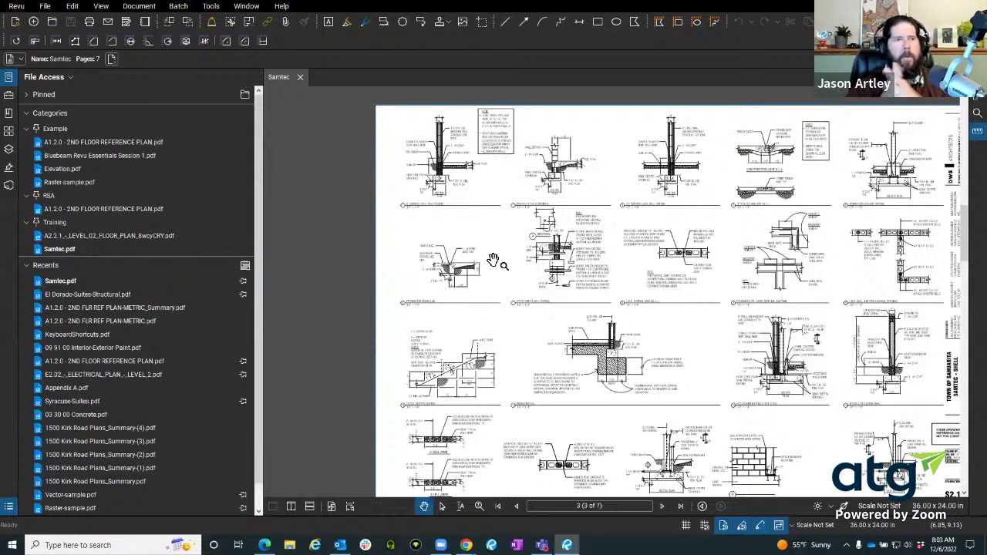
- Try grouping the recent files By Folder, by Most Accessed and by Access History, and return the list to By Date
{"action": "left_click", "coordinate": [244, 265]}
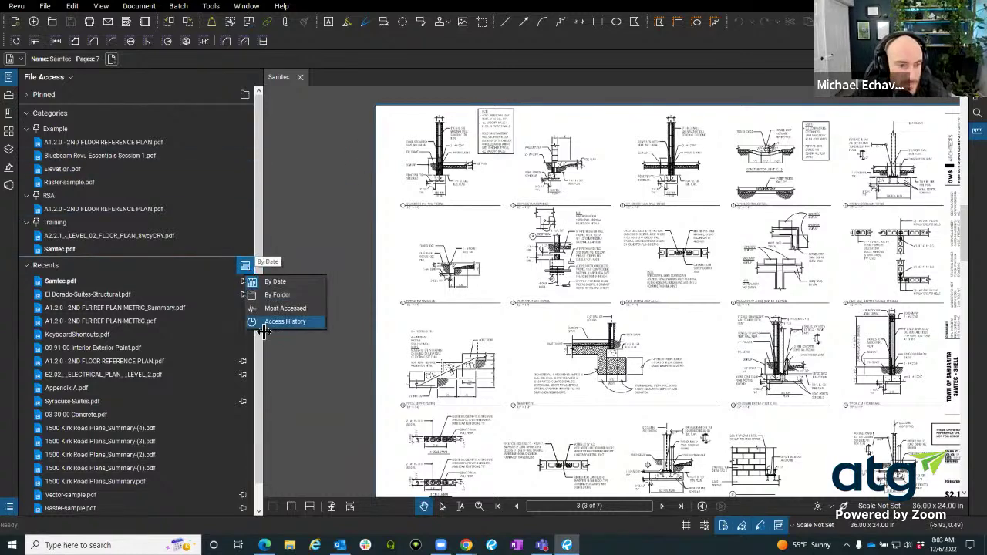
{"action": "left_click", "coordinate": [276, 294]}
{"action": "left_click", "coordinate": [253, 266]}
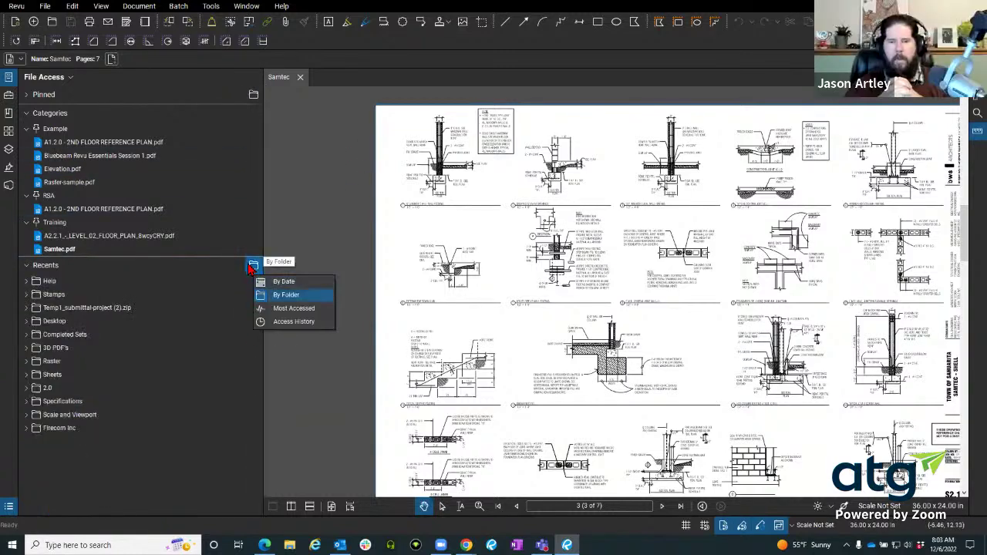
{"action": "left_click", "coordinate": [286, 306]}
{"action": "left_click", "coordinate": [253, 265]}
{"action": "left_click", "coordinate": [293, 322]}
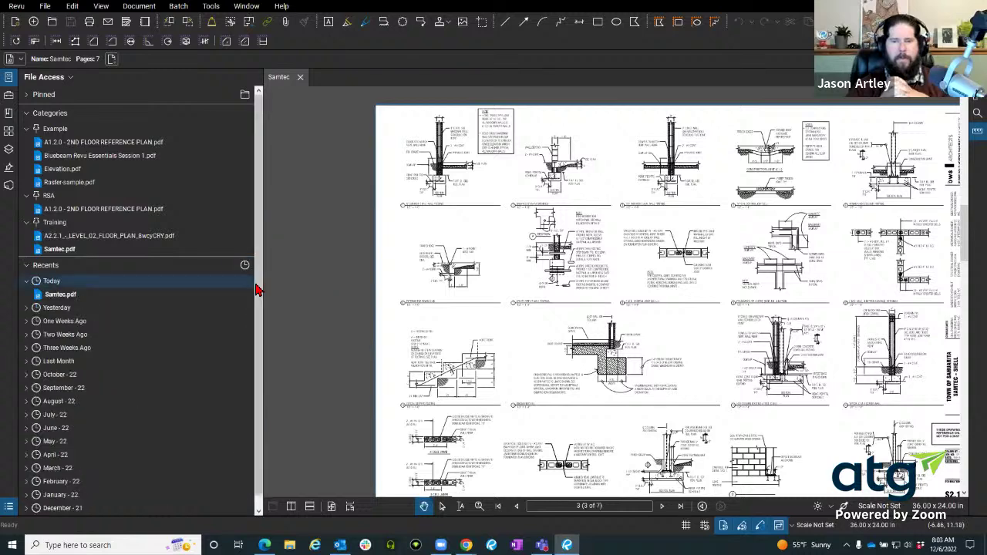
{"action": "left_click", "coordinate": [245, 265]}
{"action": "left_click", "coordinate": [266, 280]}
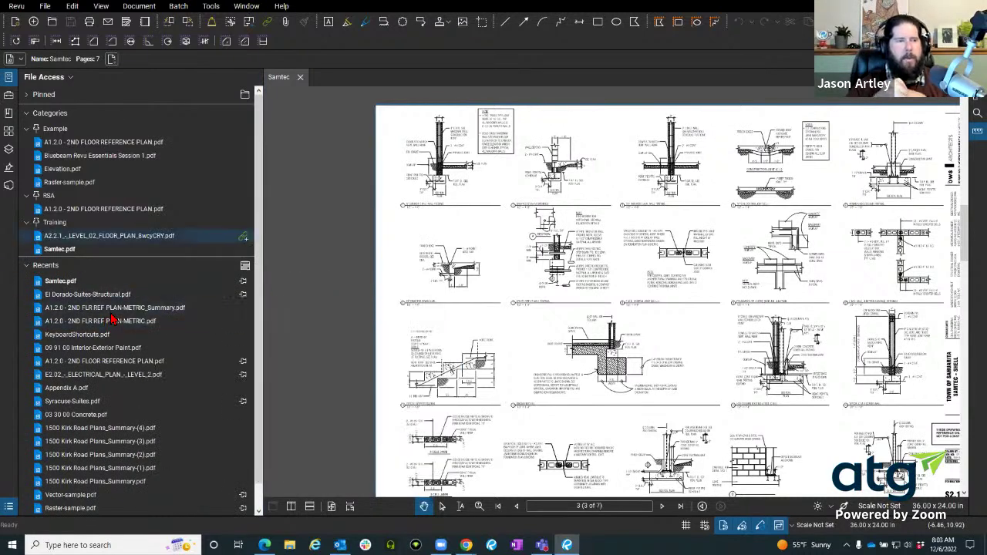
- Expand the Pinned group, try ordering its files By Date and Alphabetically, and return it to By Folder
{"action": "left_click", "coordinate": [246, 95]}
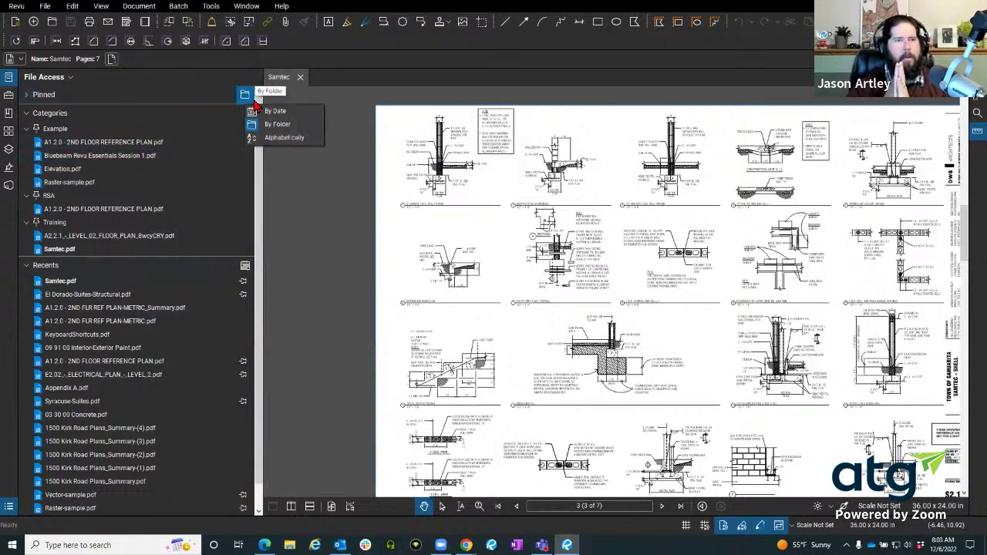
{"action": "left_click", "coordinate": [27, 95]}
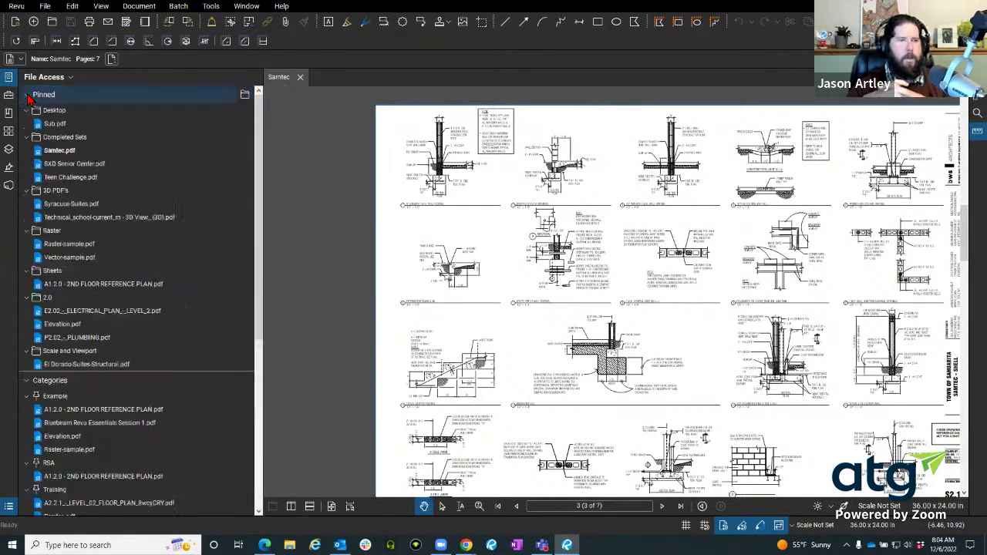
{"action": "left_click", "coordinate": [244, 94]}
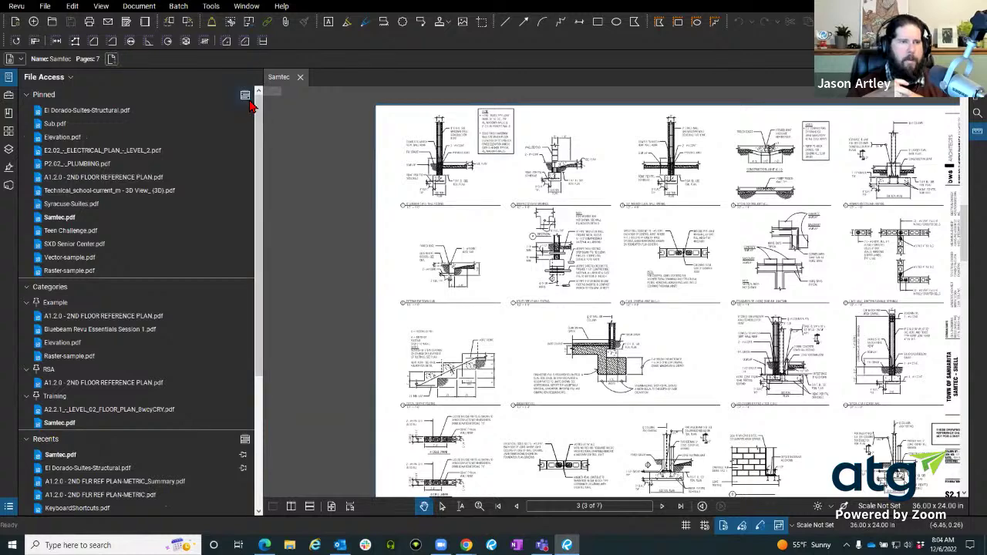
{"action": "left_click", "coordinate": [245, 95]}
{"action": "left_click", "coordinate": [285, 135]}
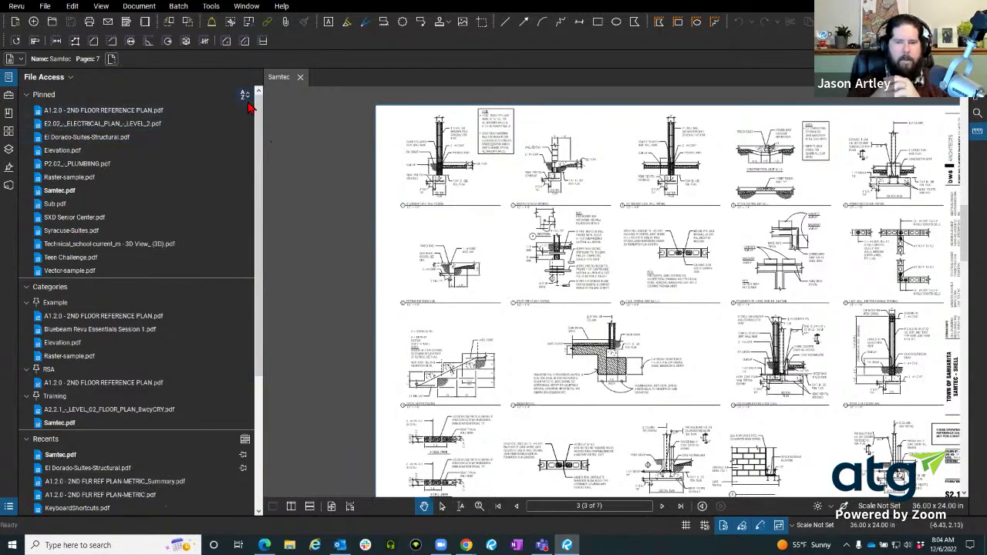
{"action": "left_click", "coordinate": [244, 95]}
{"action": "left_click", "coordinate": [268, 125]}
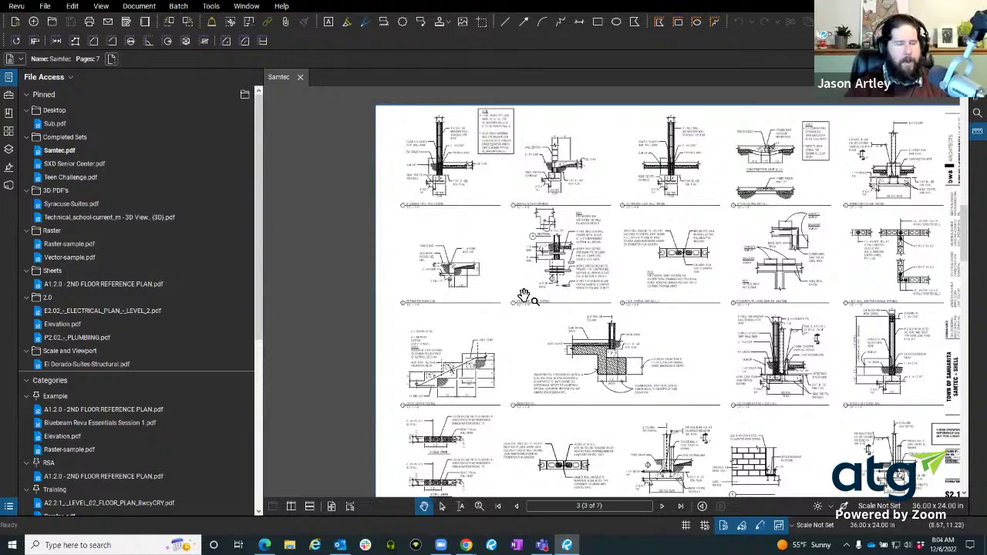
- Narrow the File Access panel to give the Samtec drawing more room
{"action": "scroll", "coordinate": [509, 287], "scroll_direction": "down", "scroll_amount": 2}
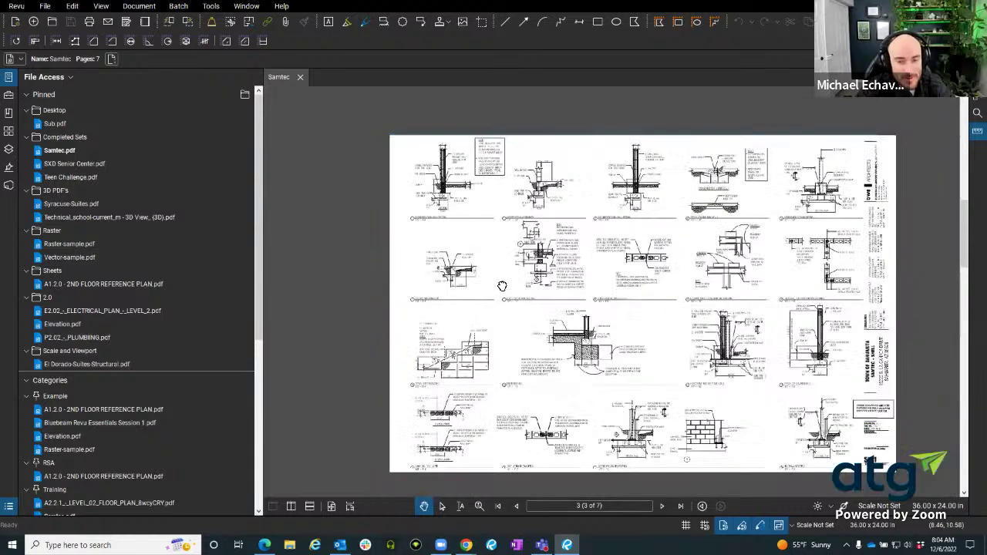
{"action": "left_click_drag", "start_coordinate": [502, 286], "coordinate": [411, 273]}
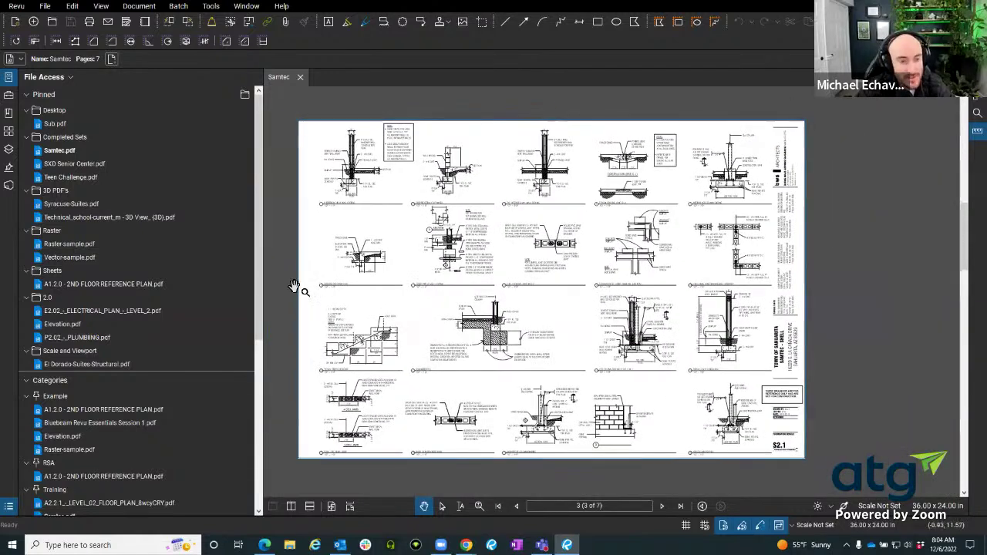
{"action": "left_click_drag", "start_coordinate": [260, 273], "coordinate": [186, 273]}
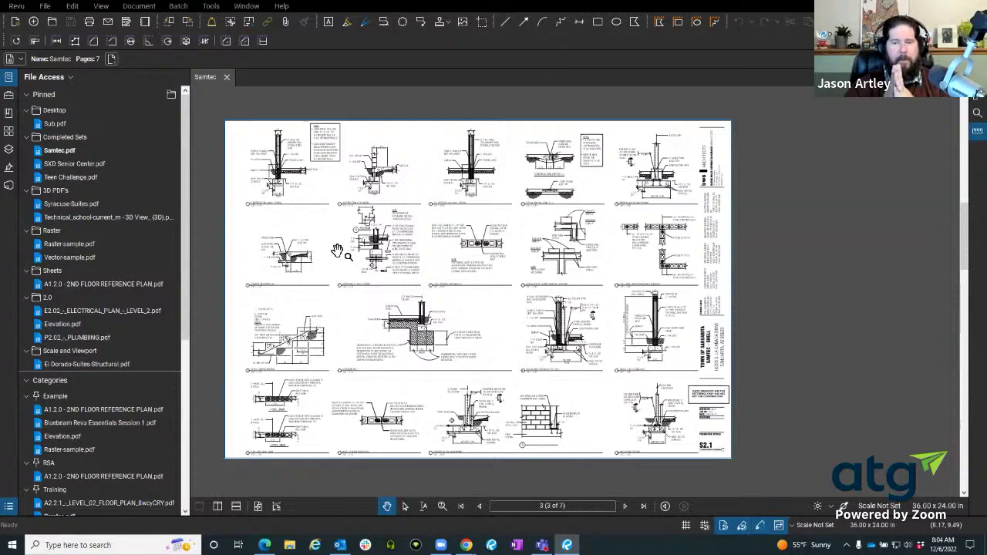
- Open the profile manager and delete the Training Delete profile
{"action": "left_click", "coordinate": [17, 6]}
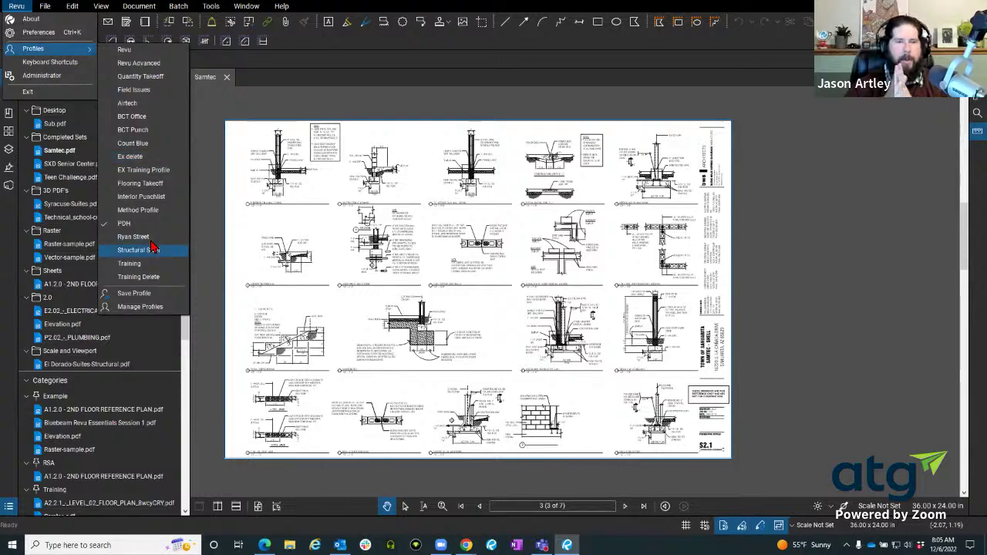
{"action": "left_click", "coordinate": [140, 307]}
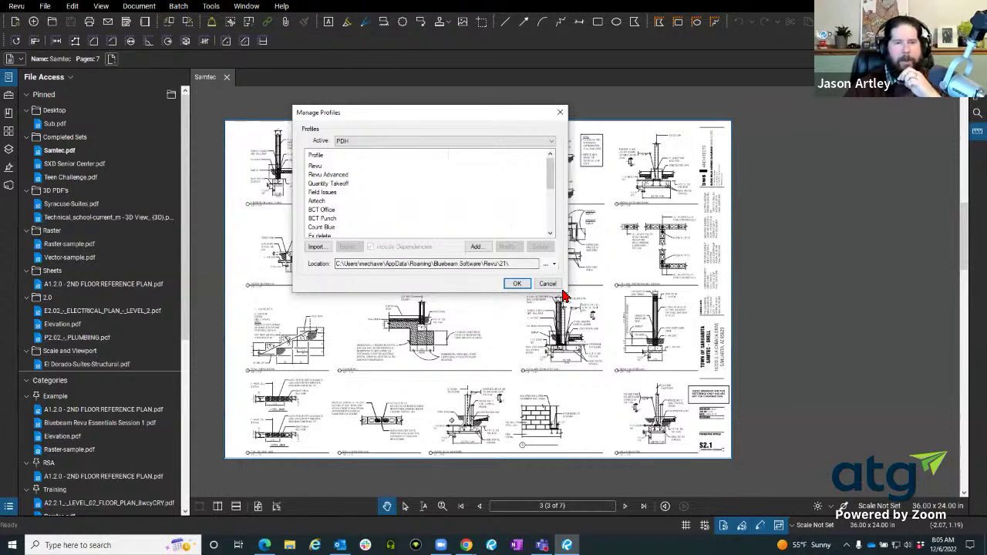
{"action": "scroll", "coordinate": [448, 209], "scroll_direction": "down", "scroll_amount": 4}
{"action": "key", "text": "End"}
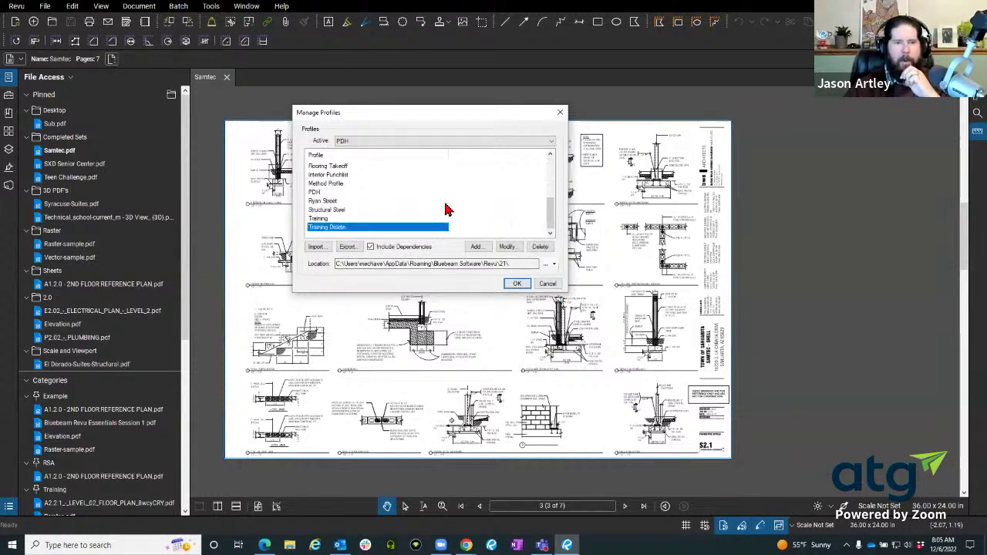
{"action": "left_click", "coordinate": [540, 247]}
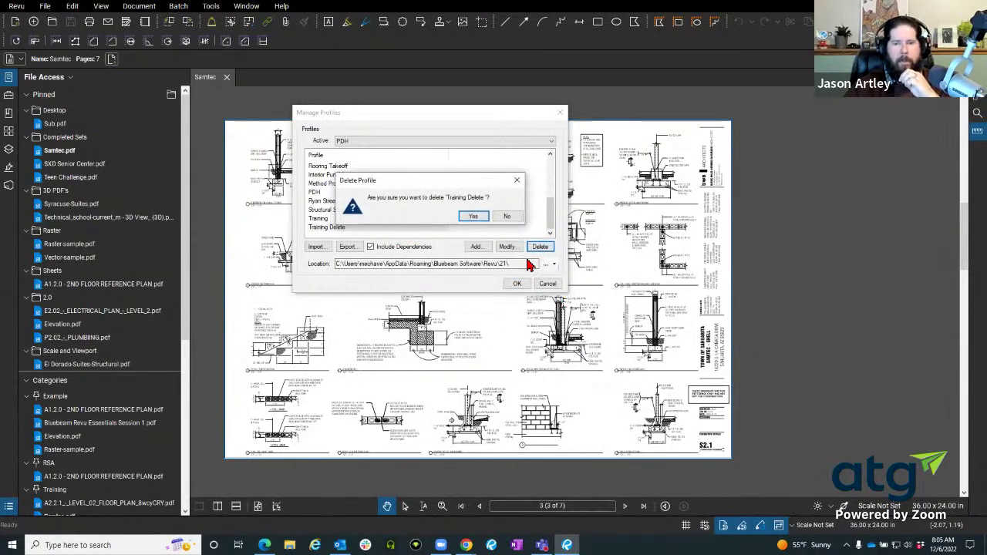
{"action": "left_click", "coordinate": [473, 216]}
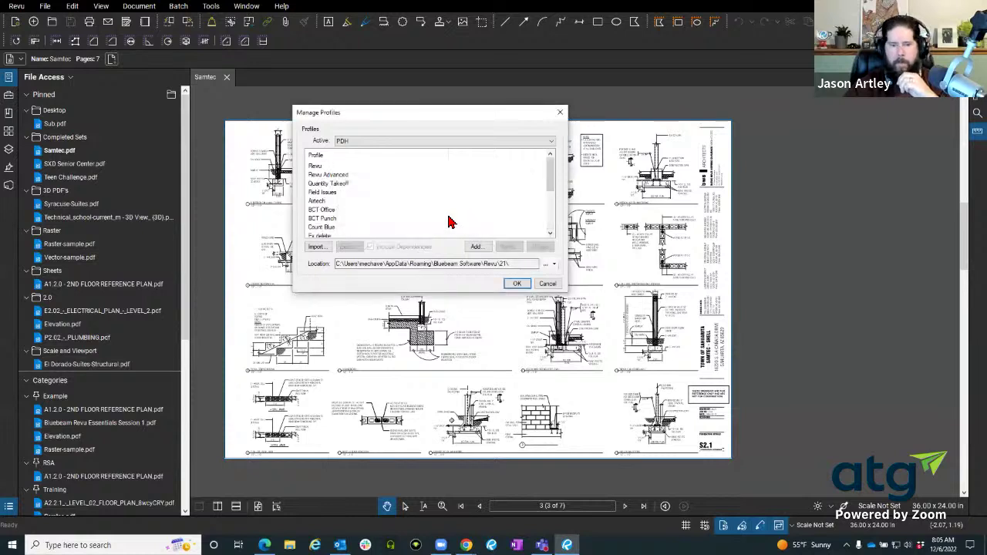
- Delete the Ex delete profile from the profile list
{"action": "scroll", "coordinate": [350, 220], "scroll_direction": "down", "scroll_amount": 2}
{"action": "scroll", "coordinate": [351, 220], "scroll_direction": "down", "scroll_amount": 1}
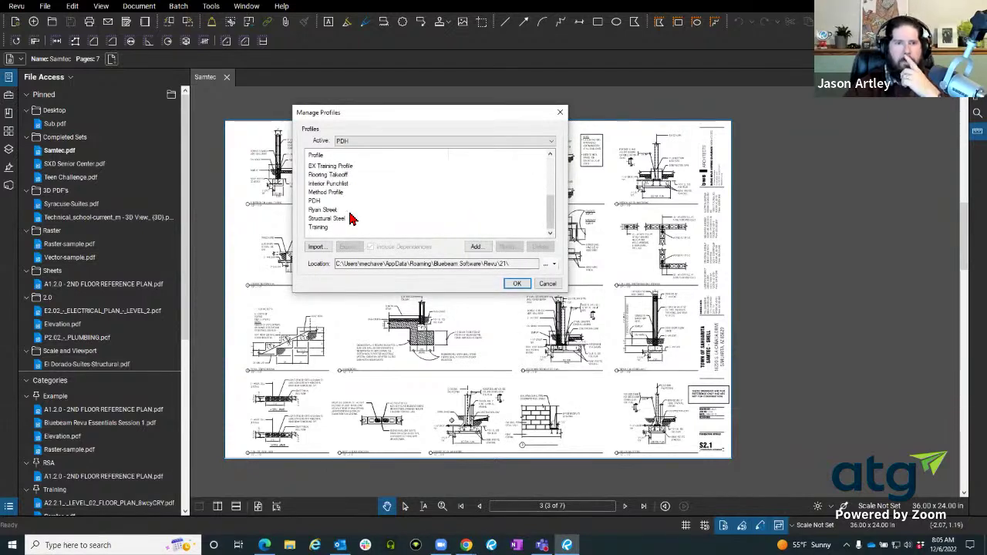
{"action": "scroll", "coordinate": [351, 220], "scroll_direction": "up", "scroll_amount": 2}
{"action": "left_click", "coordinate": [340, 210]}
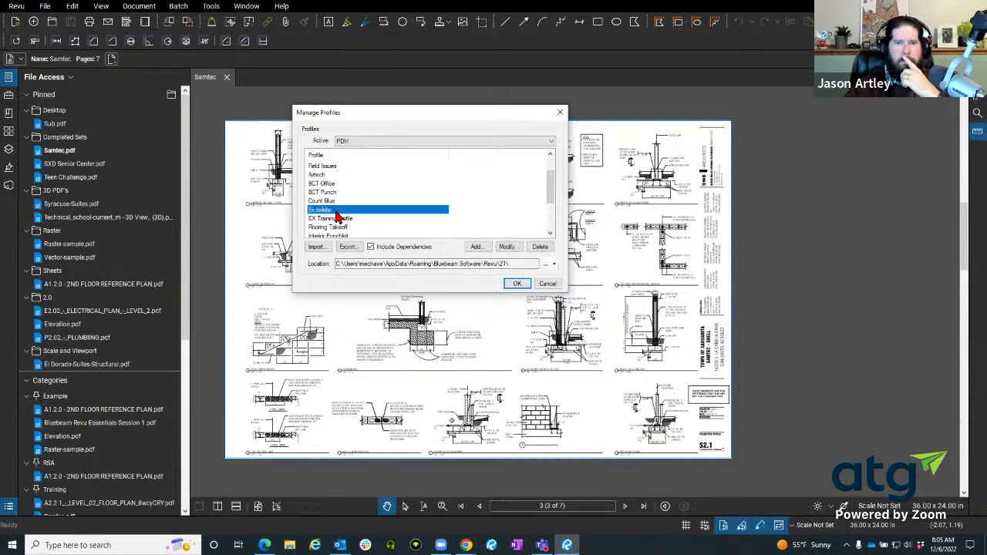
{"action": "left_click", "coordinate": [540, 247]}
{"action": "left_click", "coordinate": [470, 216]}
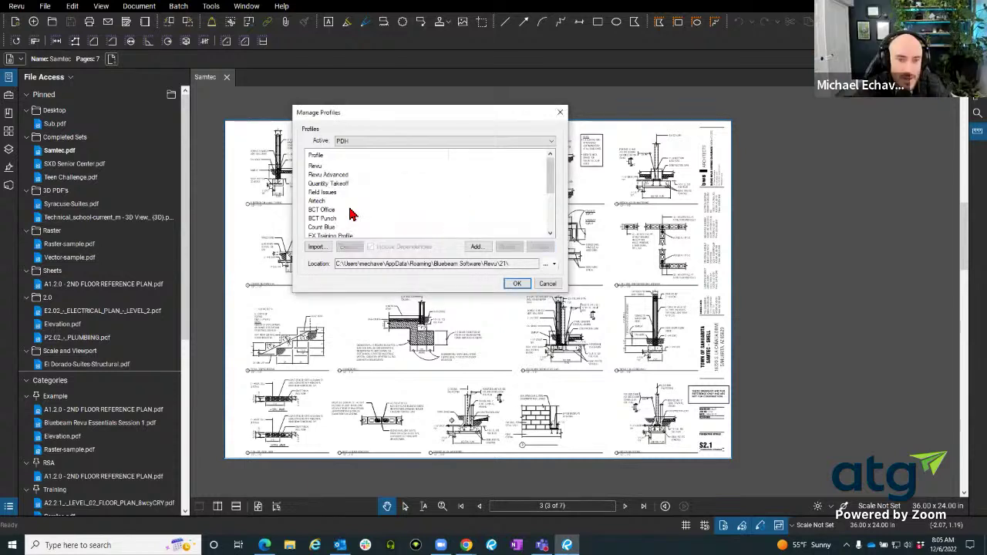
- Delete the EX Training Profile from the profile list
{"action": "left_click", "coordinate": [331, 231]}
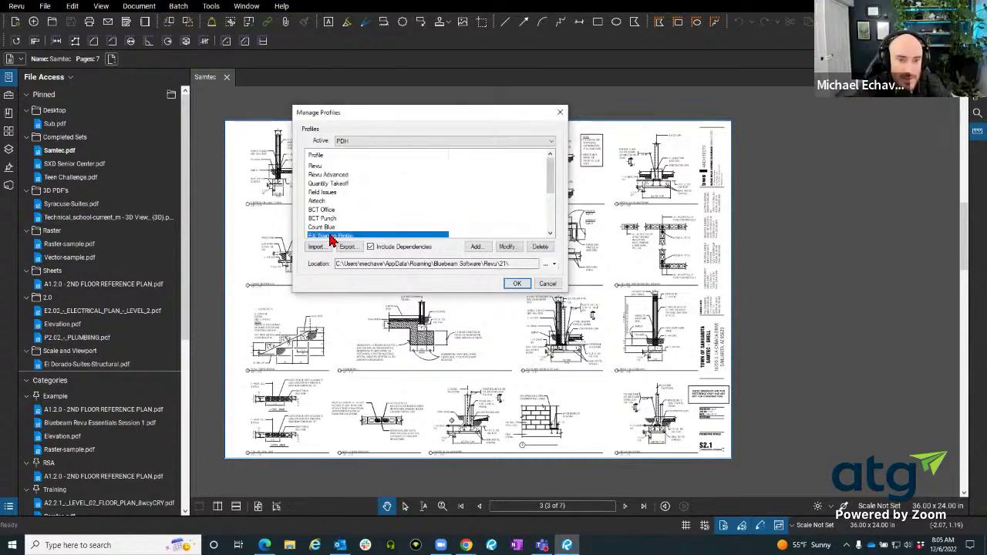
{"action": "left_click", "coordinate": [540, 247]}
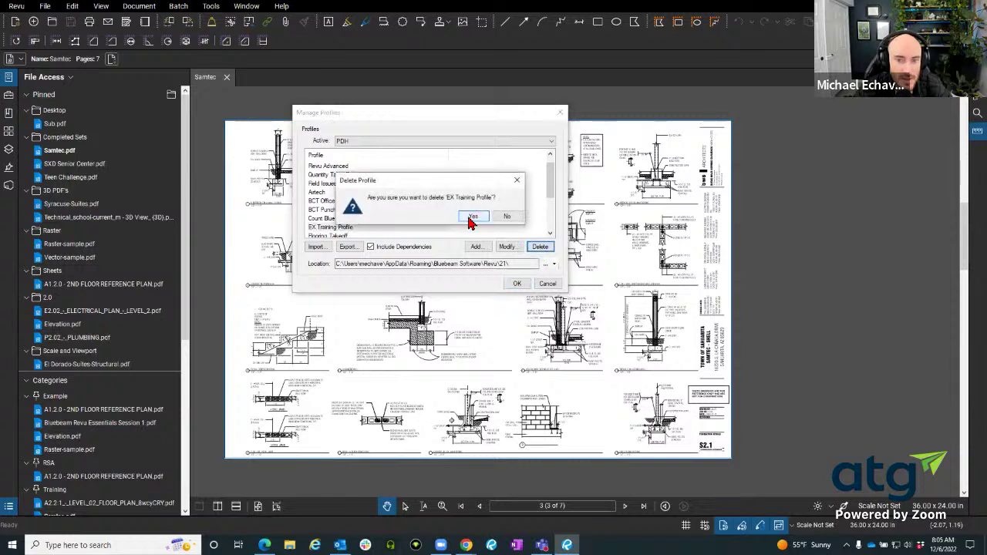
{"action": "left_click", "coordinate": [471, 218]}
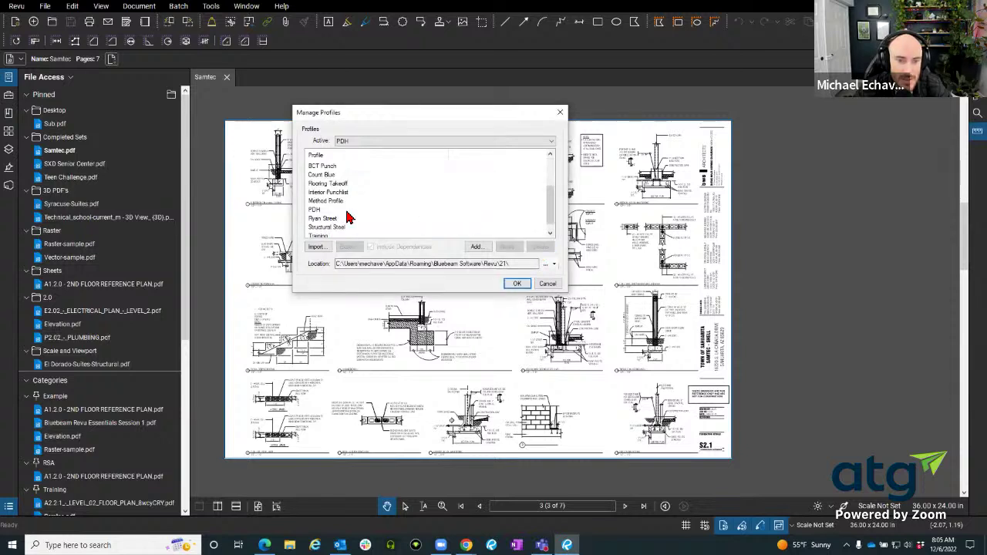
- Delete the Training profile and close the profile manager, leaving the Airtech profile in place
{"action": "scroll", "coordinate": [347, 224], "scroll_direction": "down", "scroll_amount": 2}
{"action": "left_click", "coordinate": [348, 227]}
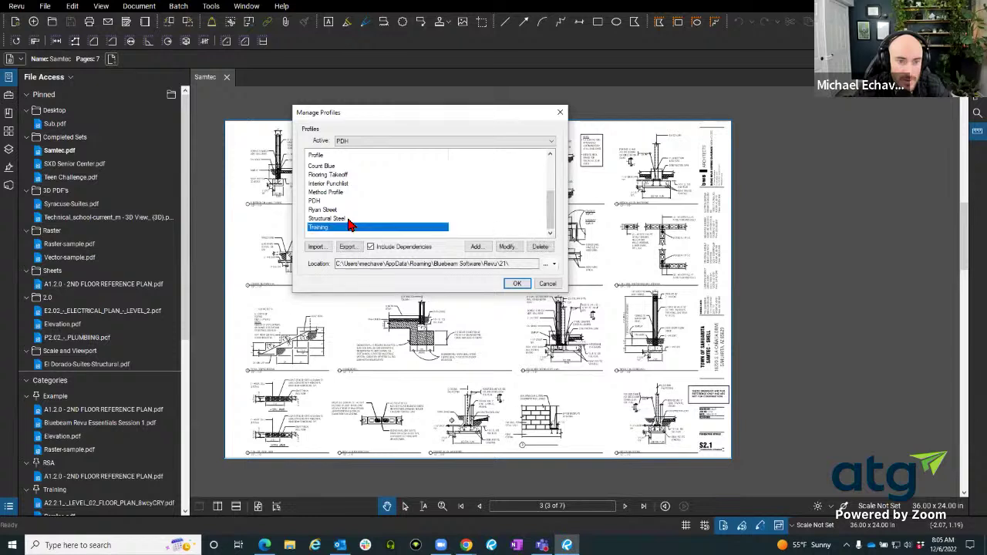
{"action": "left_click", "coordinate": [539, 247]}
{"action": "left_click", "coordinate": [472, 216]}
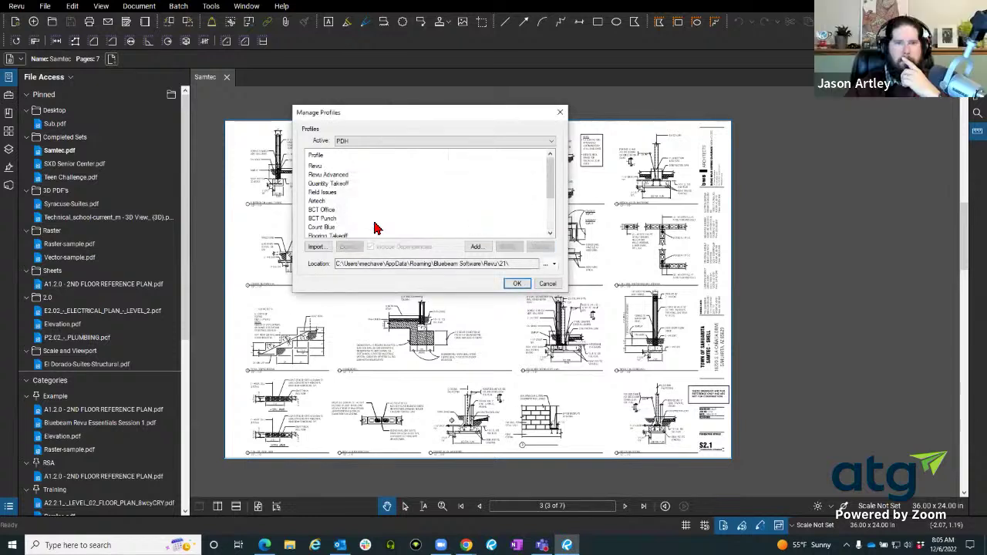
{"action": "left_click", "coordinate": [352, 210]}
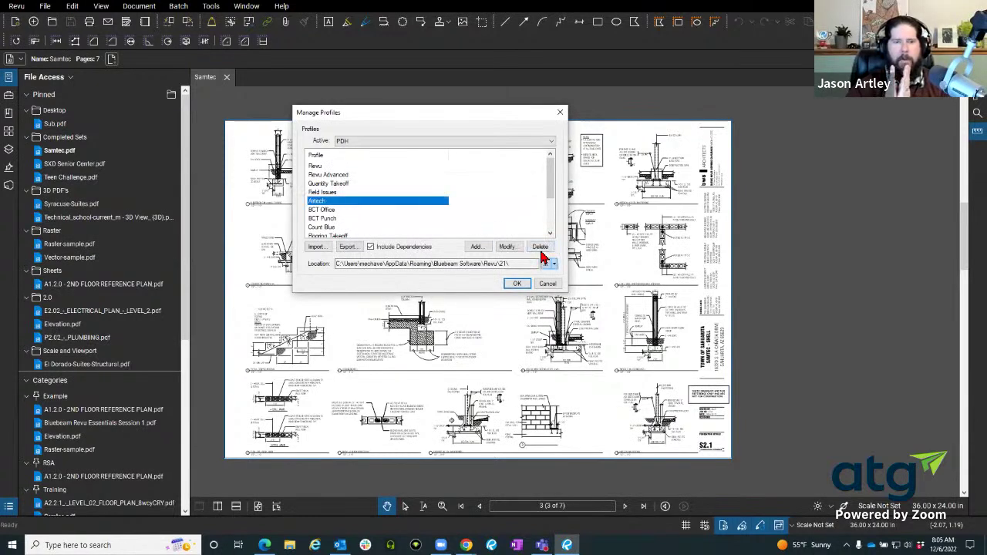
{"action": "left_click", "coordinate": [548, 283]}
- Highlight freehand in yellow beside the NOTE heading of the utility pipe detail, and leave the Highlight tool
{"action": "scroll", "coordinate": [487, 268], "scroll_direction": "up", "scroll_amount": 5}
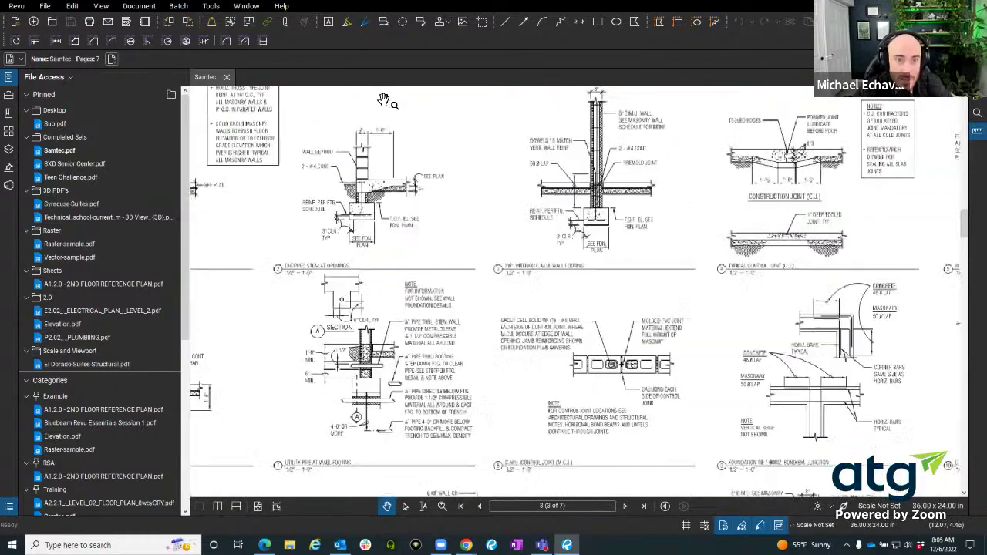
{"action": "left_click", "coordinate": [347, 21]}
{"action": "scroll", "coordinate": [409, 316], "scroll_direction": "up", "scroll_amount": 3}
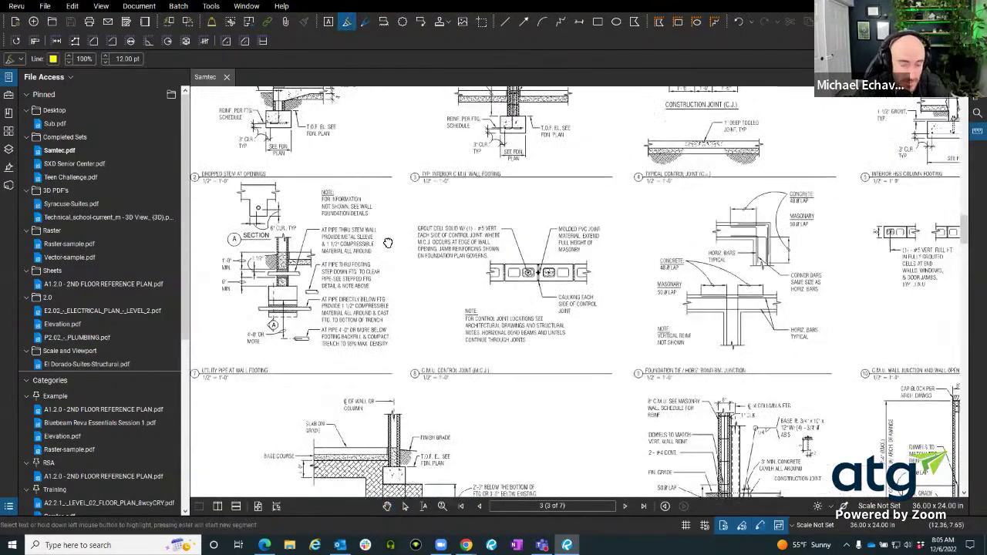
{"action": "scroll", "coordinate": [404, 219], "scroll_direction": "up", "scroll_amount": 2}
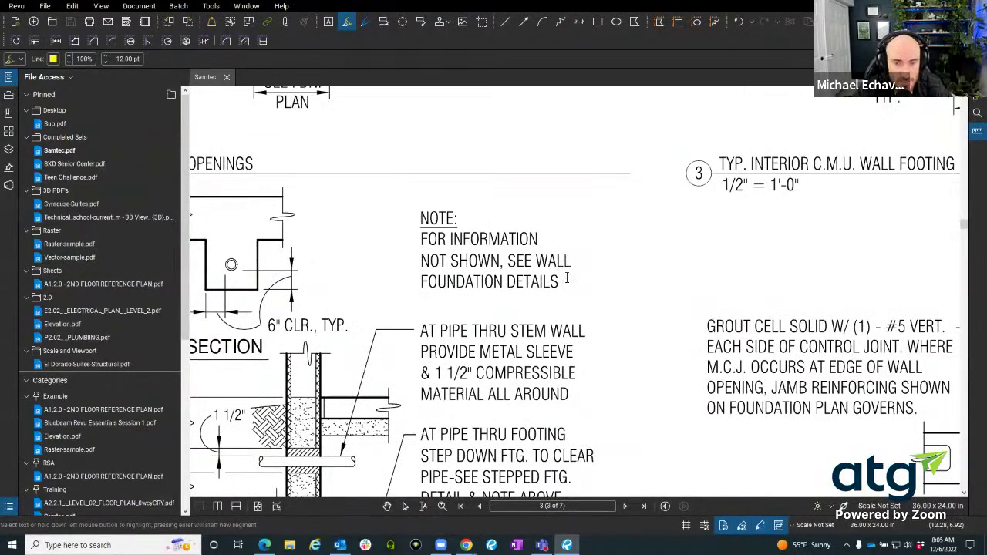
{"action": "left_click_drag", "start_coordinate": [566, 279], "coordinate": [538, 236]}
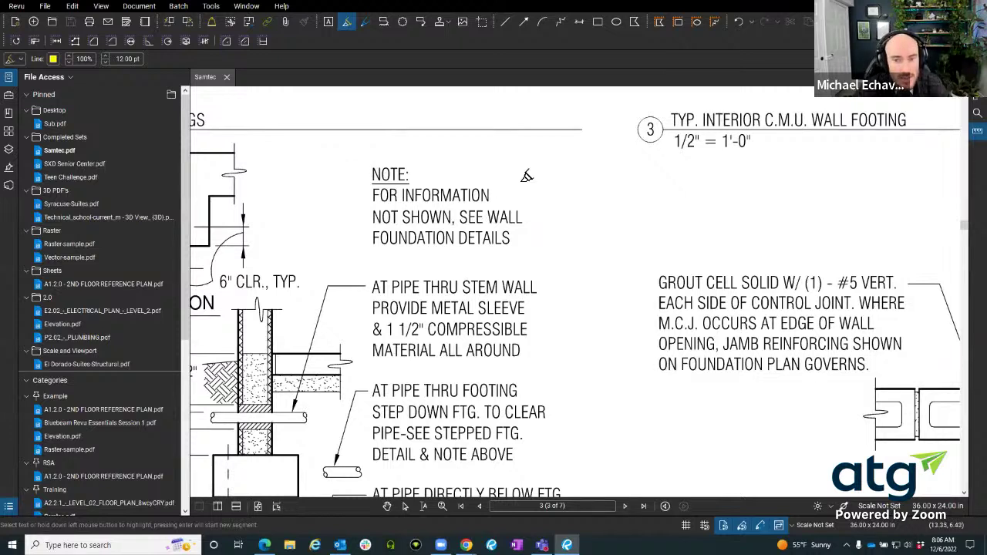
{"action": "left_click_drag", "start_coordinate": [371, 172], "coordinate": [337, 189]}
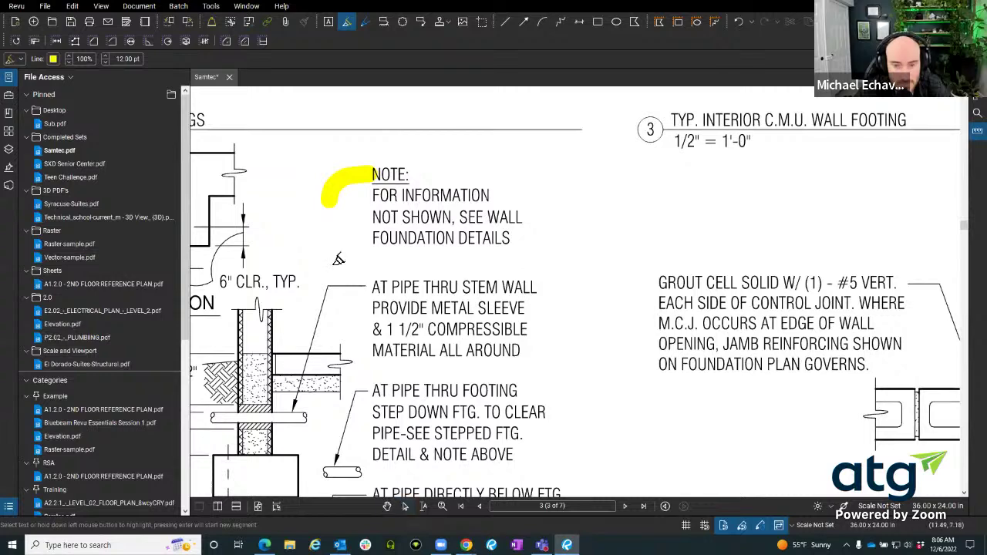
{"action": "scroll", "coordinate": [336, 258], "scroll_direction": "down", "scroll_amount": 5}
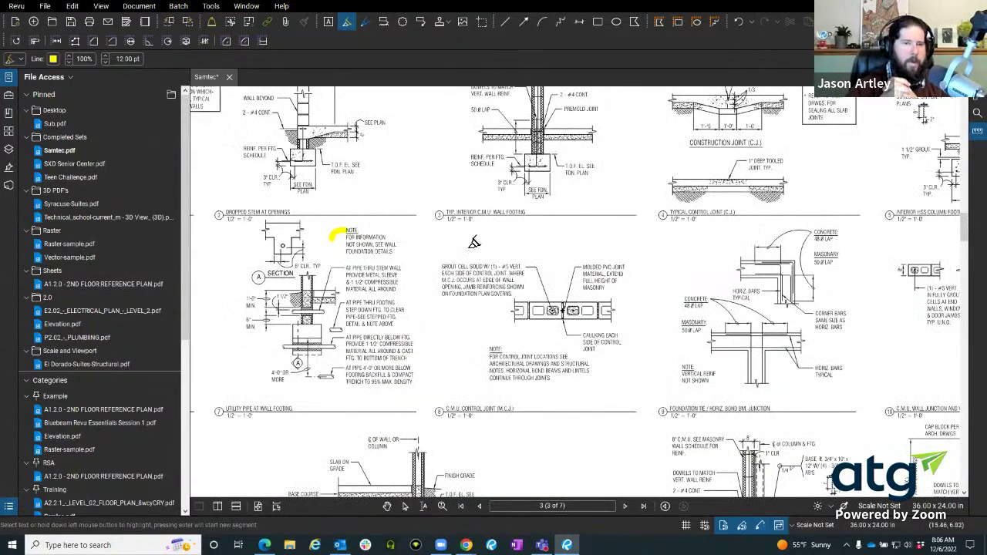
{"action": "key", "text": "Escape"}
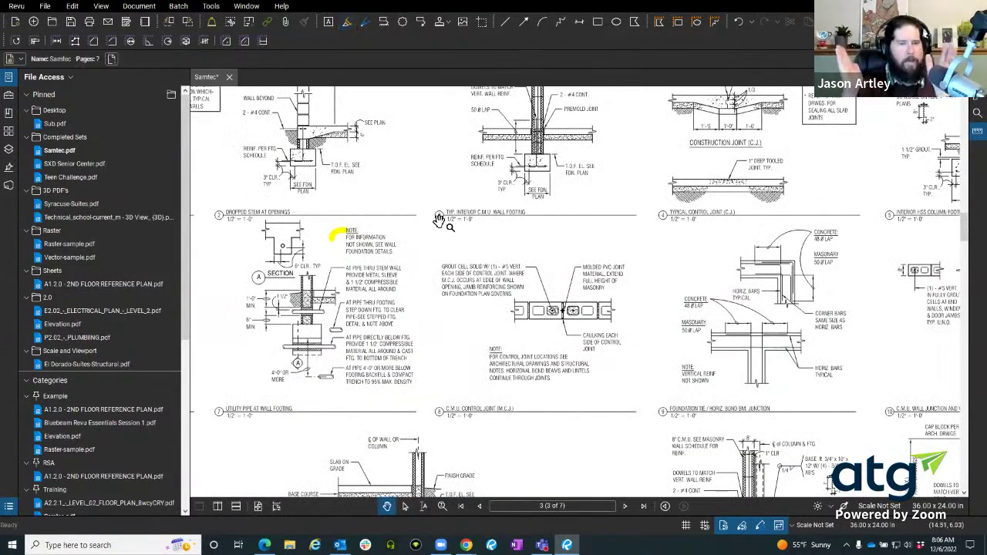
- Draw a rectangular selection window across the blank area between the dropped stem and wall footing details
{"action": "scroll", "coordinate": [387, 109], "scroll_direction": "up", "scroll_amount": 3}
{"action": "mouse_move", "coordinate": [388, 109]}
{"action": "left_mouse_down"}
{"action": "mouse_move", "coordinate": [436, 242]}
{"action": "mouse_move", "coordinate": [458, 249]}
{"action": "mouse_move", "coordinate": [434, 249]}
{"action": "left_mouse_up"}
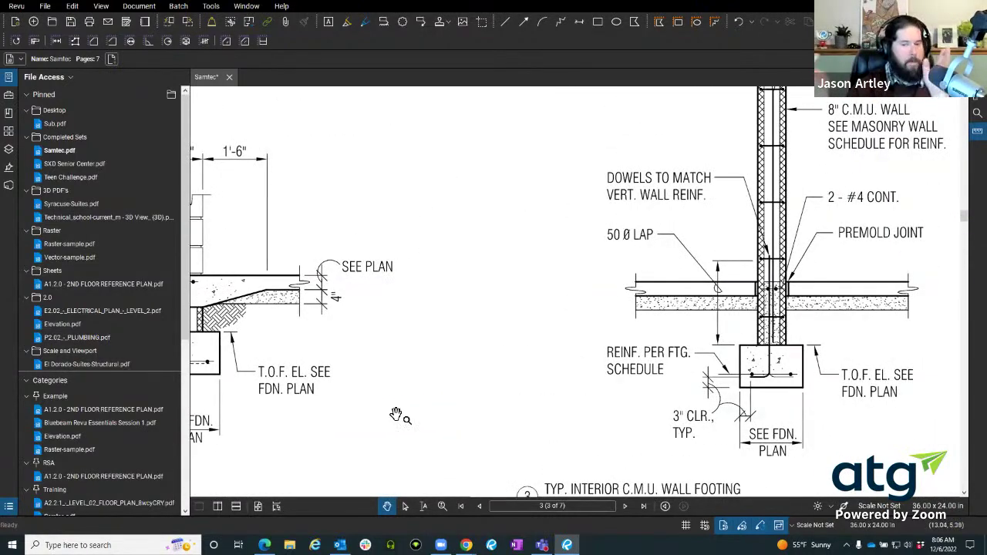
{"action": "left_click", "coordinate": [405, 506]}
{"action": "left_click_drag", "start_coordinate": [344, 139], "coordinate": [599, 323]}
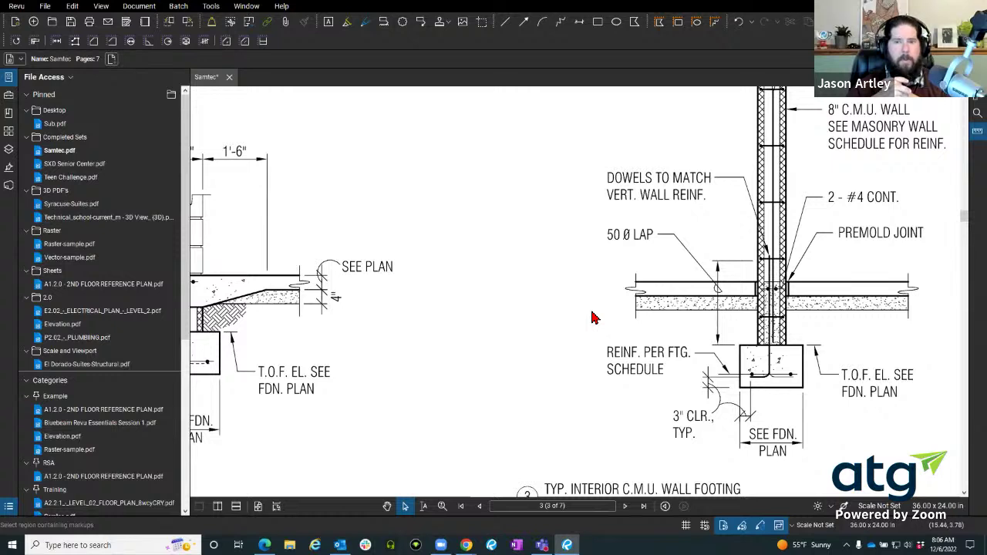
- Draw freeform selection outlines with the Lasso tool in the blank area beside the wall footing detail
{"action": "left_click", "coordinate": [16, 9]}
{"action": "mouse_move", "coordinate": [73, 9]}
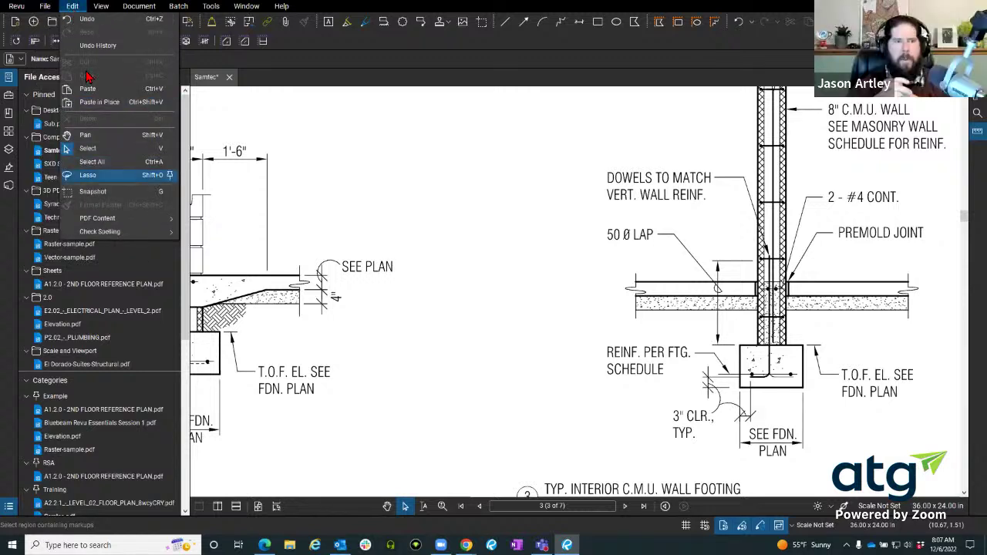
{"action": "left_click", "coordinate": [87, 175]}
{"action": "mouse_move", "coordinate": [414, 237]}
{"action": "left_mouse_down"}
{"action": "mouse_move", "coordinate": [471, 116]}
{"action": "mouse_move", "coordinate": [679, 262]}
{"action": "mouse_move", "coordinate": [378, 389]}
{"action": "mouse_move", "coordinate": [376, 382]}
{"action": "left_mouse_up"}
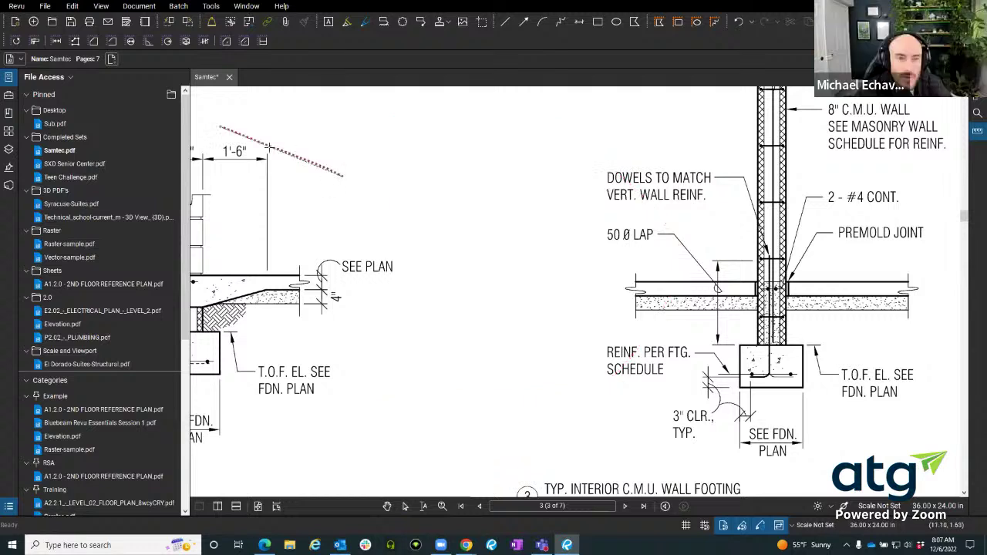
{"action": "mouse_move", "coordinate": [220, 125]}
{"action": "left_mouse_down"}
{"action": "mouse_move", "coordinate": [468, 352]}
{"action": "mouse_move", "coordinate": [287, 236]}
{"action": "mouse_move", "coordinate": [283, 177]}
{"action": "mouse_move", "coordinate": [261, 174]}
{"action": "left_mouse_up"}
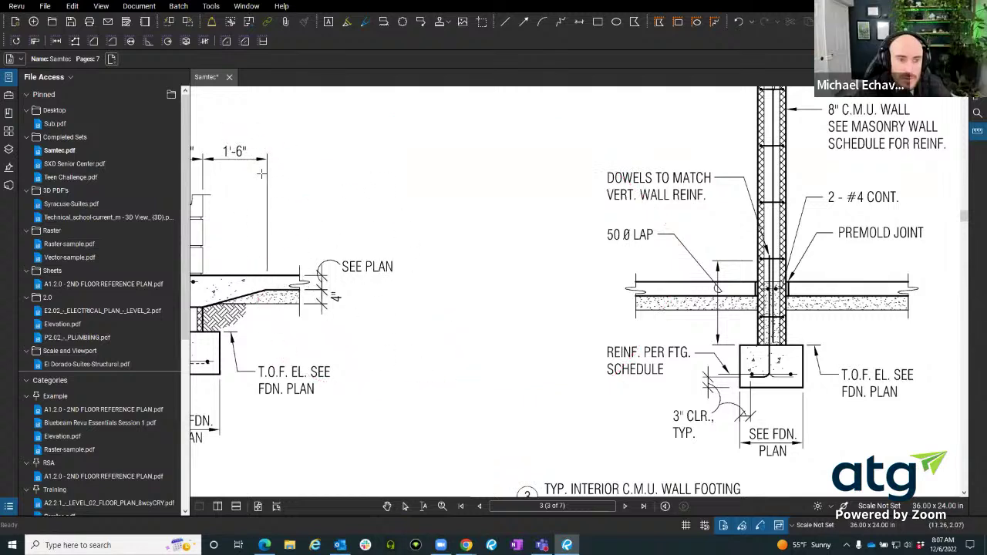
{"action": "left_click_drag", "start_coordinate": [378, 180], "coordinate": [360, 168]}
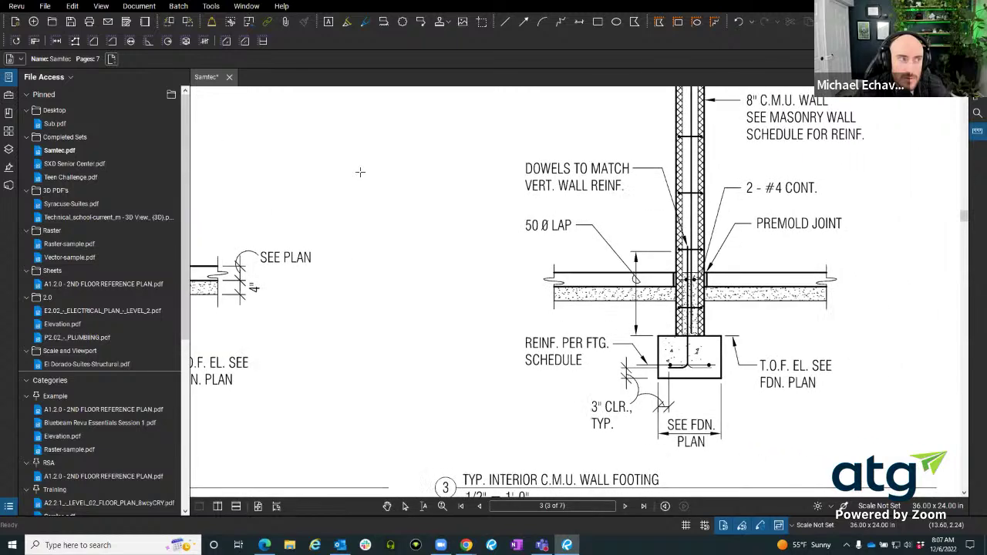
{"action": "mouse_move", "coordinate": [316, 141]}
{"action": "left_mouse_down"}
{"action": "mouse_move", "coordinate": [455, 161]}
{"action": "mouse_move", "coordinate": [513, 371]}
{"action": "mouse_move", "coordinate": [260, 231]}
{"action": "mouse_move", "coordinate": [351, 181]}
{"action": "mouse_move", "coordinate": [339, 121]}
{"action": "mouse_move", "coordinate": [461, 103]}
{"action": "mouse_move", "coordinate": [551, 138]}
{"action": "mouse_move", "coordinate": [498, 150]}
{"action": "mouse_move", "coordinate": [617, 192]}
{"action": "mouse_move", "coordinate": [651, 255]}
{"action": "mouse_move", "coordinate": [617, 351]}
{"action": "mouse_move", "coordinate": [515, 436]}
{"action": "mouse_move", "coordinate": [340, 393]}
{"action": "mouse_move", "coordinate": [256, 414]}
{"action": "left_mouse_up"}
{"action": "left_click_drag", "start_coordinate": [453, 257], "coordinate": [363, 272]}
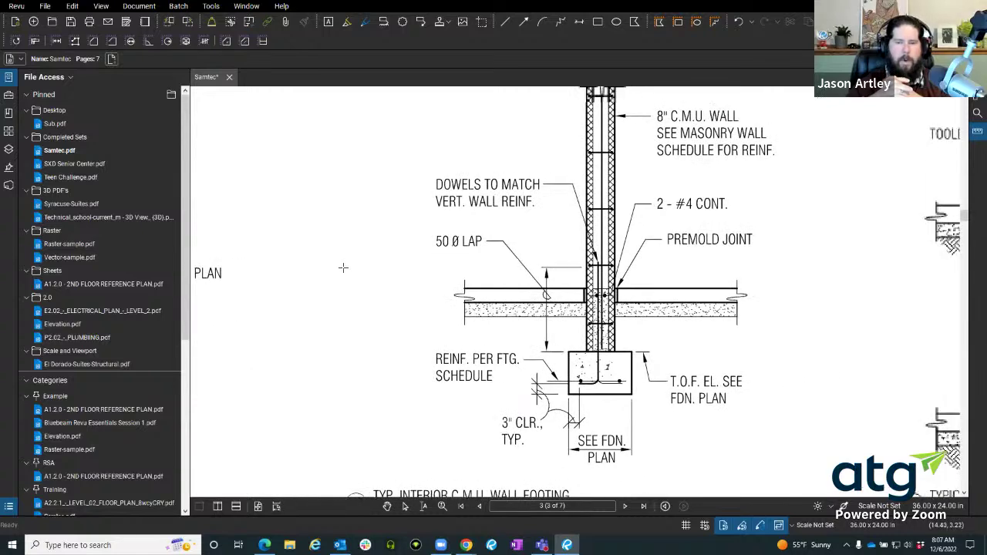
- Draw three red cloud markups of decreasing size around and beside the dowels note of the wall footing detail
{"action": "key", "text": "c"}
{"action": "left_click_drag", "start_coordinate": [416, 135], "coordinate": [529, 217]}
{"action": "scroll", "coordinate": [448, 226], "scroll_direction": "left", "scroll_amount": 3}
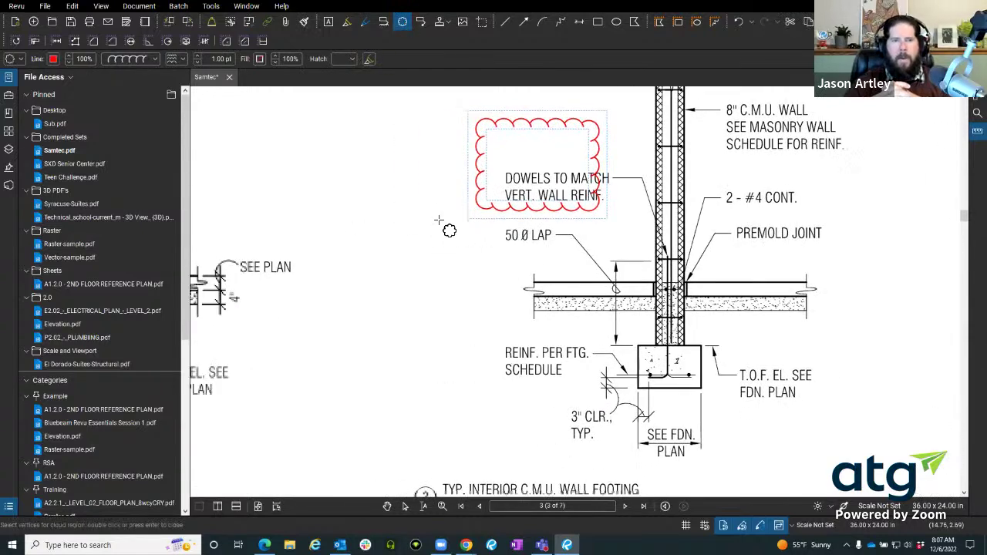
{"action": "left_click_drag", "start_coordinate": [357, 228], "coordinate": [414, 276]}
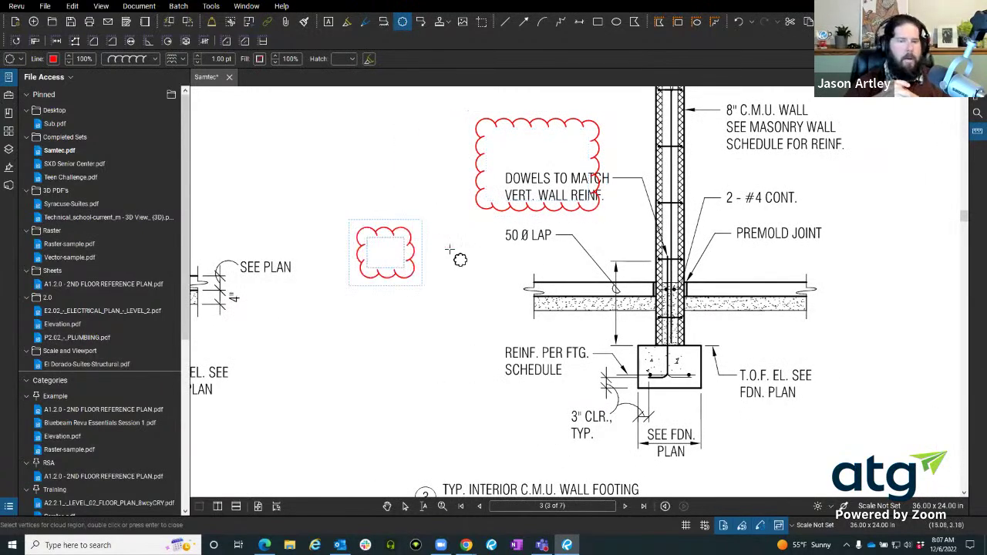
{"action": "left_click_drag", "start_coordinate": [455, 250], "coordinate": [490, 285]}
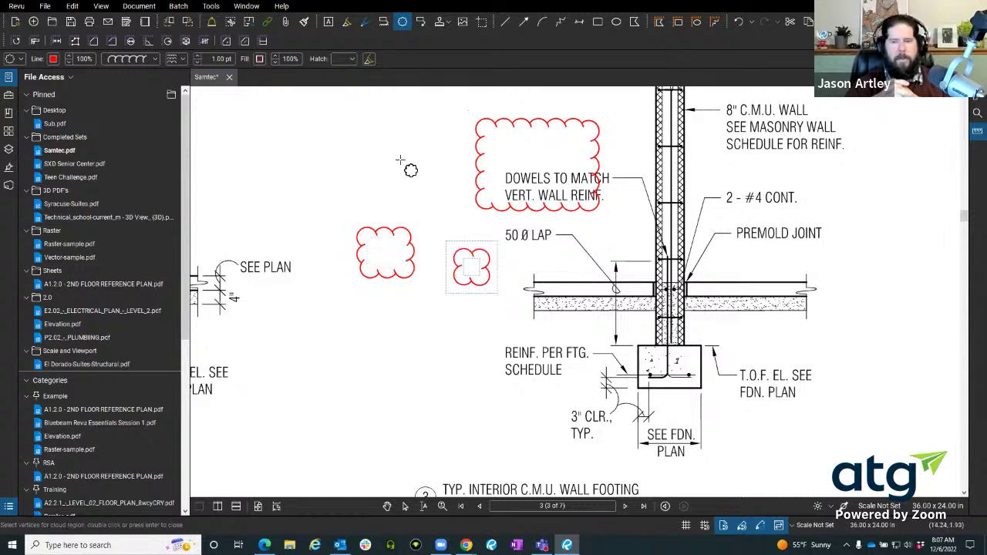
- Select the two larger clouds with the Lasso tool, leaving out the smallest, and clear the selection
{"action": "left_click", "coordinate": [72, 5]}
{"action": "key", "text": "Escape"}
{"action": "mouse_move", "coordinate": [337, 209]}
{"action": "left_mouse_down"}
{"action": "mouse_move", "coordinate": [344, 273]}
{"action": "mouse_move", "coordinate": [416, 277]}
{"action": "mouse_move", "coordinate": [470, 218]}
{"action": "mouse_move", "coordinate": [652, 160]}
{"action": "mouse_move", "coordinate": [471, 106]}
{"action": "mouse_move", "coordinate": [364, 157]}
{"action": "left_mouse_up"}
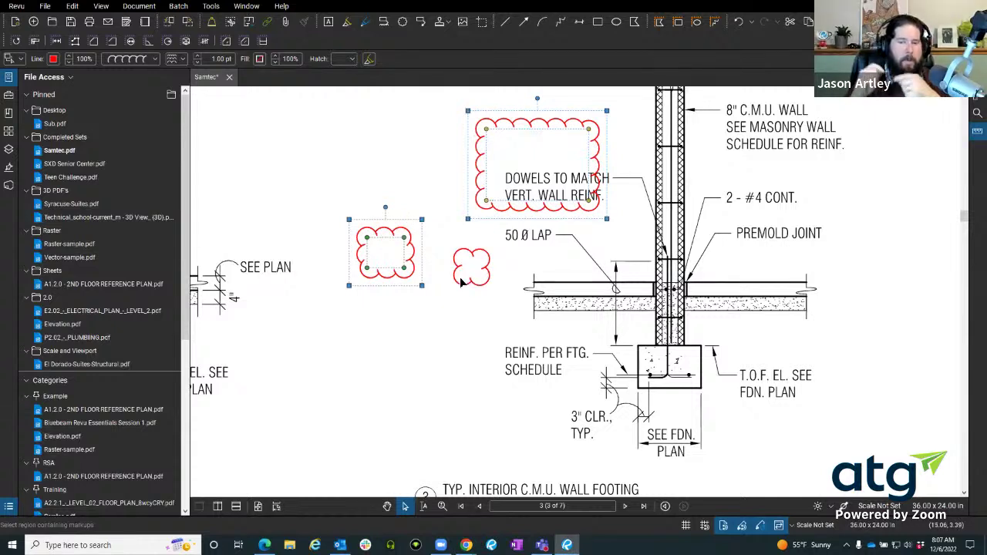
{"action": "left_click", "coordinate": [421, 293]}
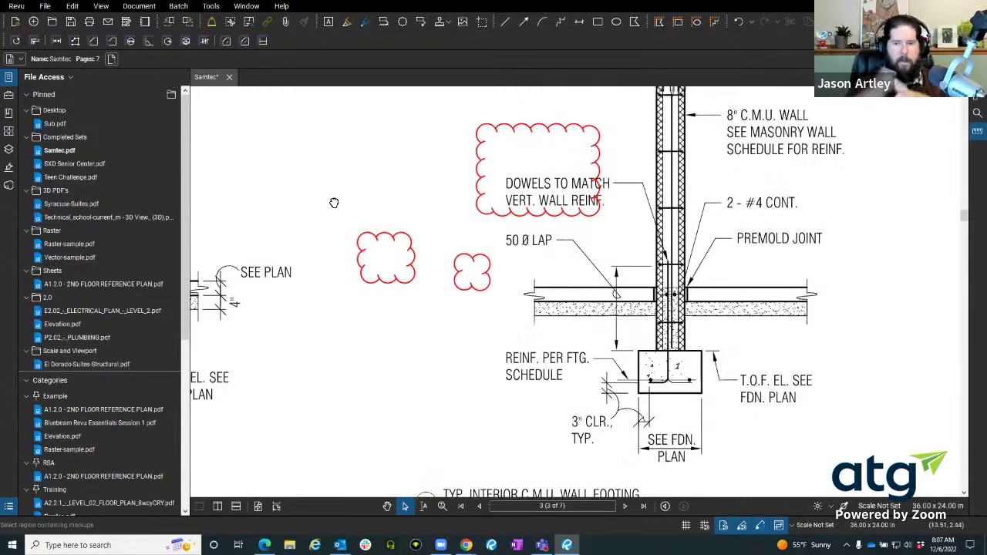
- Add a text box reading "hello" in the blank area above and beside the clouds
{"action": "scroll", "coordinate": [386, 192], "scroll_direction": "up", "scroll_amount": 3}
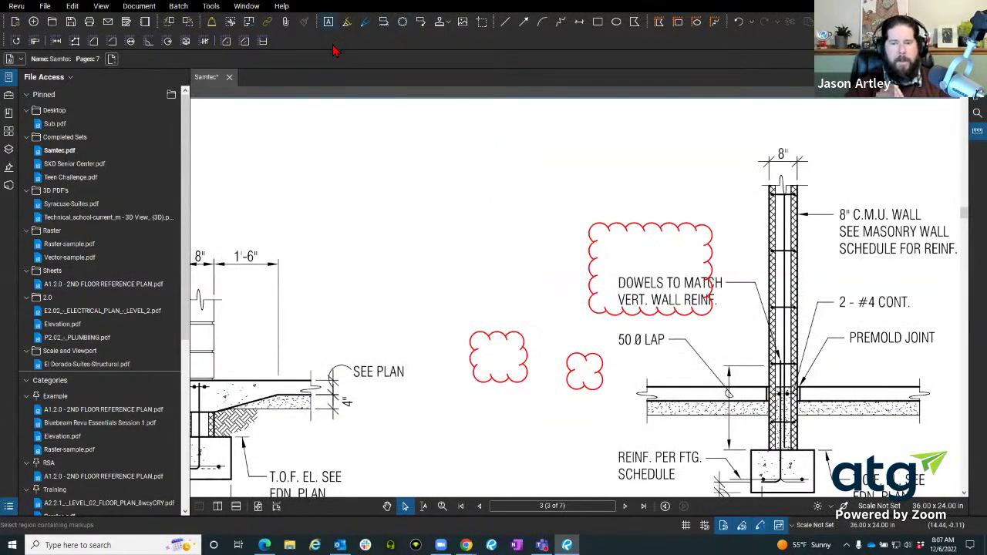
{"action": "scroll", "coordinate": [420, 185], "scroll_direction": "up", "scroll_amount": 3}
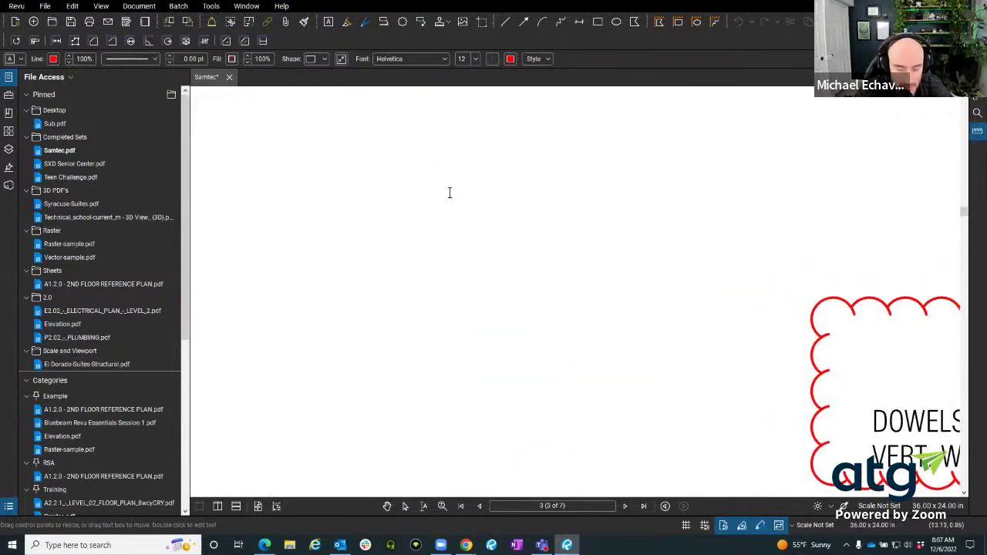
{"action": "type", "text": "hello"}
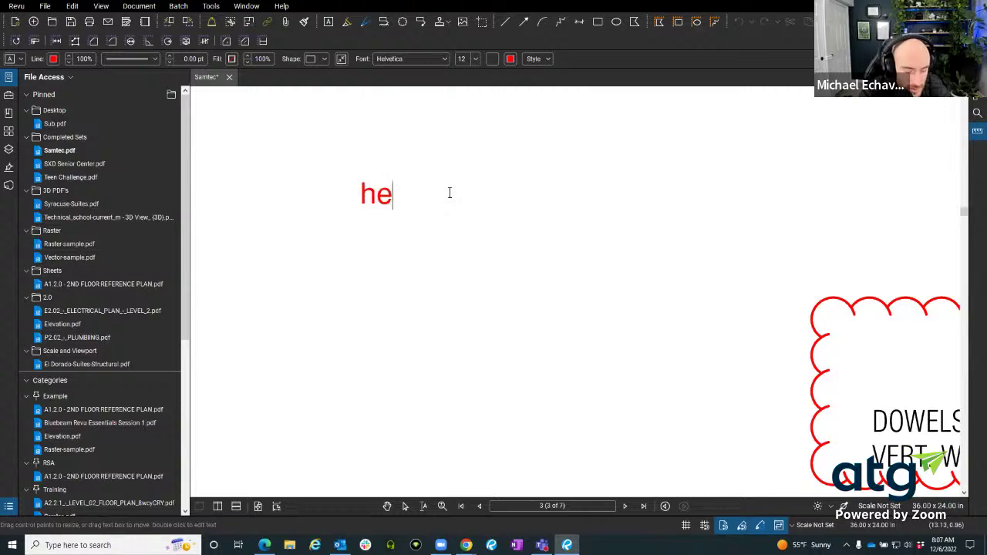
{"action": "left_click", "coordinate": [448, 254]}
{"action": "key", "text": "Escape"}
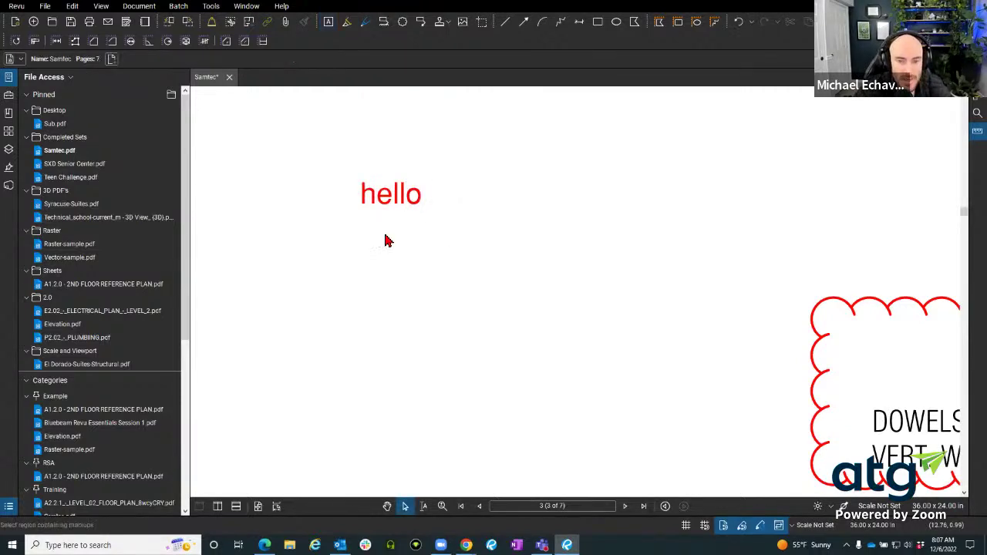
- Draw a red rectangle around the "hello" text box
{"action": "left_click", "coordinate": [389, 202]}
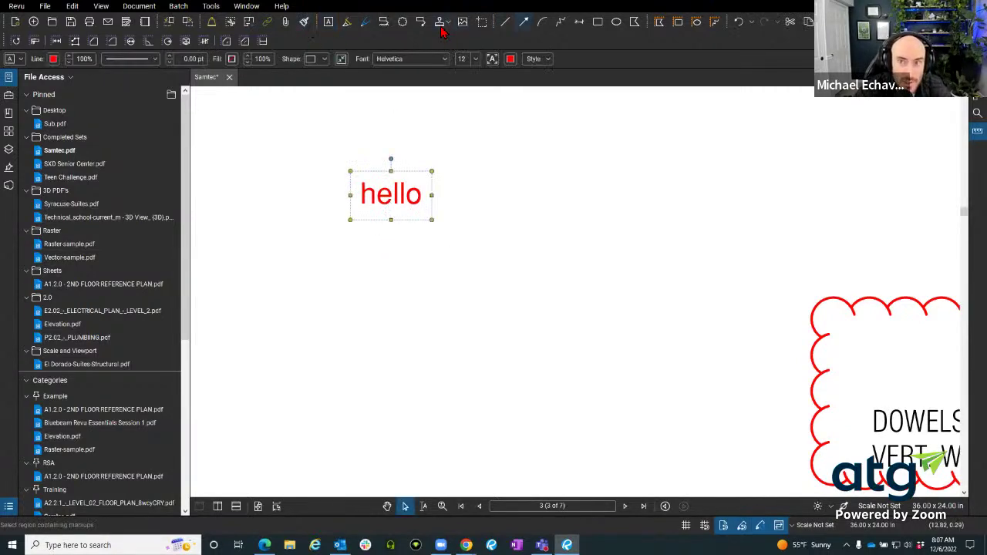
{"action": "left_click", "coordinate": [598, 21]}
{"action": "left_click_drag", "start_coordinate": [340, 166], "coordinate": [446, 223]}
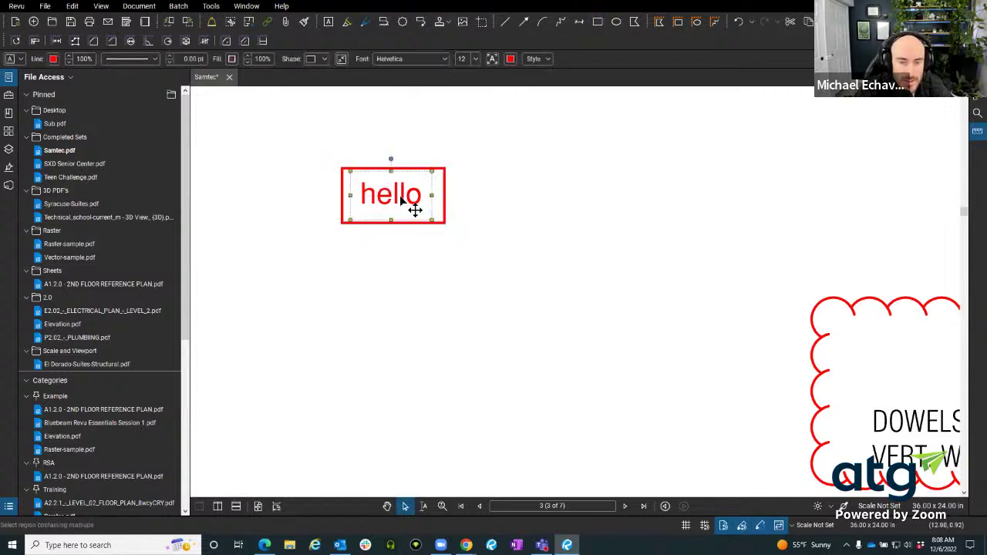
- Select the "hello" text box together with its surrounding rectangle and group them
{"action": "left_click", "coordinate": [406, 506]}
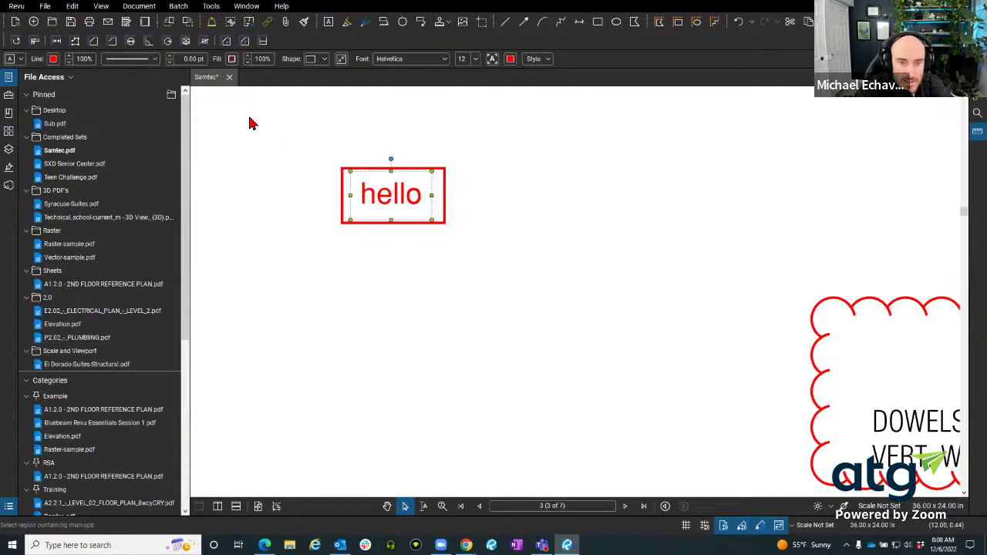
{"action": "left_click_drag", "start_coordinate": [243, 113], "coordinate": [579, 315]}
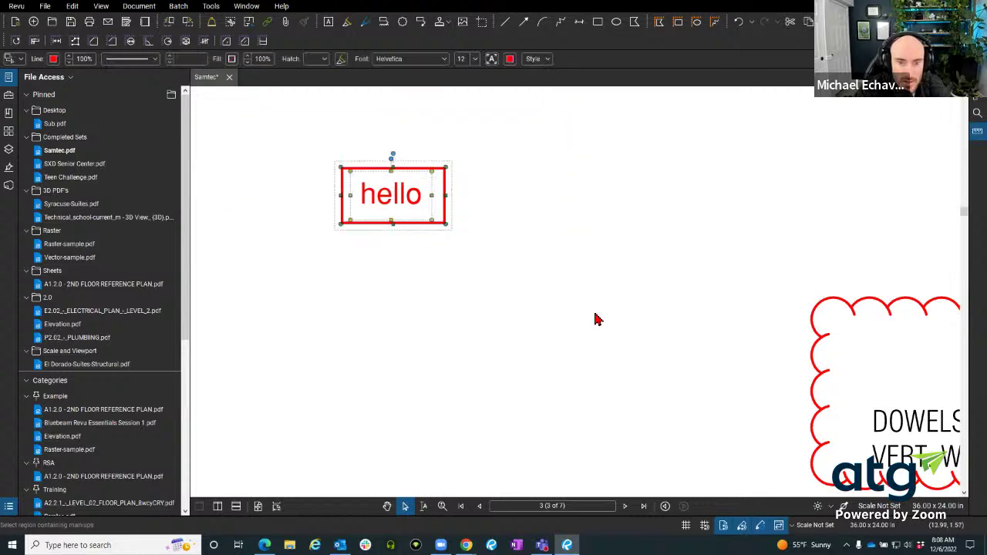
{"action": "right_click", "coordinate": [426, 191]}
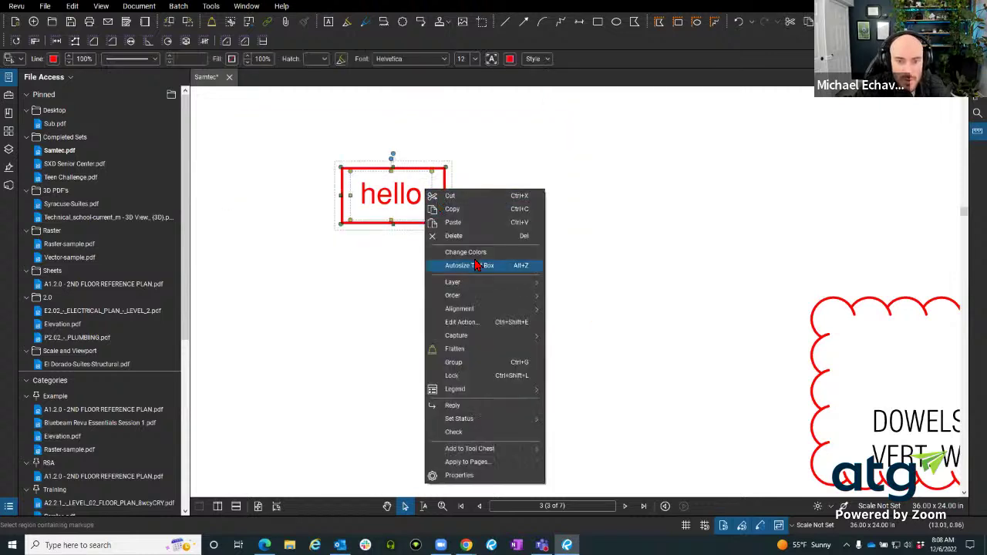
{"action": "left_click", "coordinate": [480, 365]}
- Replace the grouped text with "dsaf" through the group's properties and clear the selection
{"action": "left_click", "coordinate": [977, 131]}
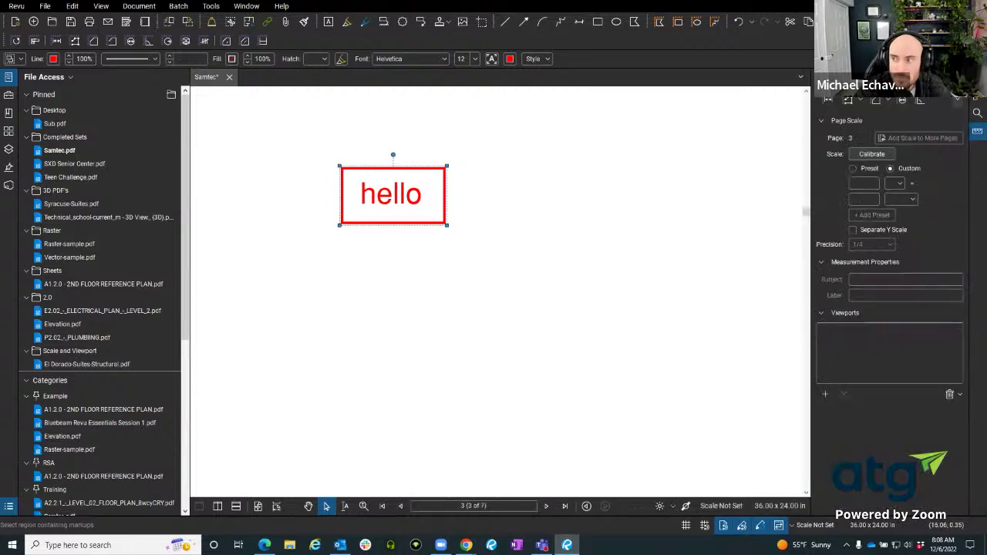
{"action": "left_click", "coordinate": [977, 98]}
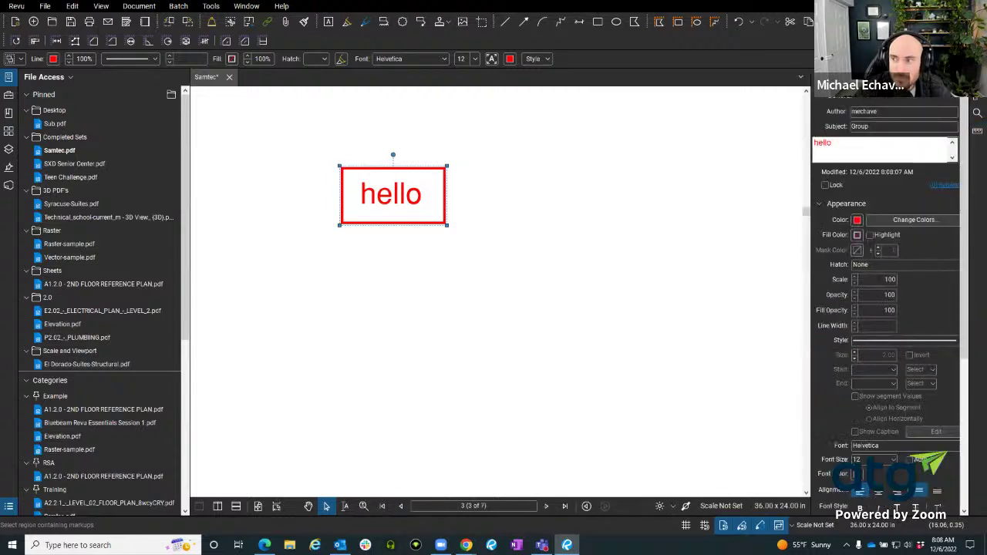
{"action": "double_click", "coordinate": [903, 147]}
{"action": "type", "text": "dsa"}
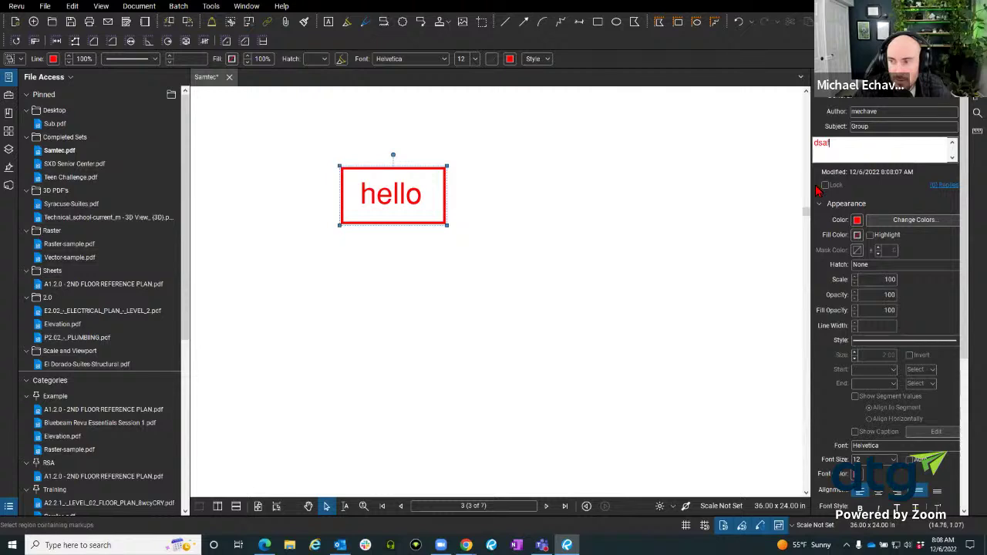
{"action": "type", "text": "f"}
{"action": "key", "text": "Escape"}
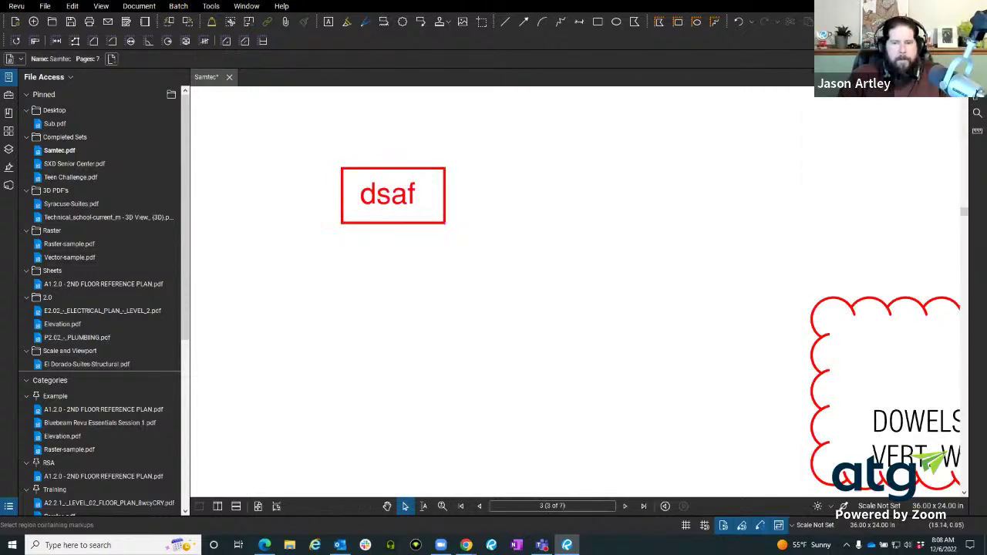
- Ungroup the "dsaf" text box and its rectangle
{"action": "left_click", "coordinate": [419, 214]}
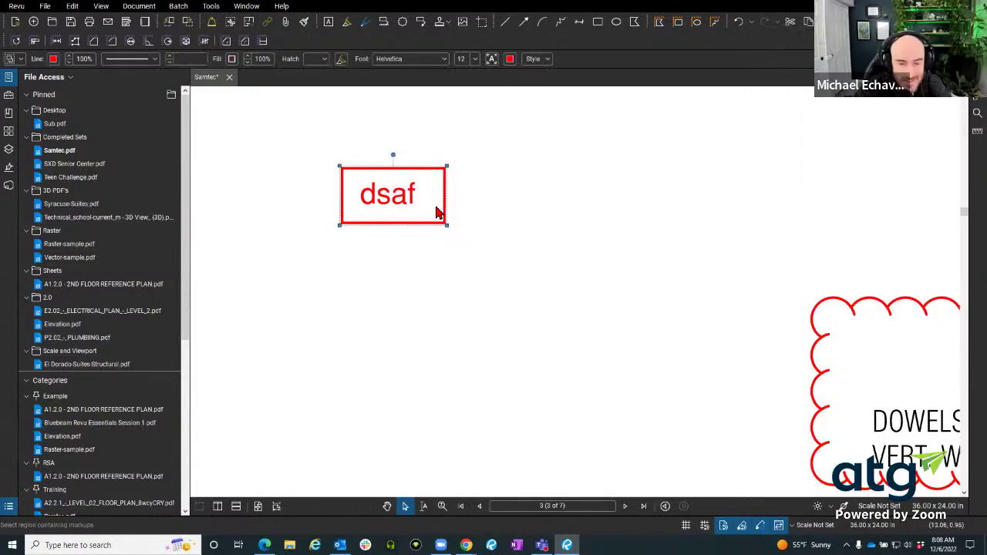
{"action": "right_click", "coordinate": [371, 192]}
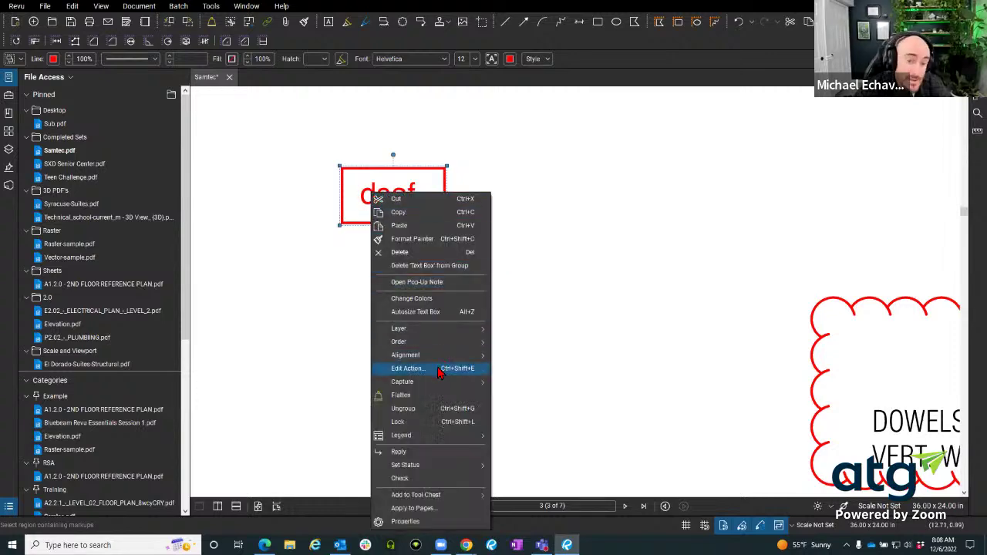
{"action": "left_click", "coordinate": [426, 409]}
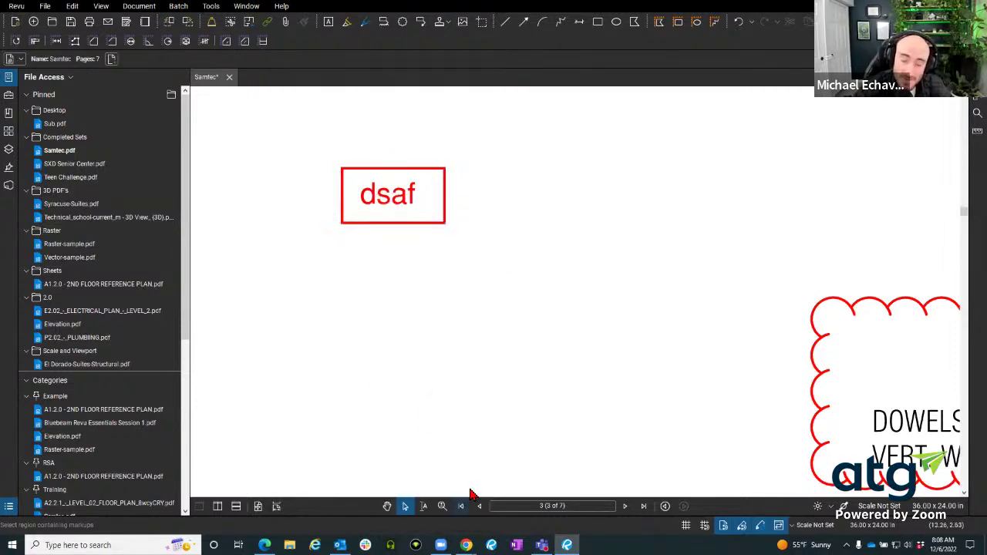
- Select the "dsaf" text box together with its surrounding rectangle and group them
{"action": "scroll", "coordinate": [424, 492], "scroll_direction": "down", "scroll_amount": 3}
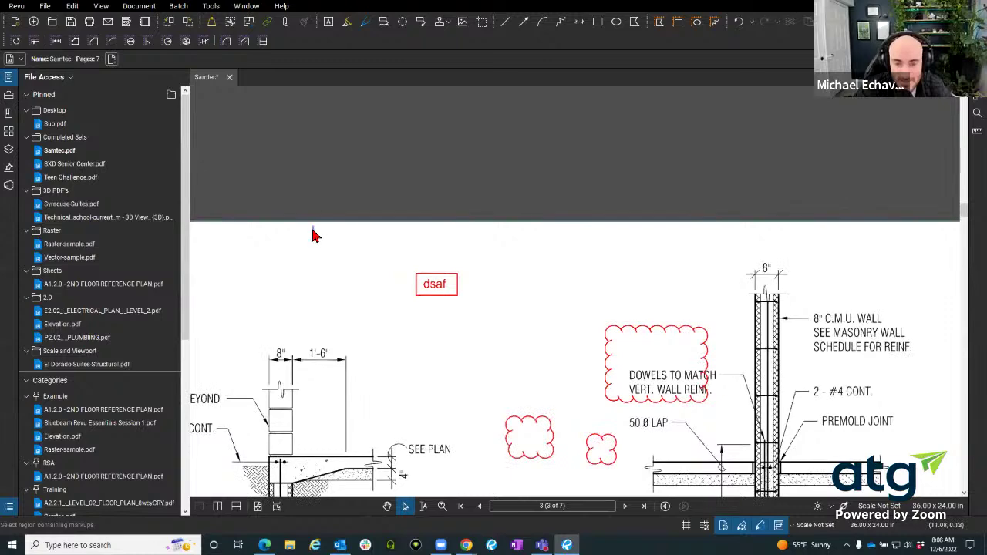
{"action": "left_click_drag", "start_coordinate": [312, 226], "coordinate": [515, 357]}
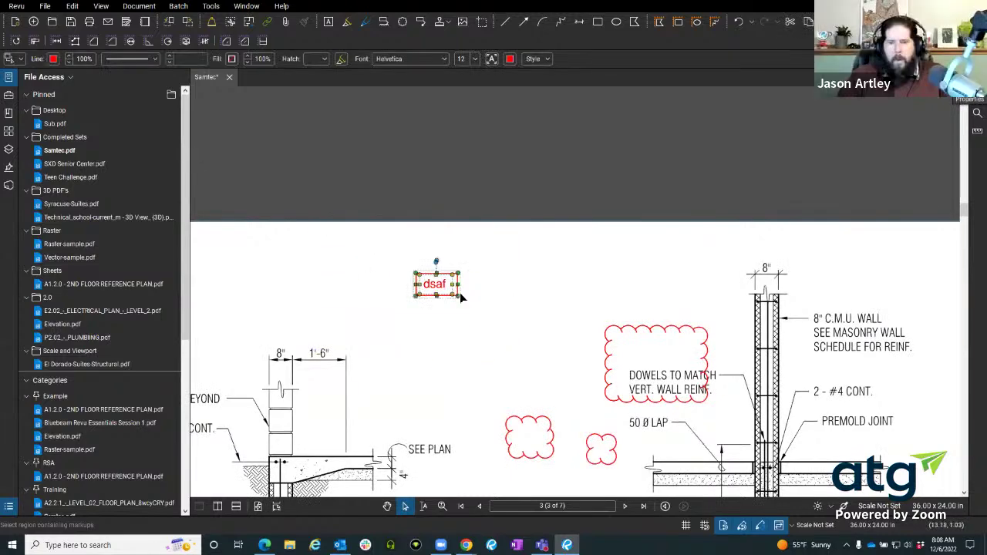
{"action": "scroll", "coordinate": [459, 292], "scroll_direction": "up", "scroll_amount": 4}
{"action": "right_click", "coordinate": [455, 287]}
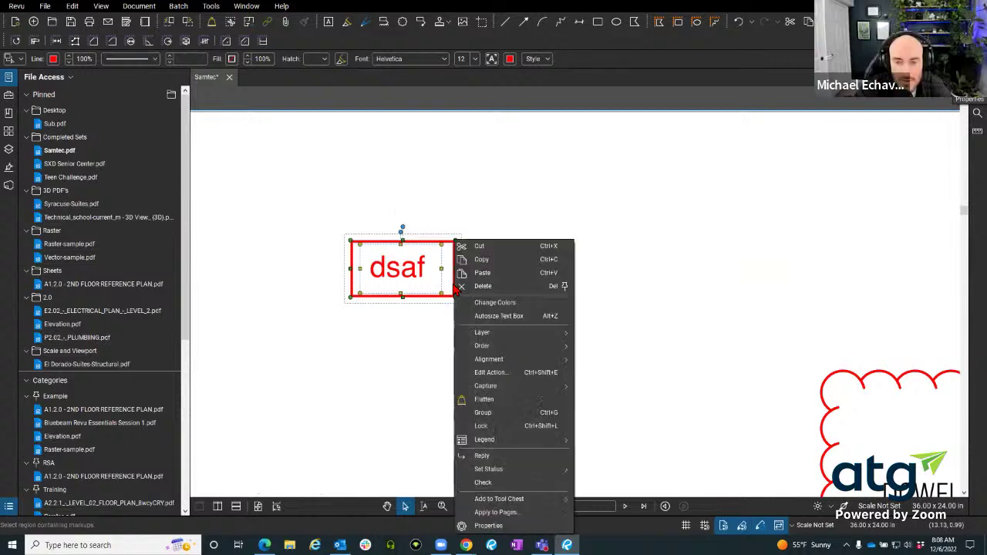
{"action": "left_click", "coordinate": [509, 419]}
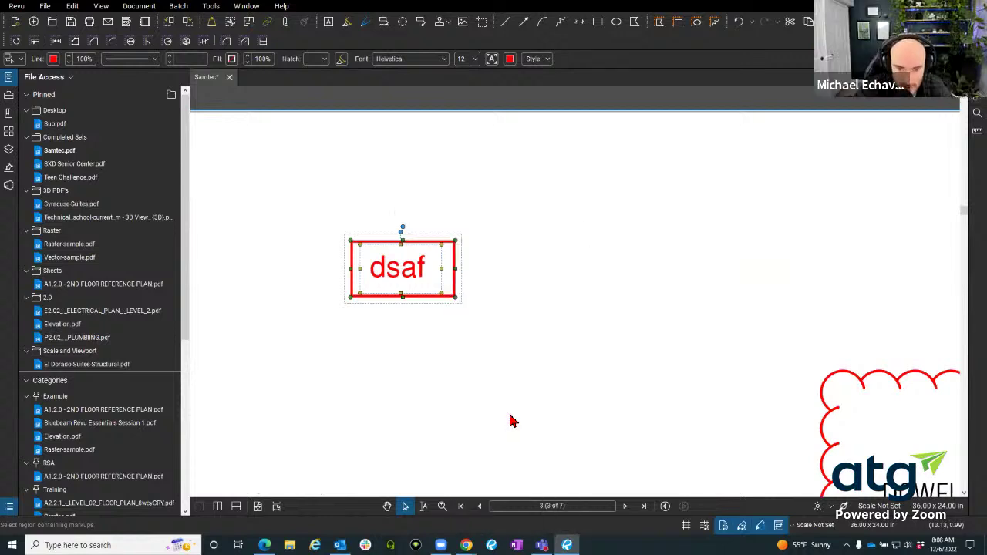
- Open the group's properties to check its comment text, and clear the selection
{"action": "key", "text": "alt+p"}
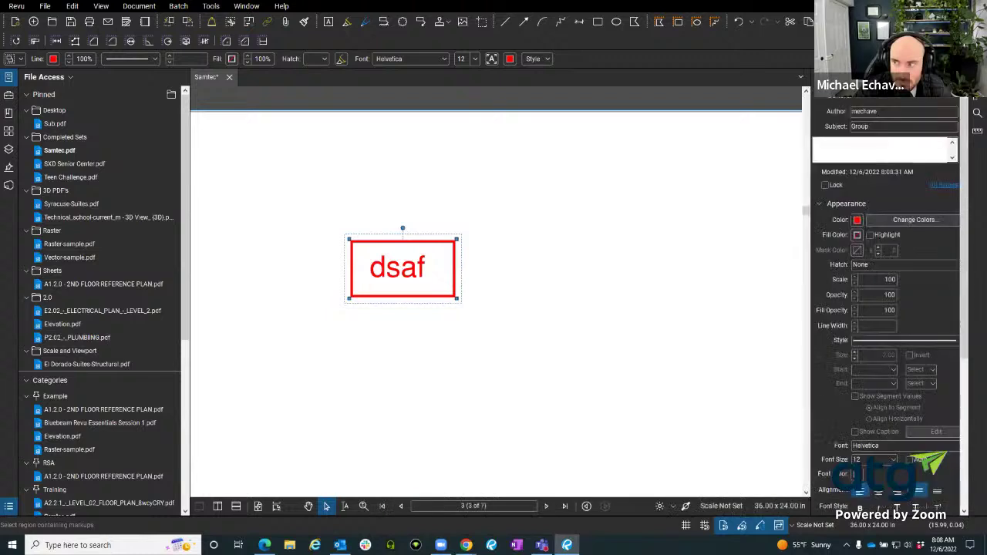
{"action": "left_click", "coordinate": [903, 158]}
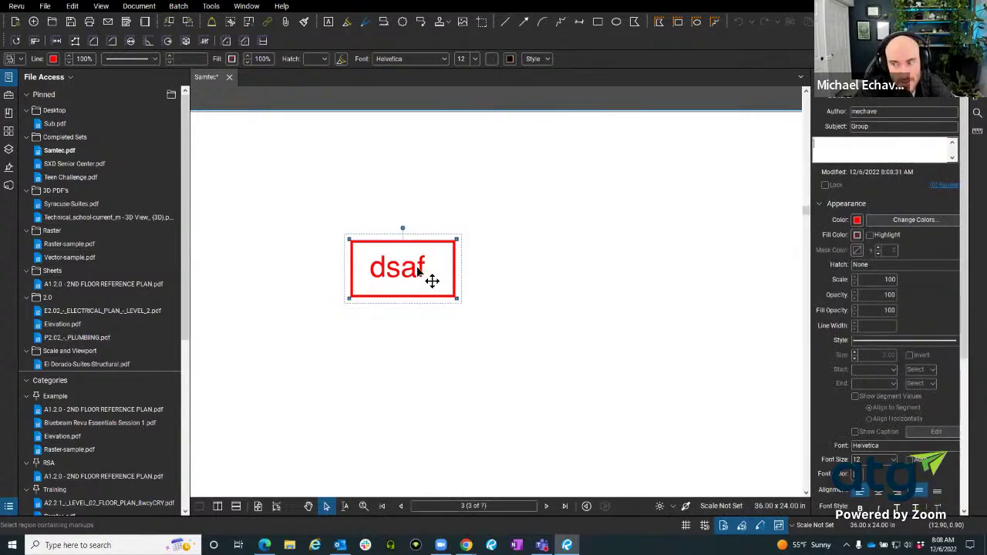
{"action": "left_click", "coordinate": [565, 286]}
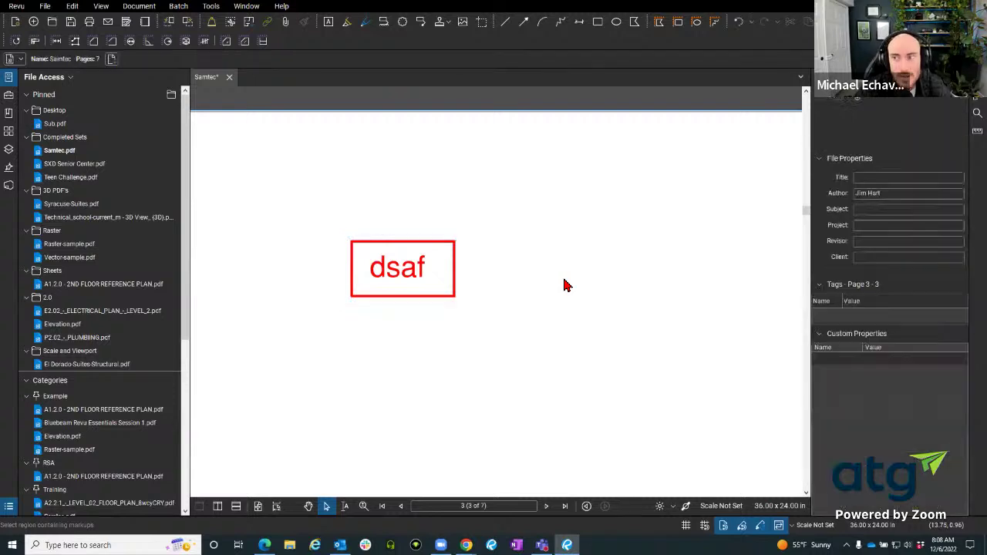
- Ungroup the "dsaf" text box and its rectangle, and clear the selection
{"action": "left_click", "coordinate": [433, 271]}
{"action": "right_click", "coordinate": [409, 271]}
{"action": "left_click", "coordinate": [468, 399]}
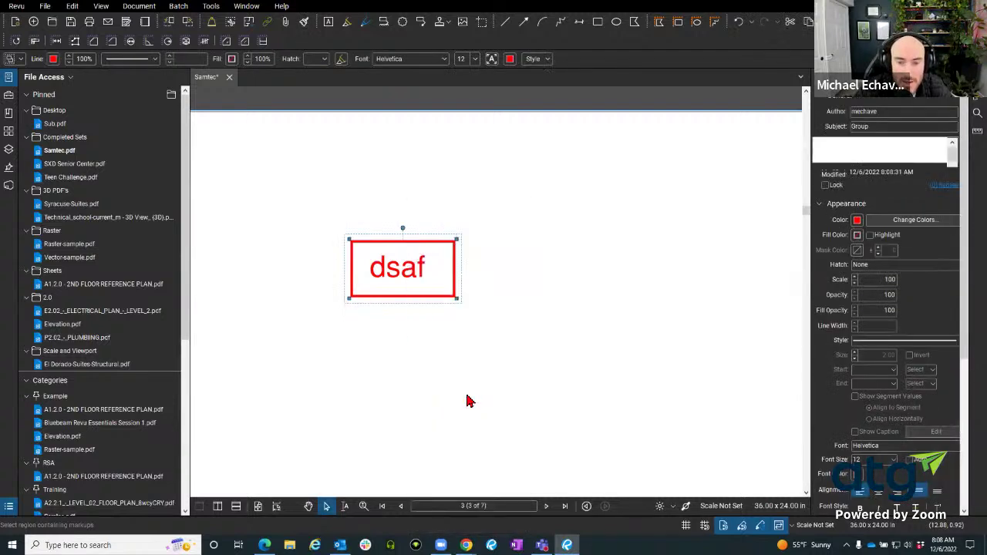
{"action": "left_click", "coordinate": [493, 335]}
{"action": "left_click", "coordinate": [422, 282]}
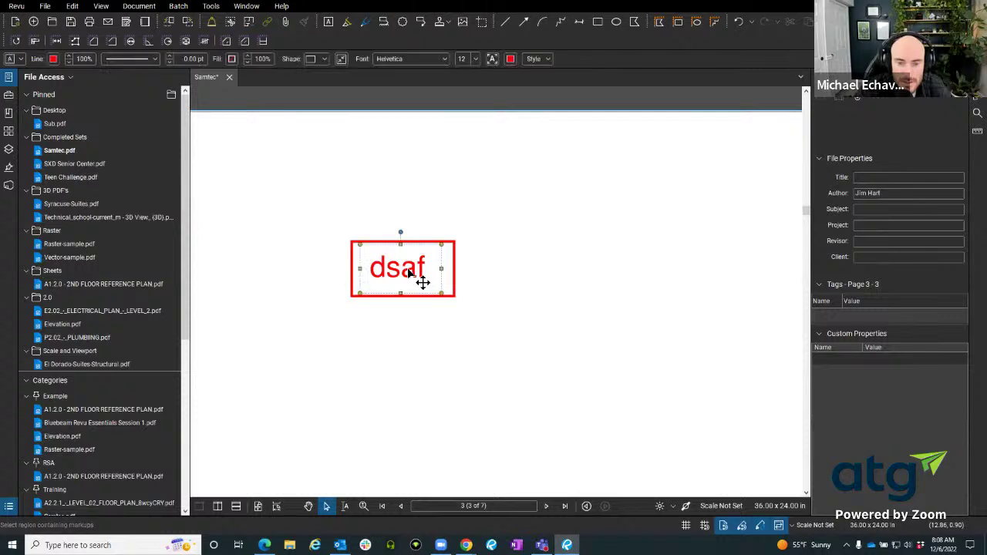
{"action": "left_click", "coordinate": [498, 279]}
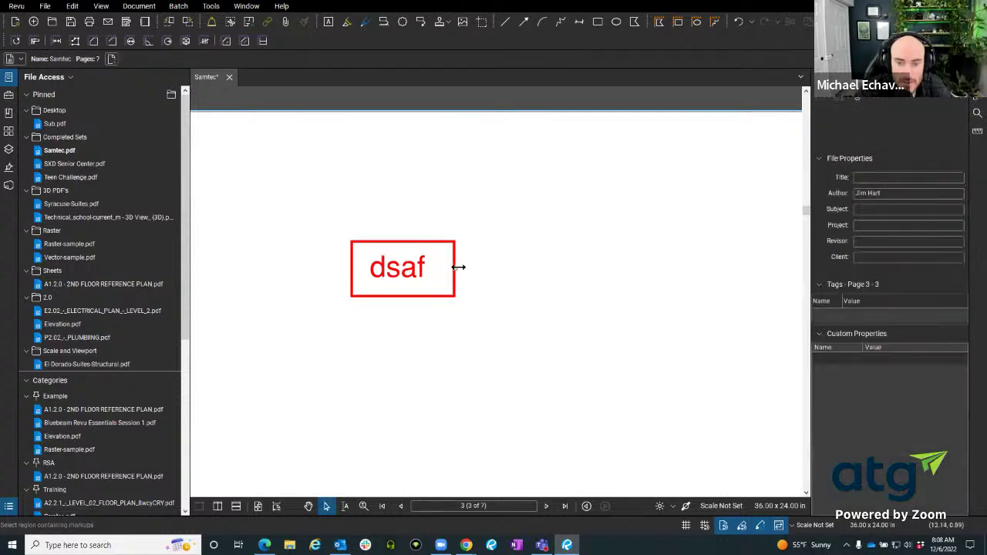
- Reselect the separate "dsaf" text box and its rectangle and group them again
{"action": "left_click", "coordinate": [457, 267]}
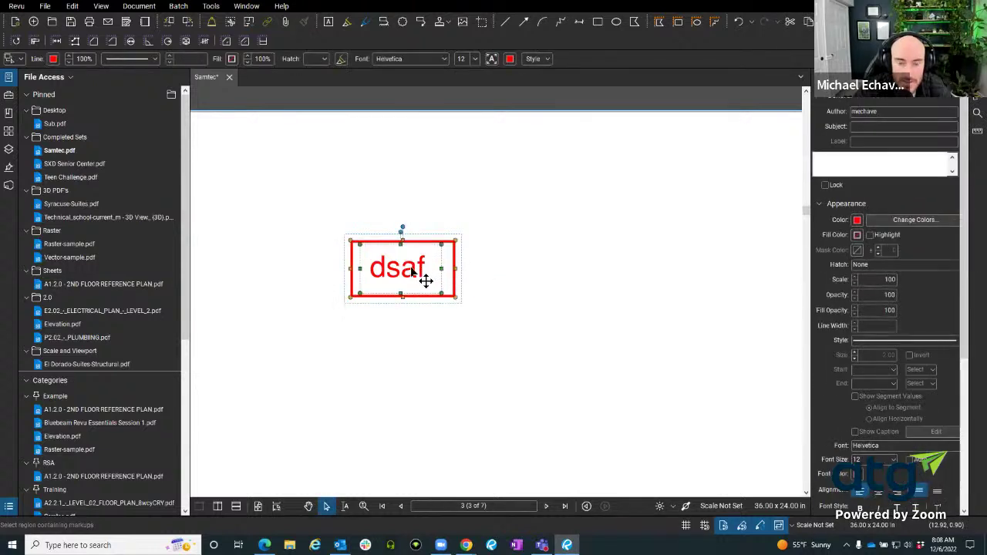
{"action": "right_click", "coordinate": [468, 275]}
{"action": "key", "text": "Escape"}
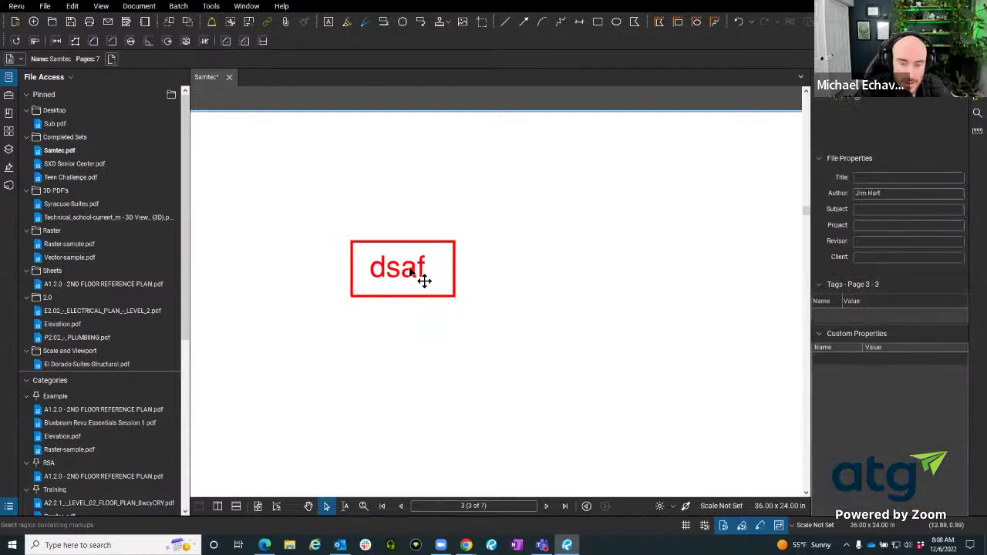
{"action": "left_click", "coordinate": [459, 267]}
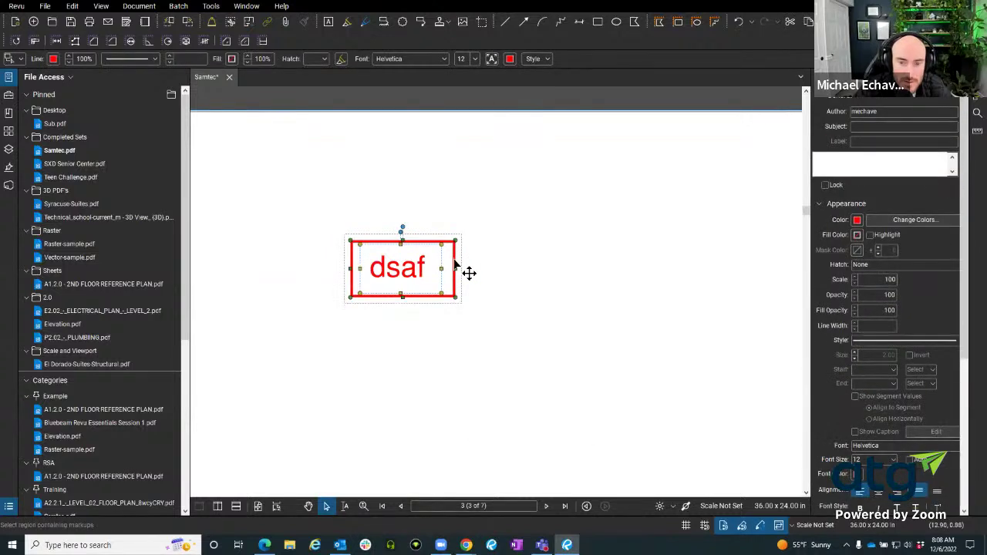
{"action": "right_click", "coordinate": [459, 267]}
{"action": "left_click", "coordinate": [459, 416]}
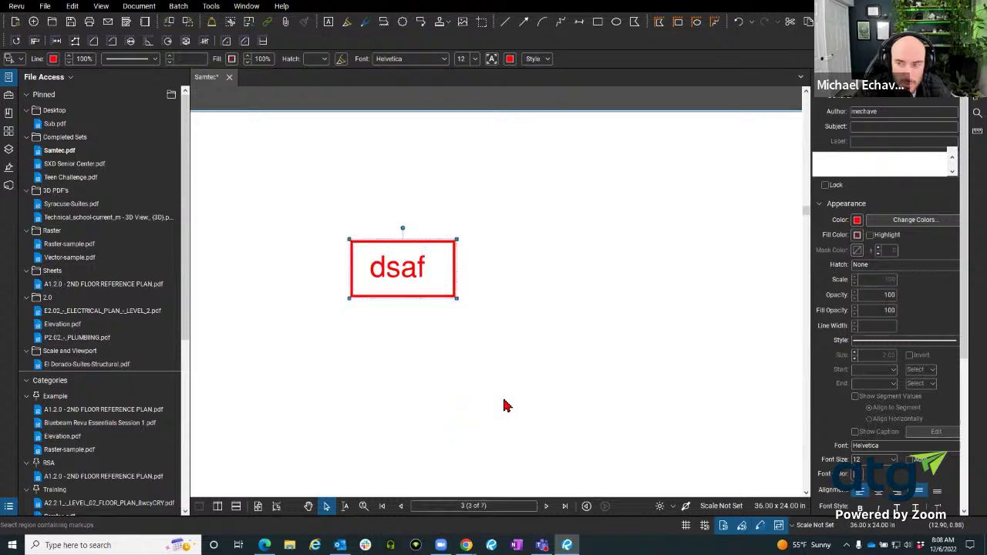
- Change the grouped text to "ddasf" through the group's properties and clear the selection
{"action": "left_click", "coordinate": [819, 143]}
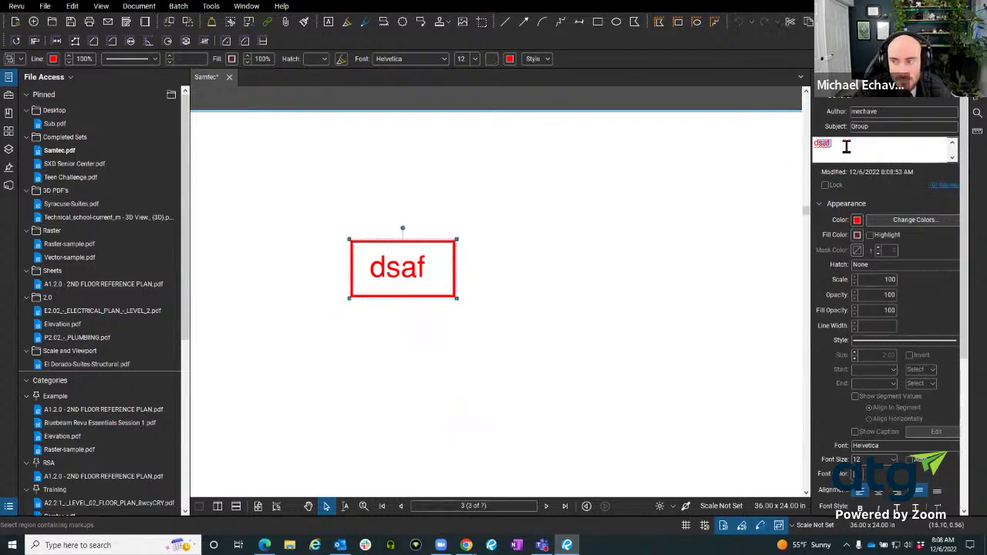
{"action": "type", "text": "da"}
{"action": "key", "text": "Return"}
{"action": "left_click", "coordinate": [669, 259]}
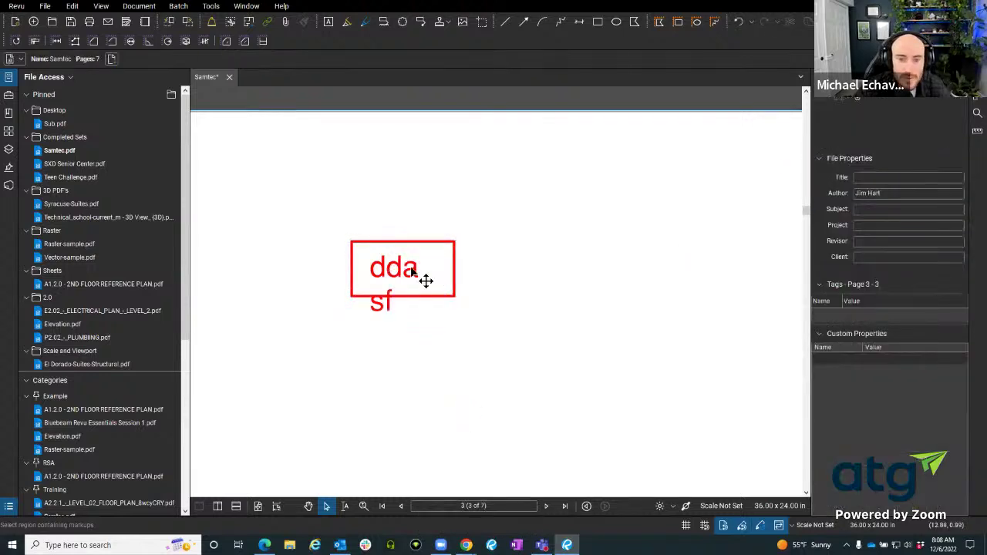
- Select the "ddasf" group and switch to the Pan tool
{"action": "left_click", "coordinate": [425, 280]}
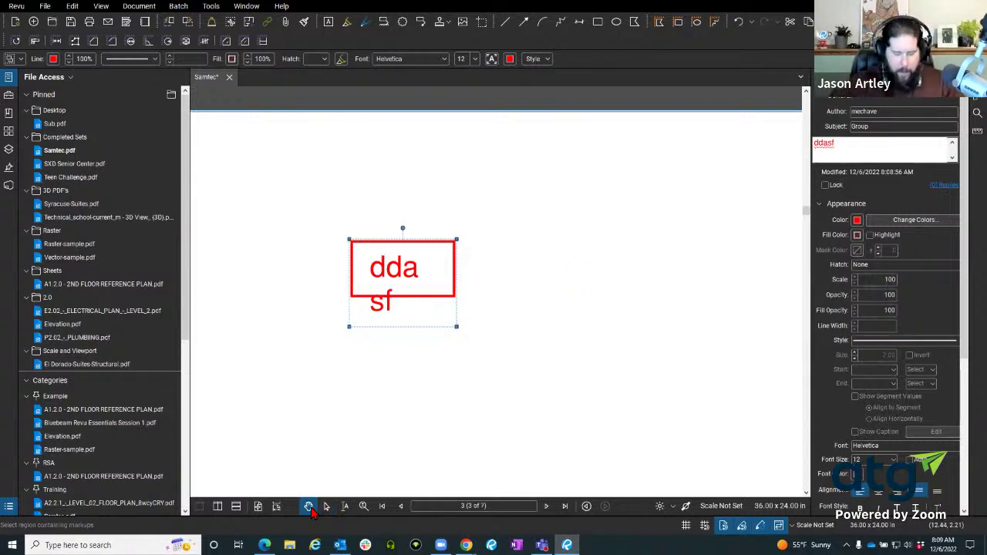
{"action": "left_click_drag", "start_coordinate": [270, 206], "coordinate": [532, 355]}
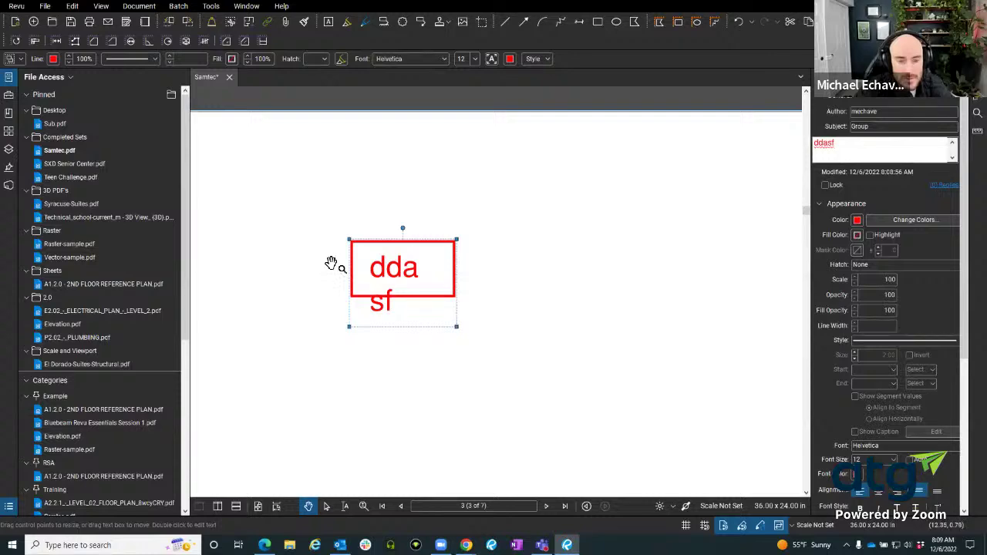
- Open the Keyboard Shortcuts Guide, look through it to the mouse button page, close it, and deselect the group on the drawing
{"action": "left_click", "coordinate": [282, 6]}
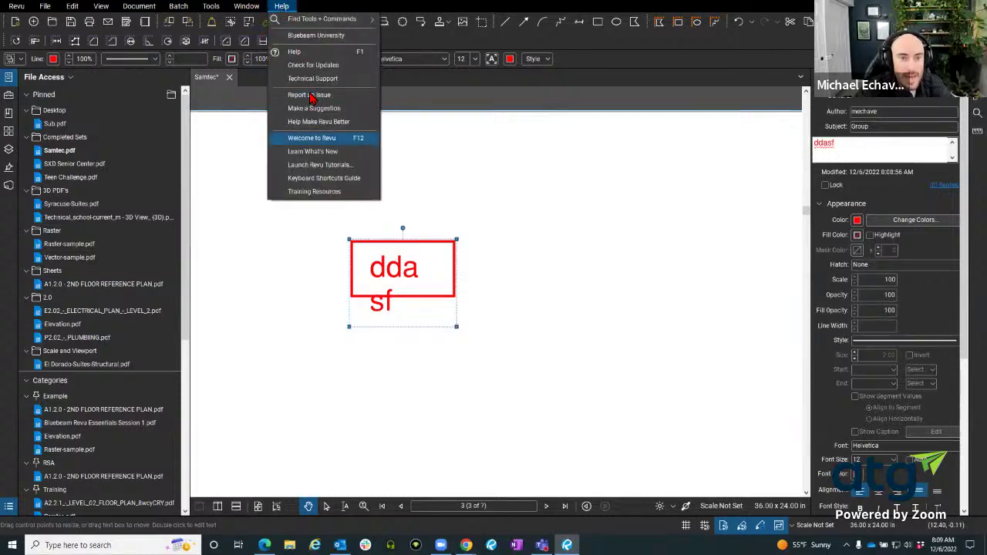
{"action": "left_click", "coordinate": [324, 188]}
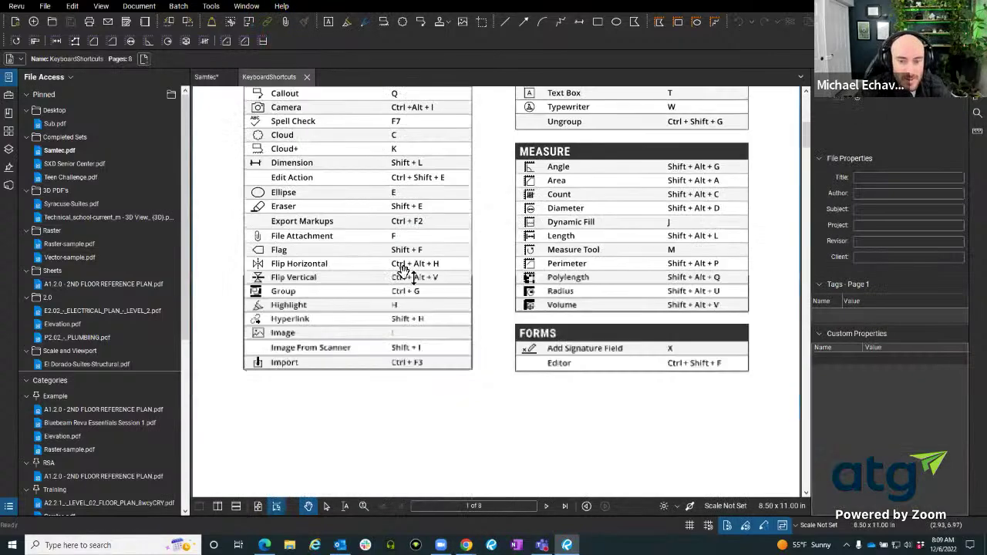
{"action": "scroll", "coordinate": [403, 270], "scroll_direction": "down", "scroll_amount": 5}
{"action": "scroll", "coordinate": [386, 265], "scroll_direction": "down", "scroll_amount": 10}
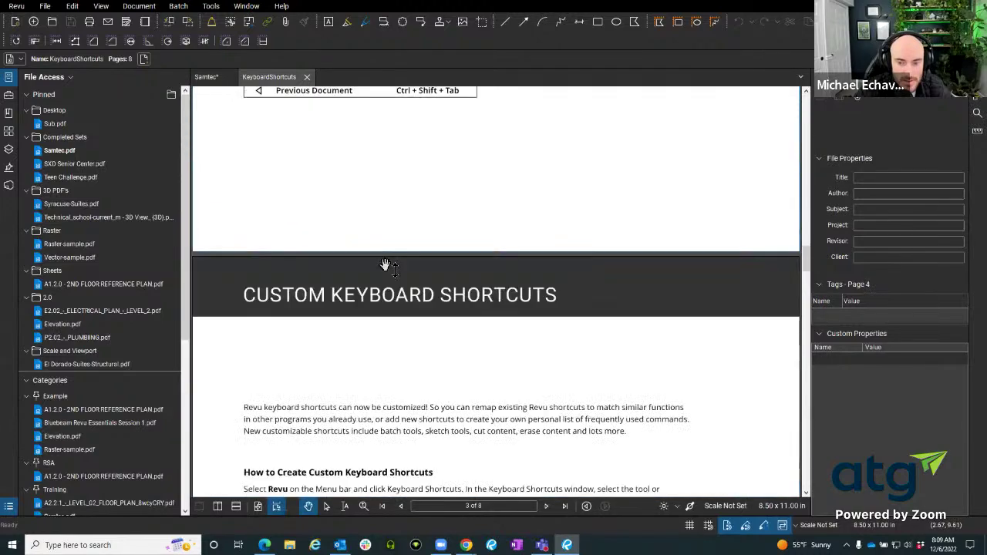
{"action": "scroll", "coordinate": [386, 265], "scroll_direction": "down", "scroll_amount": 8}
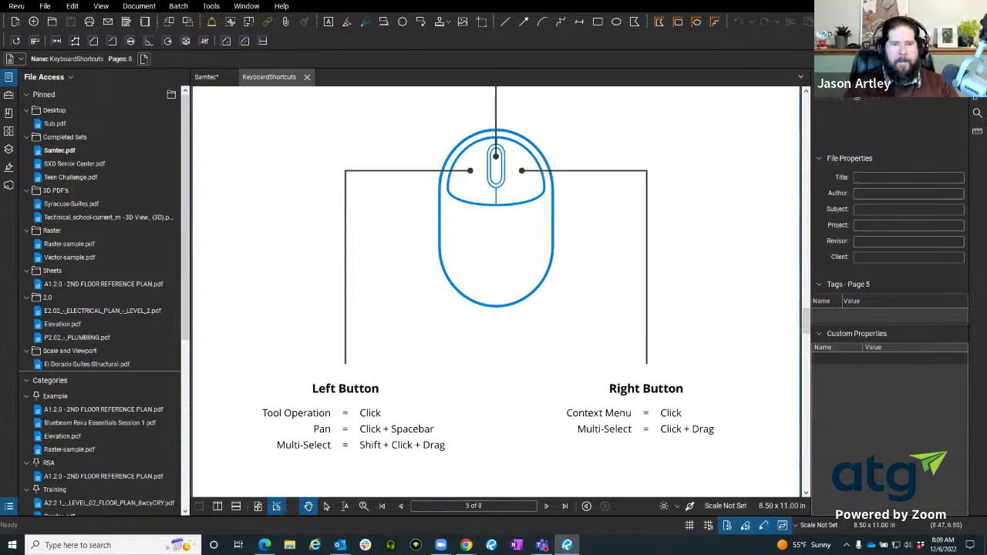
{"action": "left_click", "coordinate": [307, 76]}
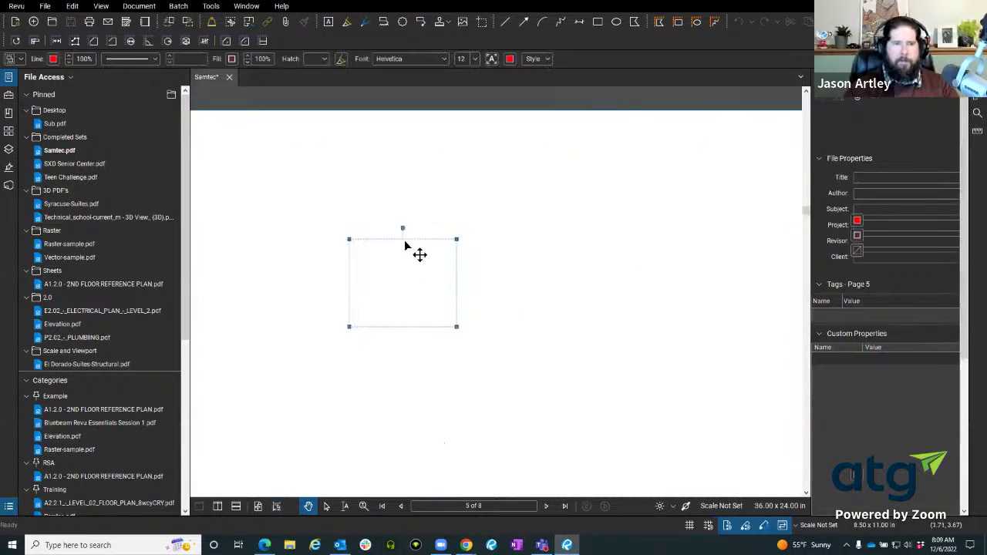
{"action": "left_click", "coordinate": [370, 356]}
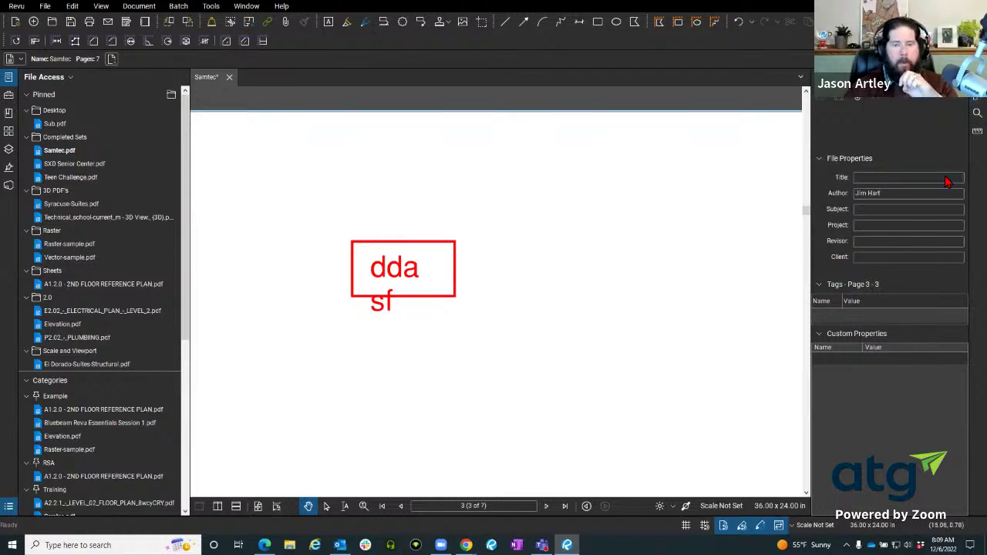
- Ungroup the "ddasf" text box and its rectangle
{"action": "left_click", "coordinate": [281, 5]}
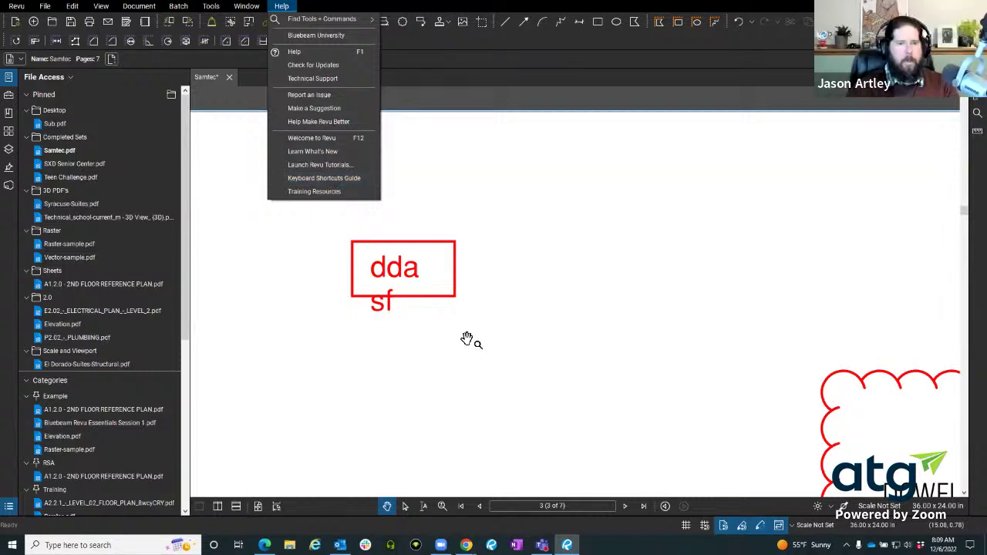
{"action": "left_click", "coordinate": [432, 316]}
{"action": "left_click", "coordinate": [408, 280]}
{"action": "right_click", "coordinate": [407, 280]}
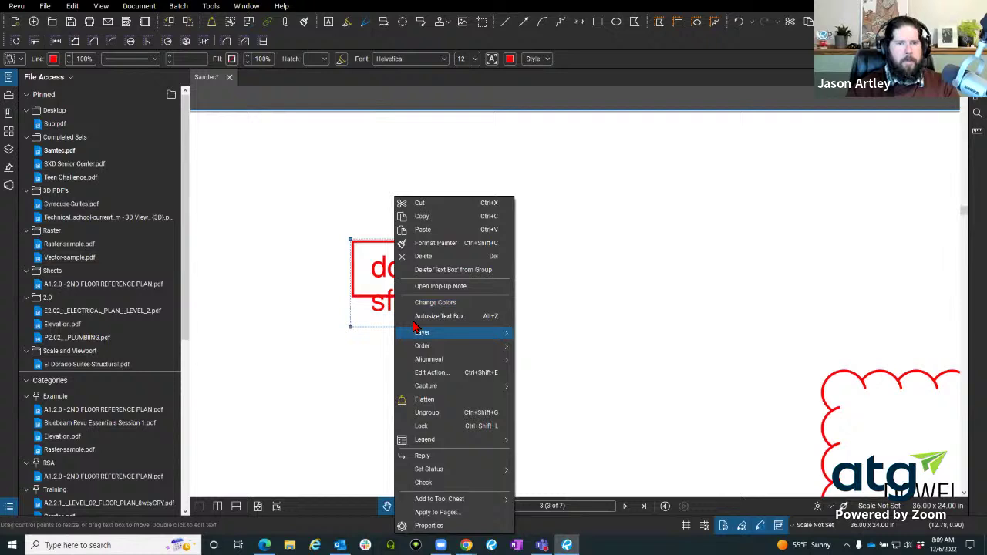
{"action": "left_click", "coordinate": [458, 413]}
{"action": "left_click", "coordinate": [475, 287]}
- Select the "ddasf" text box together with its surrounding rectangle and bring up the commands for grouping them
{"action": "left_click", "coordinate": [425, 284]}
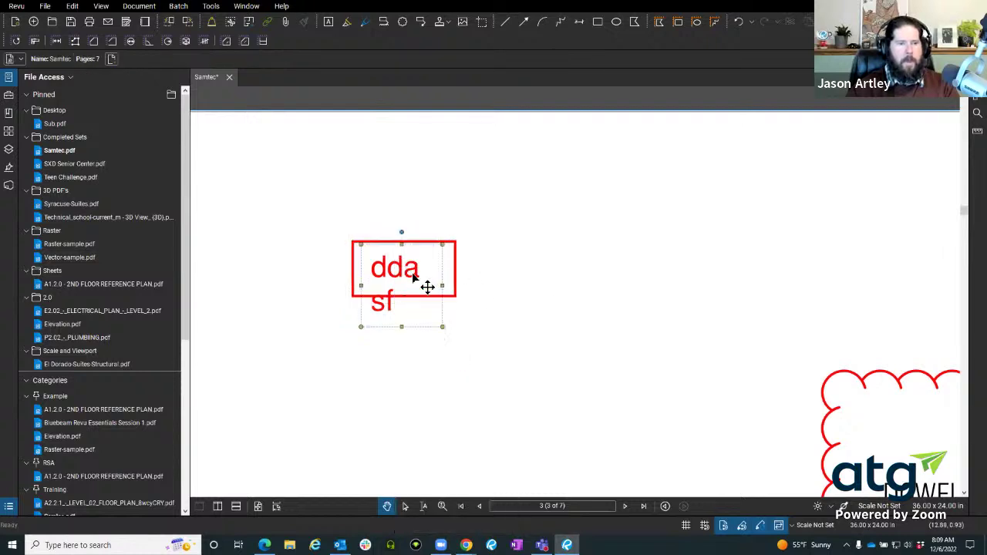
{"action": "left_click", "coordinate": [456, 266]}
{"action": "right_click", "coordinate": [455, 264]}
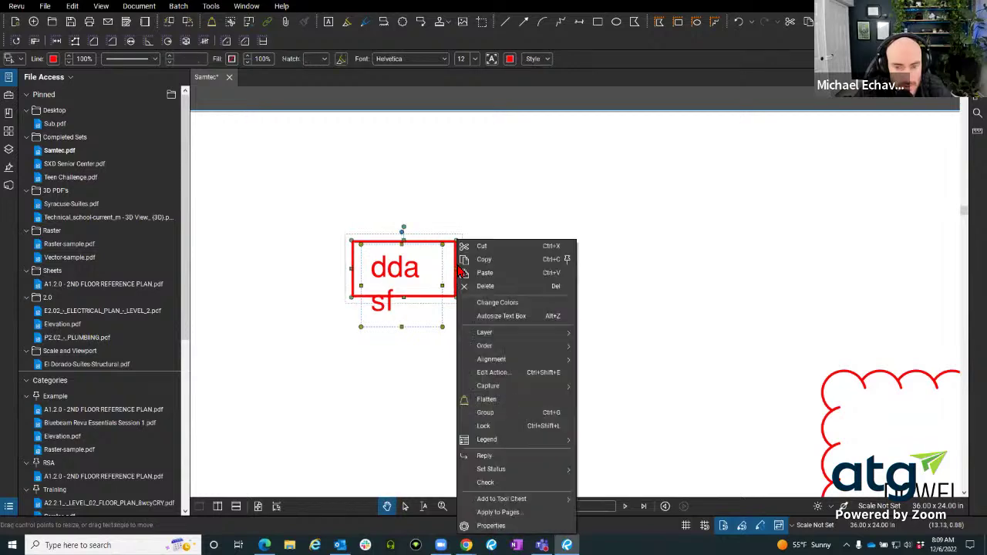
- Group the red rectangle with its ddasf text box and scale the group up so the frame and text grow together
{"action": "left_click", "coordinate": [505, 400]}
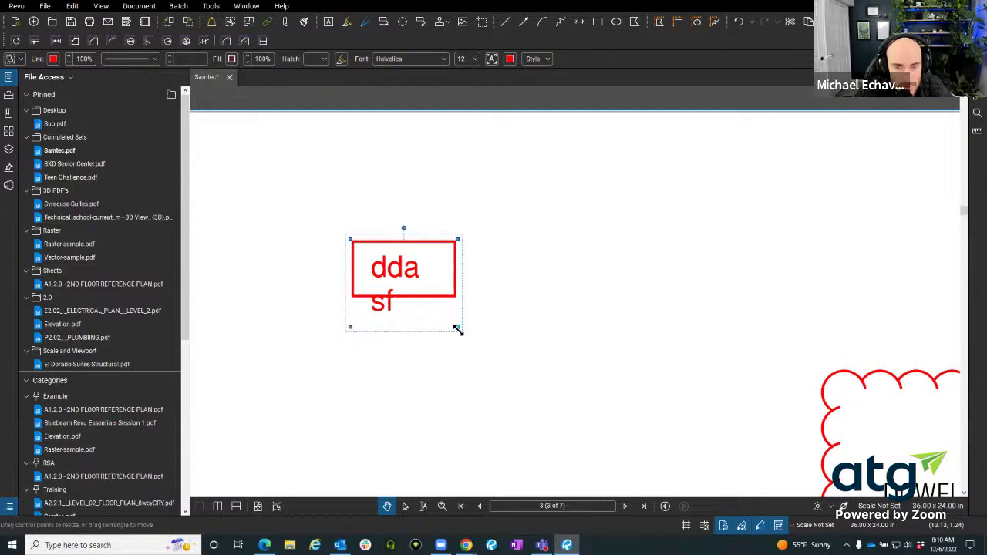
{"action": "left_click_drag", "start_coordinate": [458, 330], "coordinate": [566, 324]}
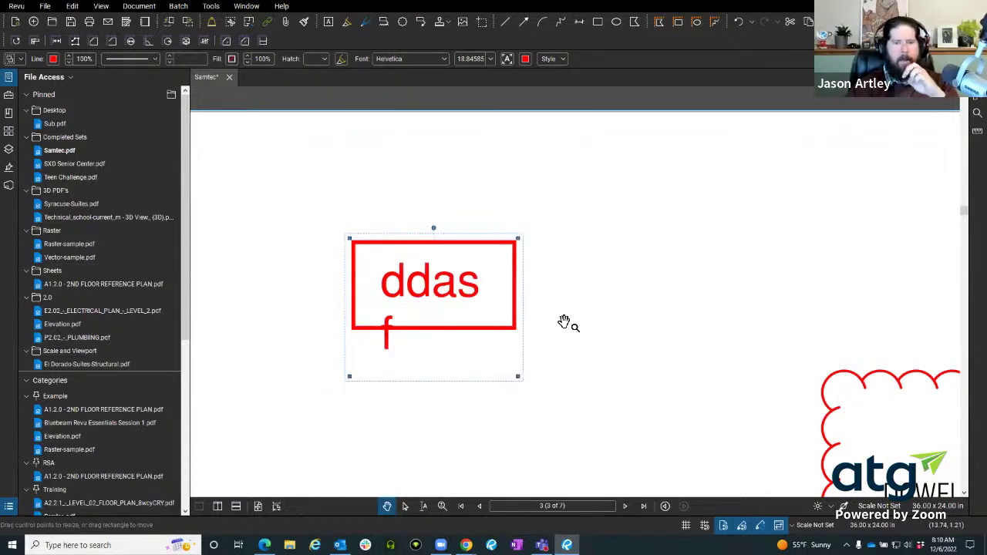
- Ungroup the enlarged red rectangle and ddasf text box into separate markups
{"action": "left_click", "coordinate": [526, 286]}
{"action": "right_click", "coordinate": [514, 284]}
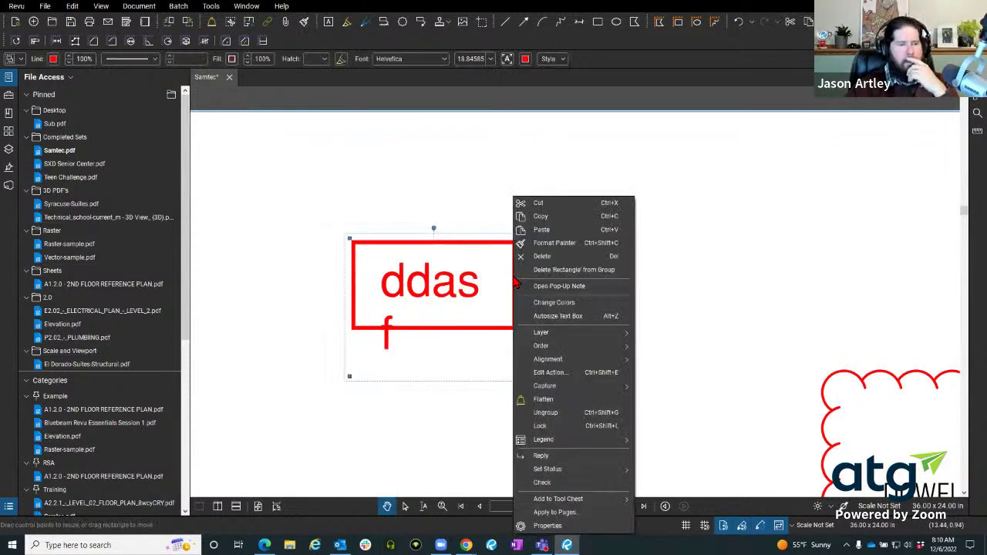
{"action": "left_click", "coordinate": [553, 413]}
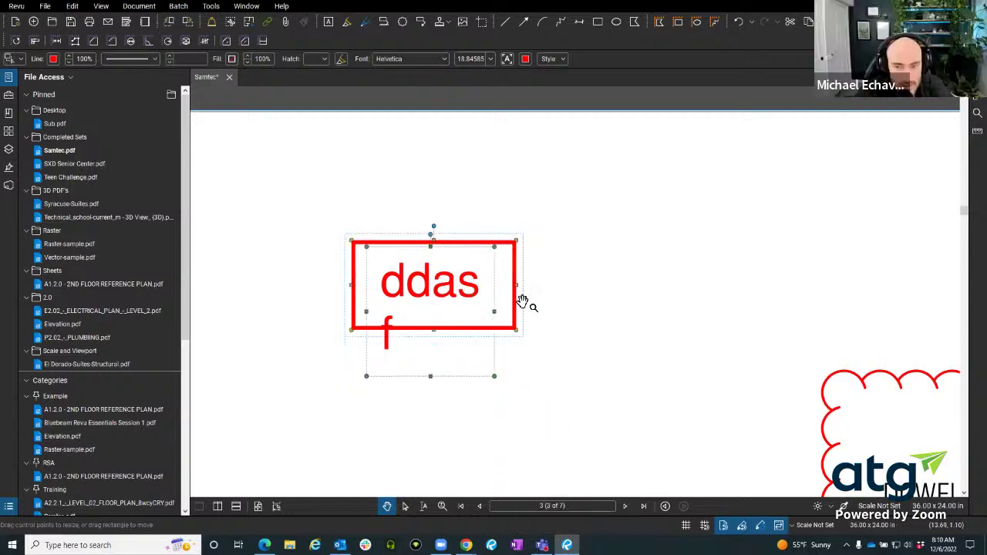
{"action": "left_click", "coordinate": [522, 301]}
- Select the ddasf text box together with the red rectangle, group them, and ungroup them again
{"action": "left_click", "coordinate": [463, 297]}
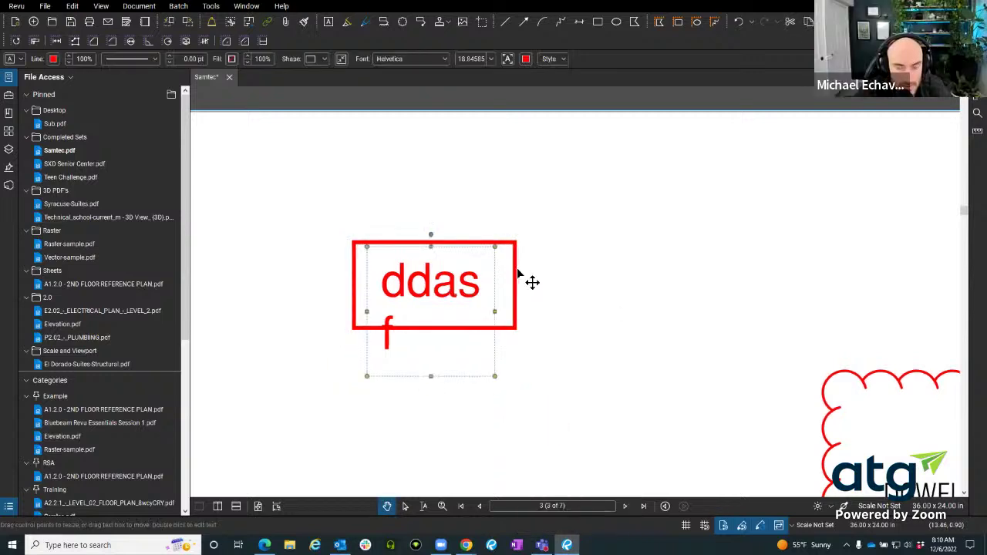
{"action": "left_click", "coordinate": [516, 279], "text": "shift"}
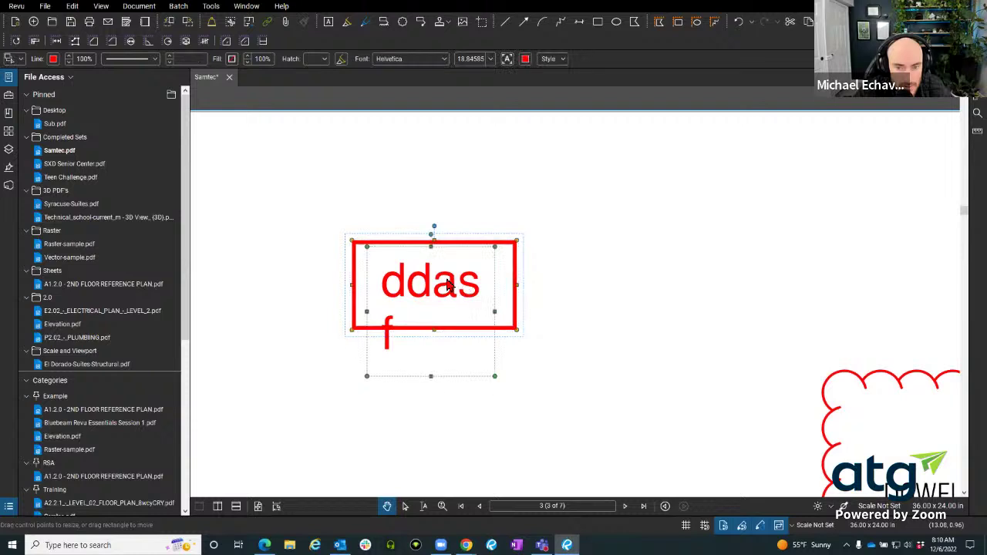
{"action": "right_click", "coordinate": [448, 285]}
{"action": "left_click", "coordinate": [509, 401]}
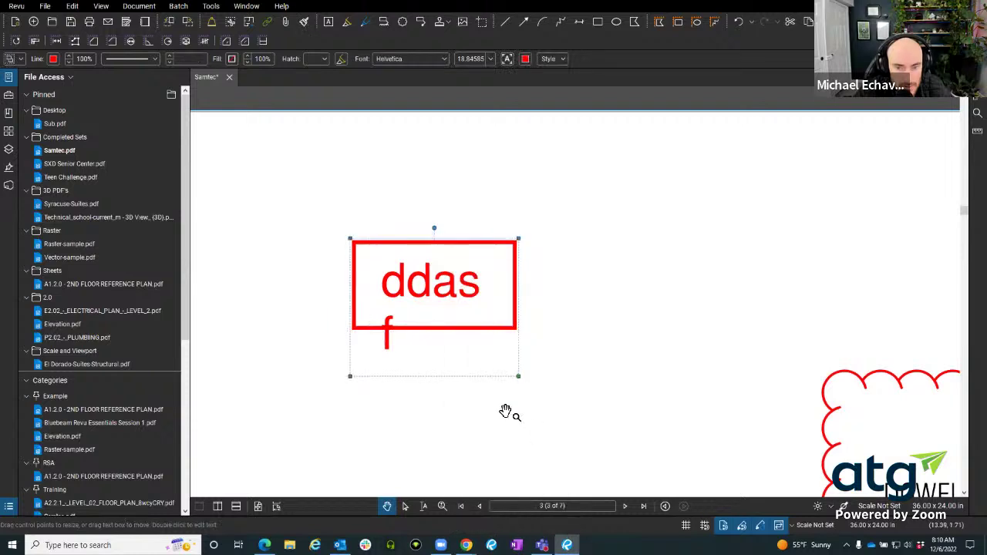
{"action": "right_click", "coordinate": [463, 295]}
{"action": "left_click", "coordinate": [509, 407]}
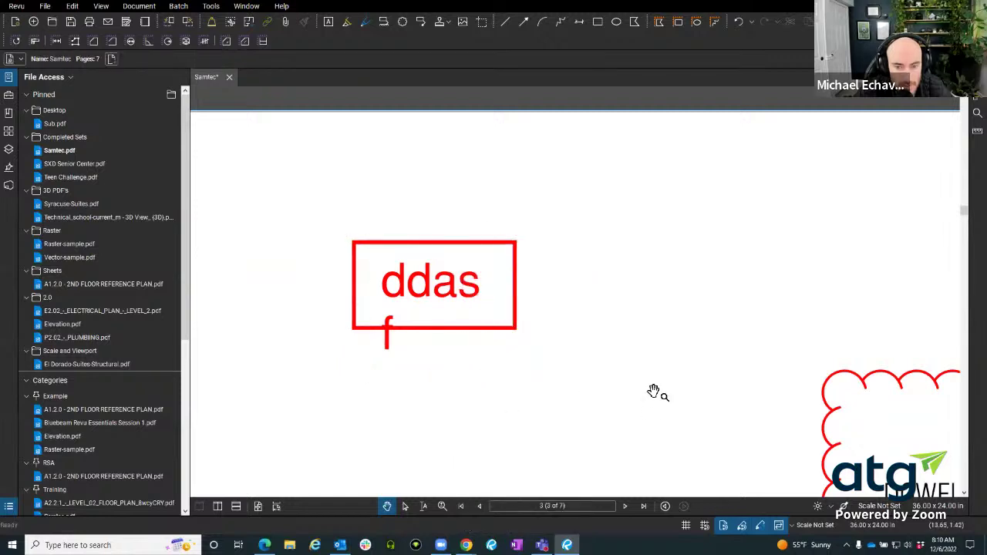
- Add the red rectangle to the text box selection and group the two markups once more
{"action": "left_click", "coordinate": [467, 304]}
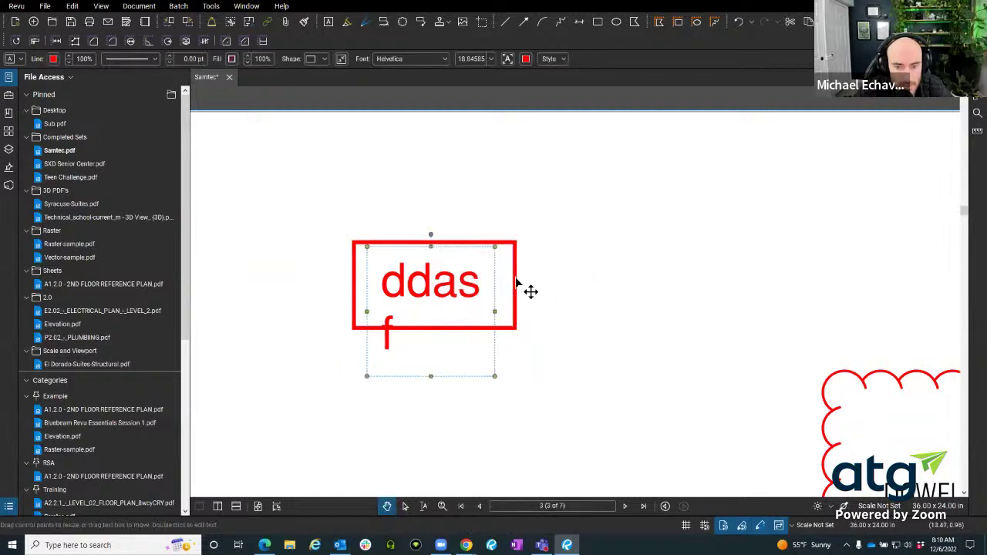
{"action": "left_click", "coordinate": [517, 284], "text": "shift"}
{"action": "right_click", "coordinate": [517, 284]}
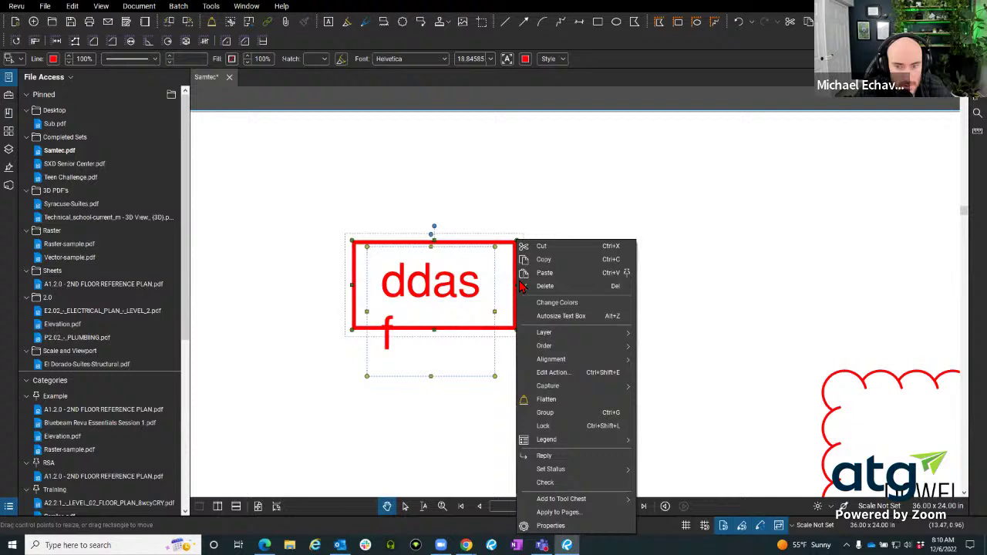
{"action": "left_click", "coordinate": [574, 412]}
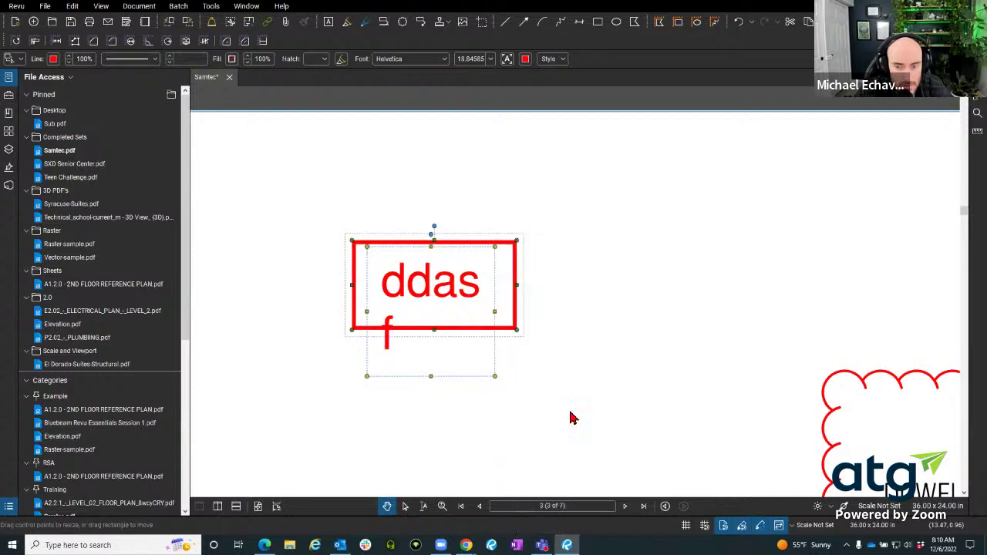
{"action": "right_click", "coordinate": [514, 307]}
{"action": "key", "text": "Escape"}
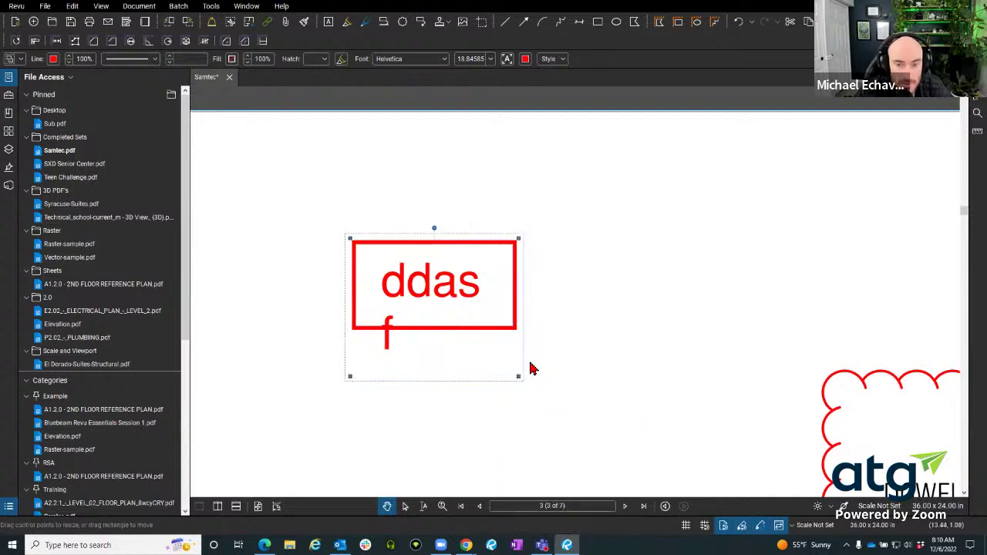
- Ungroup the ddasf text box from its frame and select only the red rectangle
{"action": "left_click", "coordinate": [646, 333]}
{"action": "left_click", "coordinate": [467, 304]}
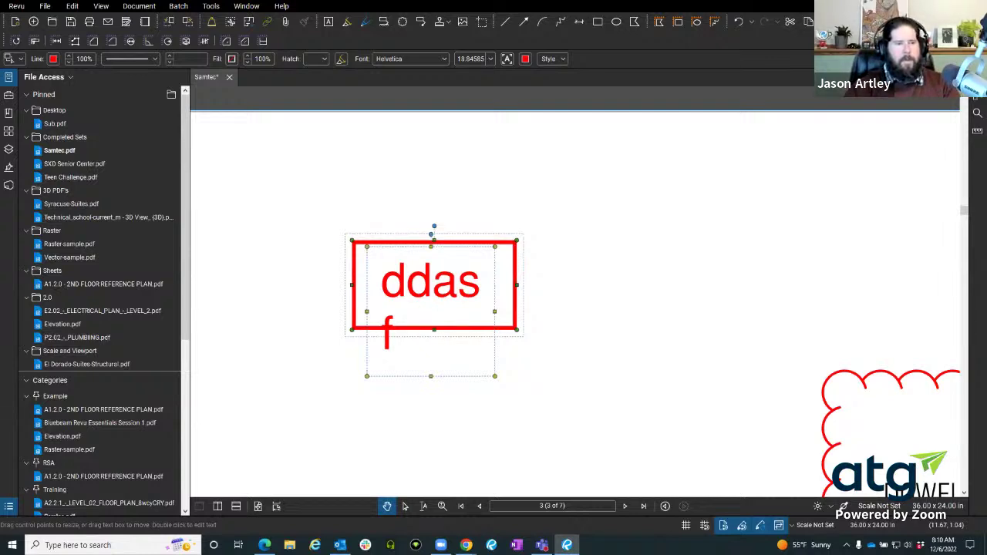
{"action": "left_click", "coordinate": [584, 342]}
{"action": "scroll", "coordinate": [542, 290], "scroll_direction": "down", "scroll_amount": 4}
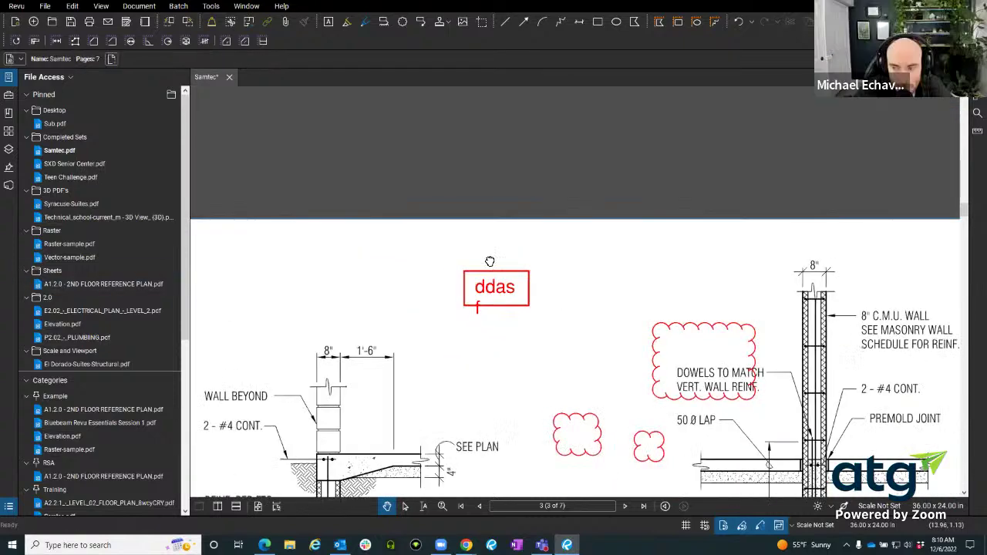
{"action": "scroll", "coordinate": [414, 245], "scroll_direction": "up", "scroll_amount": 3}
{"action": "left_click", "coordinate": [431, 230]}
{"action": "scroll", "coordinate": [403, 238], "scroll_direction": "right", "scroll_amount": 2}
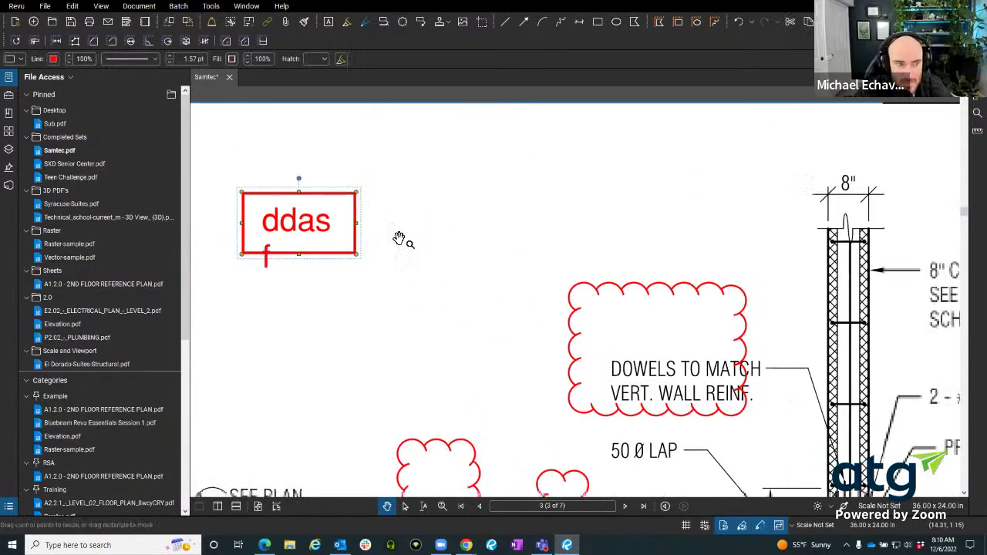
- Place five orange GB24 count markers from the Division 10 tool set in the blank area around the large cloud
{"action": "scroll", "coordinate": [108, 342], "scroll_direction": "down", "scroll_amount": 3}
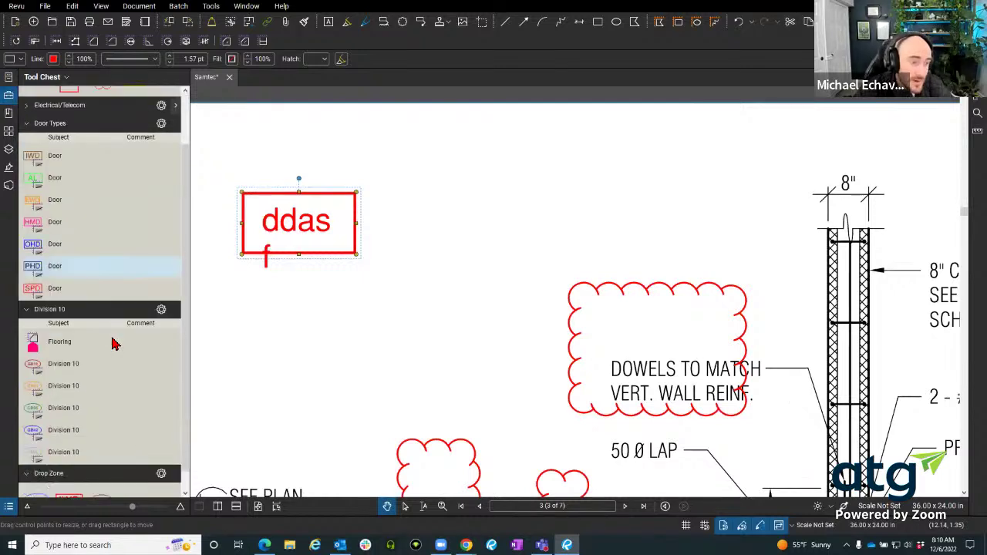
{"action": "left_click", "coordinate": [77, 364]}
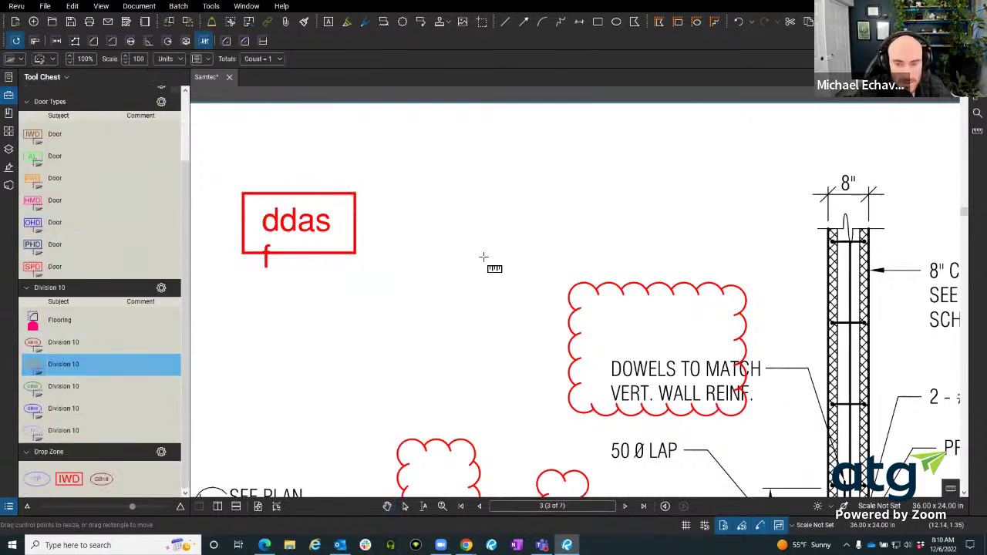
{"action": "left_click", "coordinate": [422, 335]}
{"action": "left_click", "coordinate": [512, 240]}
{"action": "left_click", "coordinate": [567, 230]}
{"action": "left_click", "coordinate": [597, 232]}
{"action": "left_click", "coordinate": [644, 225]}
{"action": "key", "text": "Escape"}
- Delete the three middle GB24 markers from the Division 10 count, keeping the two outermost ones
{"action": "scroll", "coordinate": [471, 345], "scroll_direction": "up", "scroll_amount": 2}
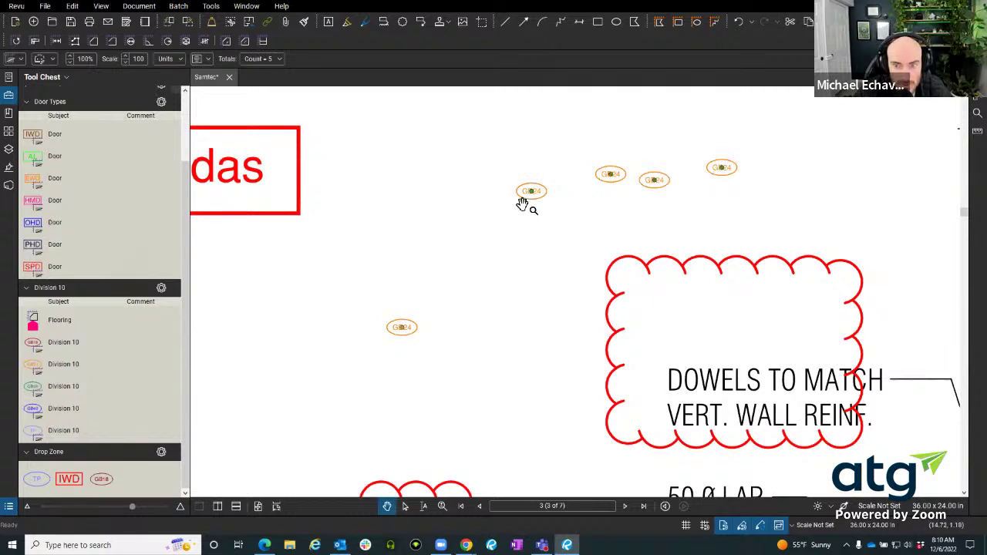
{"action": "scroll", "coordinate": [419, 342], "scroll_direction": "up", "scroll_amount": 3}
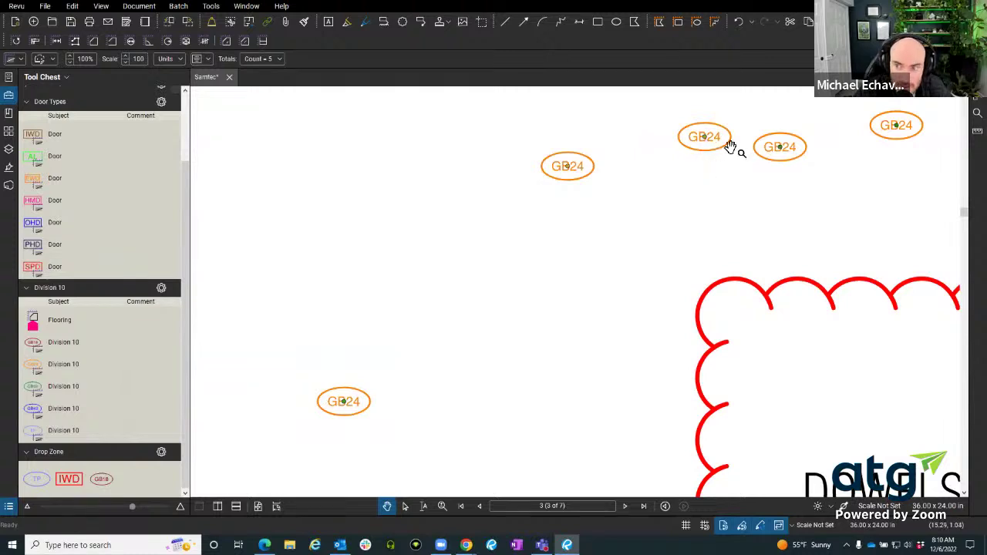
{"action": "right_click", "coordinate": [780, 151]}
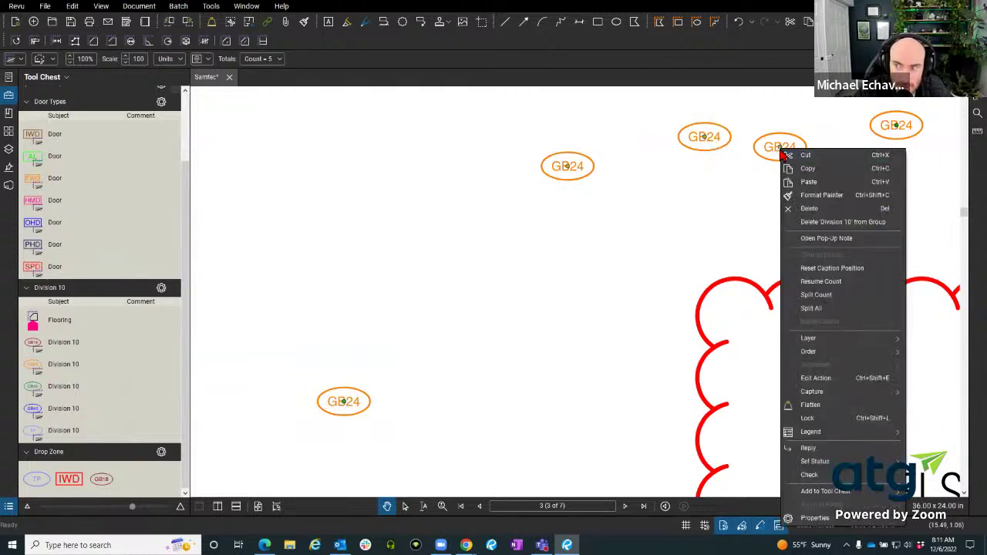
{"action": "left_click", "coordinate": [825, 225]}
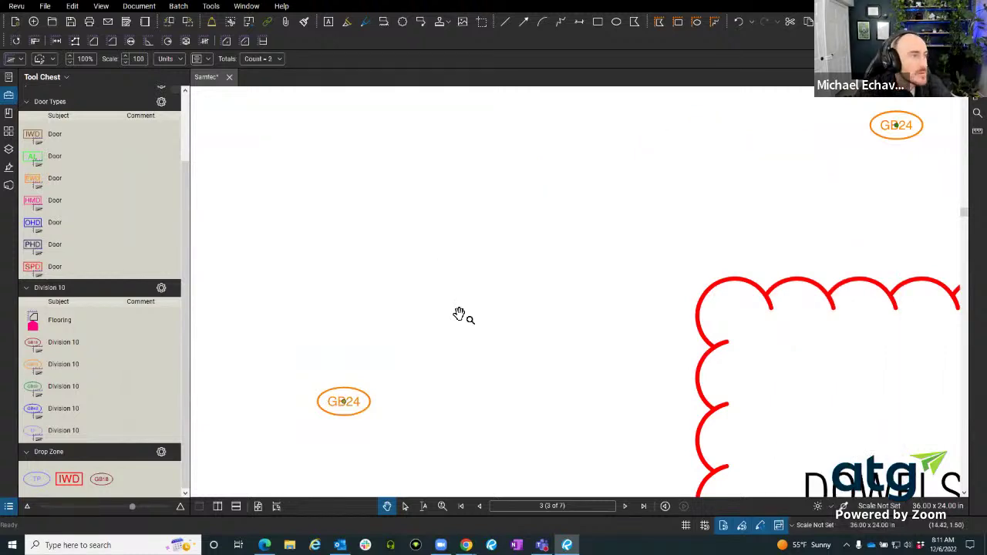
{"action": "scroll", "coordinate": [459, 315], "scroll_direction": "down", "scroll_amount": 5}
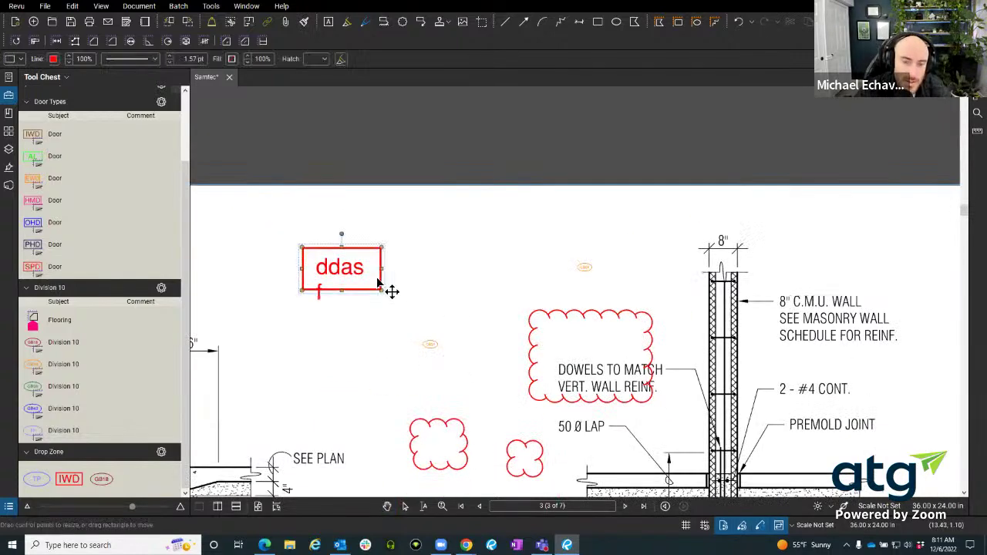
{"action": "left_click", "coordinate": [593, 335]}
{"action": "left_click_drag", "start_coordinate": [593, 336], "coordinate": [495, 275]}
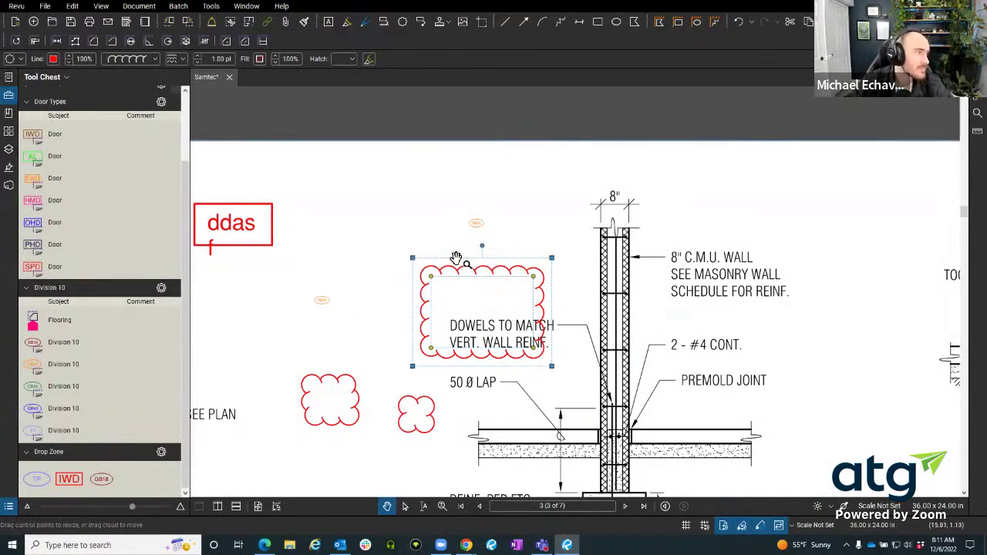
{"action": "left_click_drag", "start_coordinate": [349, 235], "coordinate": [409, 239]}
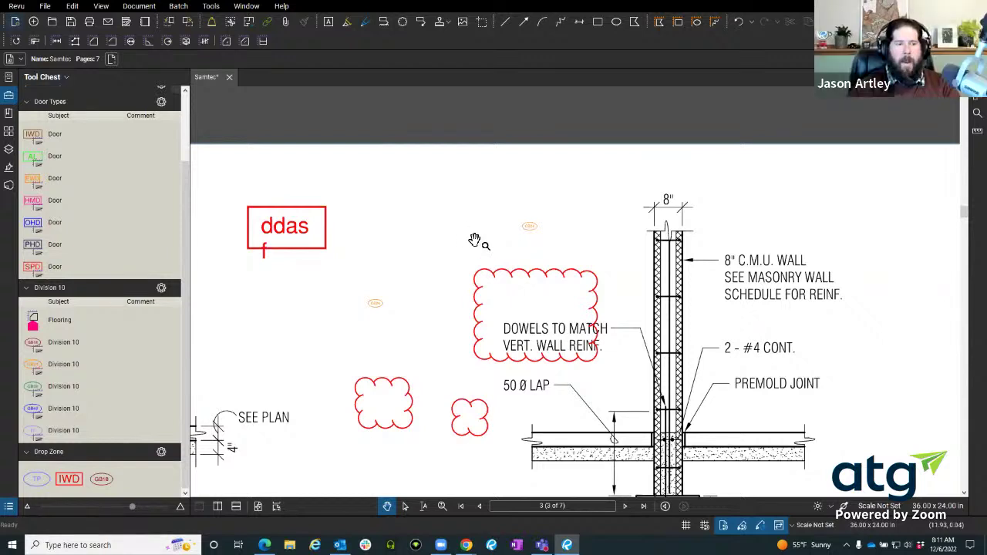
- Examine the Markup options of the Tools preferences, including Reuse Tools, and close the preferences
{"action": "left_click", "coordinate": [17, 6]}
{"action": "mouse_move", "coordinate": [47, 50]}
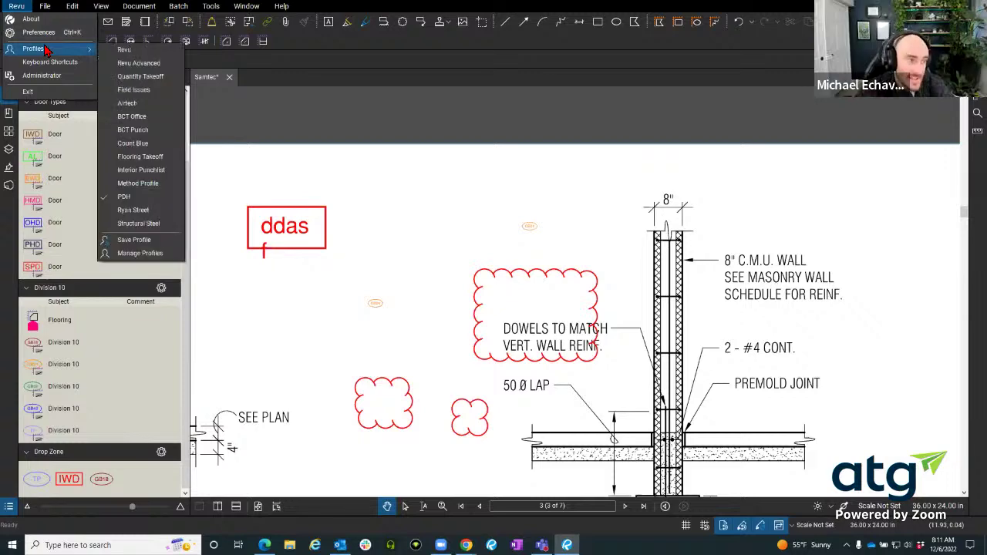
{"action": "left_click", "coordinate": [46, 32]}
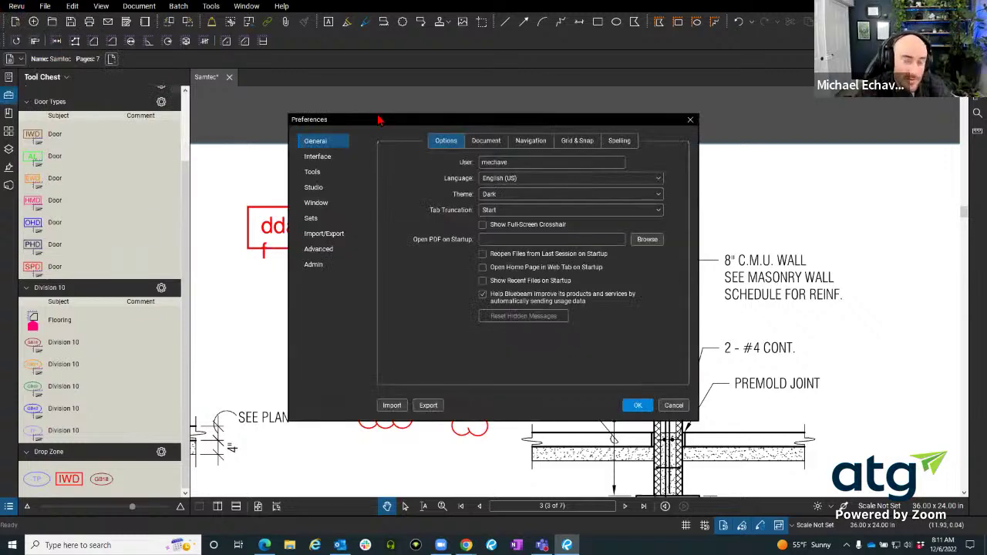
{"action": "left_click_drag", "start_coordinate": [359, 123], "coordinate": [201, 98]}
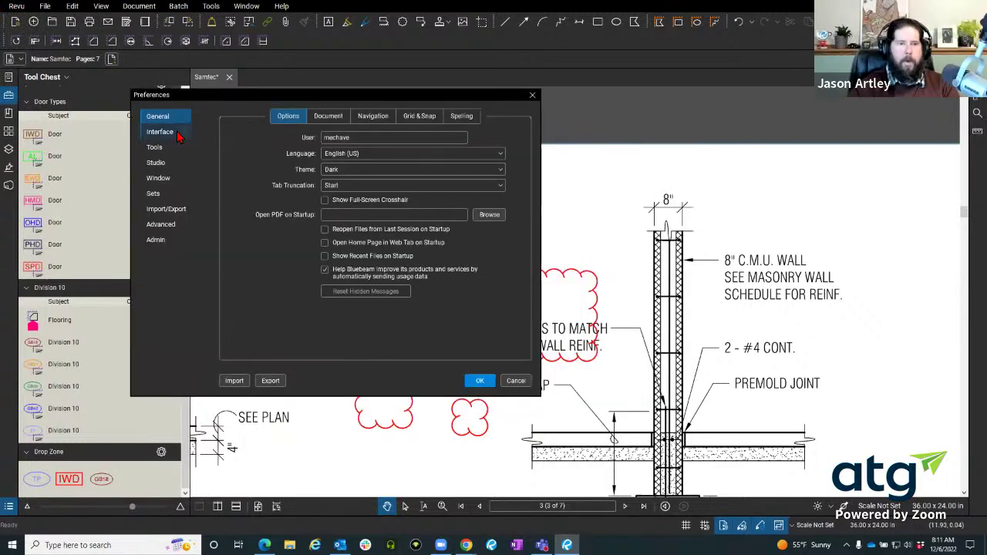
{"action": "left_click", "coordinate": [178, 134]}
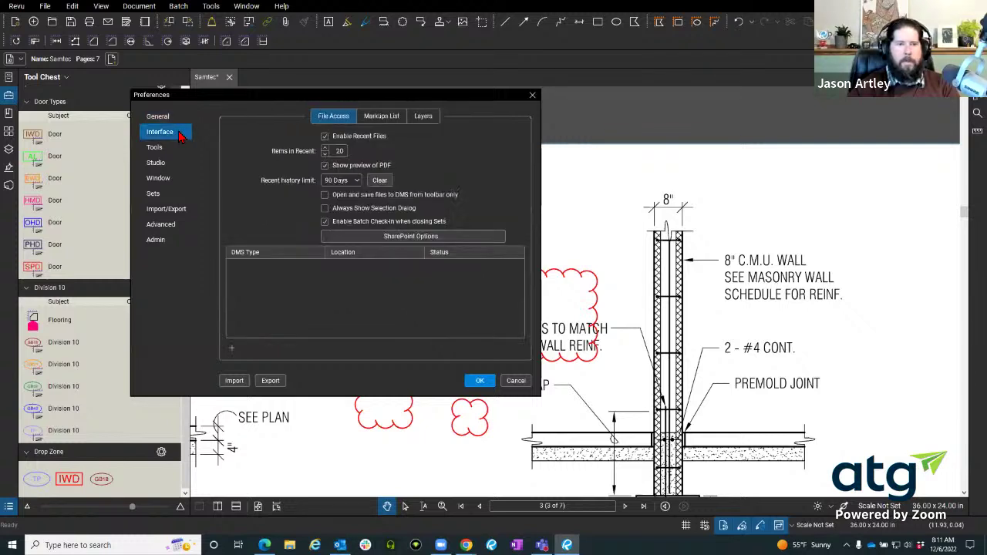
{"action": "left_click", "coordinate": [180, 147]}
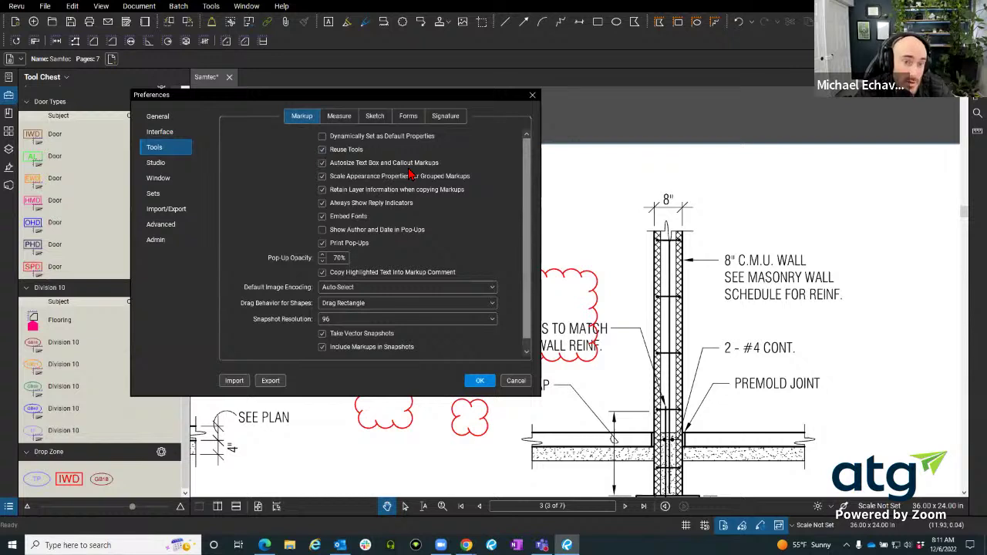
{"action": "left_click", "coordinate": [346, 151]}
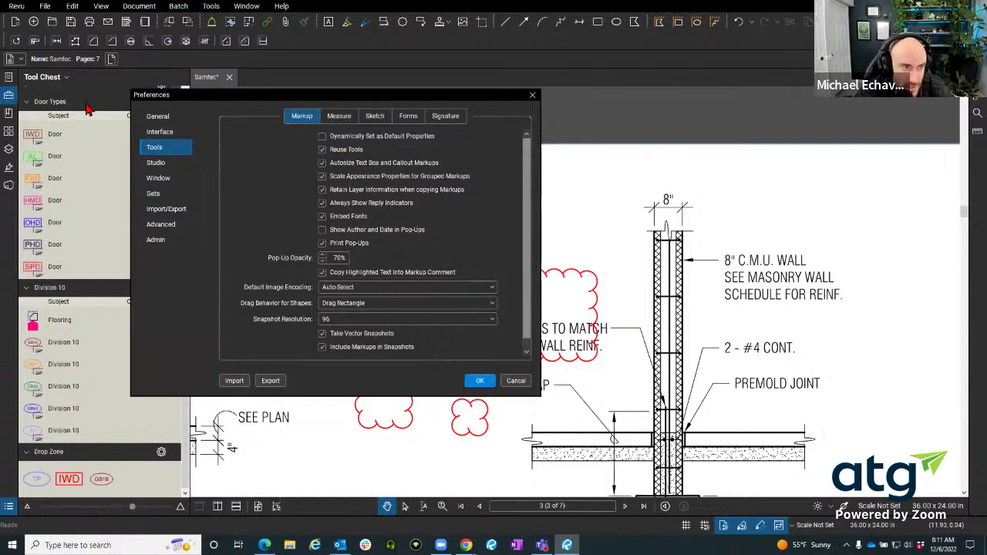
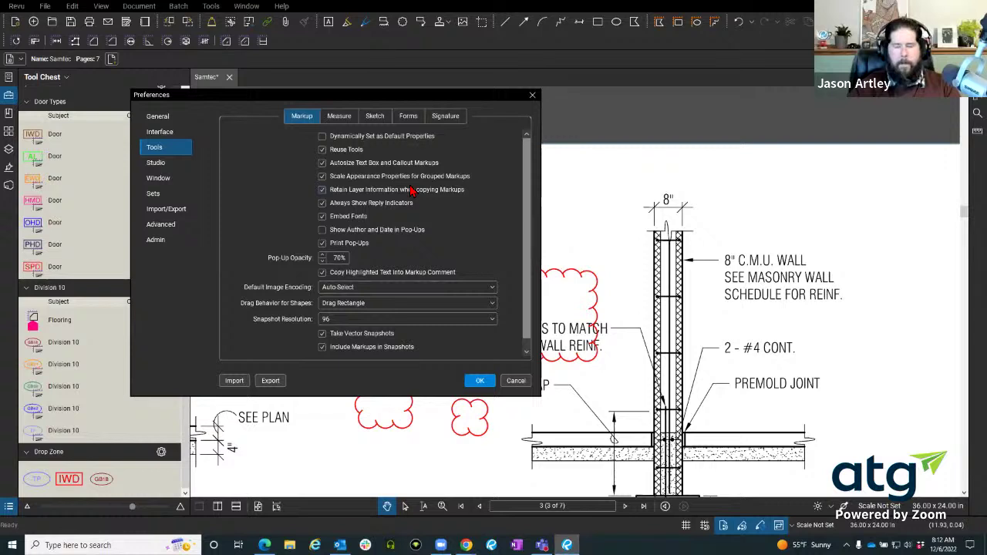
{"action": "left_click", "coordinate": [532, 96]}
{"action": "left_click", "coordinate": [328, 22]}
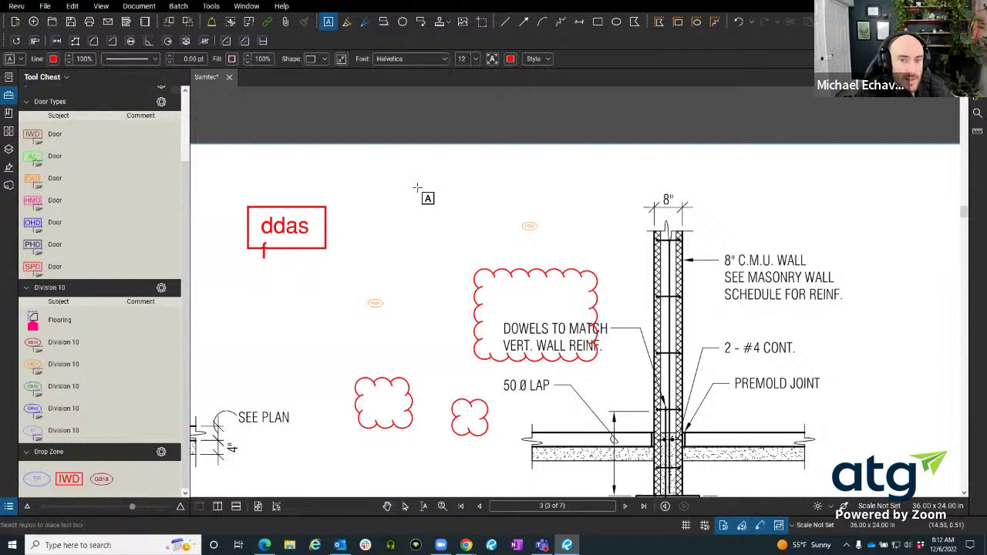
{"action": "mouse_move", "coordinate": [416, 186]}
{"action": "left_mouse_down"}
{"action": "mouse_move", "coordinate": [486, 234]}
{"action": "mouse_move", "coordinate": [473, 225]}
{"action": "mouse_move", "coordinate": [474, 215]}
{"action": "mouse_move", "coordinate": [497, 229]}
{"action": "mouse_move", "coordinate": [484, 199]}
{"action": "left_mouse_up"}
{"action": "key", "text": "Escape"}
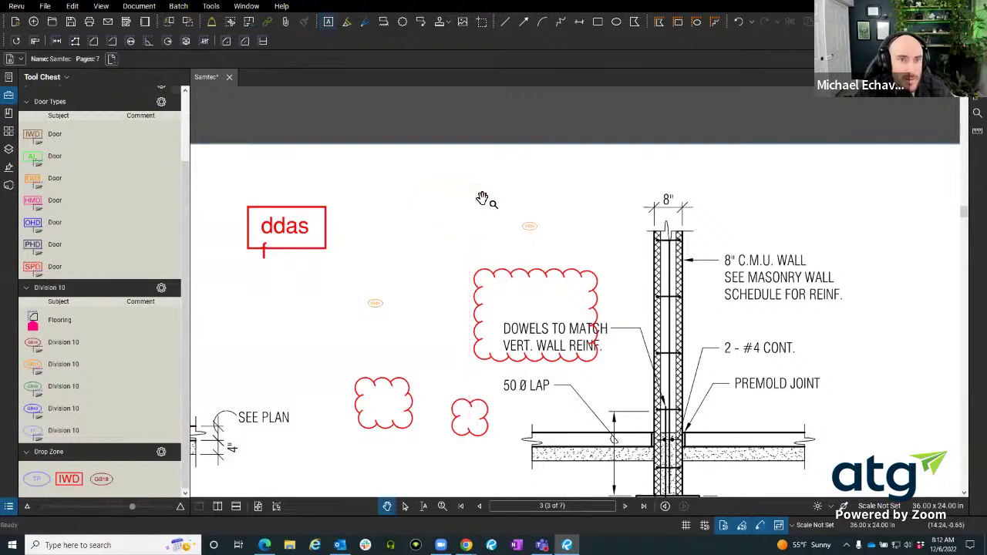
{"action": "key", "text": "t"}
{"action": "left_click_drag", "start_coordinate": [410, 167], "coordinate": [509, 202]}
{"action": "key", "text": "Escape"}
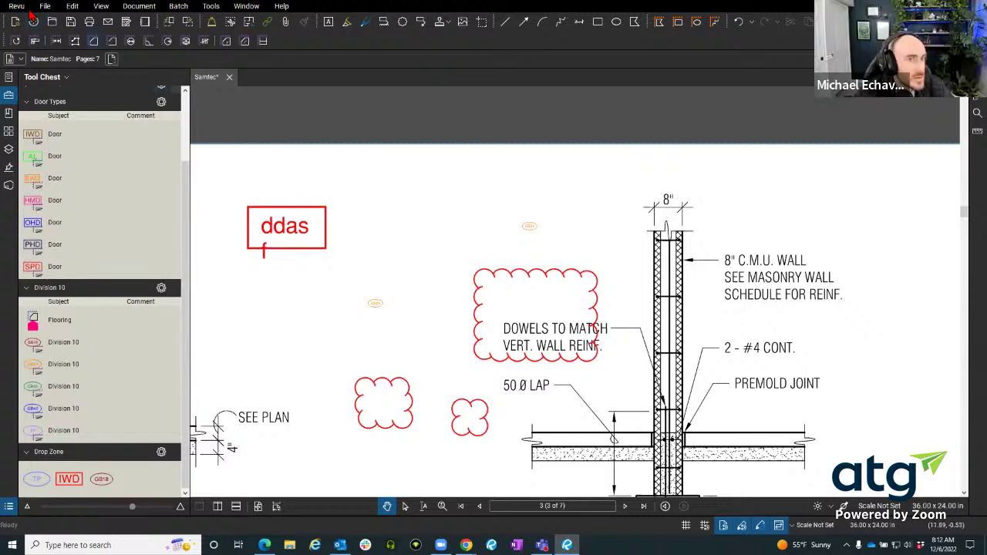
- Turn off Reuse for the markup tools and add a text box reading "dsf" beside the ddasf rectangle
{"action": "left_click", "coordinate": [329, 22]}
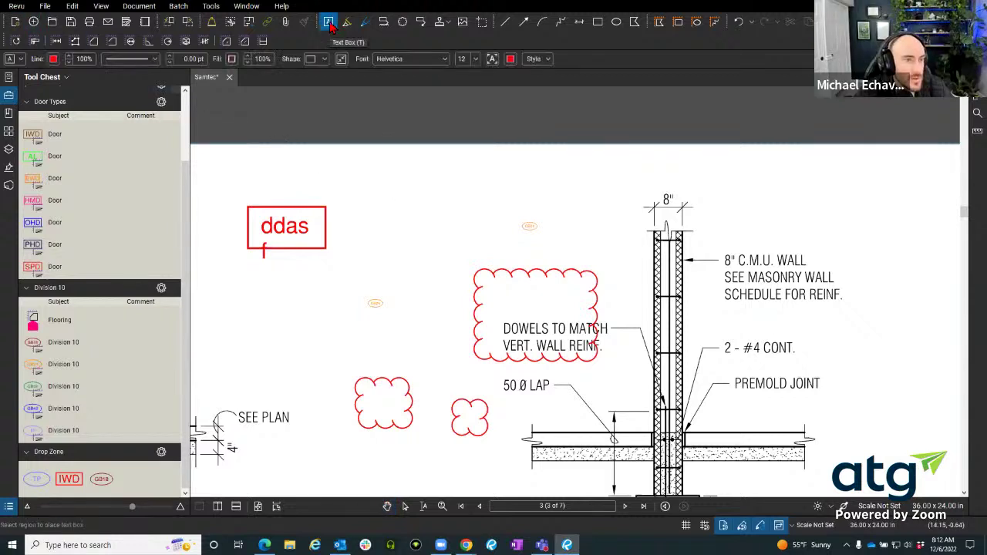
{"action": "left_click", "coordinate": [762, 528]}
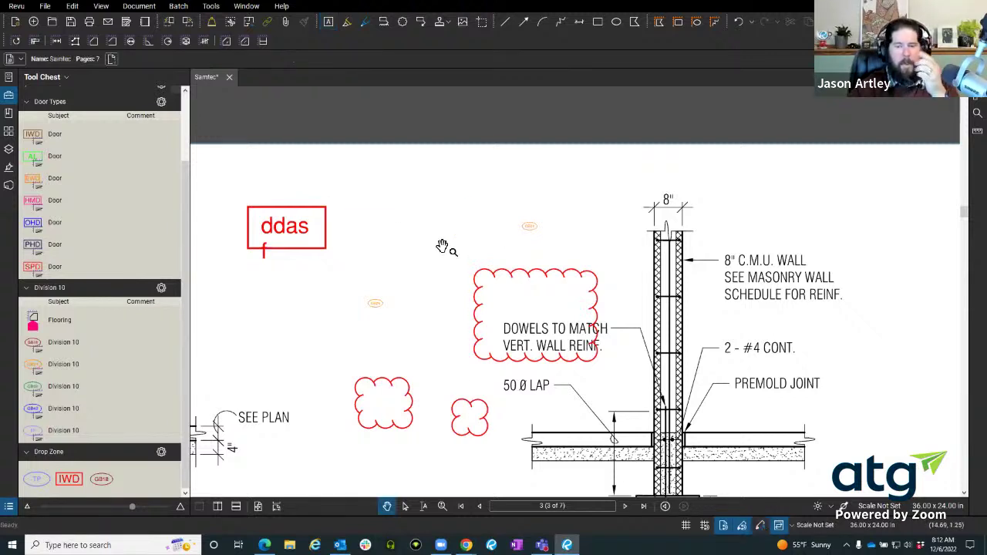
{"action": "left_click", "coordinate": [328, 21]}
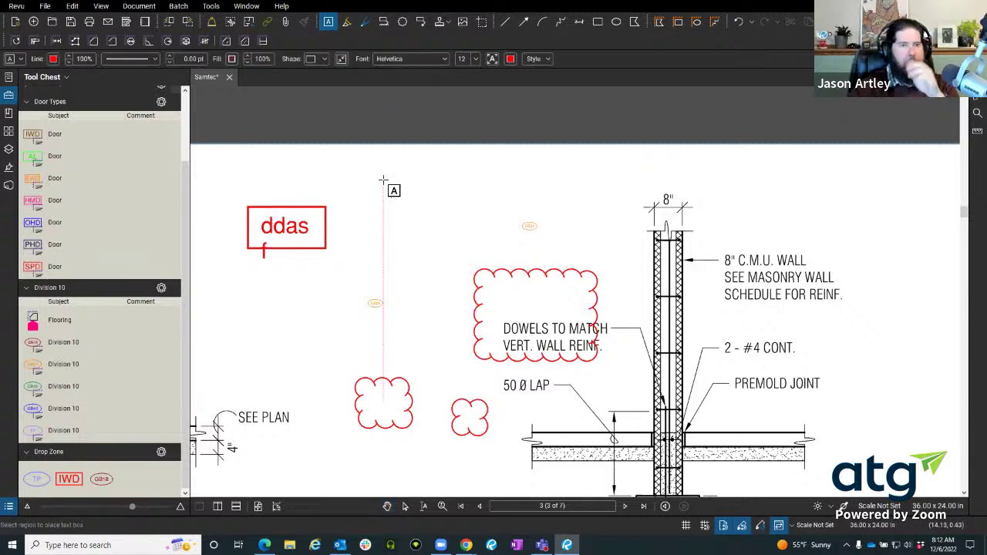
{"action": "left_click_drag", "start_coordinate": [385, 177], "coordinate": [463, 227]}
{"action": "type", "text": "dsf"}
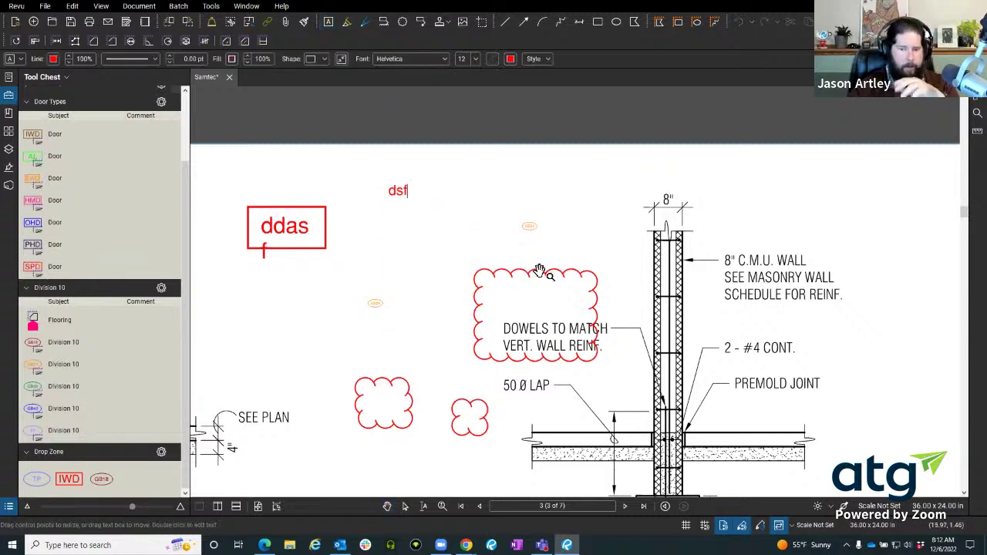
{"action": "key", "text": "Escape"}
{"action": "left_click", "coordinate": [665, 401]}
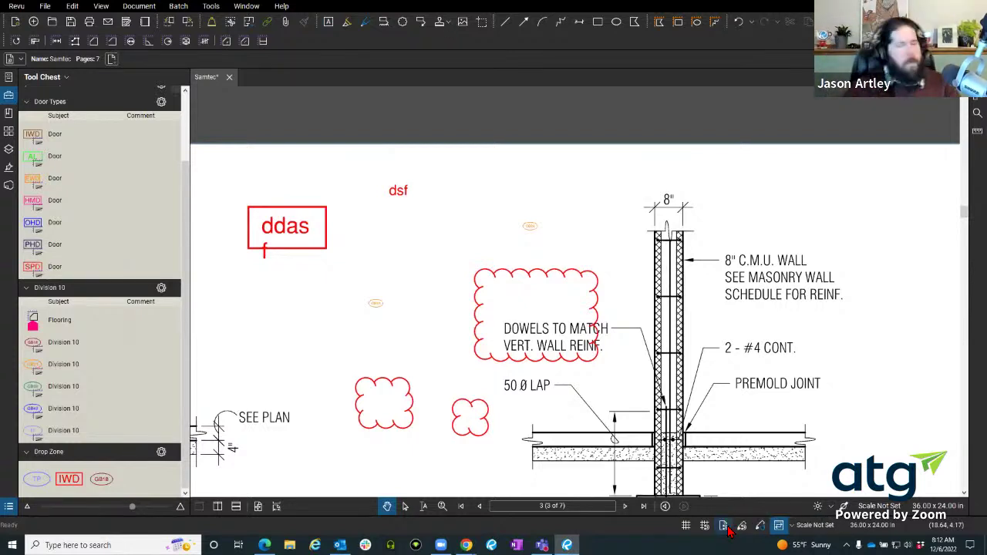
- Turn Reuse back on for the markup tools, then view the Reuse option and the list of available toolbars
{"action": "left_click", "coordinate": [743, 529]}
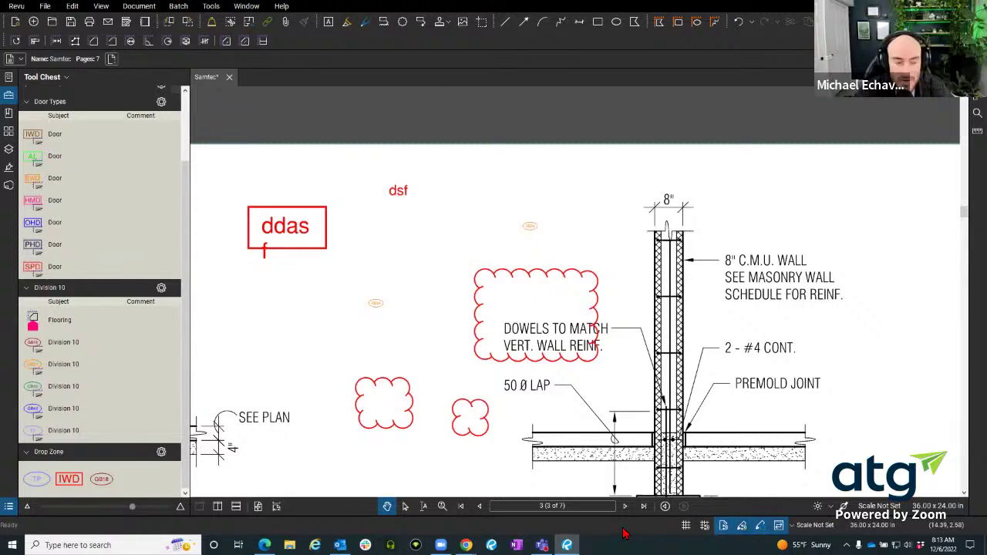
{"action": "left_click", "coordinate": [211, 6]}
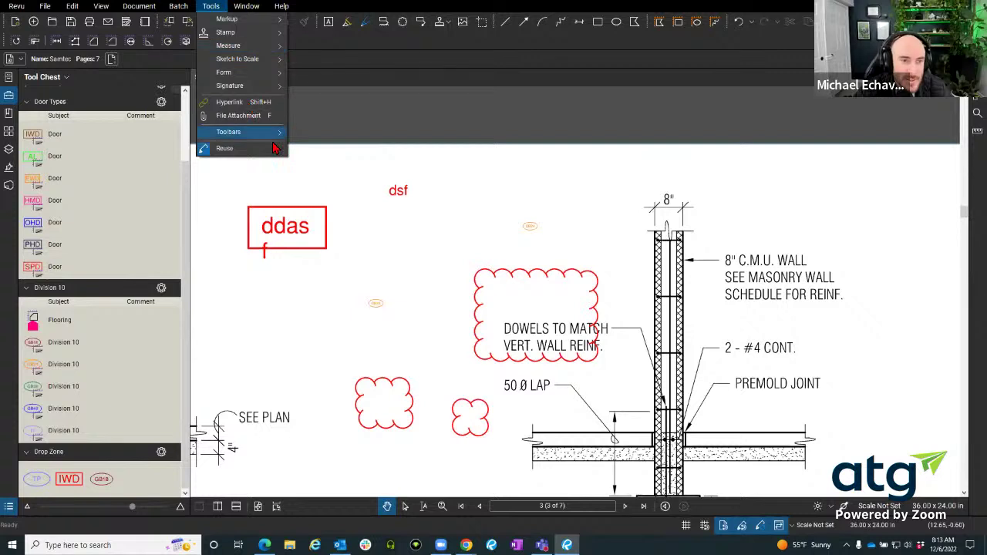
{"action": "mouse_move", "coordinate": [274, 145]}
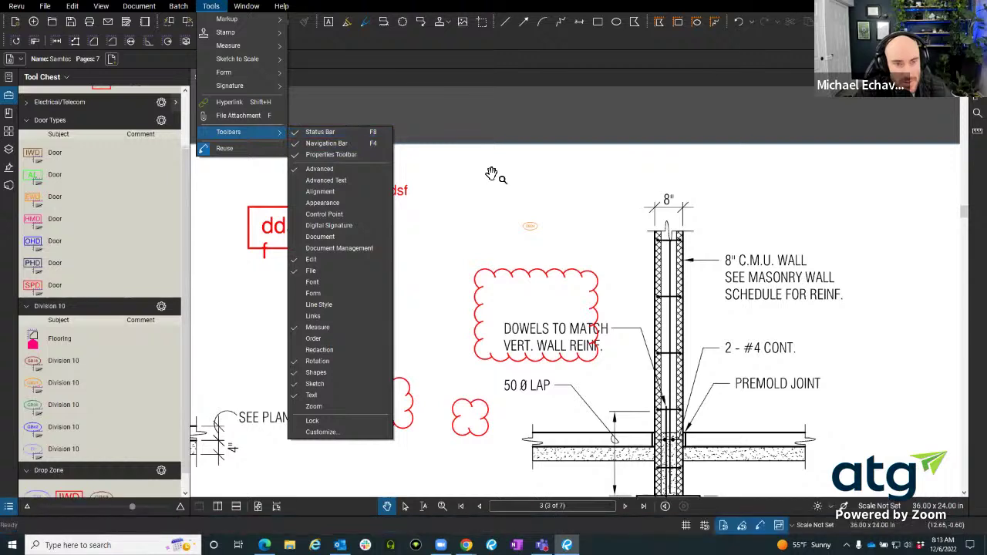
{"action": "left_click", "coordinate": [508, 198]}
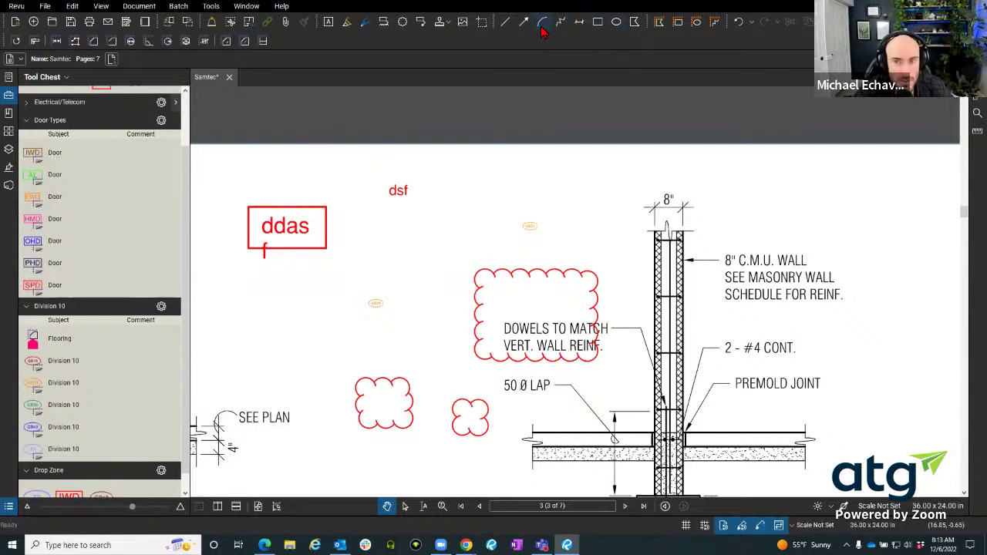
- Draw a red circle beside the dsf text and a smaller circle above the nearby GB24 marker with the Ellipse tool
{"action": "left_click", "coordinate": [616, 22]}
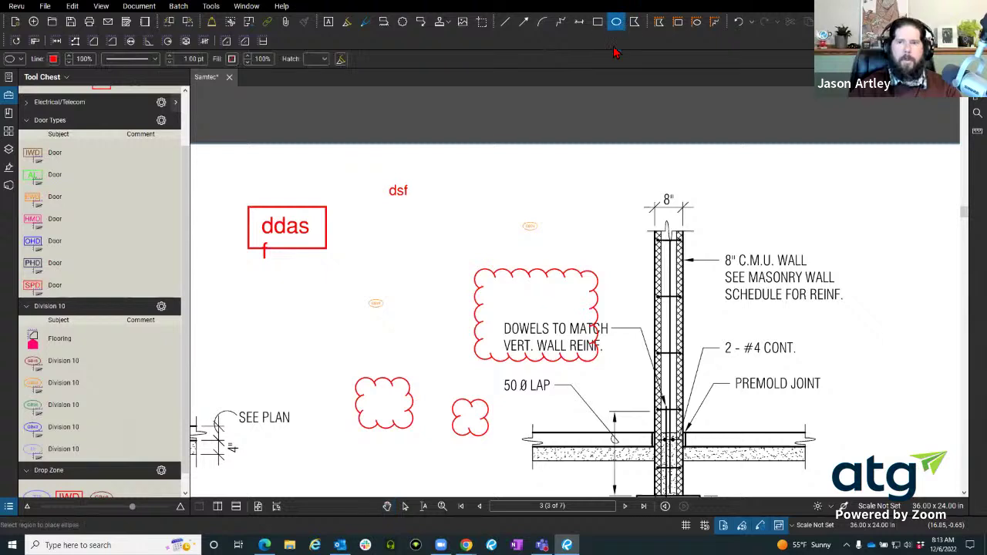
{"action": "left_click_drag", "start_coordinate": [439, 199], "coordinate": [498, 251]}
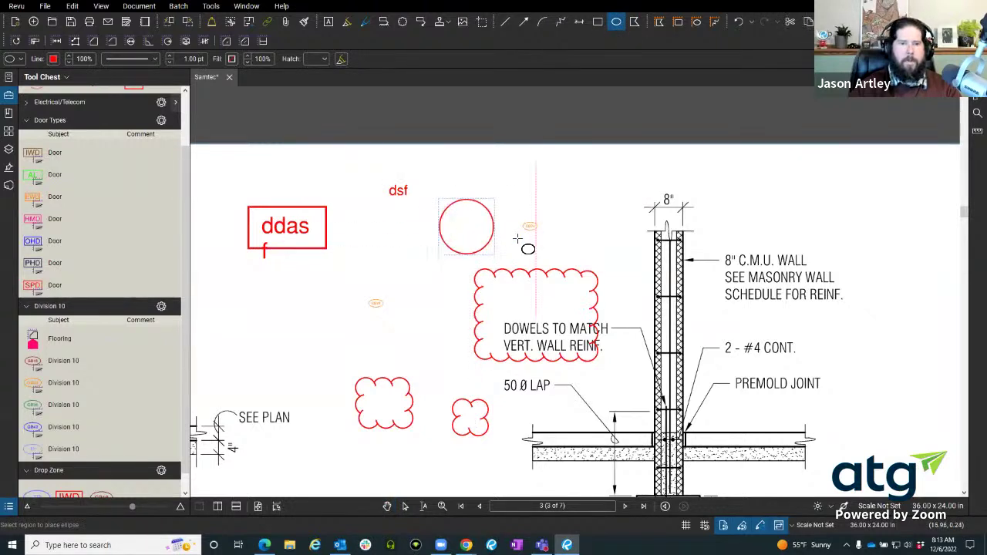
{"action": "left_click_drag", "start_coordinate": [536, 163], "coordinate": [561, 181]}
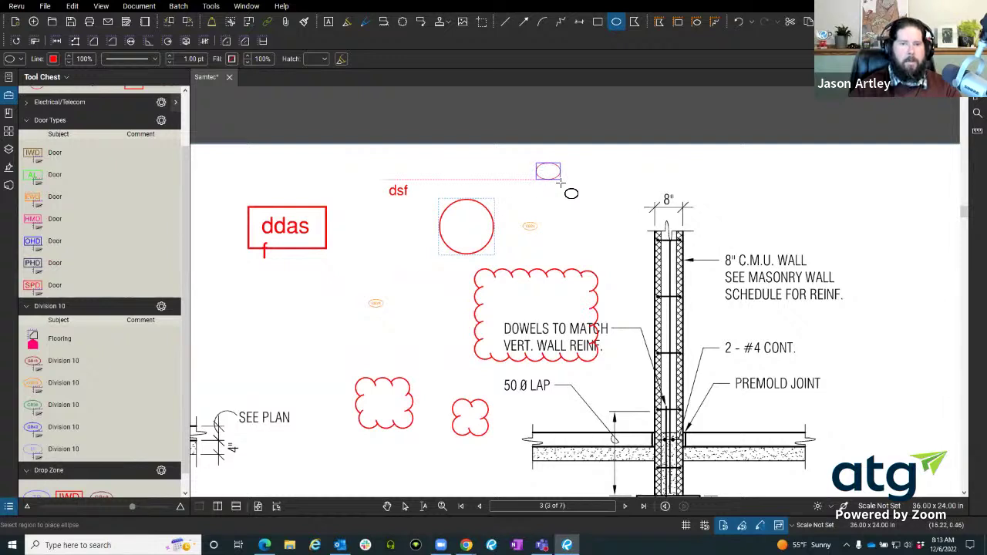
{"action": "key", "text": "Escape"}
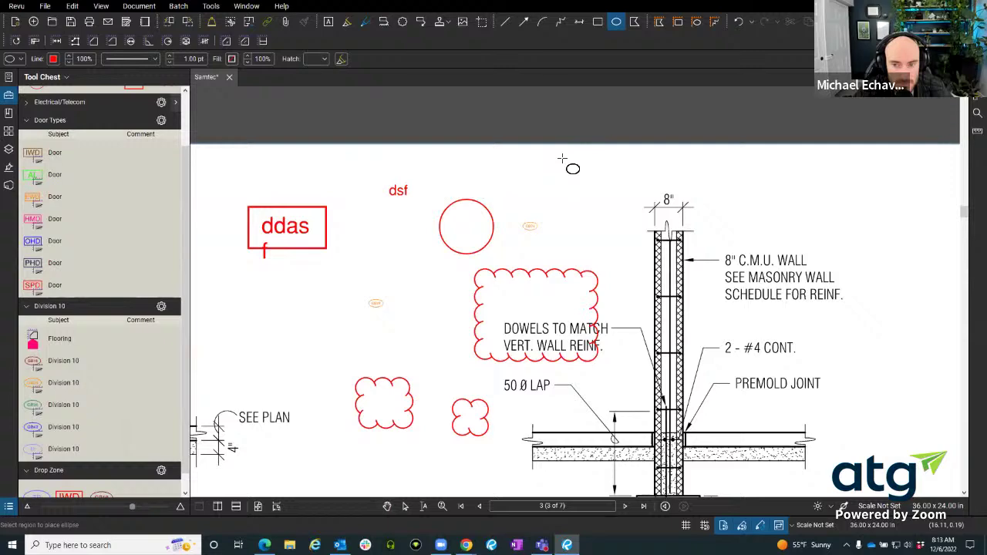
{"action": "mouse_move", "coordinate": [562, 159]}
{"action": "left_mouse_down"}
{"action": "mouse_move", "coordinate": [617, 205]}
{"action": "mouse_move", "coordinate": [560, 161]}
{"action": "left_mouse_up"}
- Draw a large circle around the small circle and the GB24 marker, and move it inside the page, clear of the neighbouring circle
{"action": "scroll", "coordinate": [561, 161], "scroll_direction": "up", "scroll_amount": 2}
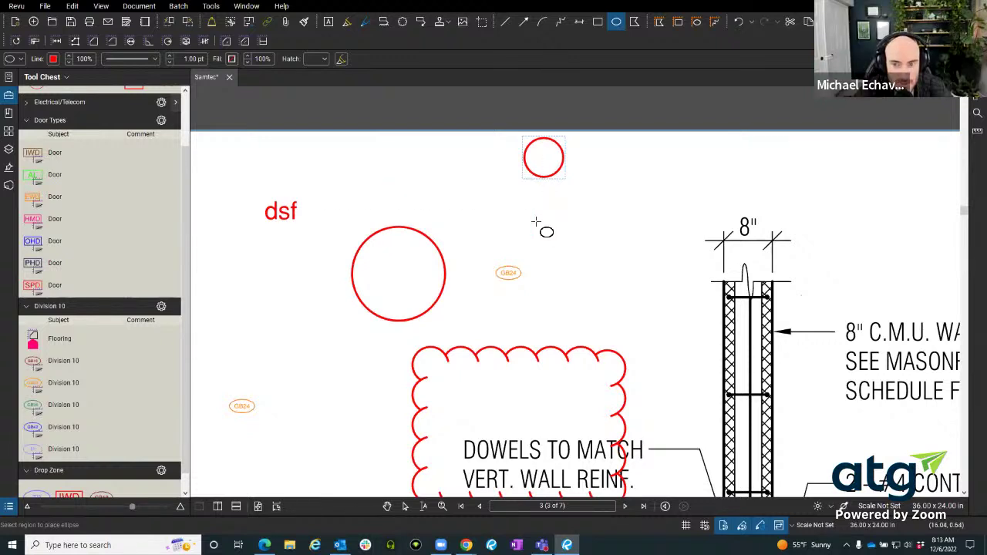
{"action": "left_click_drag", "start_coordinate": [536, 222], "coordinate": [644, 225]}
{"action": "key", "text": "Escape"}
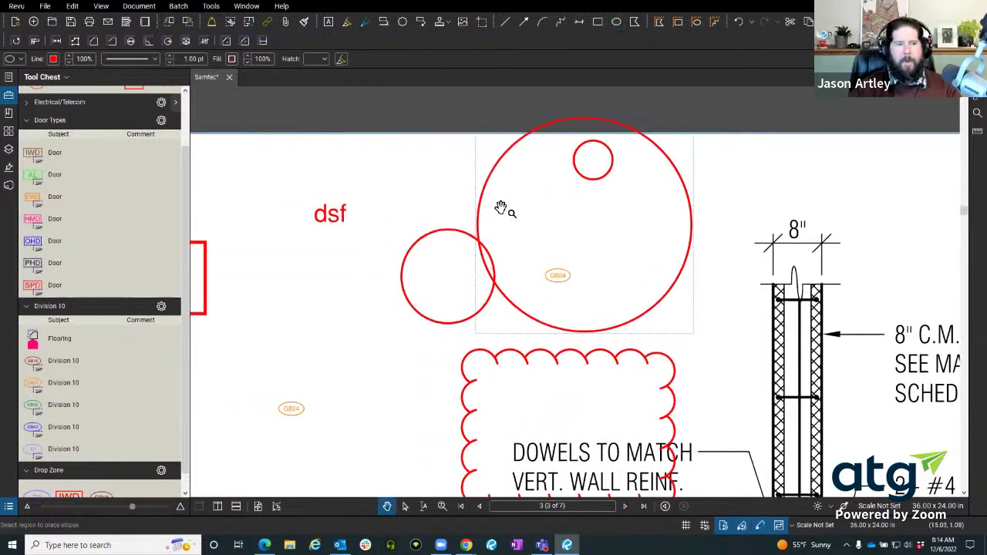
{"action": "left_click_drag", "start_coordinate": [492, 180], "coordinate": [522, 194]}
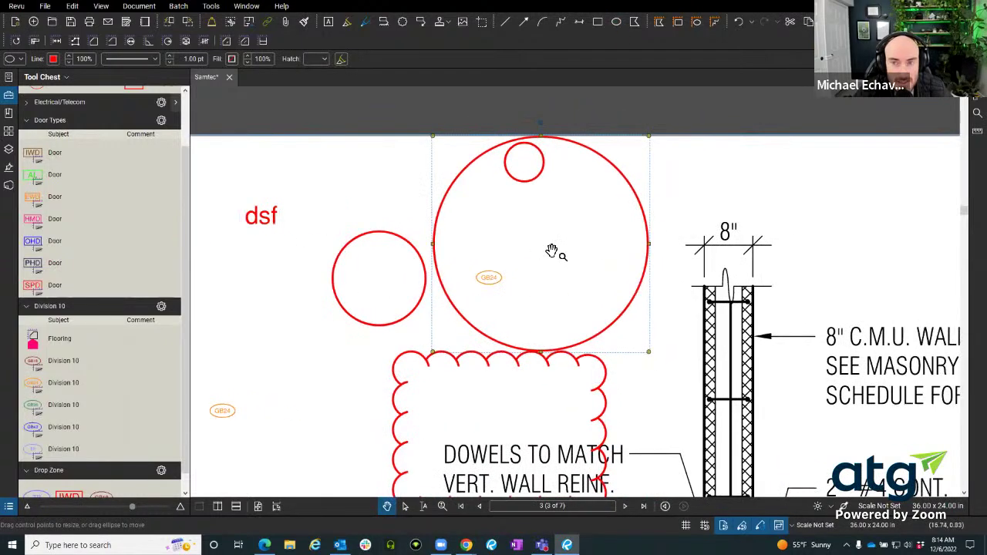
- Draw a three-point arc above the circle next to the dsf text
{"action": "left_click", "coordinate": [542, 23]}
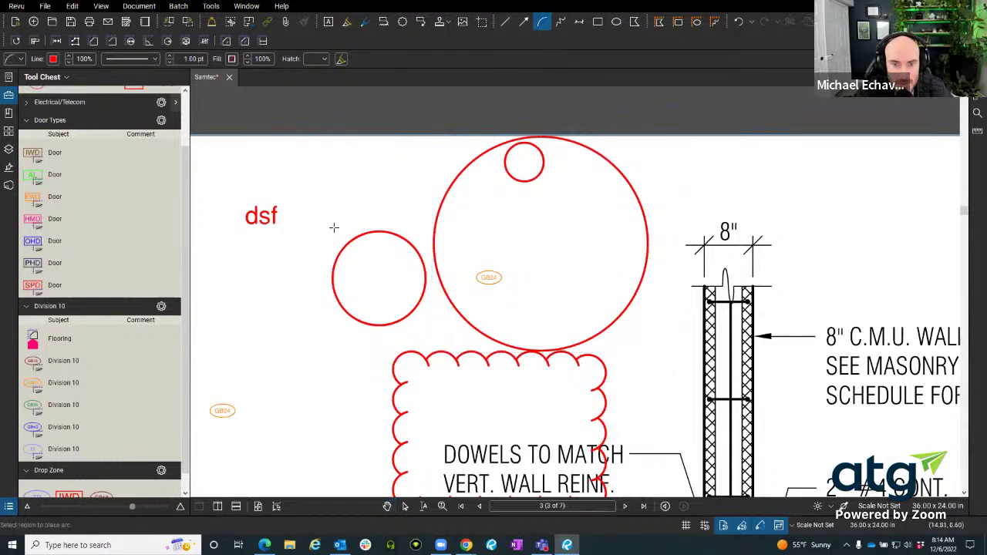
{"action": "left_click", "coordinate": [338, 215]}
{"action": "left_click", "coordinate": [372, 179]}
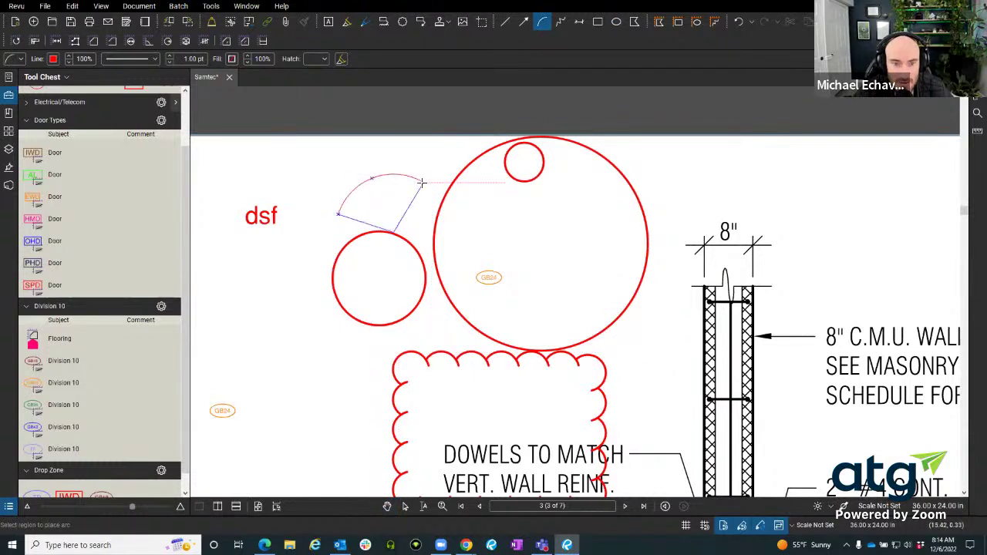
{"action": "left_click", "coordinate": [414, 174]}
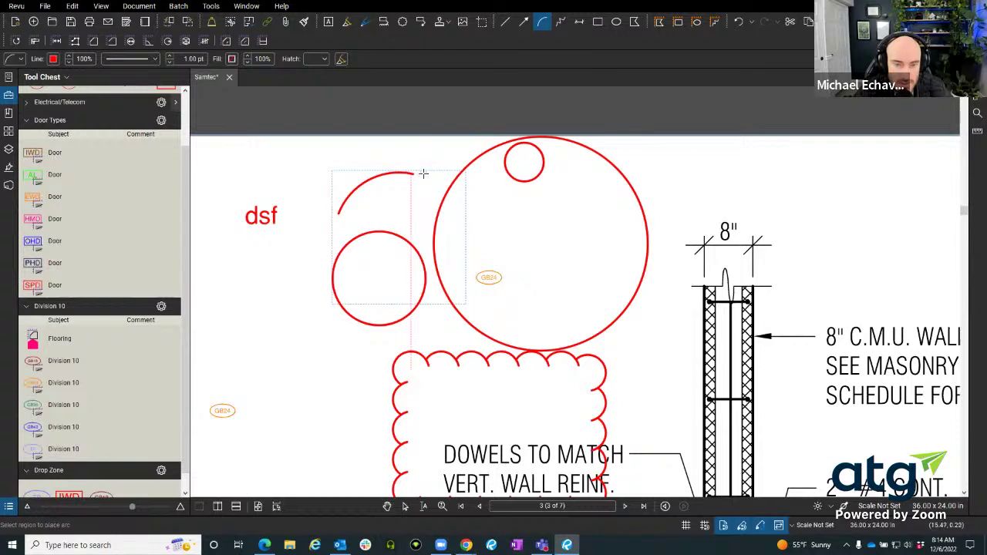
{"action": "key", "text": "Escape"}
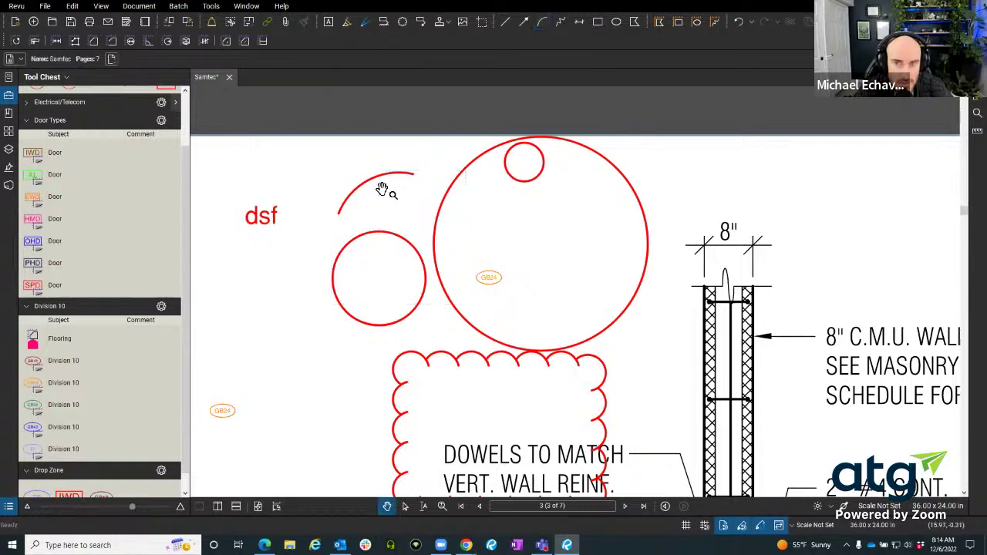
{"action": "left_click", "coordinate": [543, 23]}
{"action": "left_click_drag", "start_coordinate": [664, 187], "coordinate": [341, 167]}
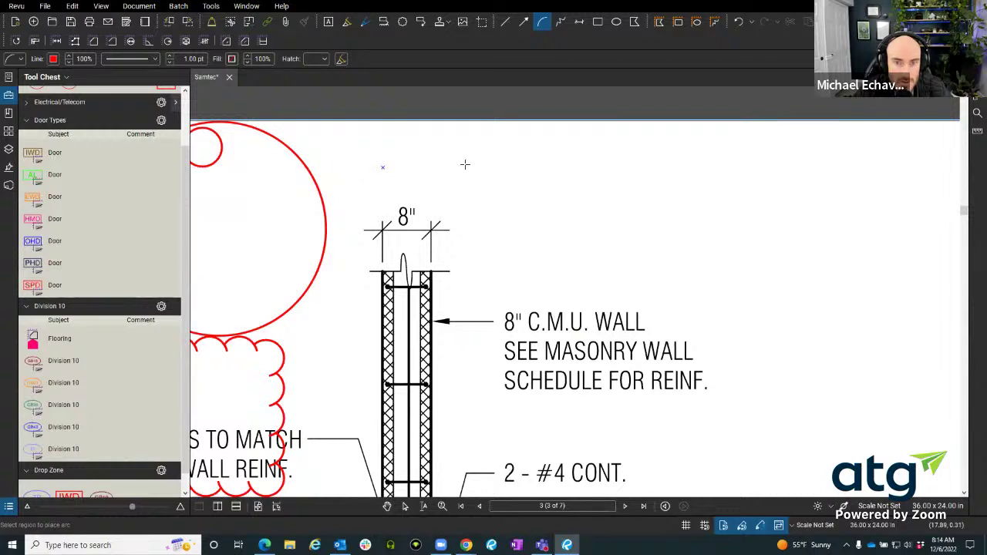
{"action": "key", "text": "Escape"}
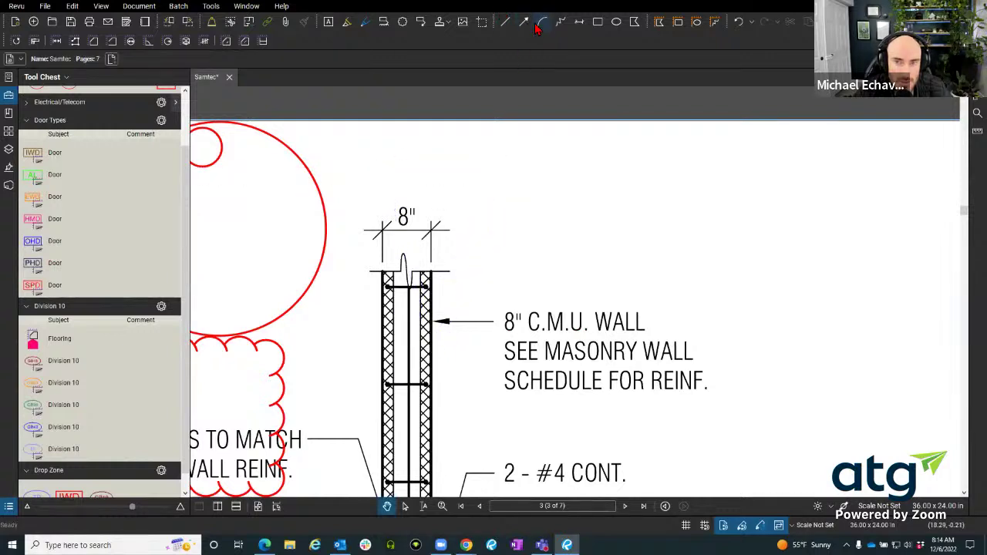
{"action": "left_click", "coordinate": [536, 24]}
{"action": "key", "text": "Escape"}
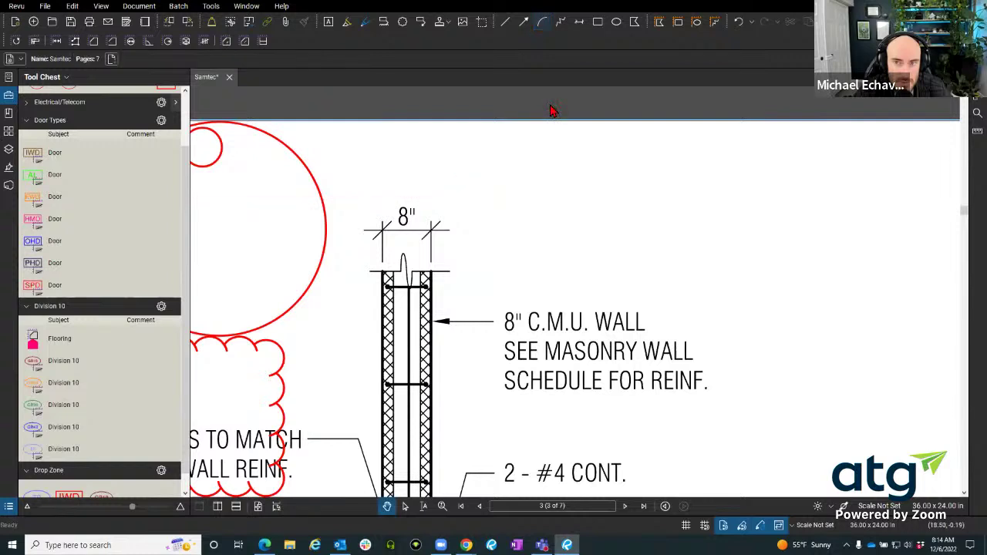
{"action": "left_click", "coordinate": [543, 25]}
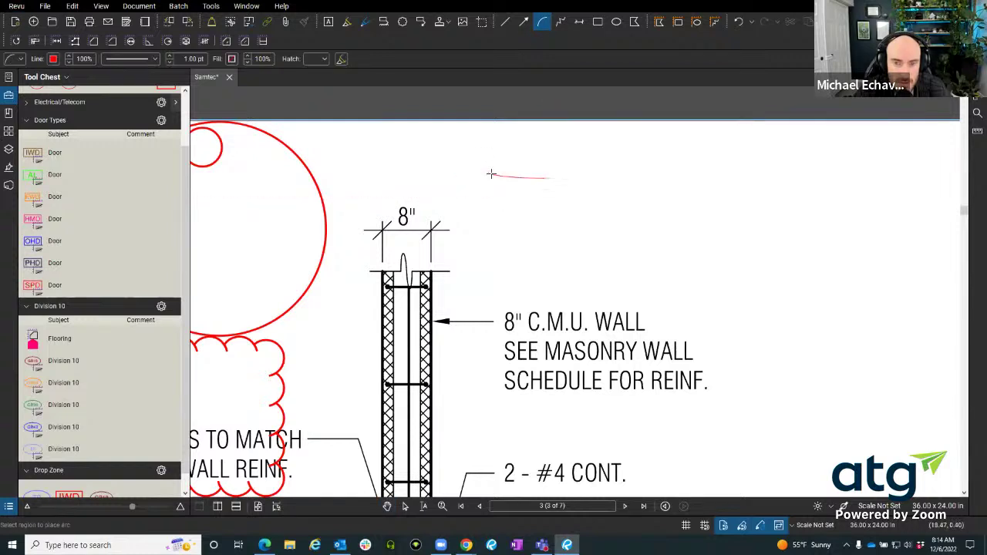
{"action": "key", "text": "Escape"}
- Draw a long three-point arc above the 8" C.M.U. WALL note
{"action": "left_click", "coordinate": [543, 22]}
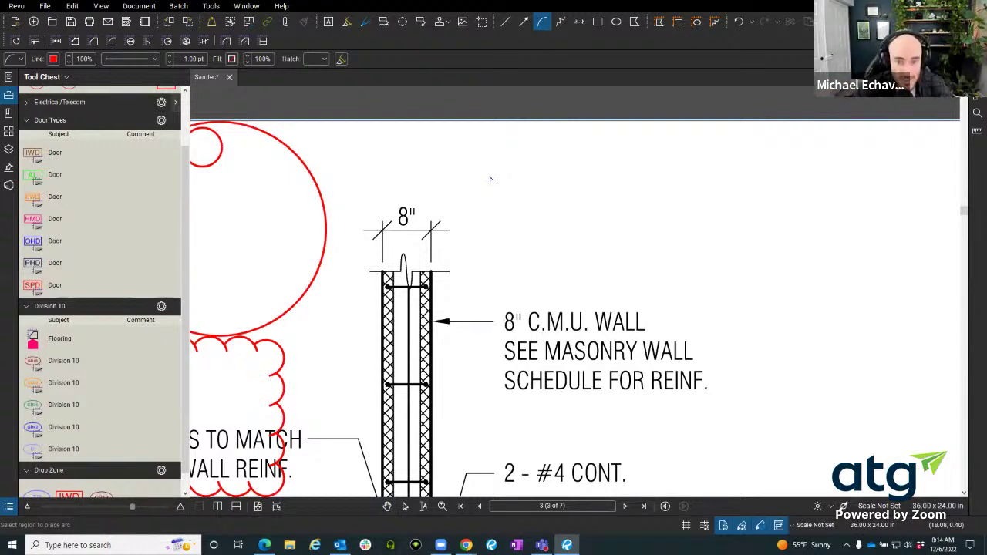
{"action": "left_click", "coordinate": [492, 178]}
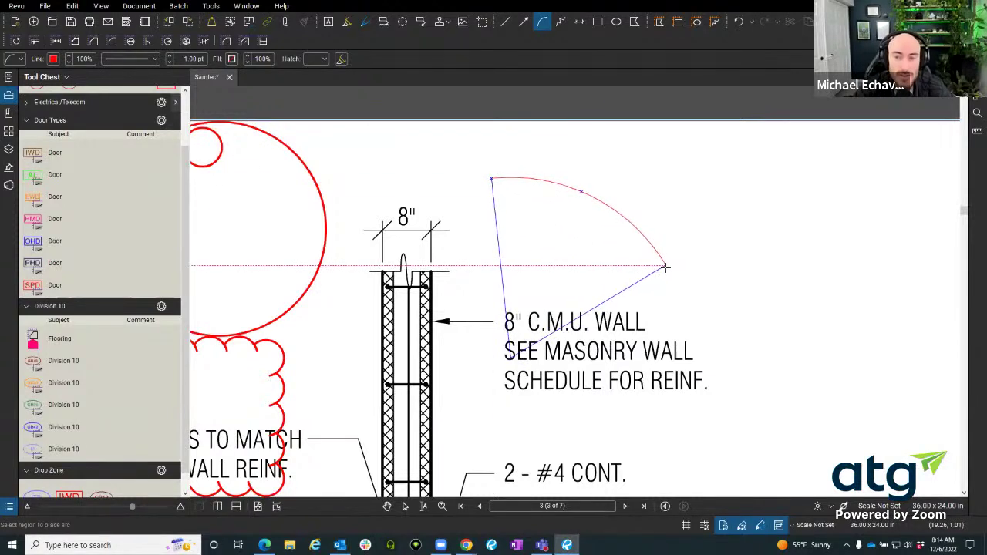
{"action": "left_click", "coordinate": [665, 268]}
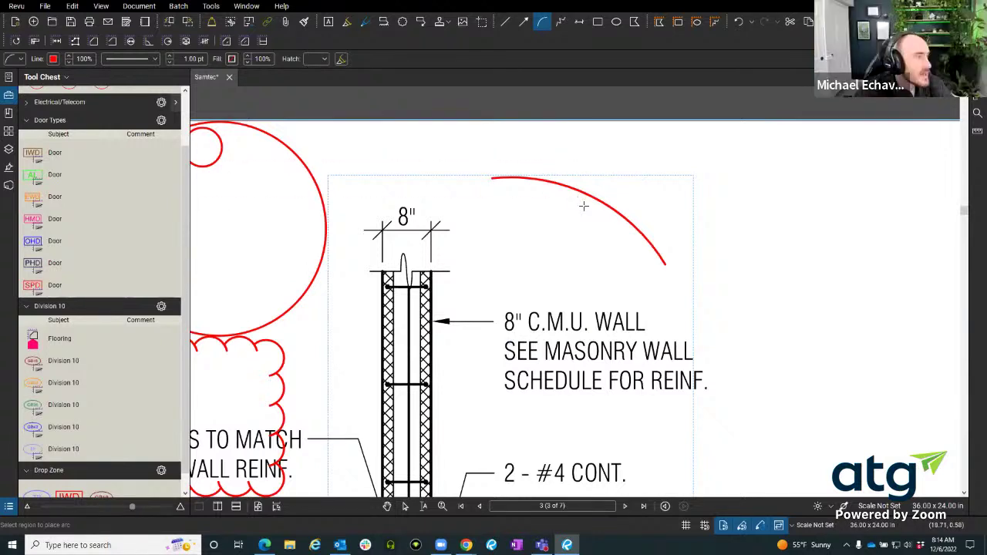
{"action": "key", "text": "Escape"}
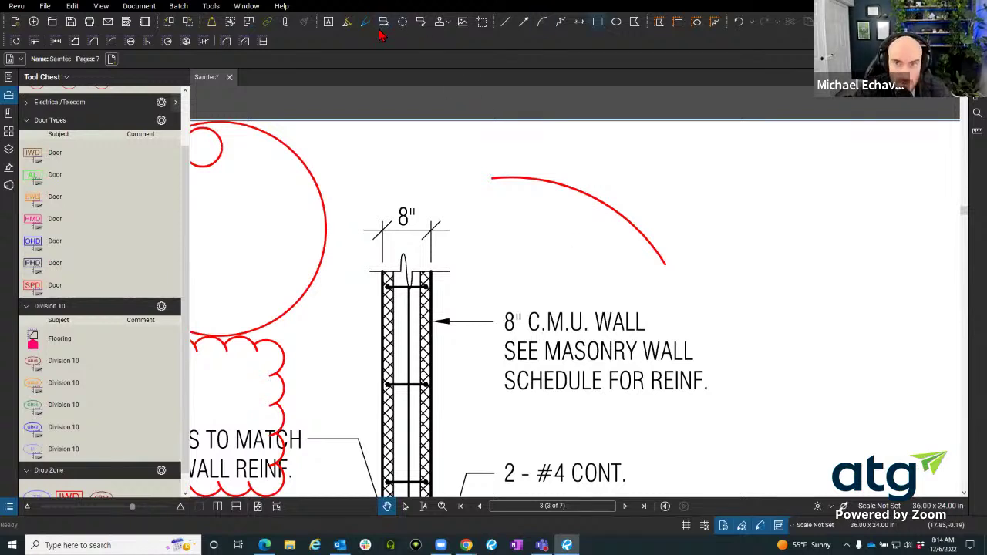
- Draw a red circle in the blank area beyond the end of the long arc, above the TOOLED EDGES side
{"action": "left_click", "coordinate": [616, 21]}
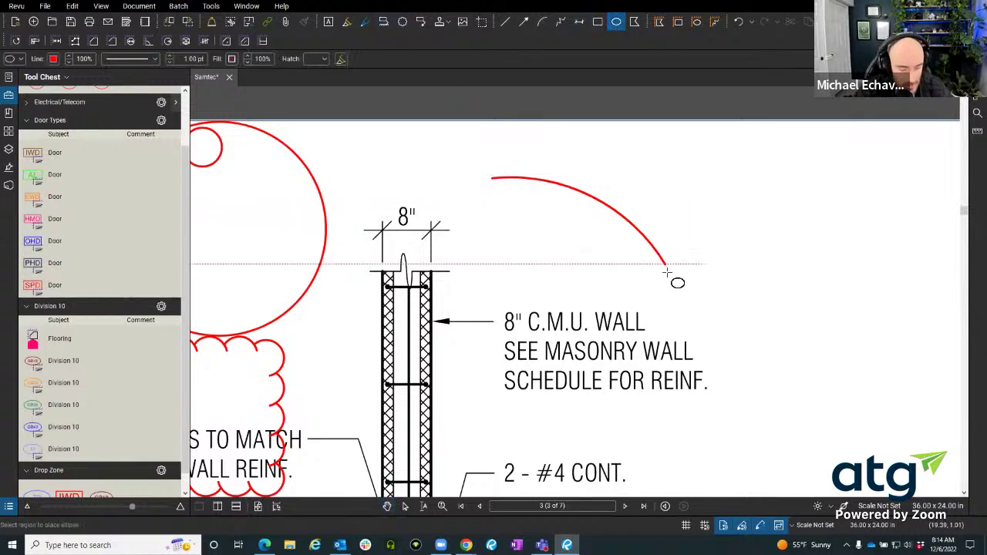
{"action": "left_click_drag", "start_coordinate": [729, 253], "coordinate": [859, 163]}
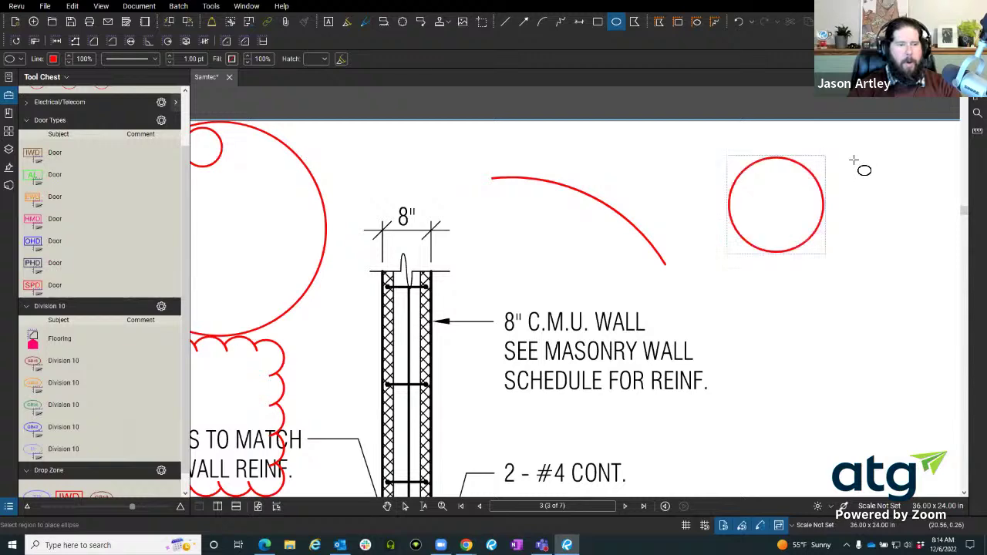
{"action": "scroll", "coordinate": [840, 224], "scroll_direction": "right", "scroll_amount": 3}
{"action": "scroll", "coordinate": [839, 224], "scroll_direction": "right", "scroll_amount": 2}
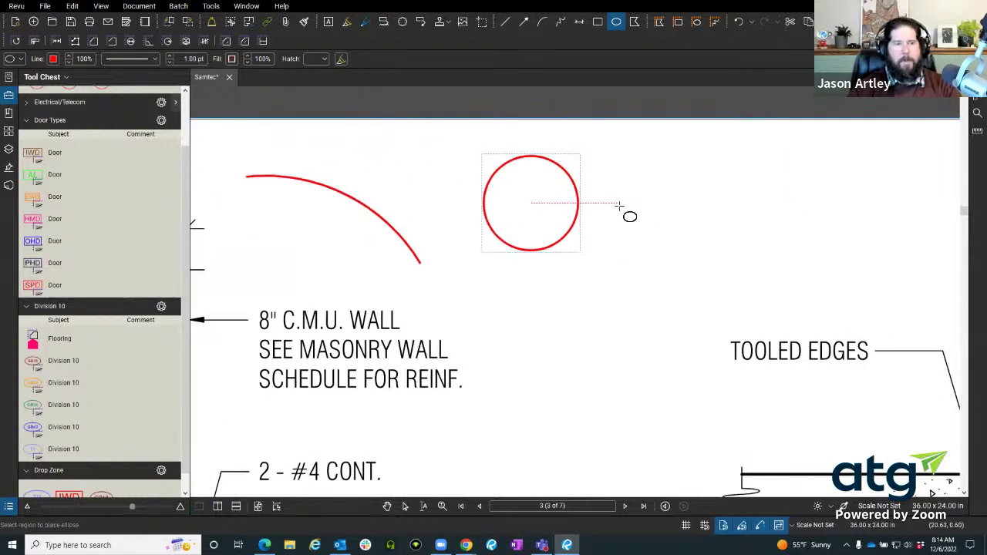
{"action": "key", "text": "Escape"}
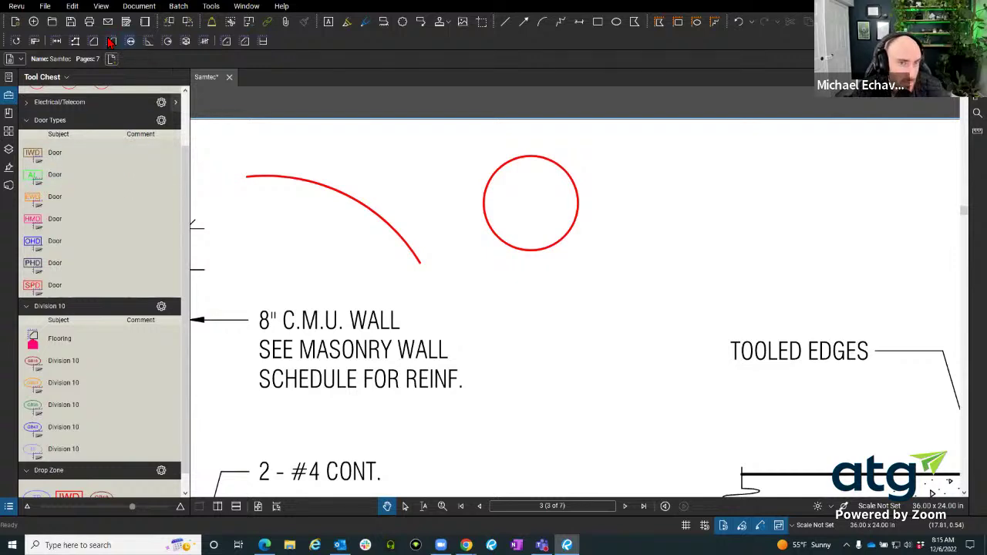
- Give the circle beside the long arc a Brick hatch and copy its formatting to the arc with Format Painter
{"action": "left_click", "coordinate": [487, 239]}
{"action": "left_click", "coordinate": [316, 58]}
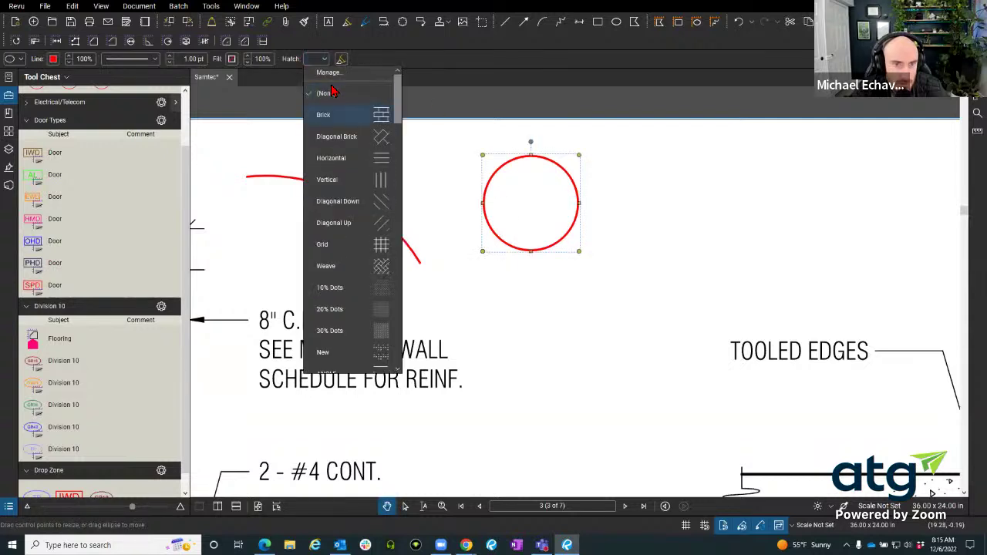
{"action": "left_click", "coordinate": [324, 114]}
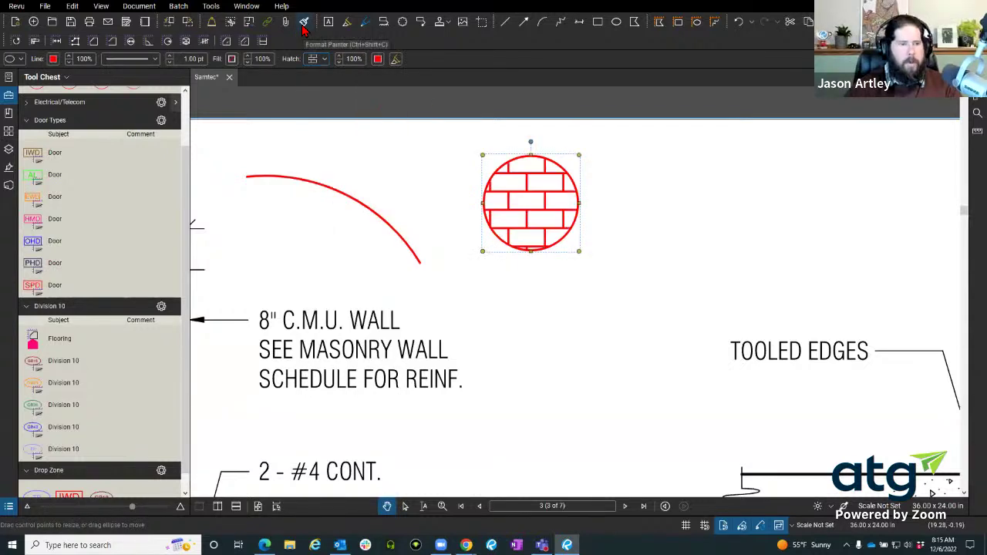
{"action": "left_click", "coordinate": [404, 231]}
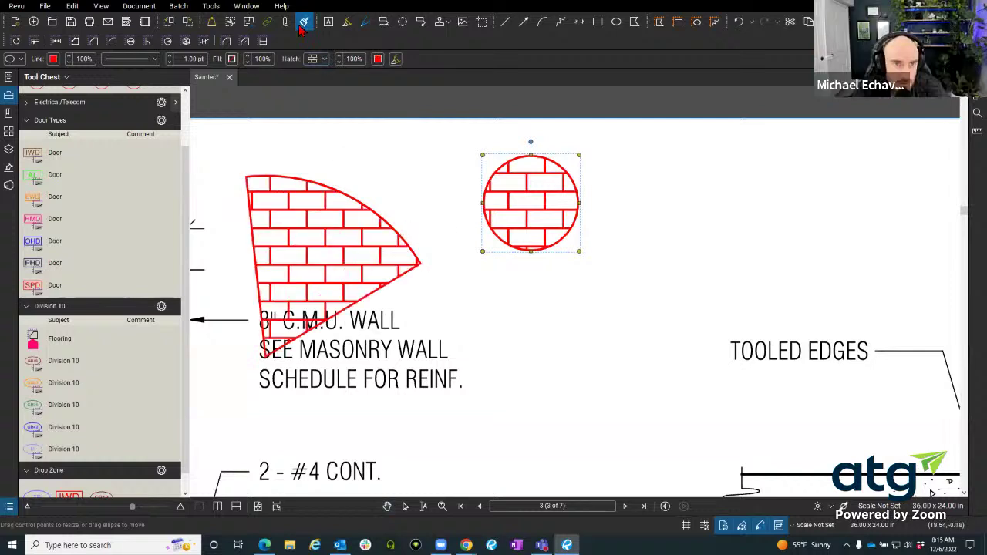
{"action": "key", "text": "Escape"}
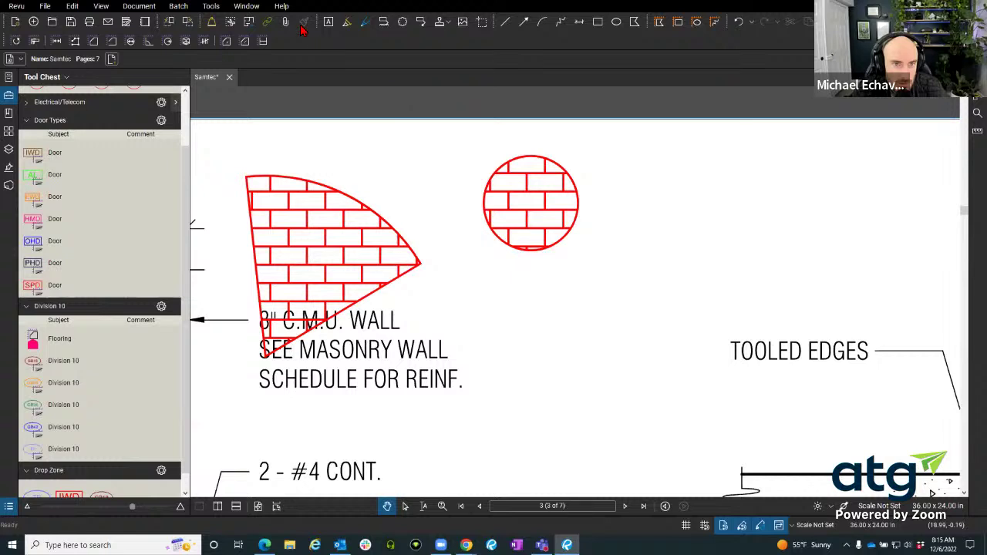
{"action": "left_click", "coordinate": [513, 209]}
{"action": "left_click", "coordinate": [305, 25]}
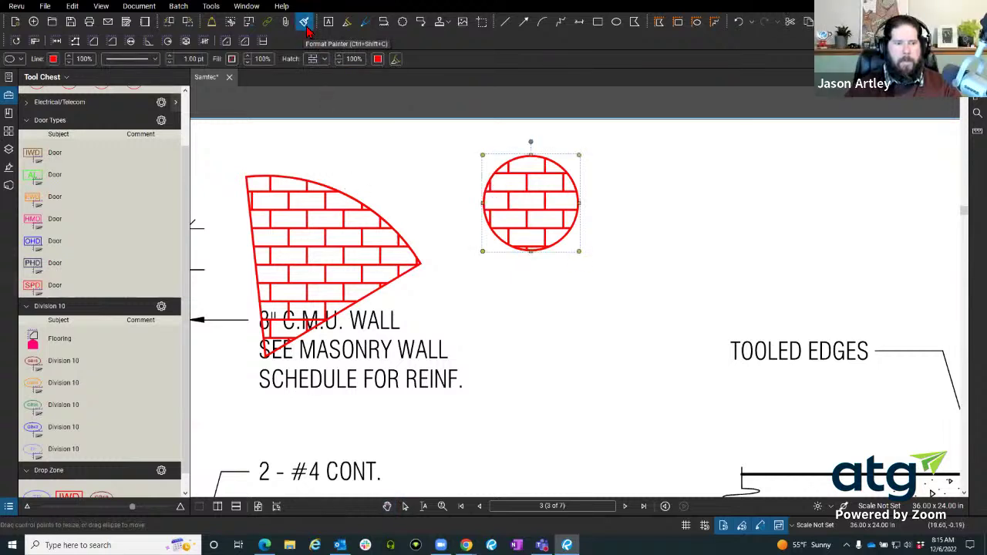
{"action": "scroll", "coordinate": [212, 193], "scroll_direction": "left", "scroll_amount": 3}
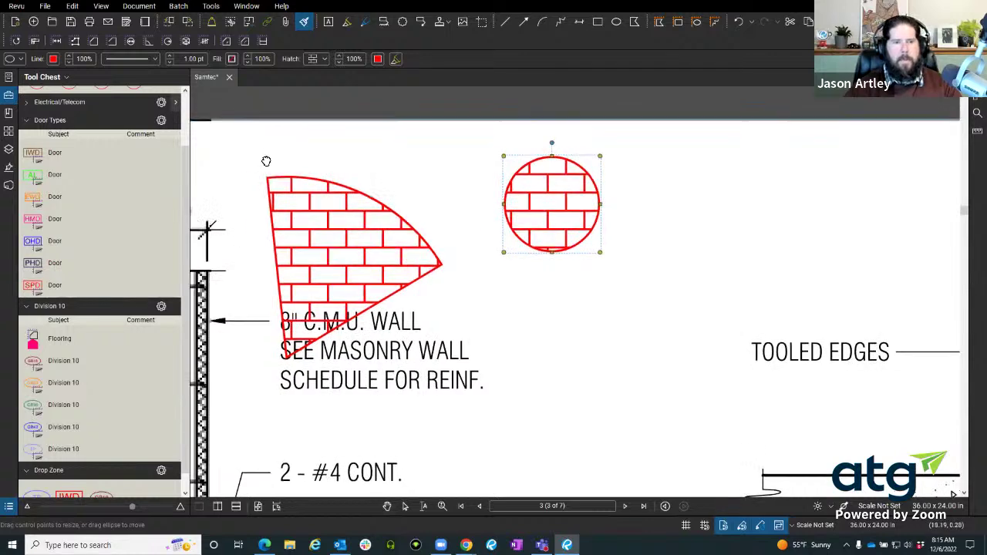
{"action": "scroll", "coordinate": [212, 194], "scroll_direction": "down", "scroll_amount": 3}
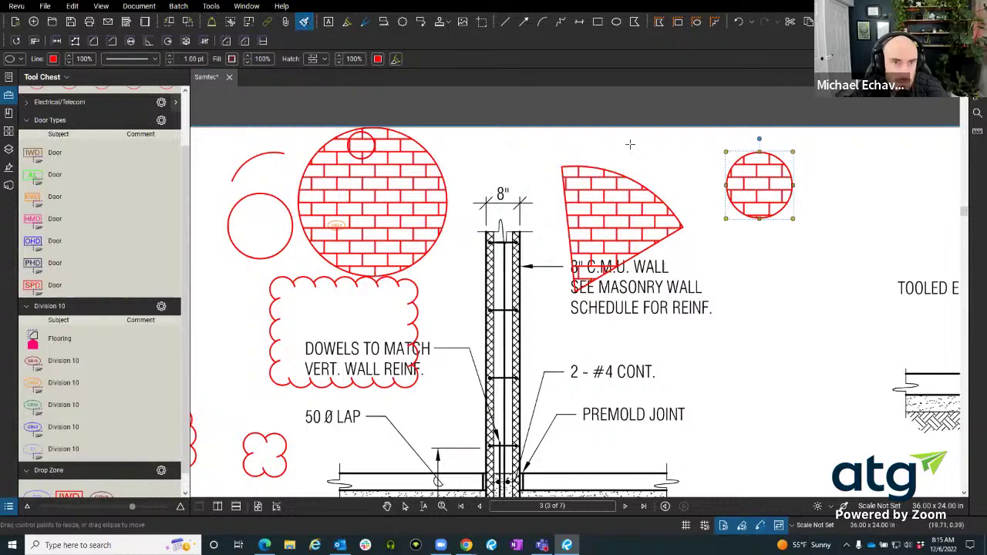
{"action": "key", "text": "Escape"}
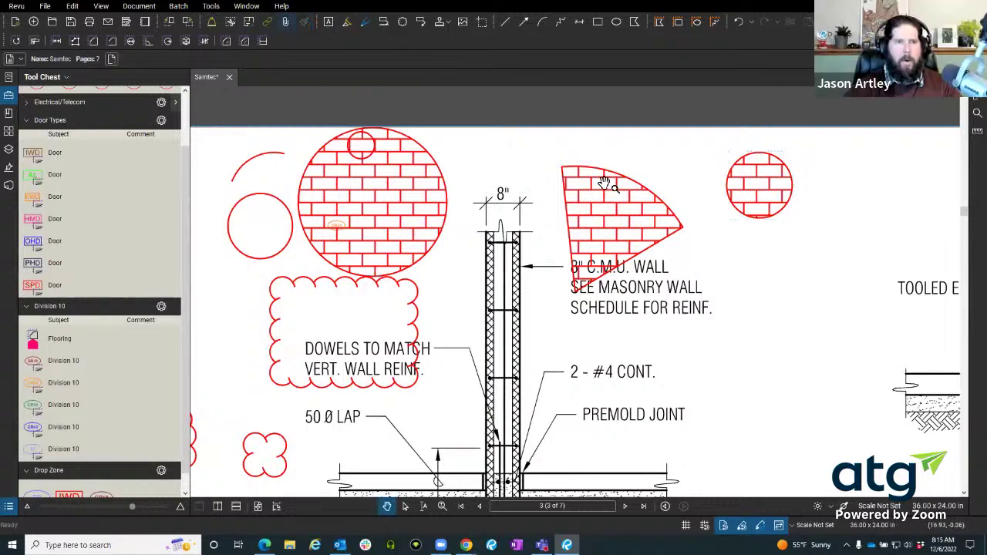
- Copy the small hatched circle's Brick formatting to the unhatched circle and arc beside the large hatched circle with Format Painter
{"action": "left_click", "coordinate": [723, 195]}
{"action": "left_click", "coordinate": [304, 20]}
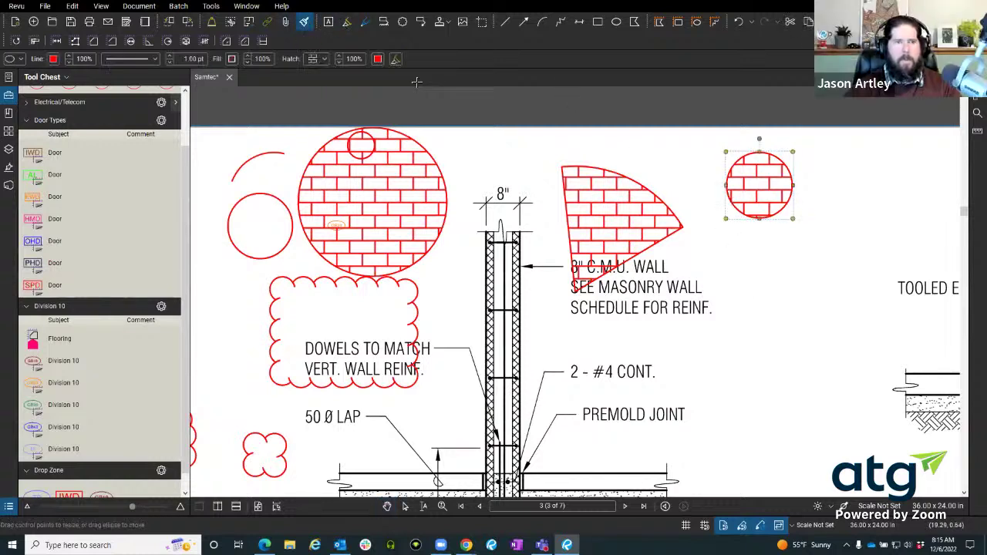
{"action": "left_click", "coordinate": [287, 205]}
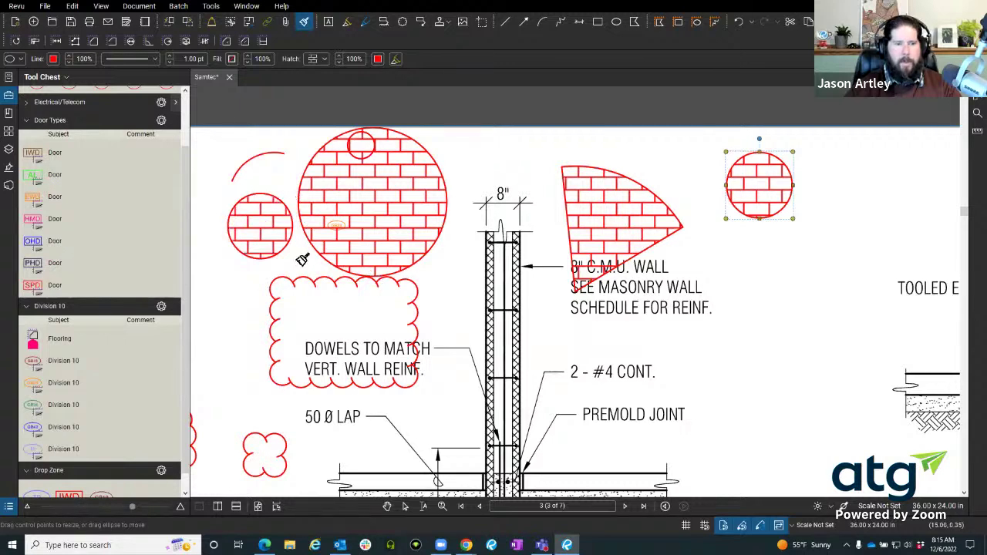
{"action": "left_click", "coordinate": [303, 207]}
{"action": "key", "text": "Escape"}
{"action": "scroll", "coordinate": [320, 226], "scroll_direction": "down", "scroll_amount": 3}
{"action": "scroll", "coordinate": [458, 285], "scroll_direction": "up", "scroll_amount": 2}
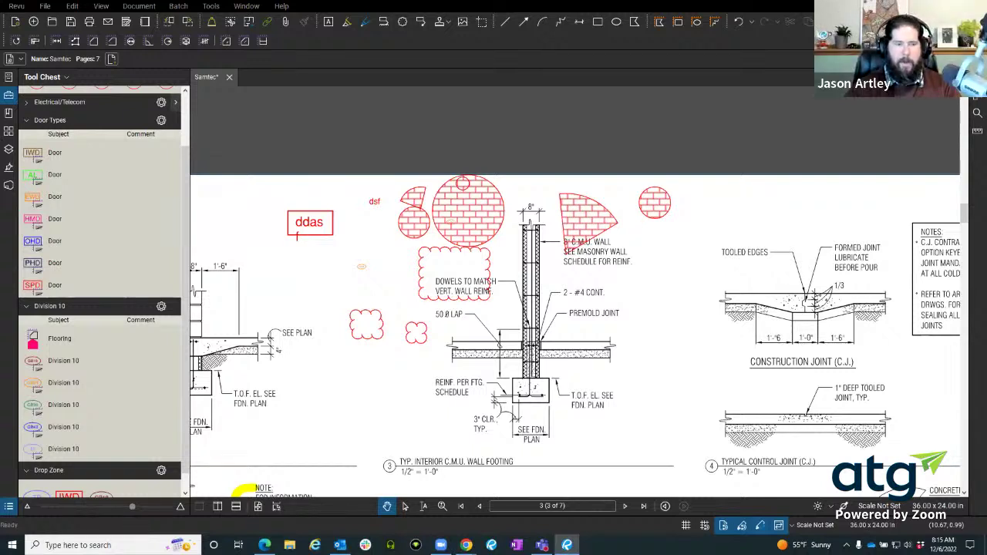
{"action": "scroll", "coordinate": [489, 253], "scroll_direction": "up", "scroll_amount": 5}
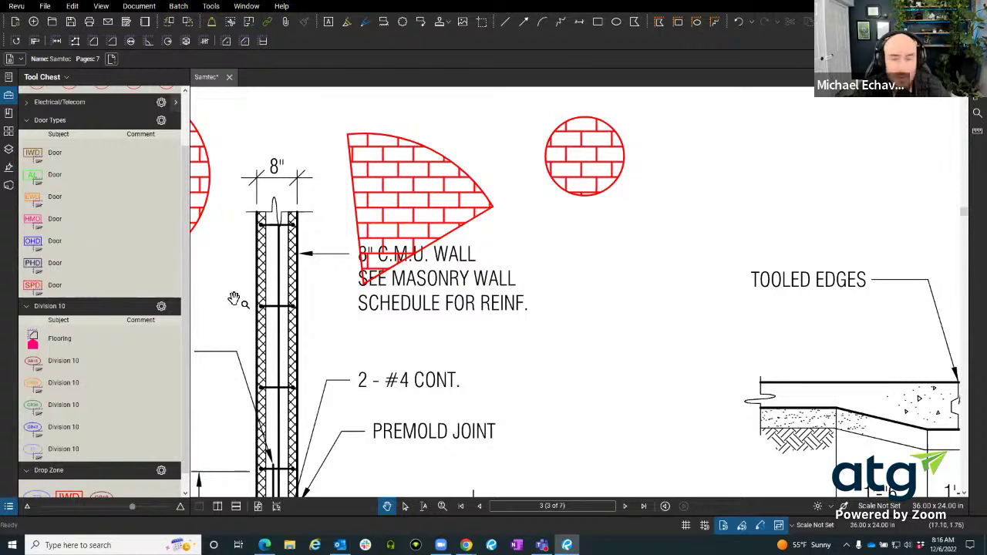
{"action": "scroll", "coordinate": [417, 300], "scroll_direction": "down", "scroll_amount": 5}
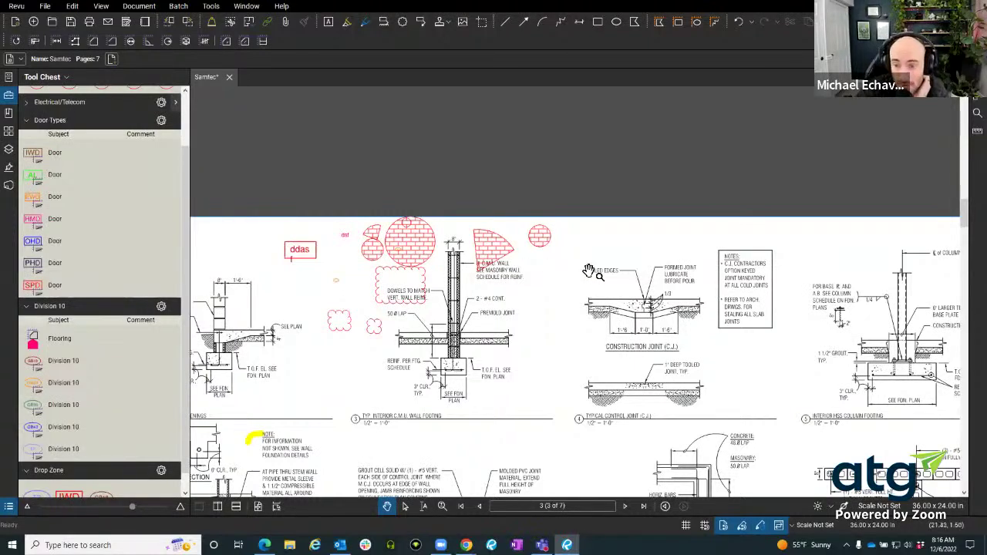
{"action": "scroll", "coordinate": [633, 232], "scroll_direction": "up", "scroll_amount": 8}
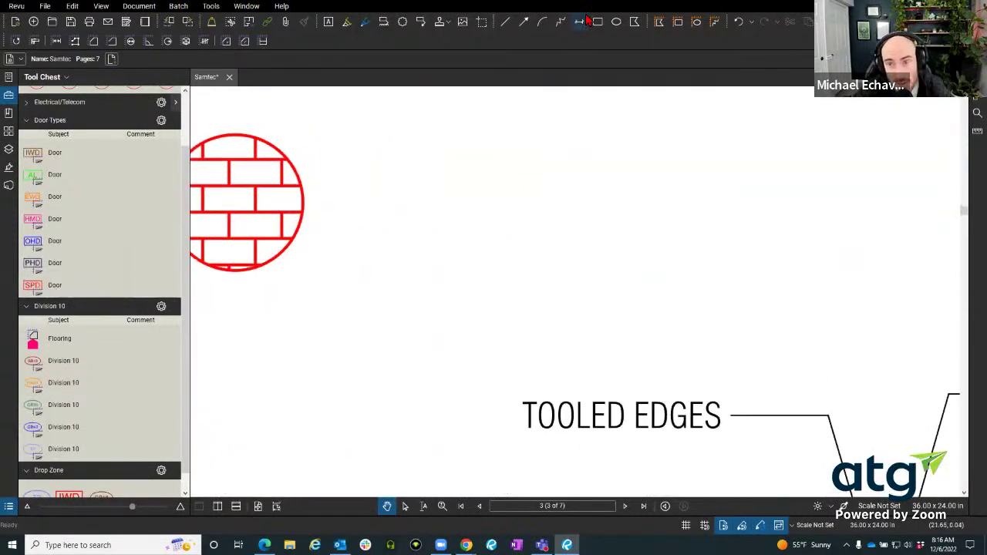
{"action": "left_click", "coordinate": [578, 22]}
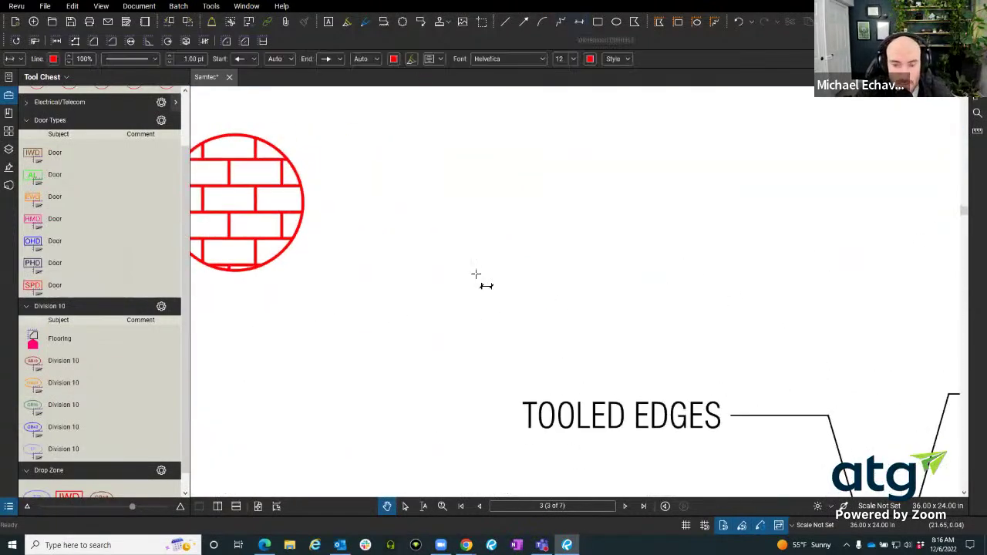
{"action": "left_click_drag", "start_coordinate": [476, 274], "coordinate": [686, 269]}
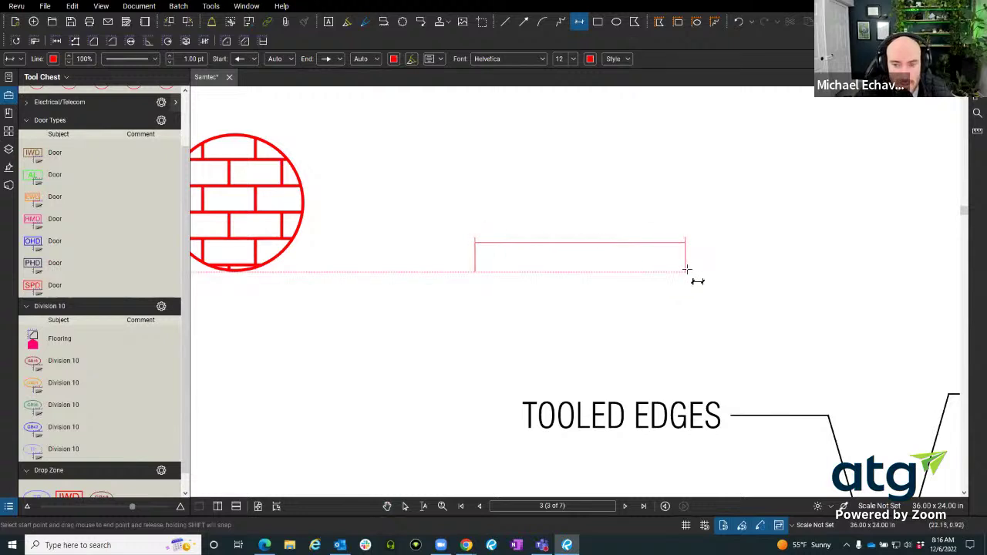
{"action": "key", "text": "Escape"}
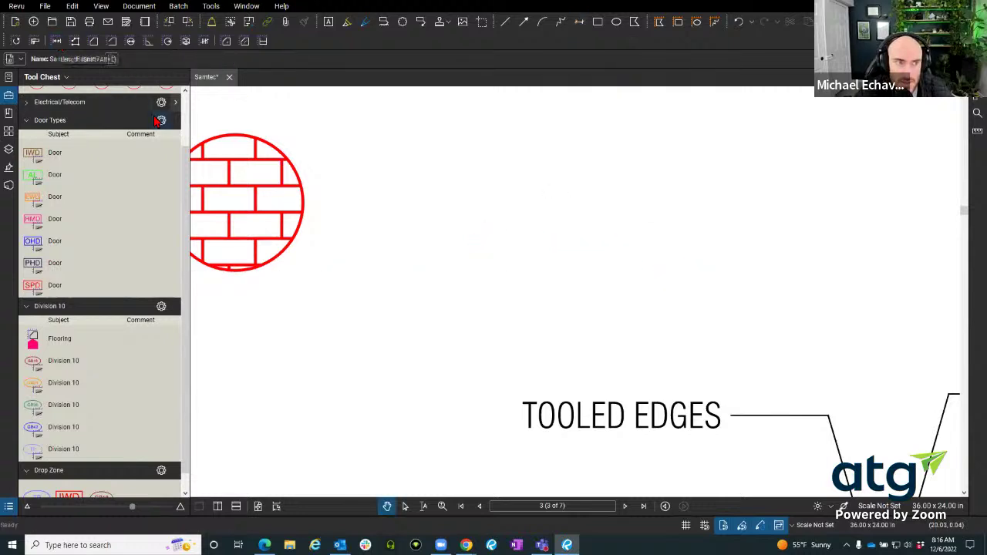
- Apply the preset scale 3/32" = 1'-0" to page 2, the foundation plan
{"action": "left_click", "coordinate": [479, 507]}
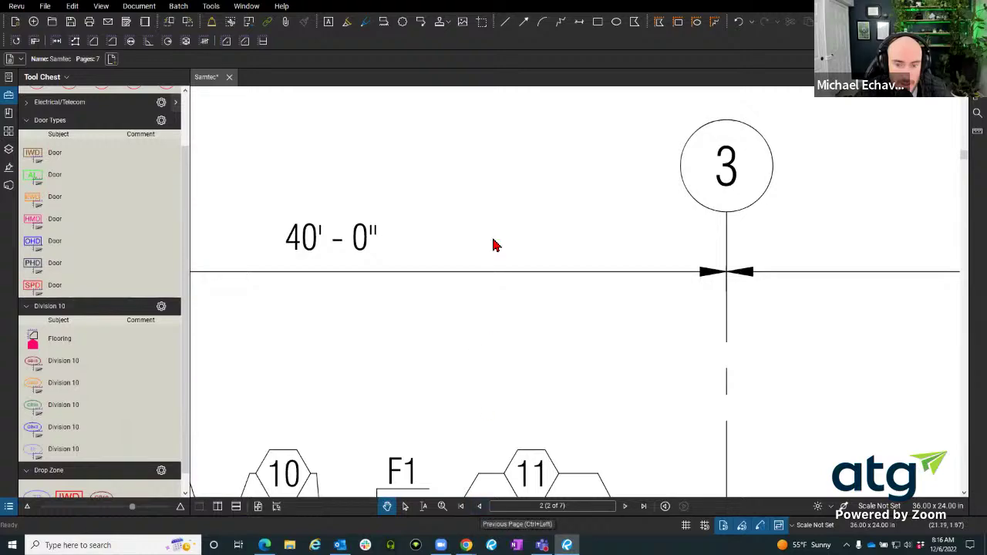
{"action": "scroll", "coordinate": [419, 319], "scroll_direction": "down", "scroll_amount": 5}
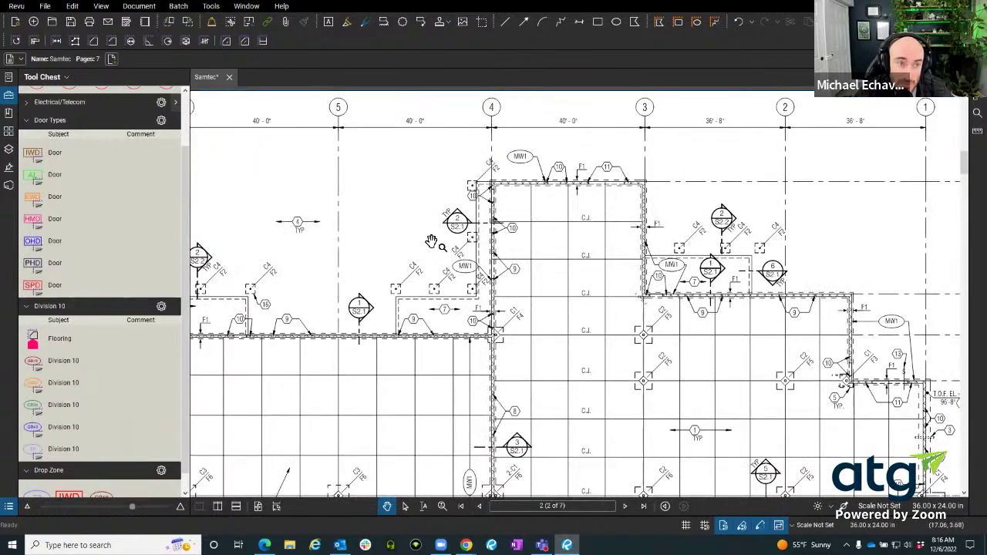
{"action": "left_click_drag", "start_coordinate": [436, 241], "coordinate": [541, 196]}
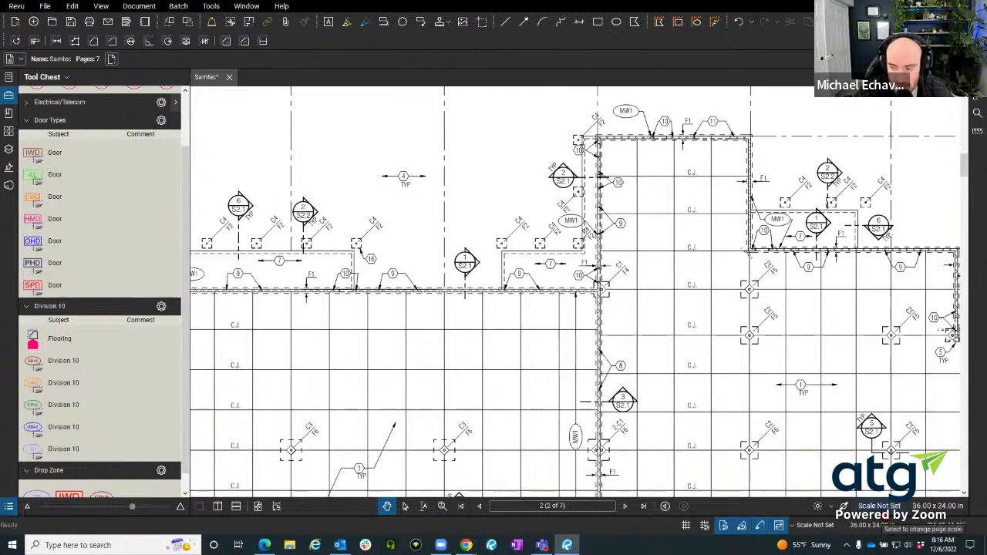
{"action": "scroll", "coordinate": [640, 198], "scroll_direction": "down", "scroll_amount": 5}
{"action": "scroll", "coordinate": [419, 462], "scroll_direction": "up", "scroll_amount": 5}
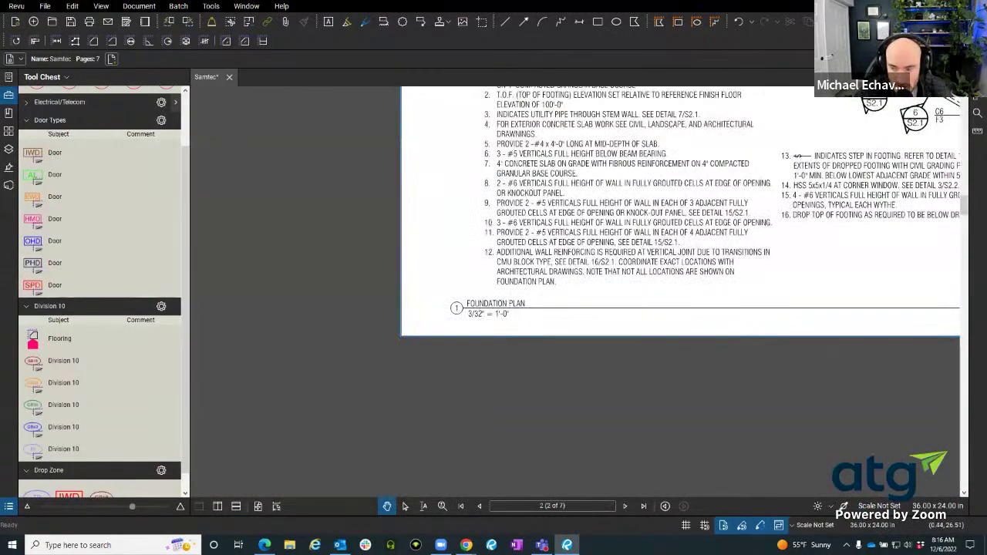
{"action": "left_click", "coordinate": [456, 261]}
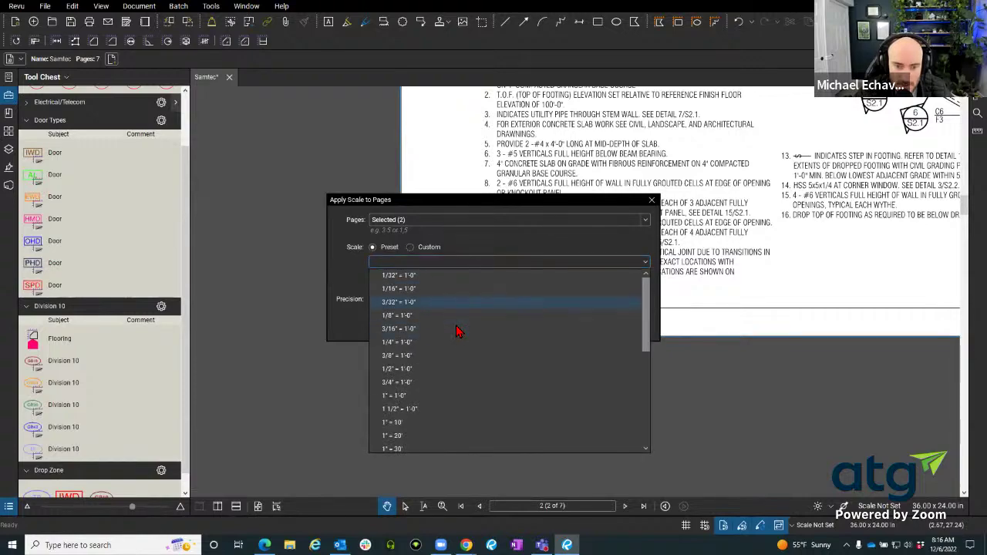
{"action": "left_click", "coordinate": [463, 330]}
{"action": "left_click", "coordinate": [591, 326]}
- Add a length measurement between two adjacent vertical grid lines in the bay between the upper two C.J. labels
{"action": "scroll", "coordinate": [414, 360], "scroll_direction": "down", "scroll_amount": 5}
{"action": "scroll", "coordinate": [490, 267], "scroll_direction": "up", "scroll_amount": 8}
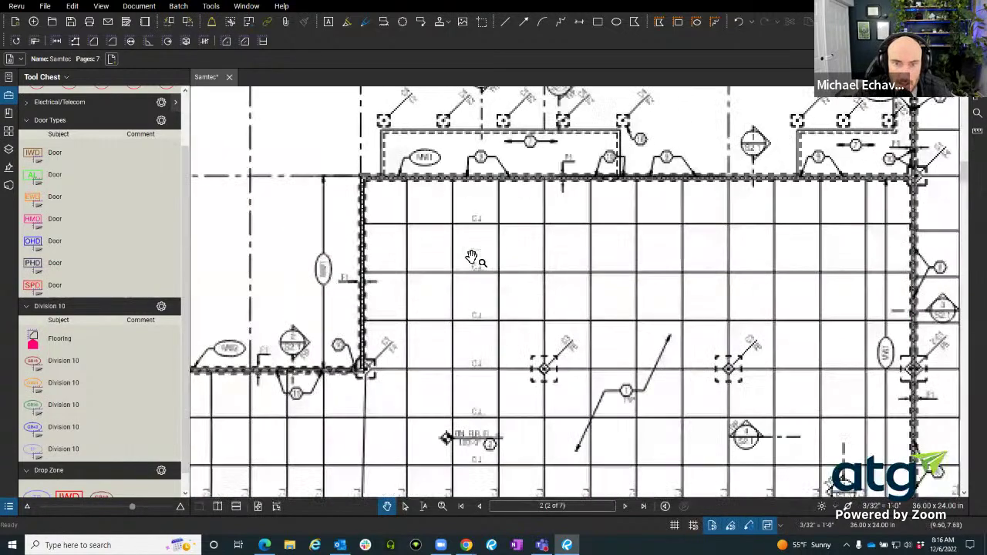
{"action": "scroll", "coordinate": [489, 267], "scroll_direction": "up", "scroll_amount": 2}
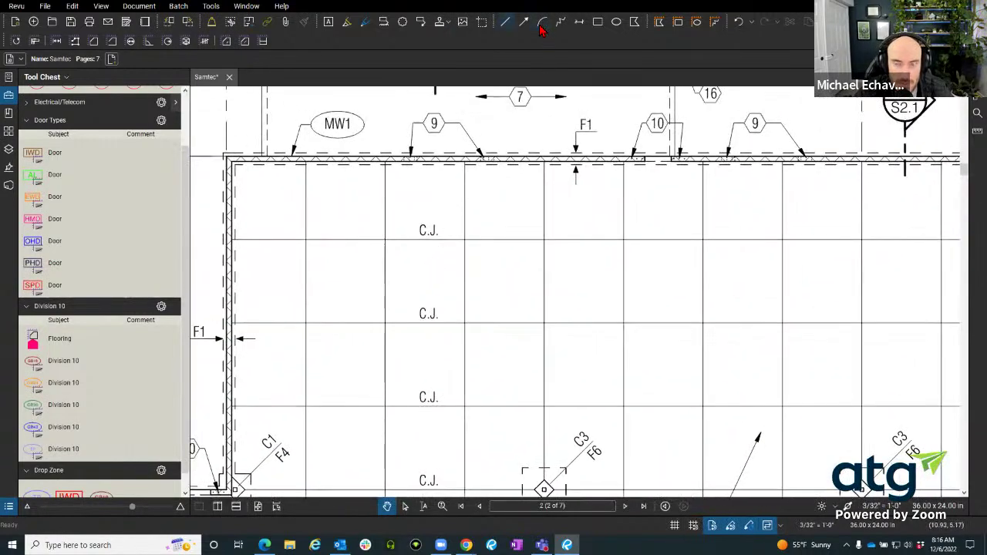
{"action": "left_click", "coordinate": [64, 42]}
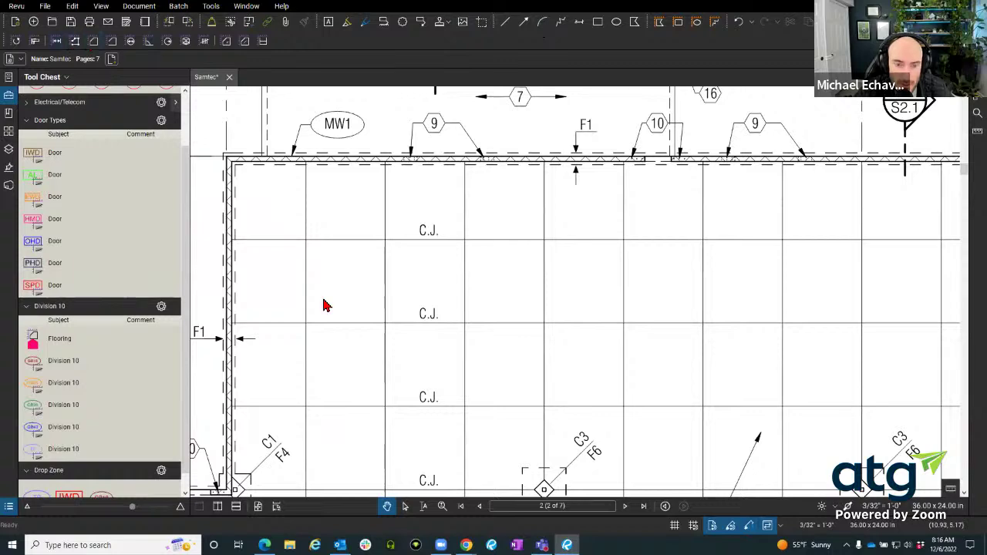
{"action": "left_click", "coordinate": [385, 272]}
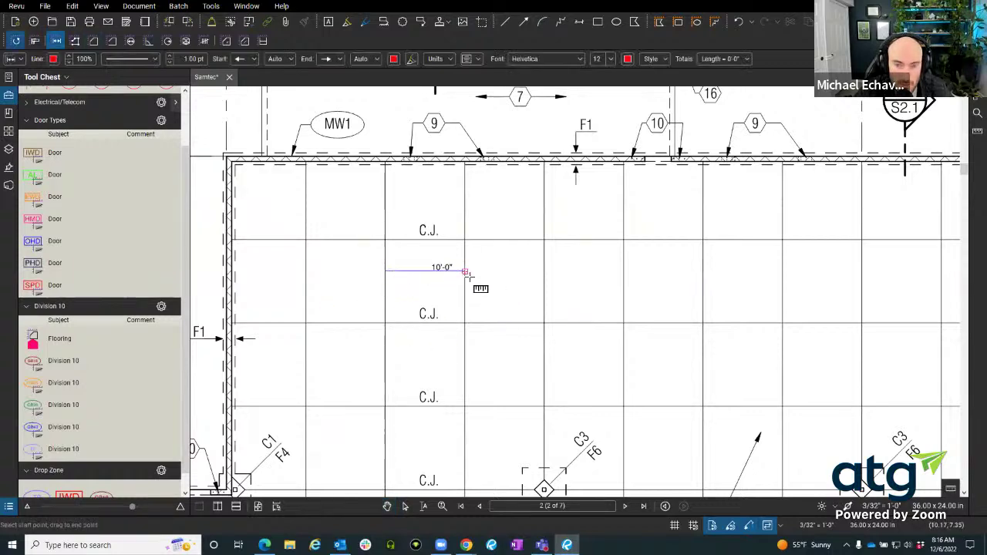
{"action": "left_click", "coordinate": [465, 272]}
- Add an area measurement around the grid cell two bays over from the length dimension
{"action": "scroll", "coordinate": [514, 289], "scroll_direction": "right", "scroll_amount": 3}
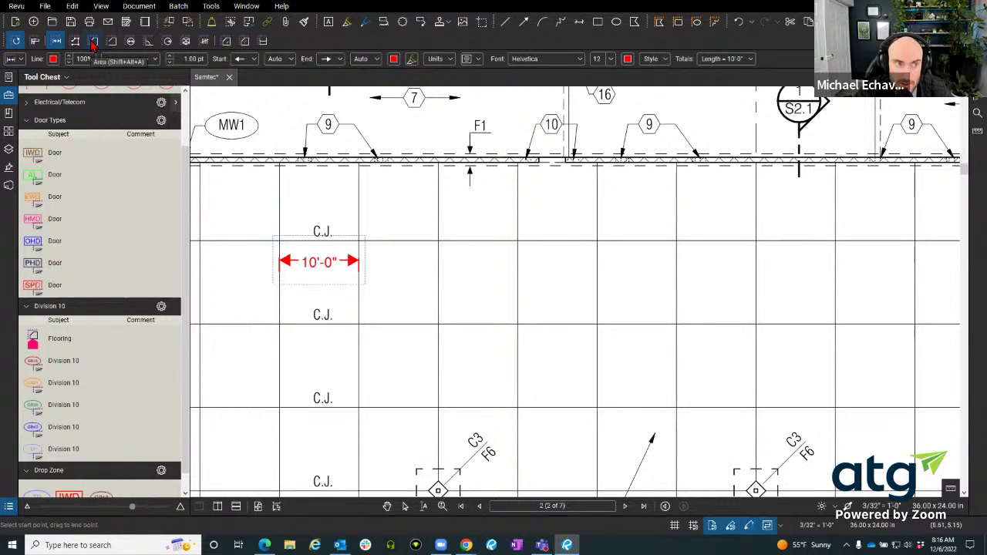
{"action": "key", "text": "shift+alt+a"}
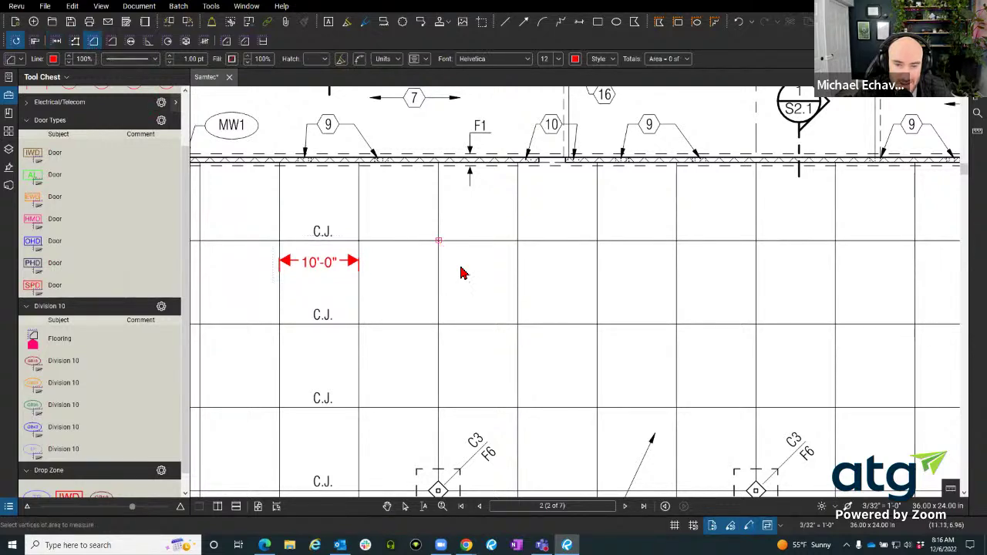
{"action": "left_click", "coordinate": [518, 325]}
{"action": "scroll", "coordinate": [496, 309], "scroll_direction": "up", "scroll_amount": 4}
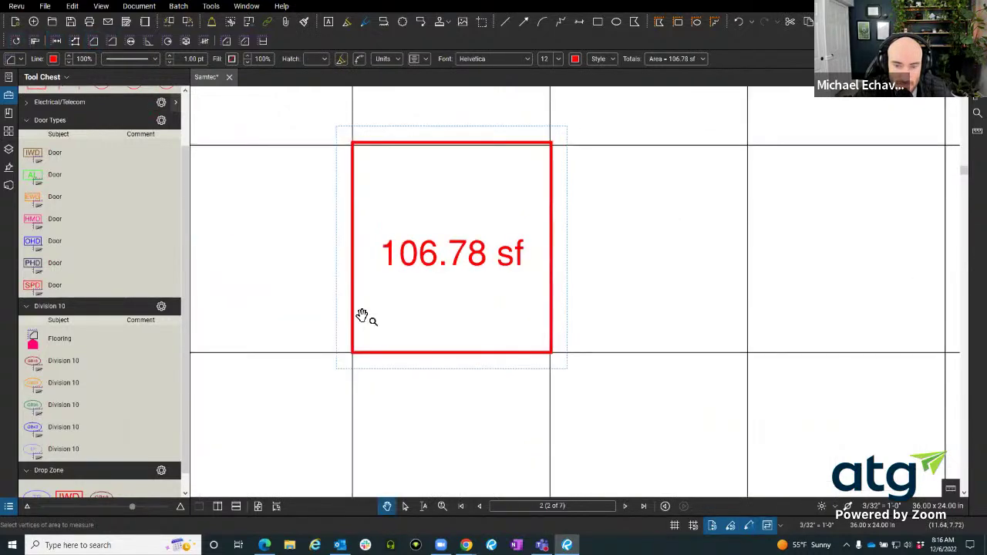
{"action": "scroll", "coordinate": [655, 341], "scroll_direction": "down", "scroll_amount": 2}
- Move the area measurement's two upper corners onto the grid intersections so its upper edge follows the grid line
{"action": "left_click", "coordinate": [683, 246]}
{"action": "scroll", "coordinate": [711, 227], "scroll_direction": "up", "scroll_amount": 2}
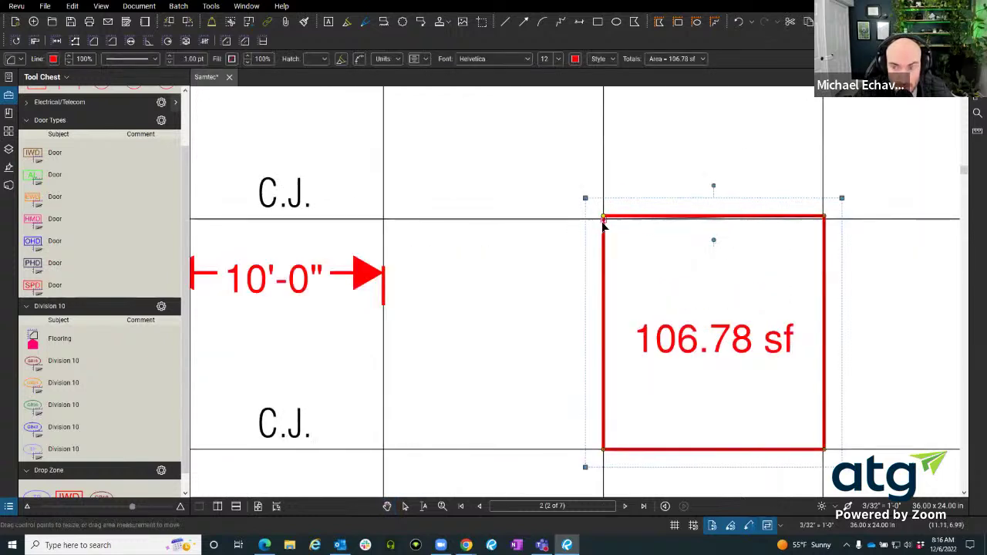
{"action": "left_click_drag", "start_coordinate": [603, 219], "coordinate": [604, 222]}
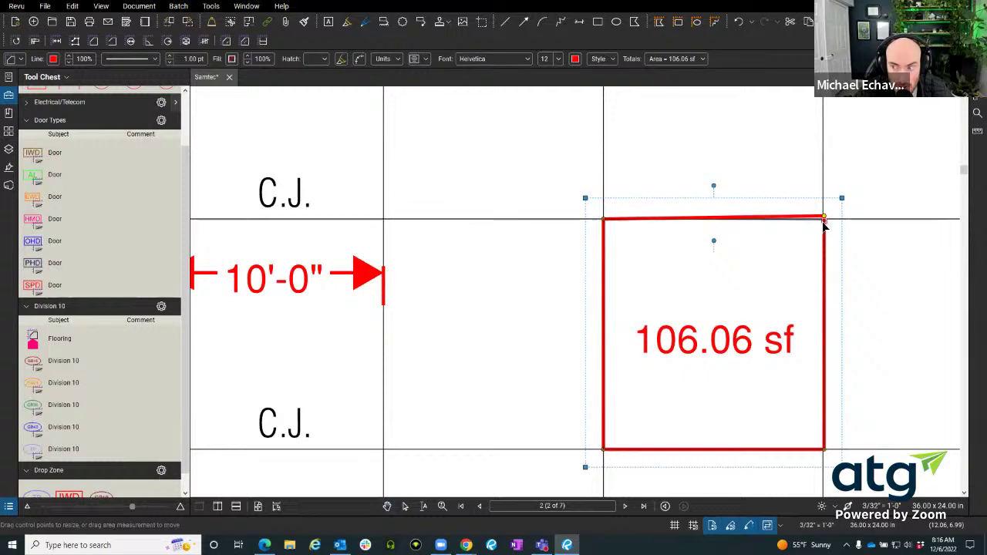
{"action": "left_click_drag", "start_coordinate": [824, 223], "coordinate": [824, 226]}
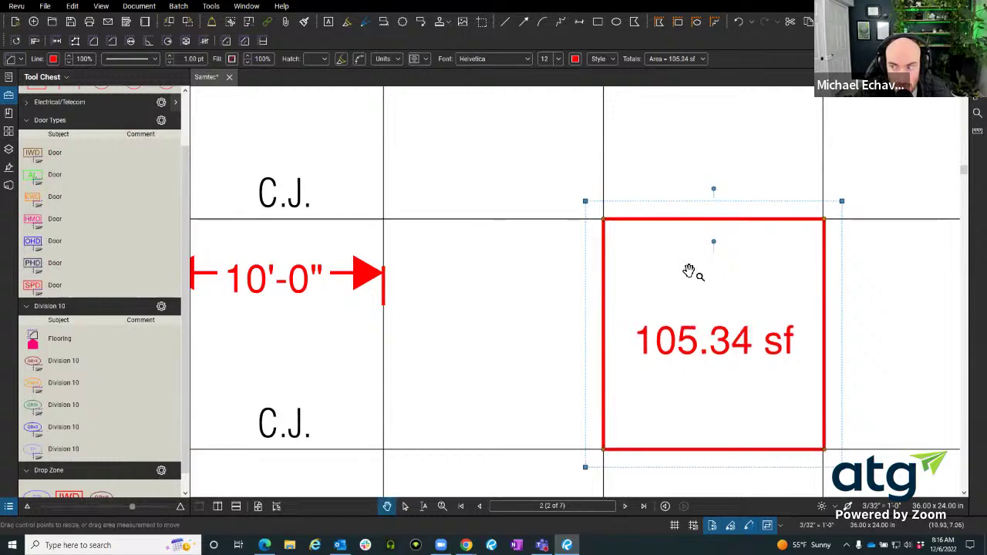
{"action": "left_click", "coordinate": [551, 238]}
{"action": "scroll", "coordinate": [550, 238], "scroll_direction": "down", "scroll_amount": 2}
{"action": "scroll", "coordinate": [504, 287], "scroll_direction": "up", "scroll_amount": 1}
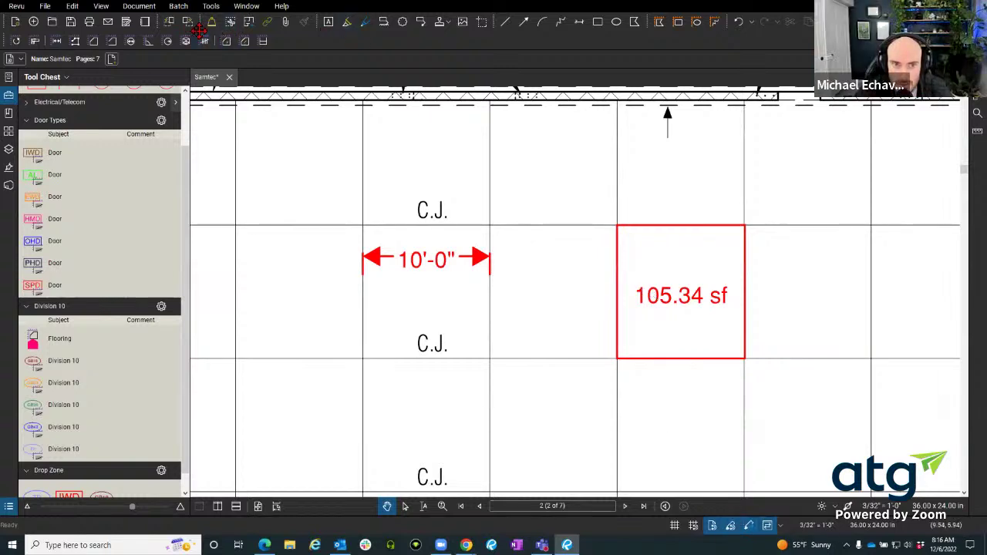
{"action": "left_click", "coordinate": [93, 42]}
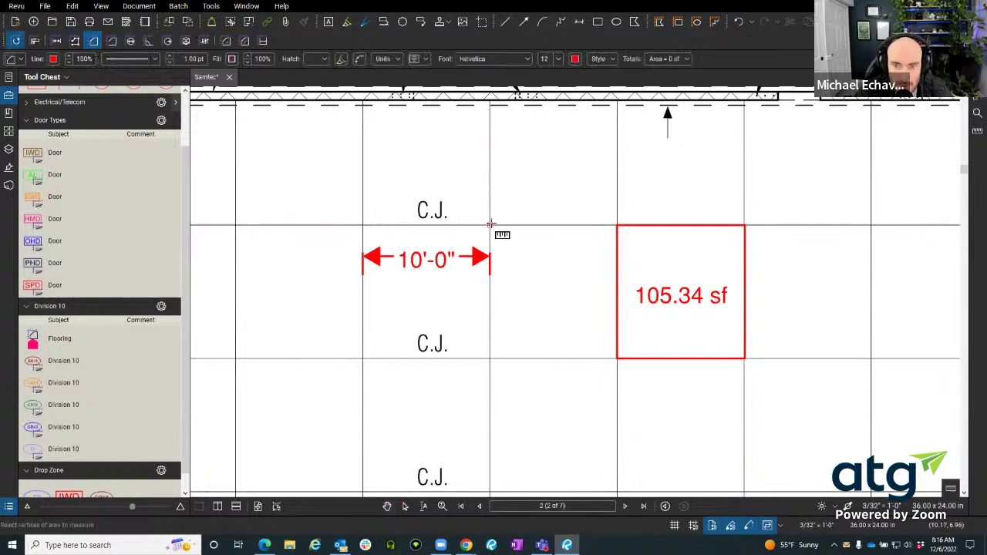
{"action": "scroll", "coordinate": [491, 223], "scroll_direction": "up", "scroll_amount": 5}
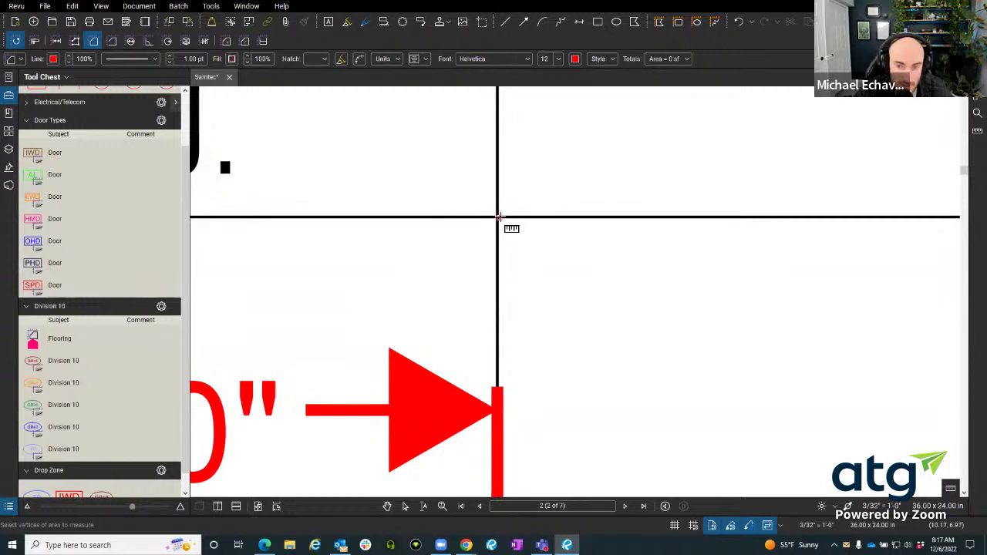
{"action": "scroll", "coordinate": [436, 255], "scroll_direction": "down", "scroll_amount": 4}
{"action": "key", "text": "Escape"}
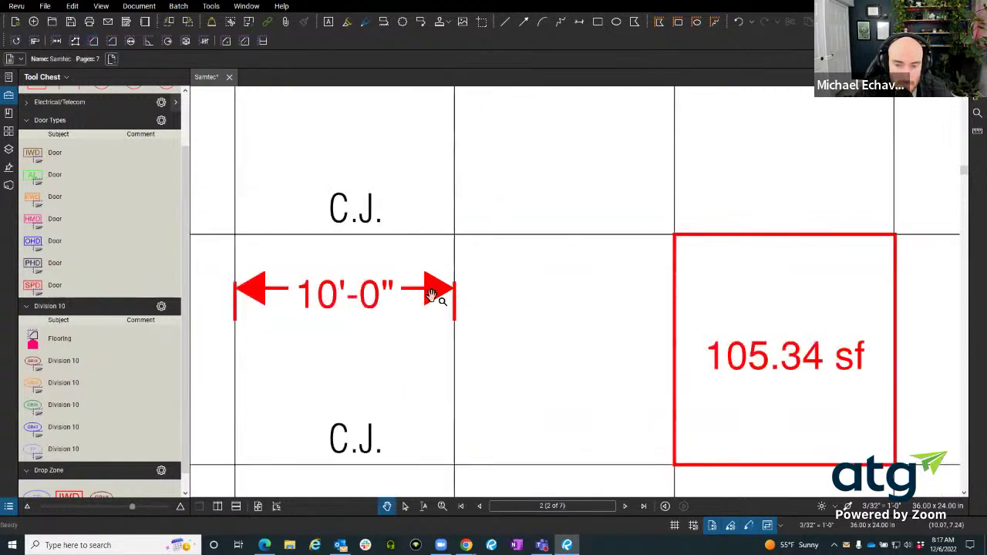
{"action": "left_click_drag", "start_coordinate": [432, 297], "coordinate": [498, 249]}
{"action": "scroll", "coordinate": [454, 260], "scroll_direction": "down", "scroll_amount": 3}
{"action": "scroll", "coordinate": [432, 269], "scroll_direction": "up", "scroll_amount": 2}
{"action": "scroll", "coordinate": [464, 261], "scroll_direction": "down", "scroll_amount": 1}
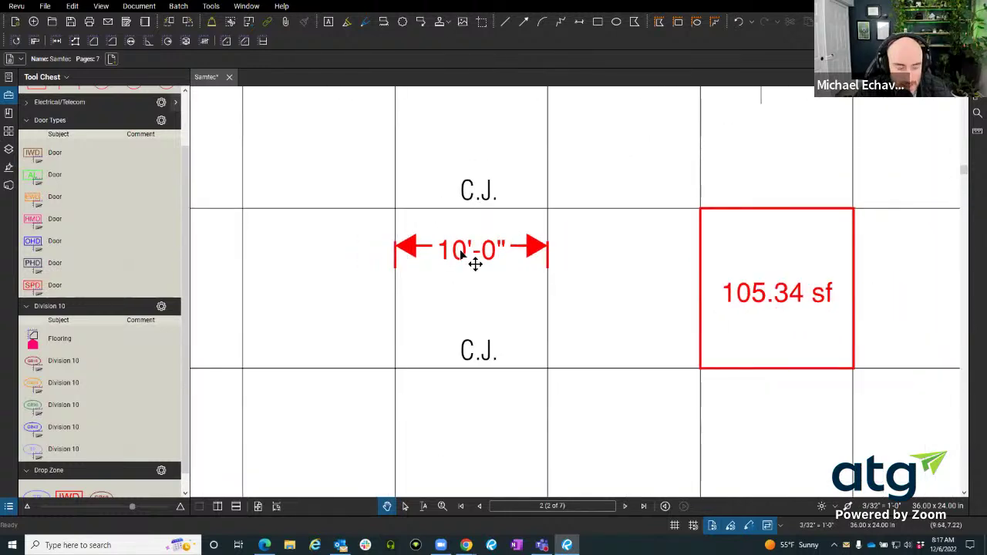
{"action": "scroll", "coordinate": [475, 264], "scroll_direction": "up", "scroll_amount": 3}
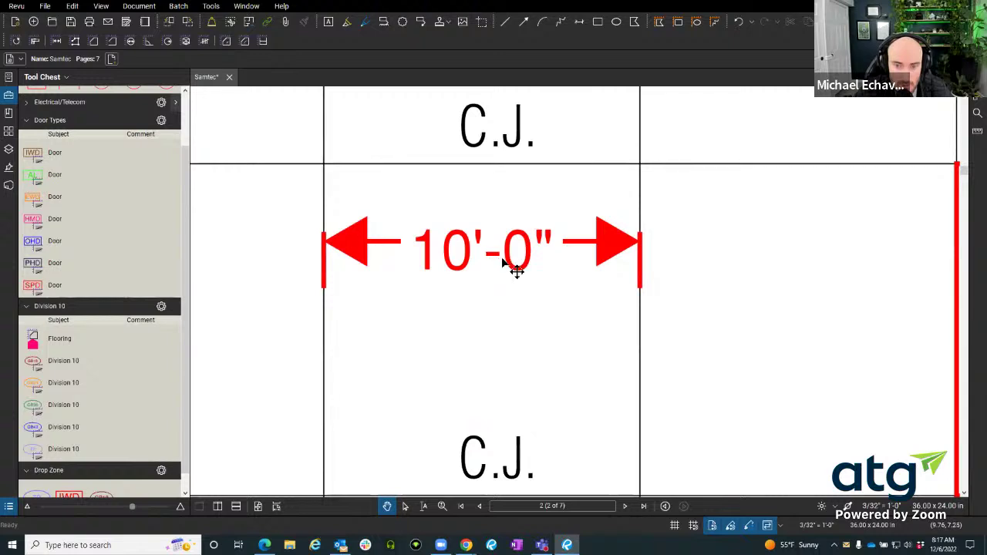
- Pull the length measurement's caption out of the dimension line and place it on a leader above, near the dimension's left grid line
{"action": "left_click", "coordinate": [478, 267]}
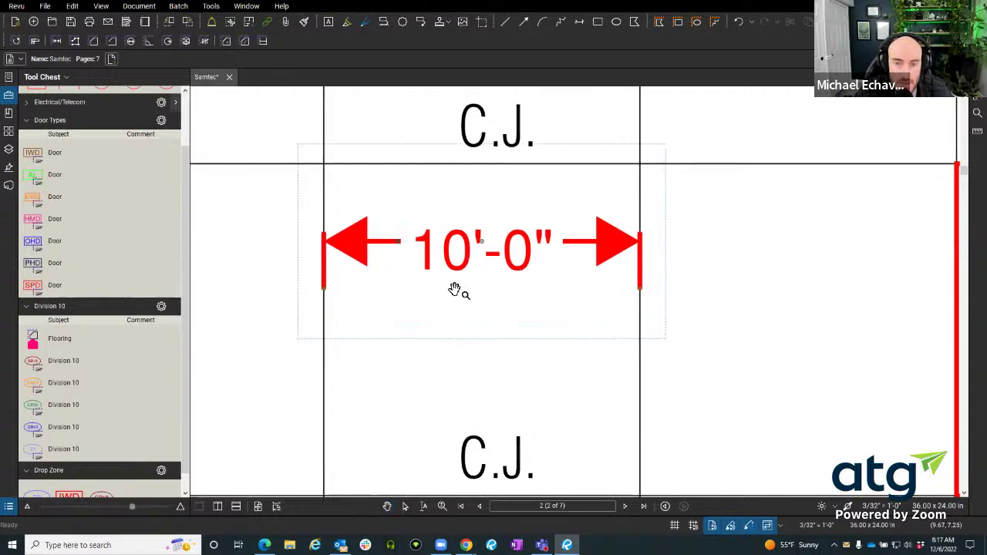
{"action": "left_click", "coordinate": [482, 241]}
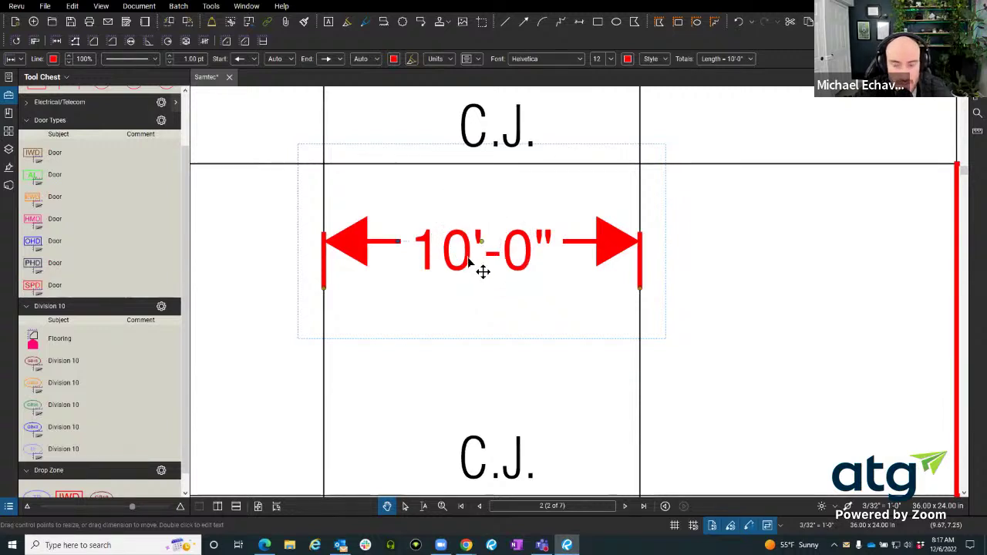
{"action": "left_click_drag", "start_coordinate": [481, 273], "coordinate": [270, 239]}
{"action": "scroll", "coordinate": [309, 209], "scroll_direction": "down", "scroll_amount": 1}
{"action": "left_click", "coordinate": [308, 360]}
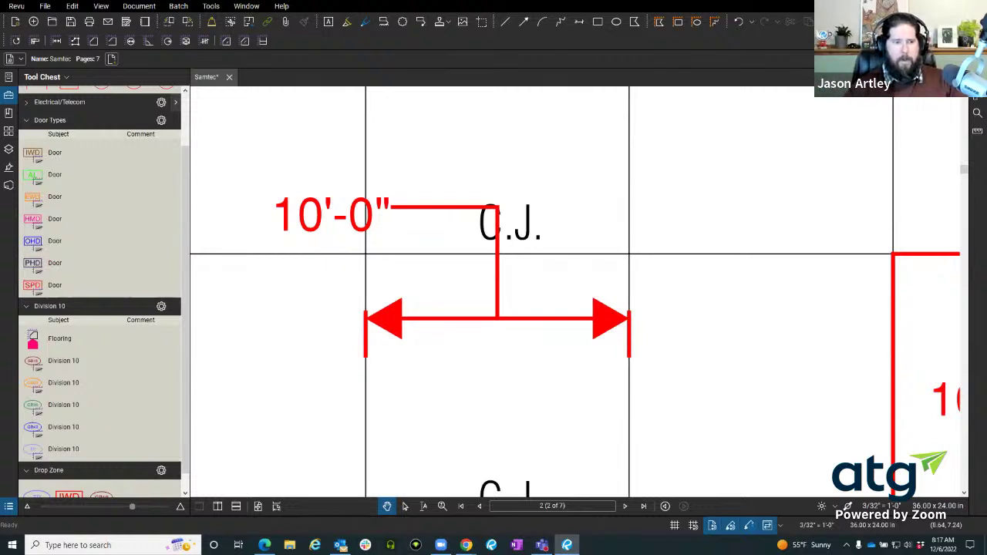
{"action": "right_click", "coordinate": [364, 216]}
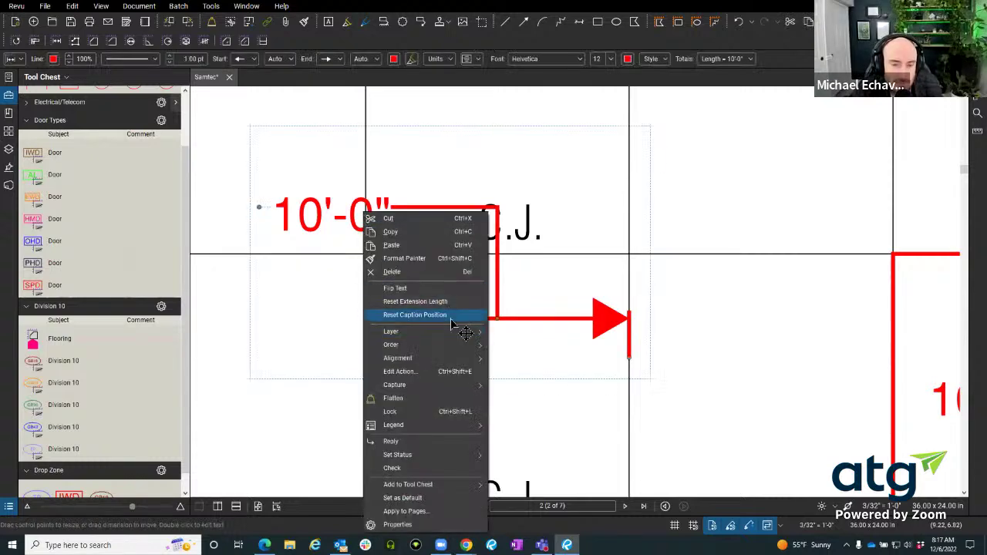
{"action": "left_click", "coordinate": [767, 301]}
- Move the area measurement's caption out of its outlined cell into the adjacent bay to the right
{"action": "scroll", "coordinate": [685, 270], "scroll_direction": "down", "scroll_amount": 4}
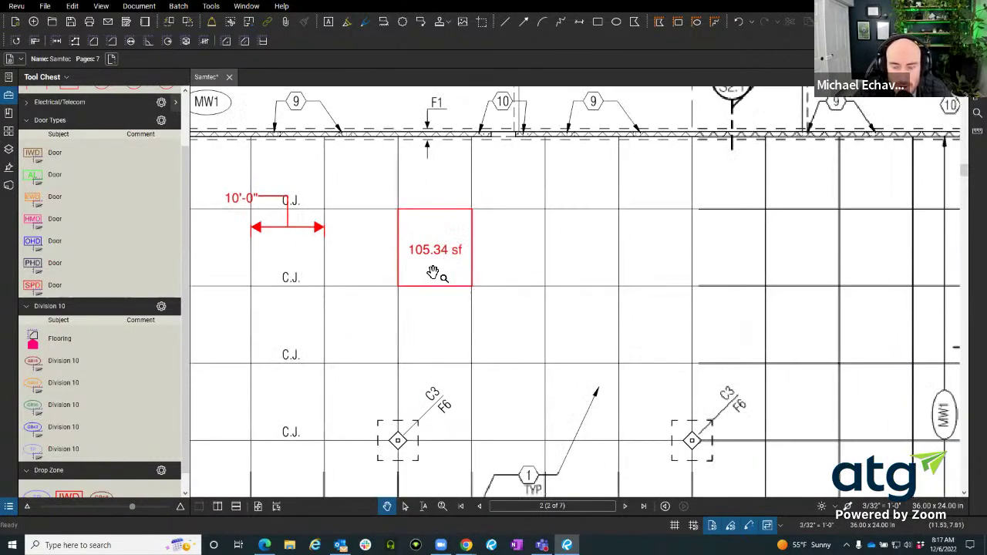
{"action": "scroll", "coordinate": [433, 272], "scroll_direction": "up", "scroll_amount": 3}
{"action": "left_click", "coordinate": [393, 285]}
{"action": "scroll", "coordinate": [390, 290], "scroll_direction": "up", "scroll_amount": 1}
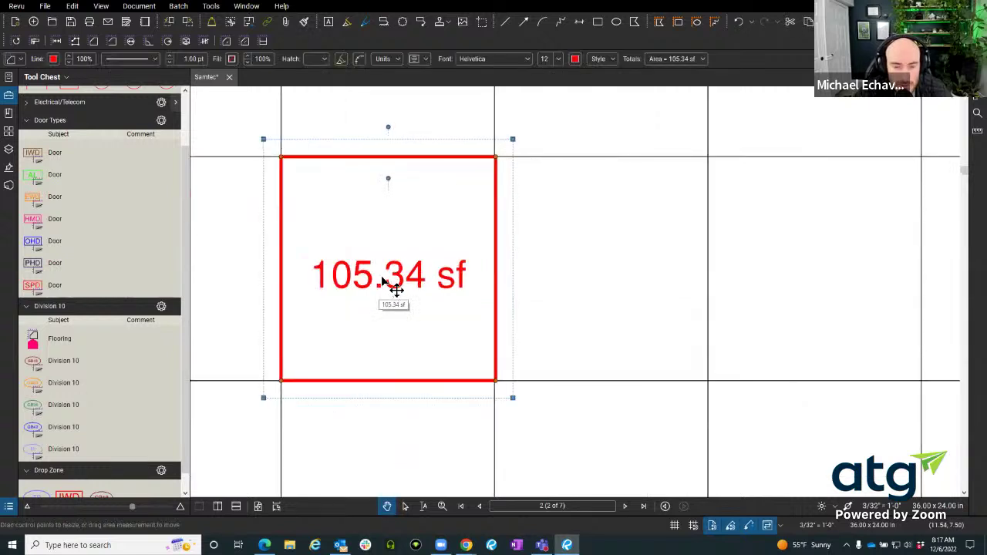
{"action": "left_click_drag", "start_coordinate": [395, 289], "coordinate": [665, 278]}
- Examine the commands available for the area measurement, including its control point and caption position options
{"action": "right_click", "coordinate": [651, 274]}
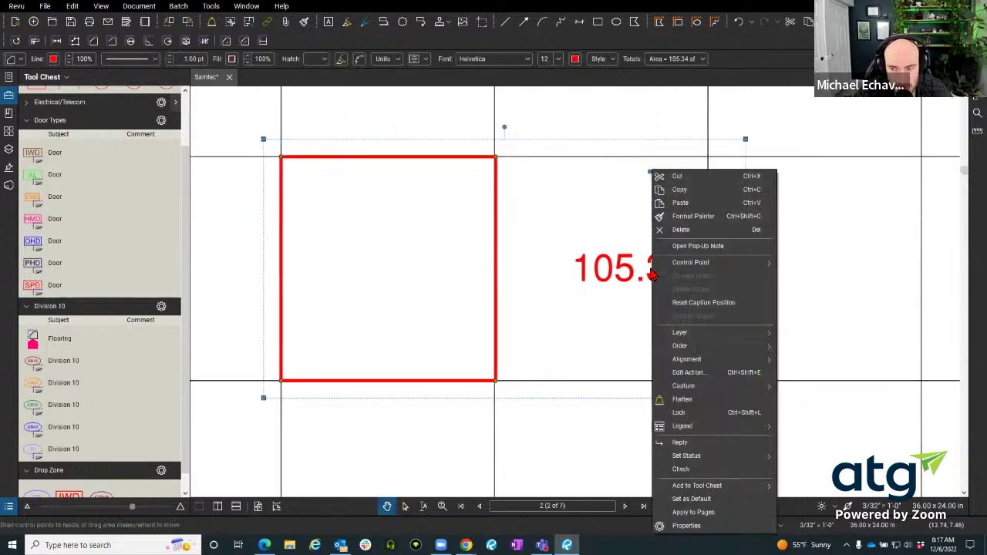
{"action": "left_click", "coordinate": [836, 326]}
{"action": "scroll", "coordinate": [694, 309], "scroll_direction": "right", "scroll_amount": 1}
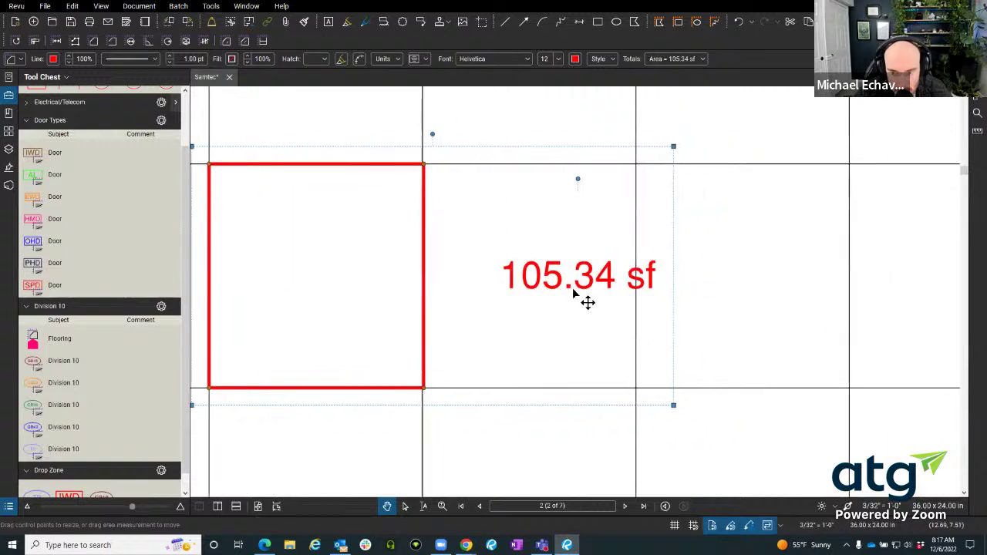
{"action": "right_click", "coordinate": [573, 293]}
{"action": "mouse_move", "coordinate": [655, 262]}
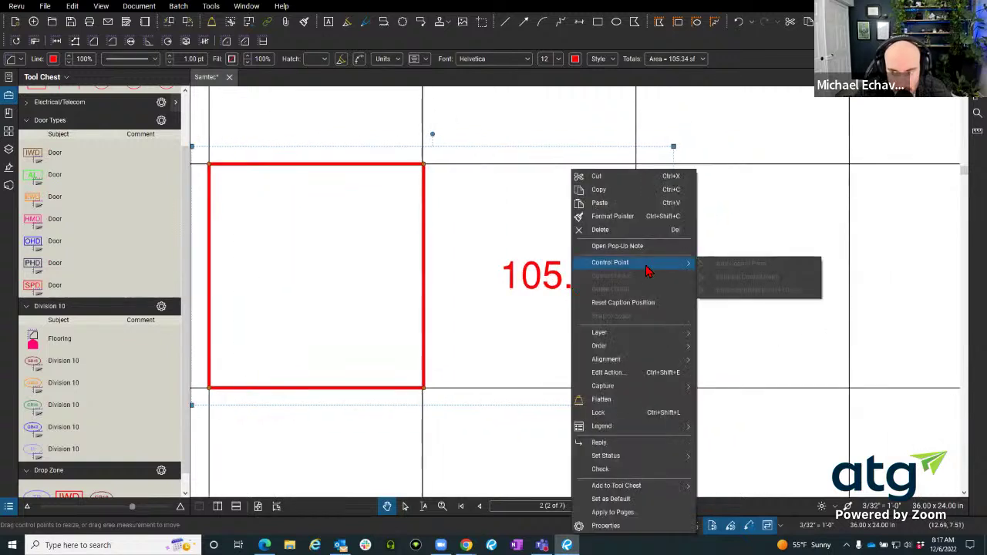
{"action": "left_click", "coordinate": [755, 333]}
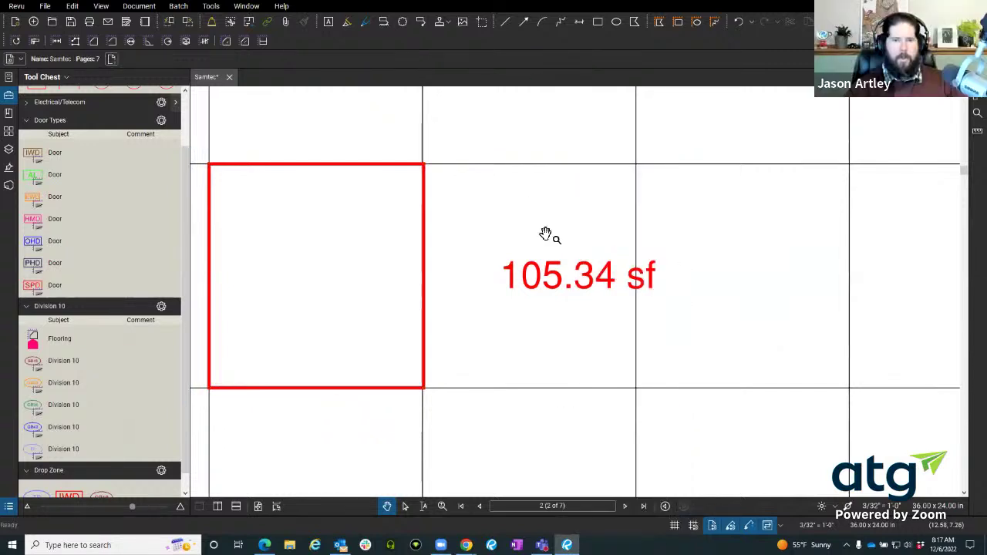
{"action": "right_click", "coordinate": [552, 277]}
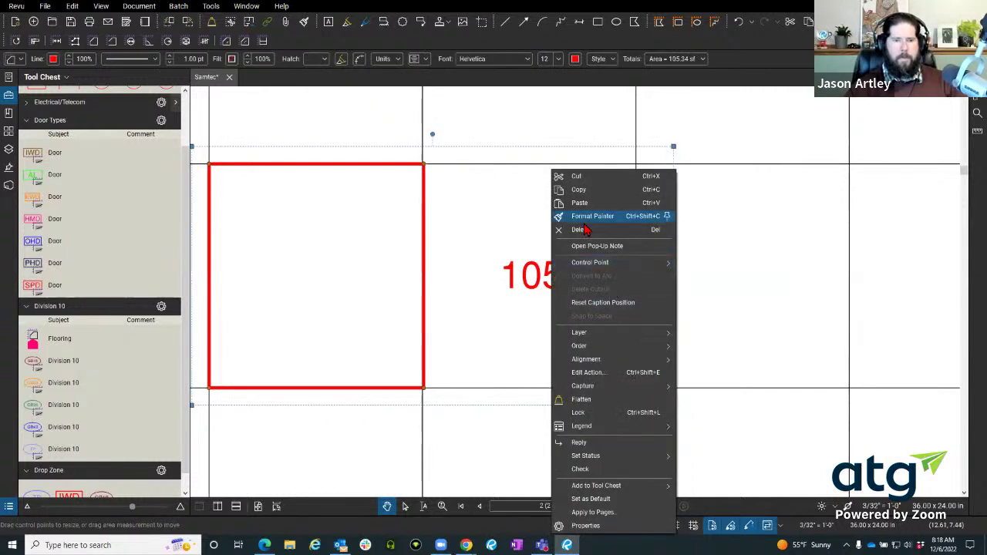
{"action": "key", "text": "Escape"}
- Draw a straight line from the area caption to the right edge of the area measurement as a makeshift leader
{"action": "left_click", "coordinate": [504, 23]}
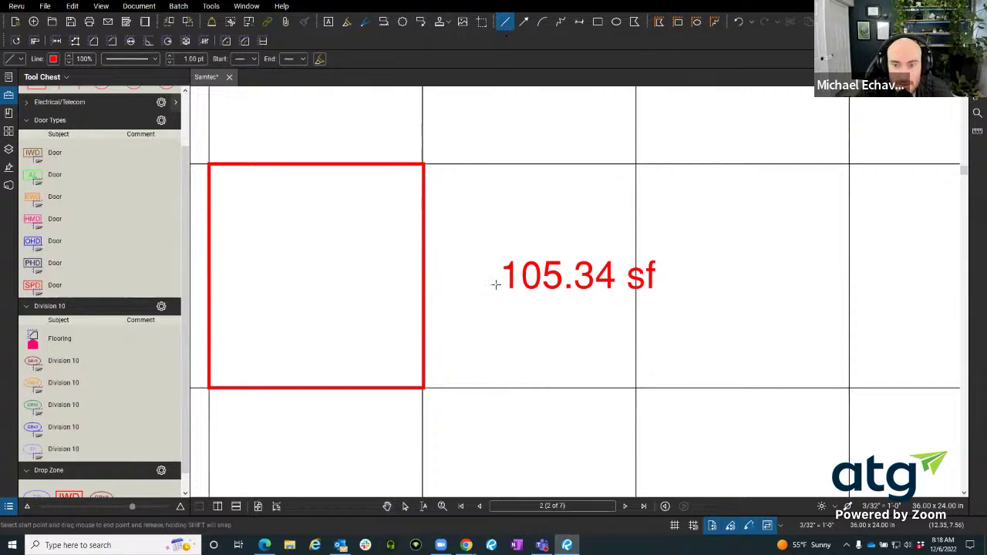
{"action": "left_click_drag", "start_coordinate": [499, 279], "coordinate": [423, 280]}
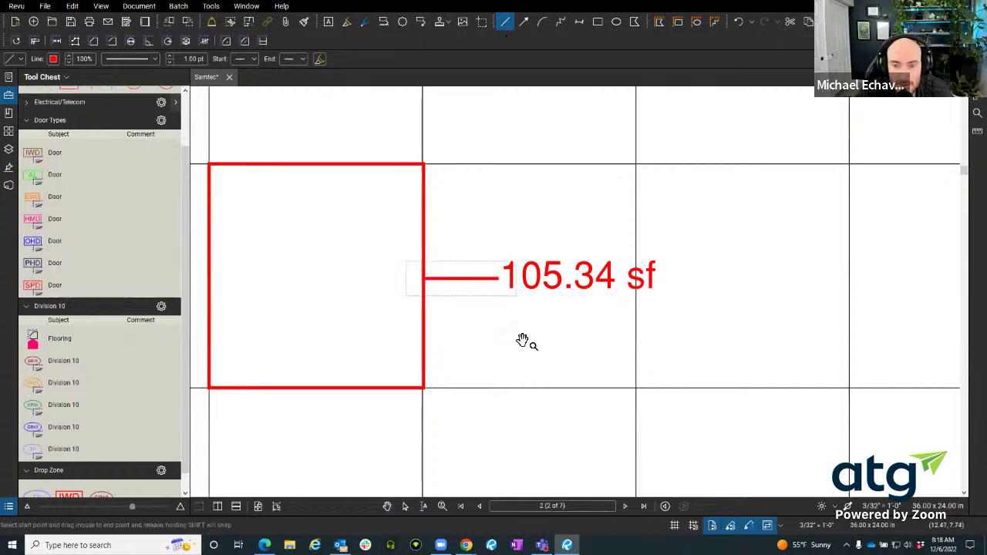
{"action": "key", "text": "Escape"}
{"action": "scroll", "coordinate": [529, 333], "scroll_direction": "down", "scroll_amount": 4}
{"action": "scroll", "coordinate": [528, 384], "scroll_direction": "up", "scroll_amount": 2}
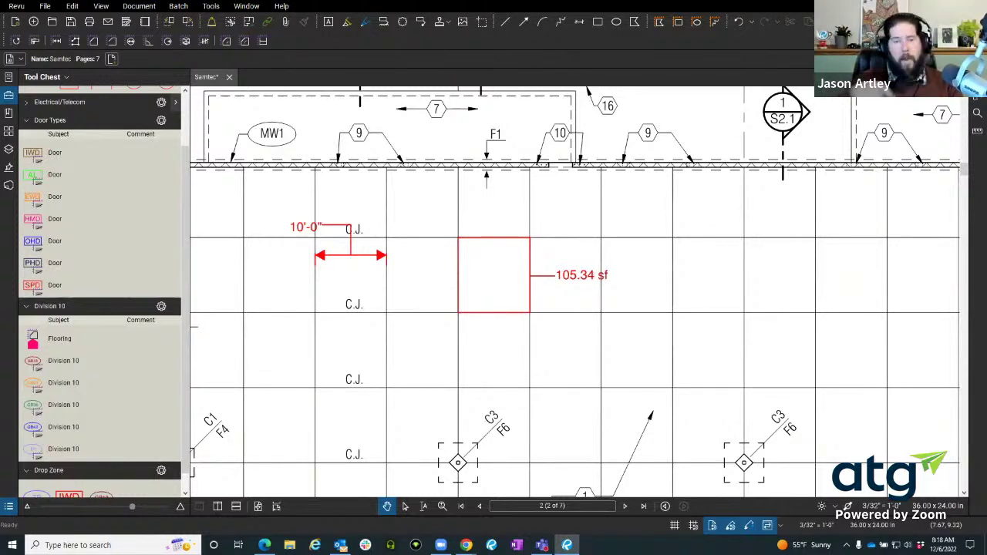
- Move the area caption closer to its outline and shorten the connecting line to end at the caption
{"action": "left_click_drag", "start_coordinate": [419, 316], "coordinate": [525, 326]}
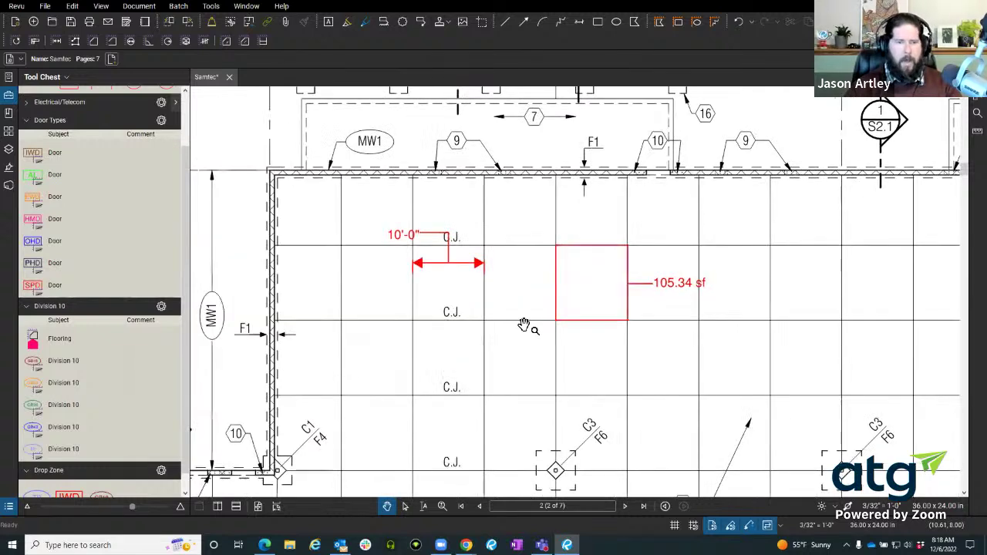
{"action": "scroll", "coordinate": [682, 289], "scroll_direction": "up", "scroll_amount": 3}
{"action": "left_click", "coordinate": [678, 285]}
{"action": "left_click_drag", "start_coordinate": [679, 285], "coordinate": [639, 295]}
{"action": "left_click", "coordinate": [617, 288]}
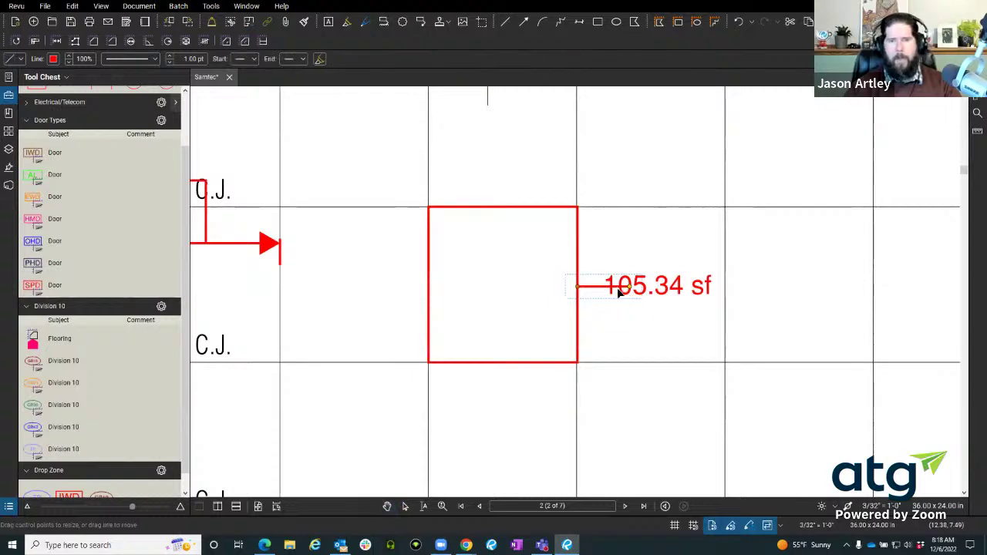
{"action": "scroll", "coordinate": [646, 378], "scroll_direction": "down", "scroll_amount": 3}
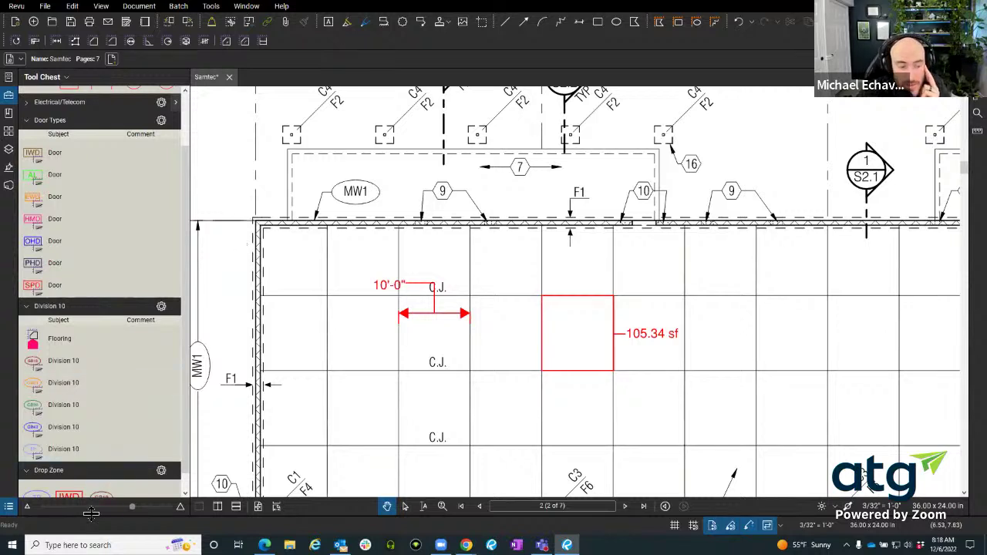
- Show the Markups List and look at its commands for importing and exporting markups
{"action": "left_click", "coordinate": [14, 507]}
{"action": "left_click", "coordinate": [68, 374]}
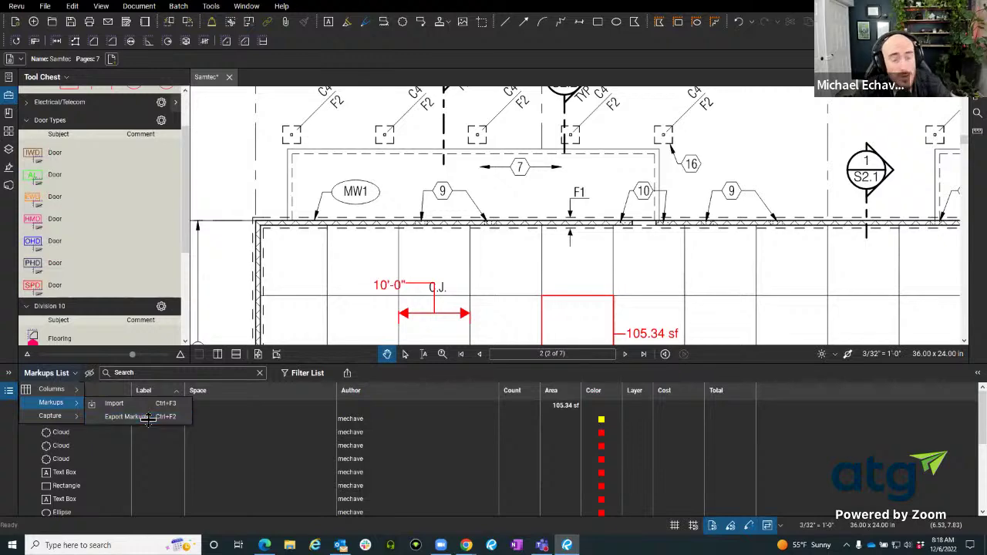
- Select the length, area and line markups together with one region on the plan, and clear the selection
{"action": "left_click", "coordinate": [405, 353]}
{"action": "scroll", "coordinate": [347, 245], "scroll_direction": "down", "scroll_amount": 5}
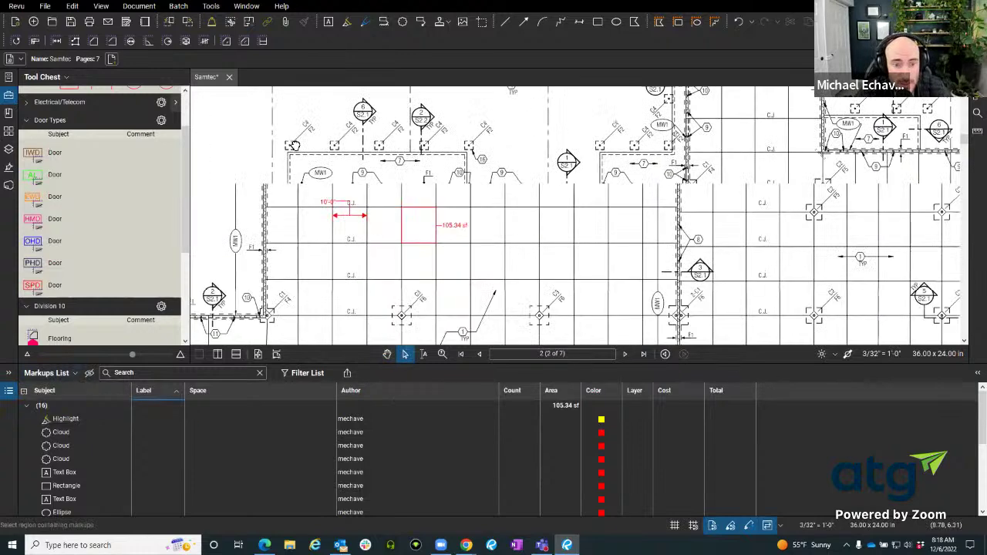
{"action": "left_click_drag", "start_coordinate": [272, 121], "coordinate": [500, 268]}
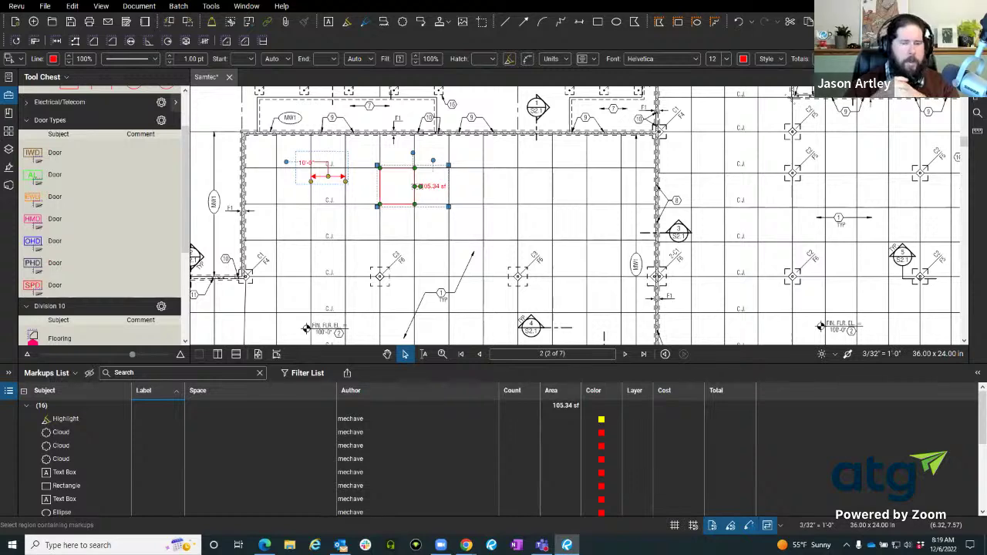
{"action": "left_click", "coordinate": [415, 264]}
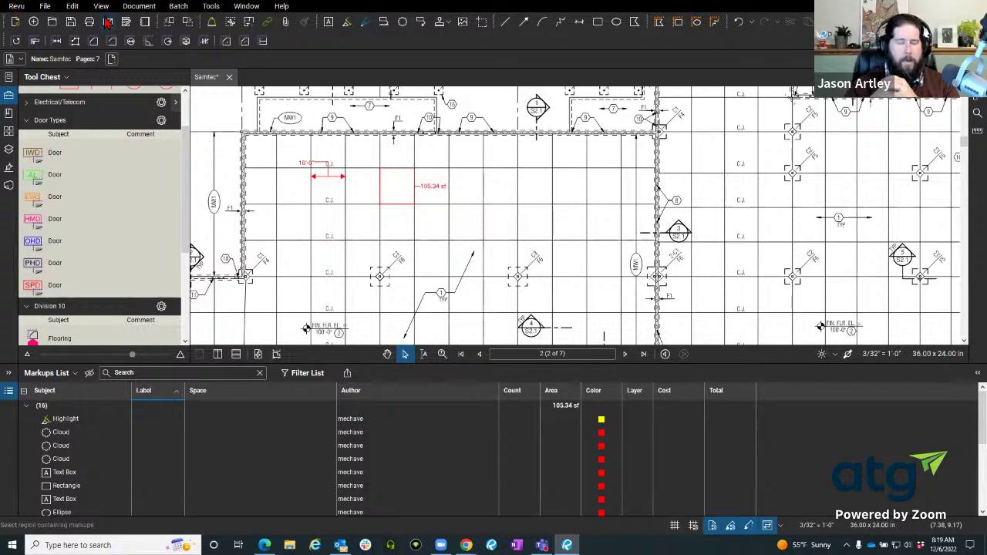
- Review the spelling preferences and the auto-complete list for the Author category, and close the preferences
{"action": "left_click", "coordinate": [15, 7]}
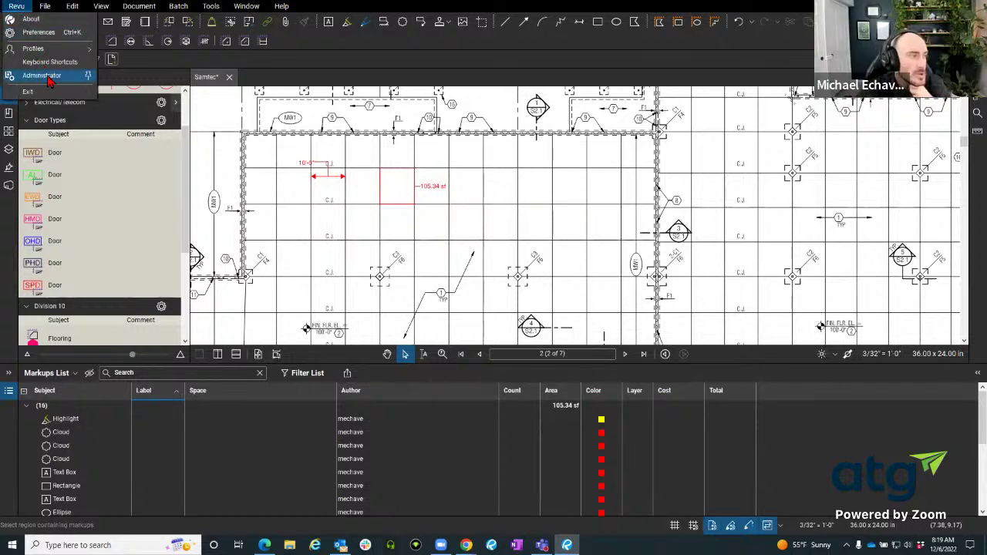
{"action": "key", "text": "Escape"}
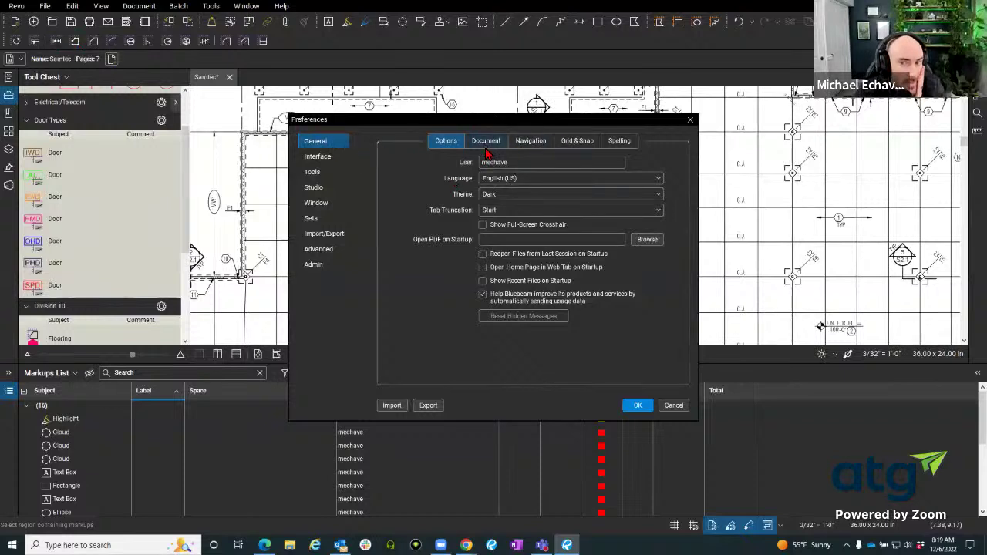
{"action": "left_click", "coordinate": [619, 141]}
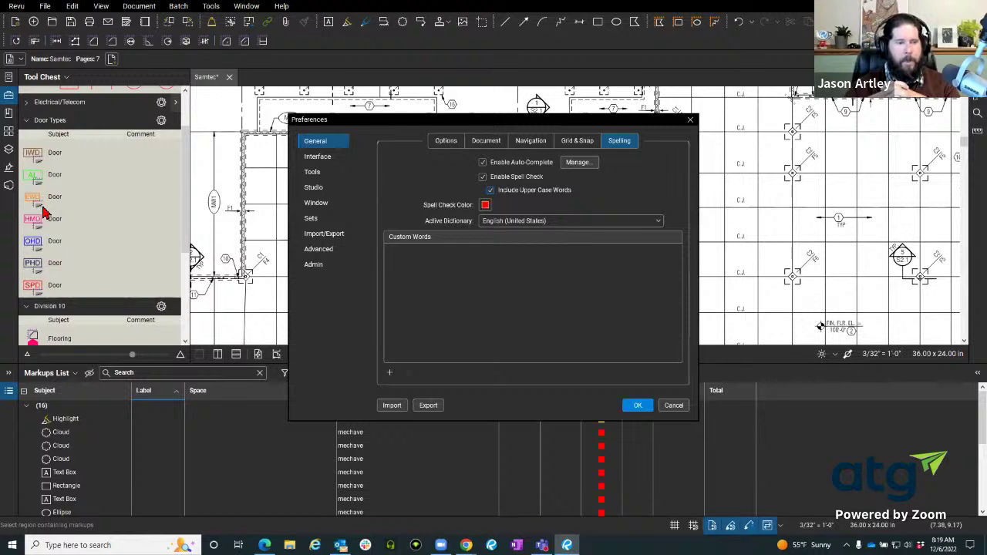
{"action": "left_click", "coordinate": [577, 164]}
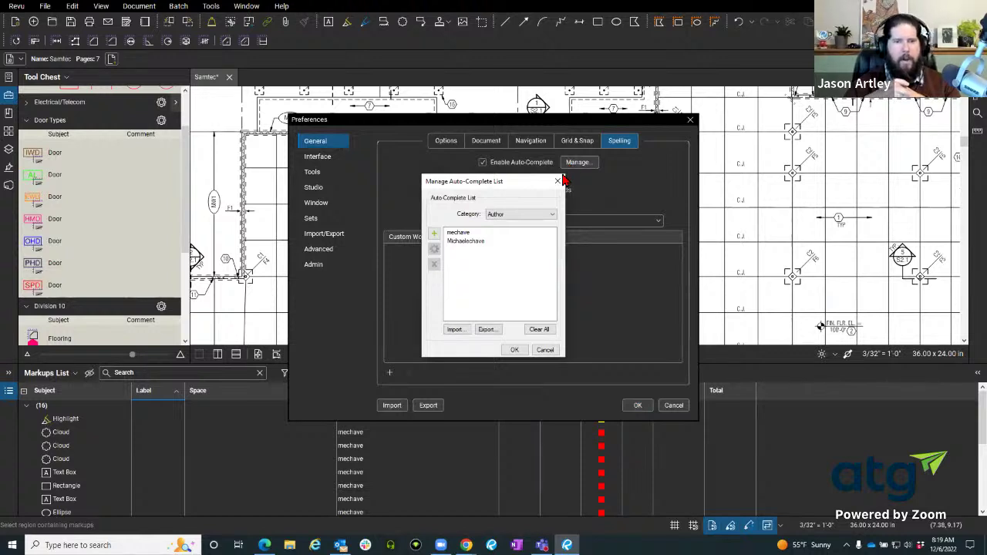
{"action": "left_click", "coordinate": [557, 181]}
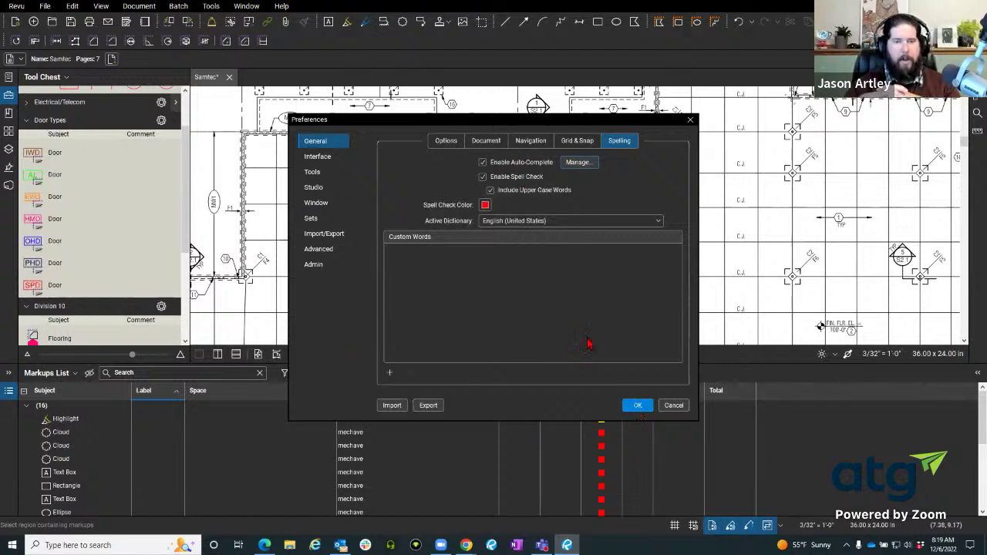
{"action": "left_click", "coordinate": [637, 405]}
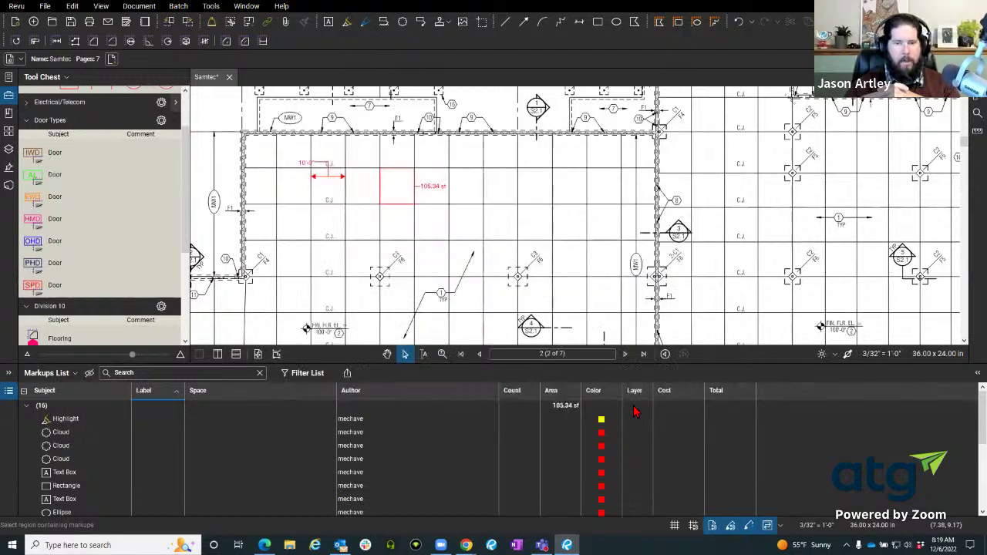
- Hide the Markups List to give the foundation plan the full window height
{"action": "left_click", "coordinate": [8, 391]}
{"action": "left_click_drag", "start_coordinate": [445, 343], "coordinate": [397, 307]}
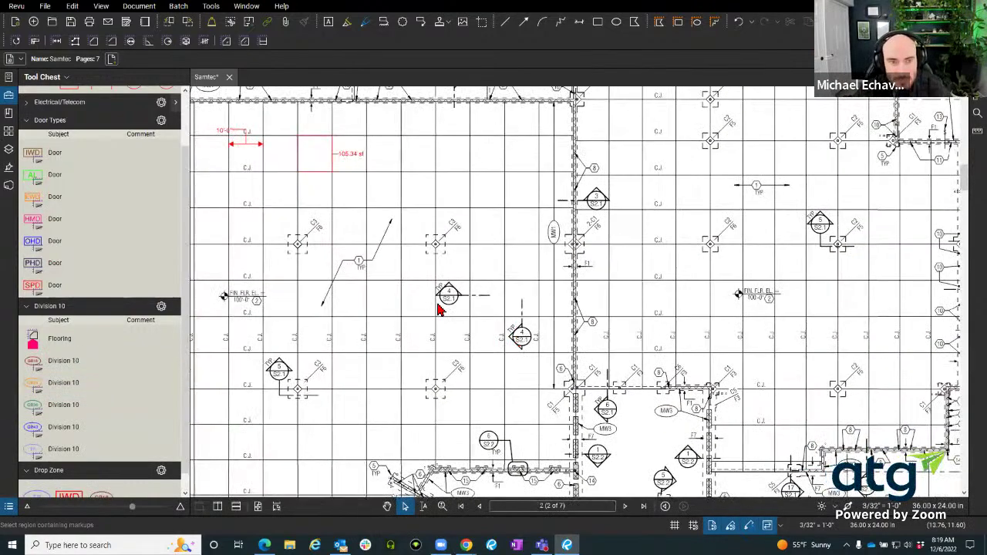
- Go to the page 3 details and switch back and forth through the previous and next views, ending on the page 2 plan
{"action": "left_click", "coordinate": [626, 508]}
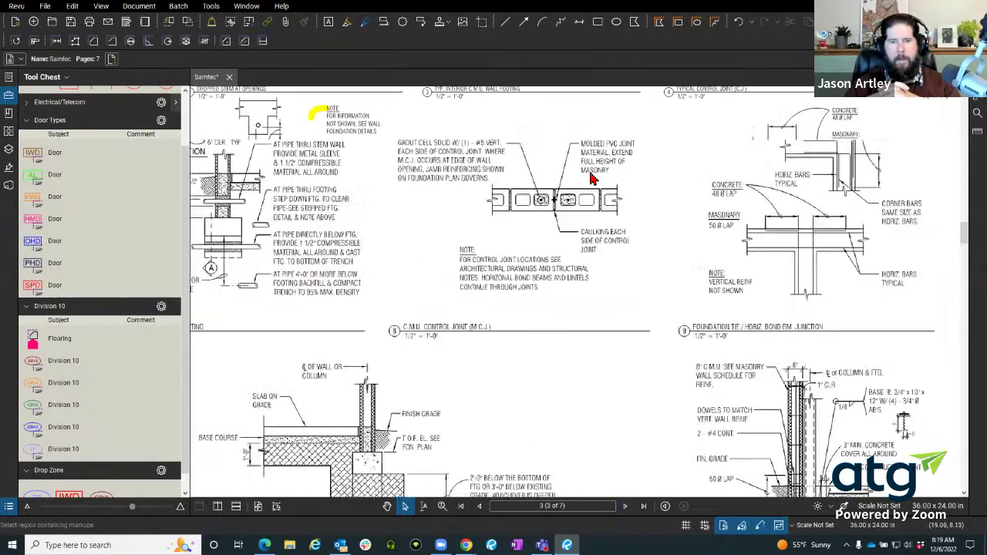
{"action": "scroll", "coordinate": [594, 232], "scroll_direction": "up", "scroll_amount": 5}
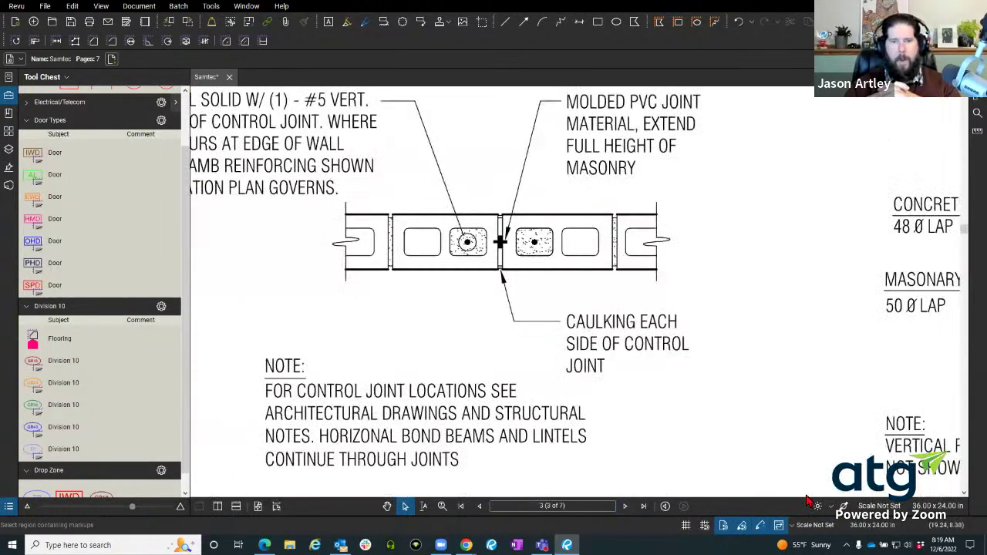
{"action": "left_click", "coordinate": [665, 507]}
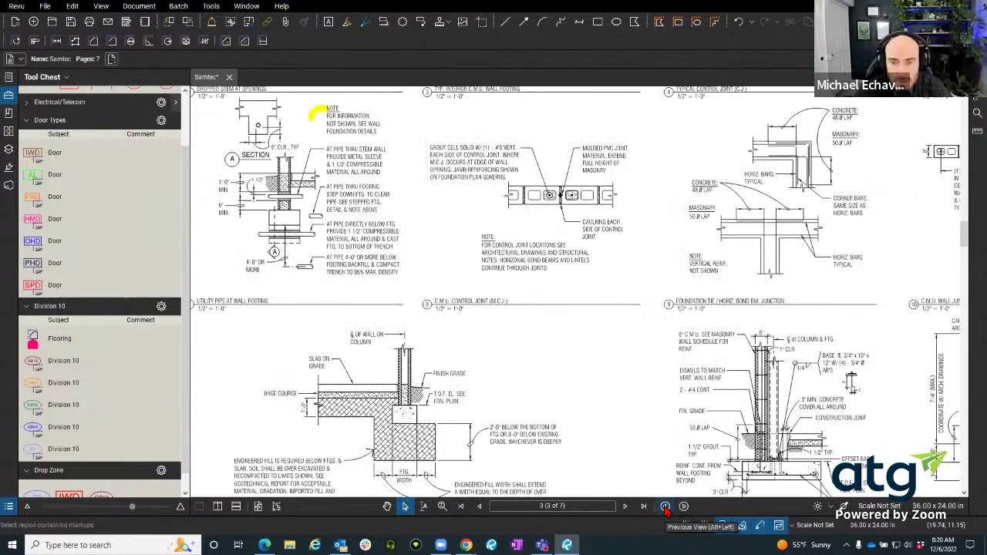
{"action": "left_click", "coordinate": [664, 506]}
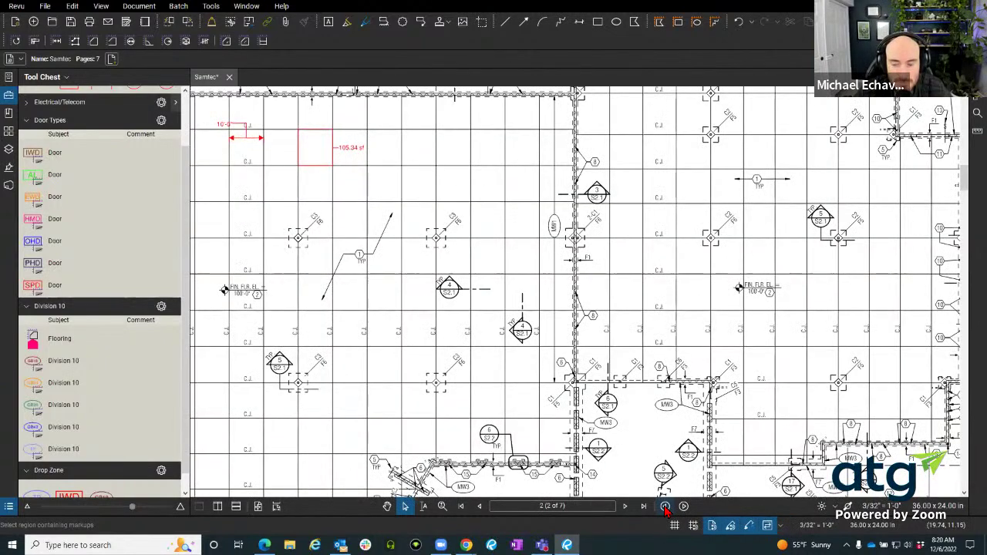
{"action": "left_click", "coordinate": [683, 506]}
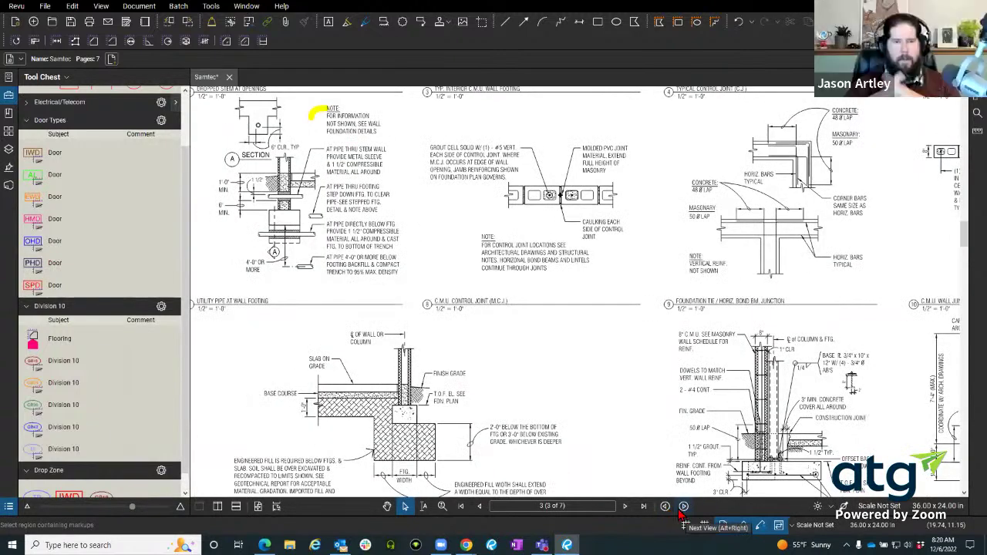
{"action": "left_click", "coordinate": [664, 508]}
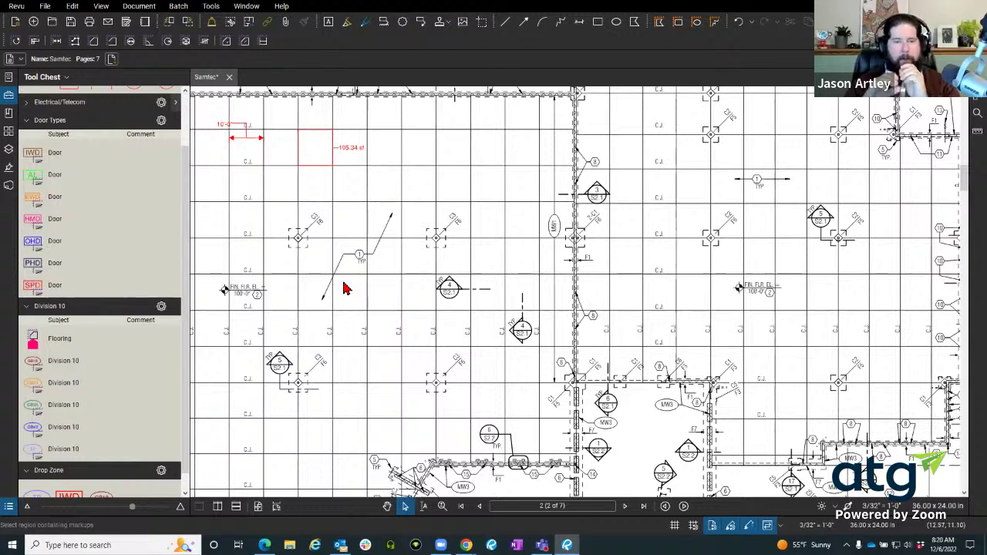
{"action": "scroll", "coordinate": [448, 300], "scroll_direction": "up", "scroll_amount": 3}
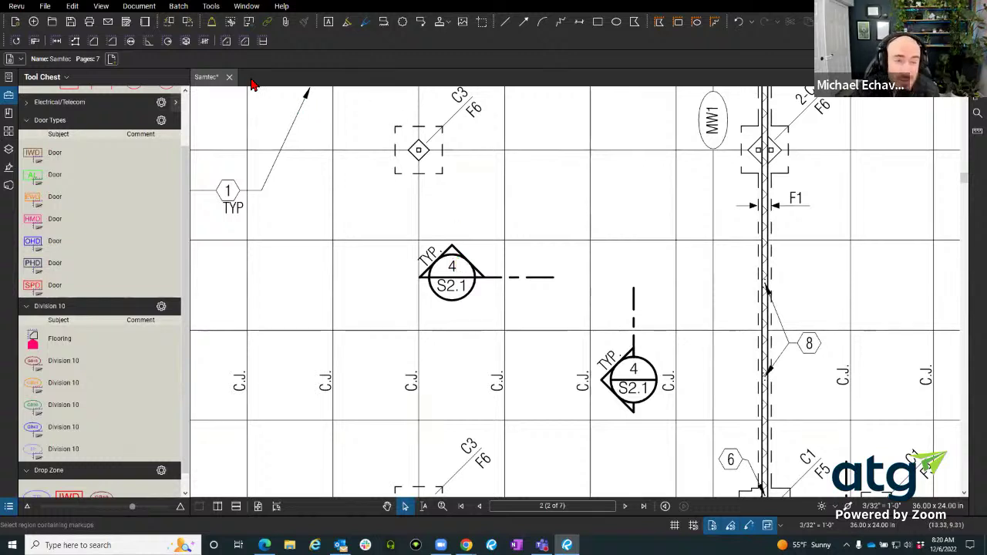
- Start a new batch link and add the open Samtec.pdf as the file to link
{"action": "left_click", "coordinate": [185, 7]}
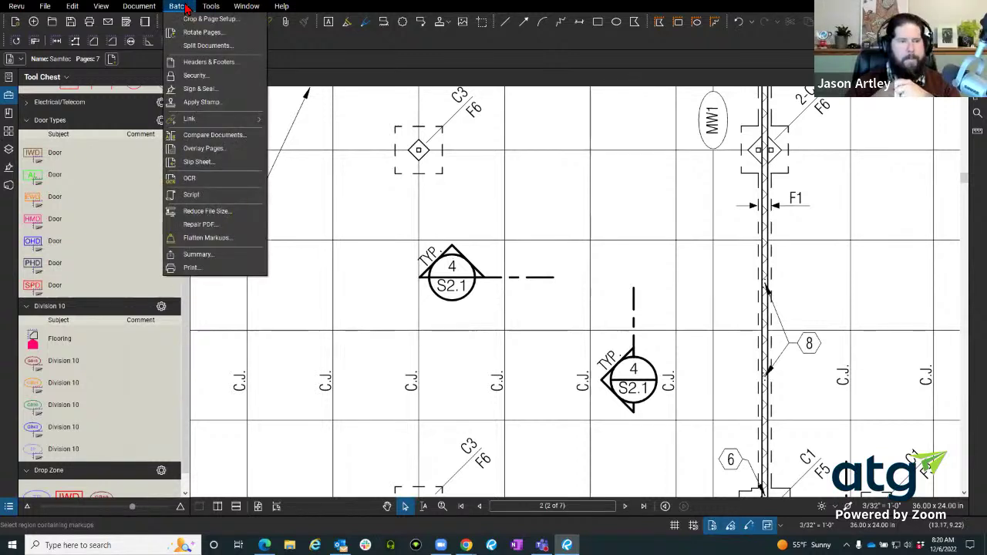
{"action": "mouse_move", "coordinate": [266, 121]}
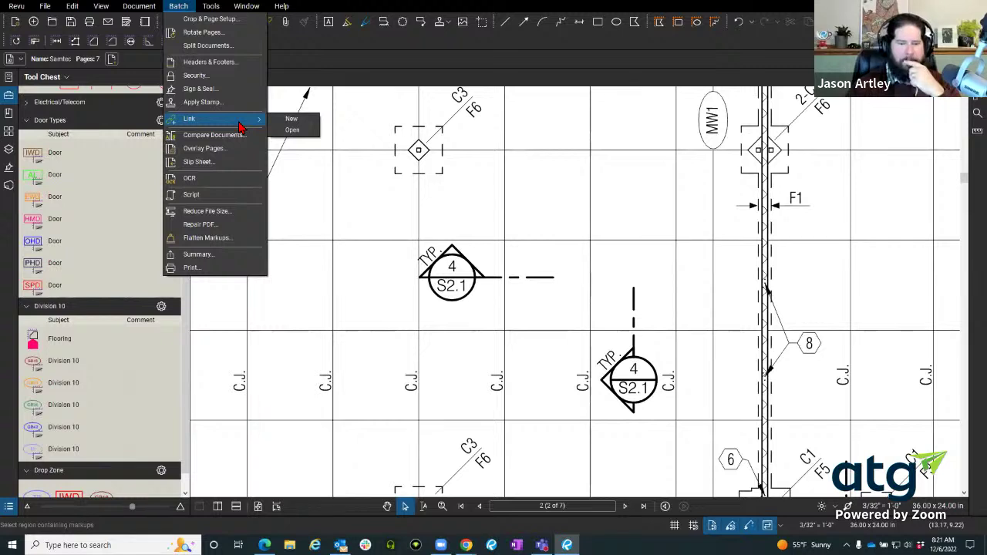
{"action": "left_click", "coordinate": [293, 121]}
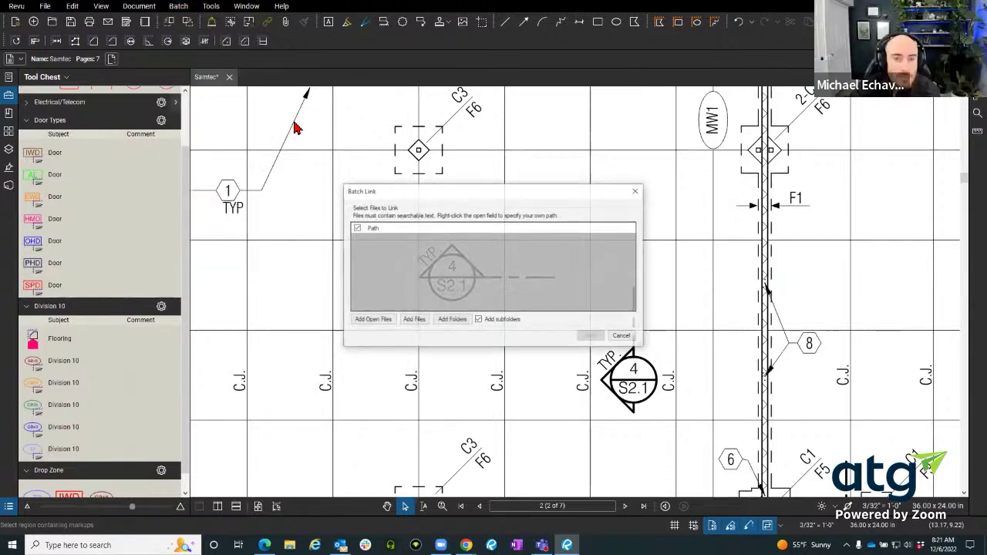
{"action": "left_click", "coordinate": [409, 323]}
{"action": "left_click", "coordinate": [608, 361]}
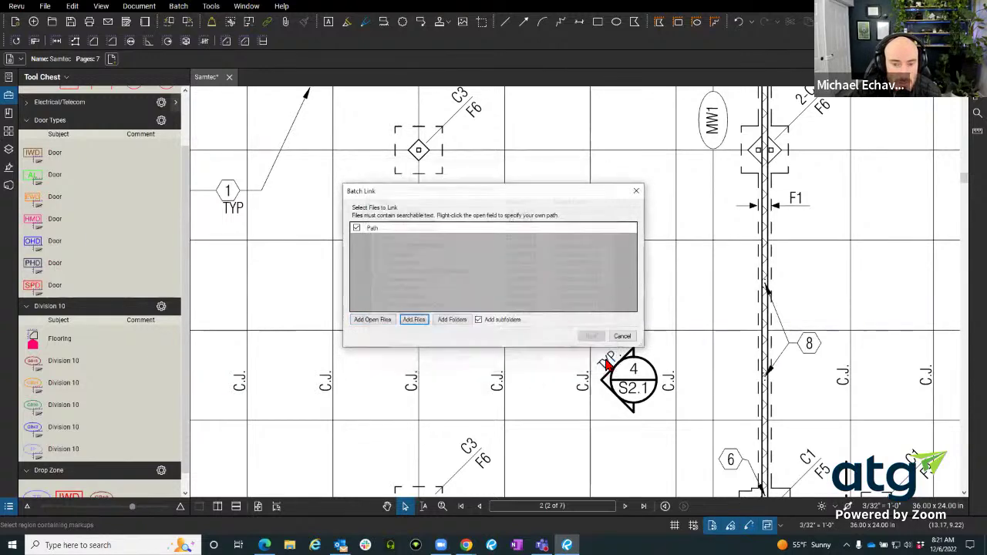
{"action": "left_click", "coordinate": [372, 319]}
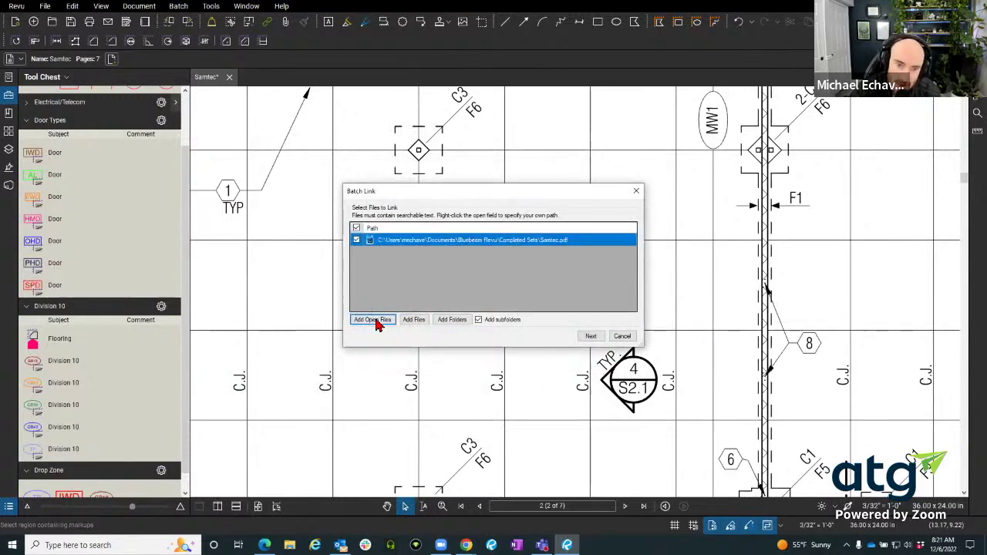
{"action": "left_click", "coordinate": [592, 337]}
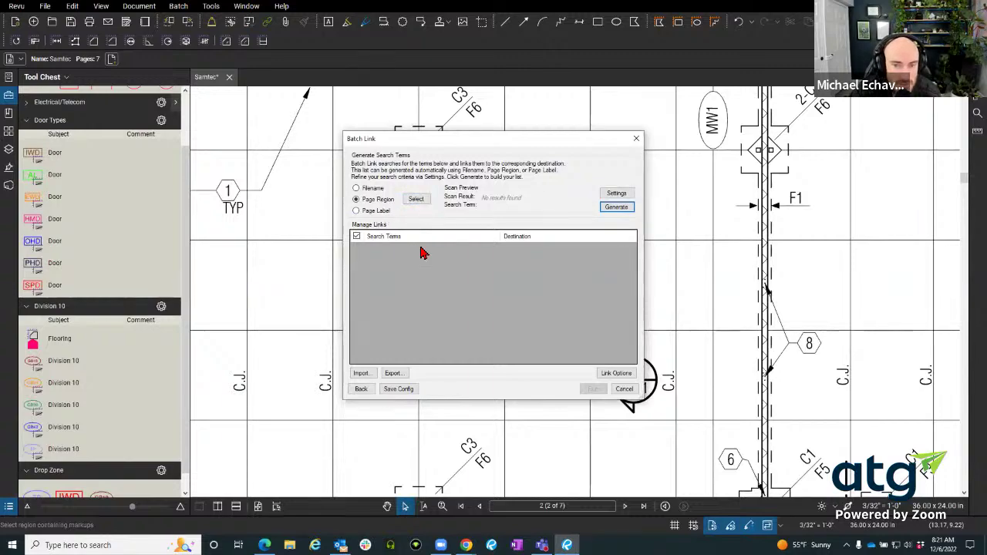
- Define the page region around sheet number S1.1 in the title block and generate the batch link search terms from it
{"action": "left_click", "coordinate": [416, 199]}
{"action": "scroll", "coordinate": [321, 192], "scroll_direction": "down", "scroll_amount": 5}
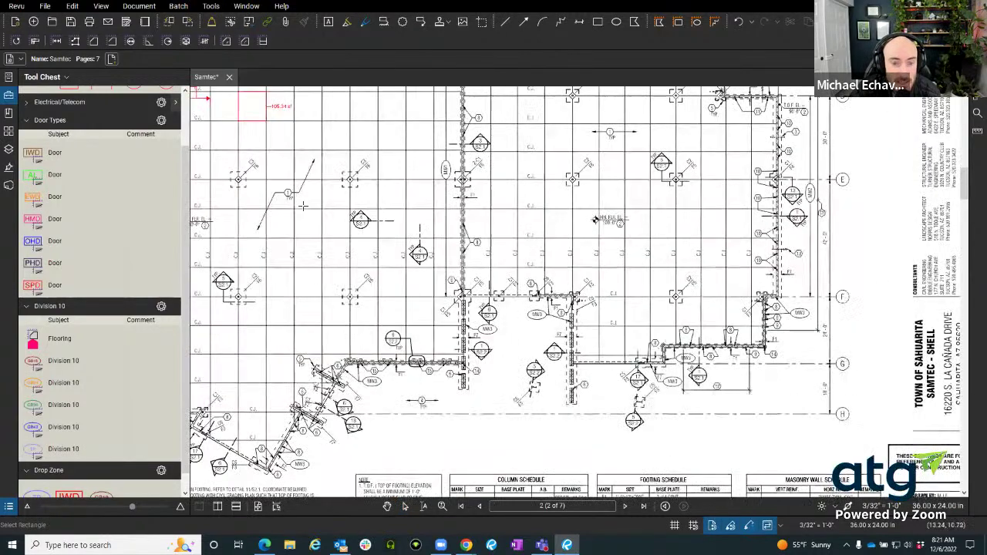
{"action": "scroll", "coordinate": [600, 390], "scroll_direction": "up", "scroll_amount": 4}
{"action": "scroll", "coordinate": [600, 390], "scroll_direction": "up", "scroll_amount": 3}
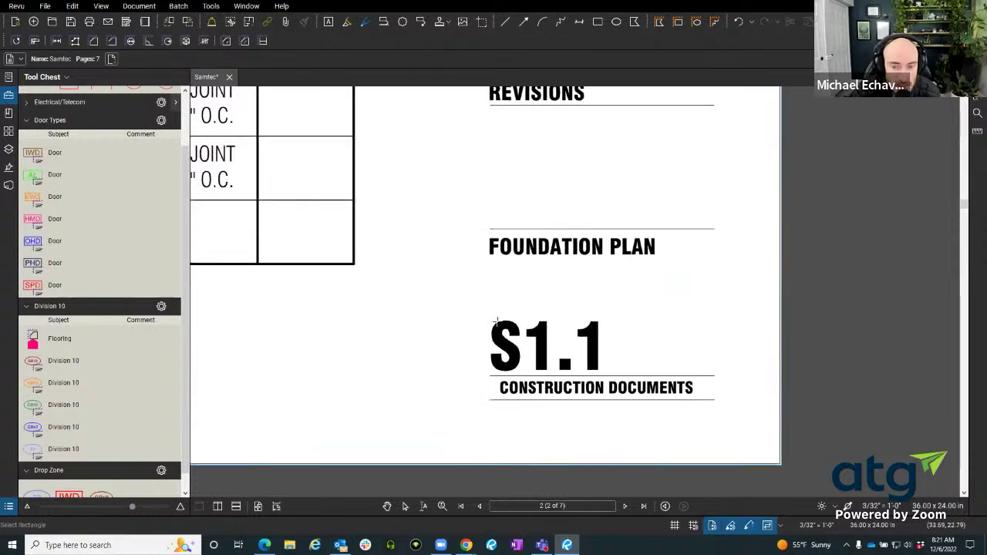
{"action": "left_click_drag", "start_coordinate": [466, 290], "coordinate": [622, 372]}
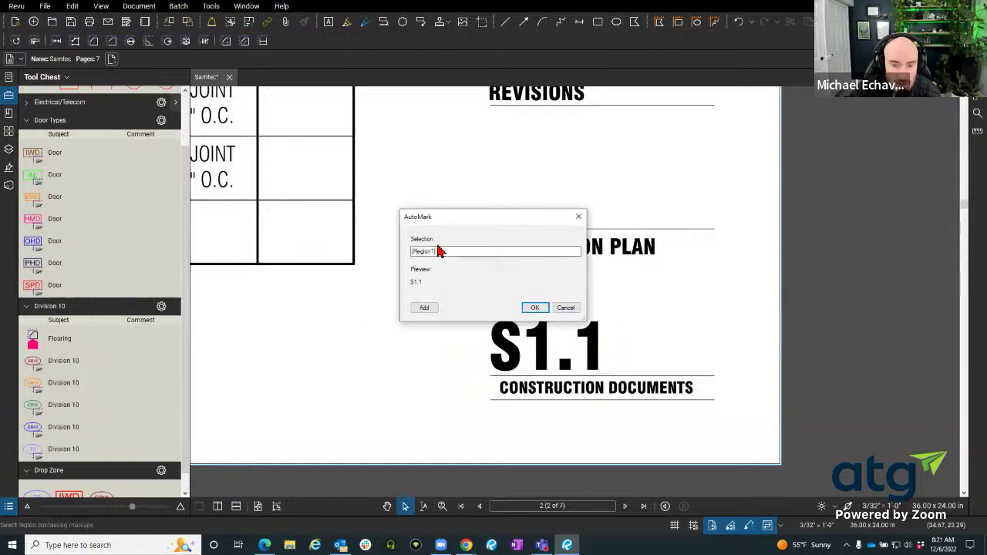
{"action": "left_click", "coordinate": [533, 308]}
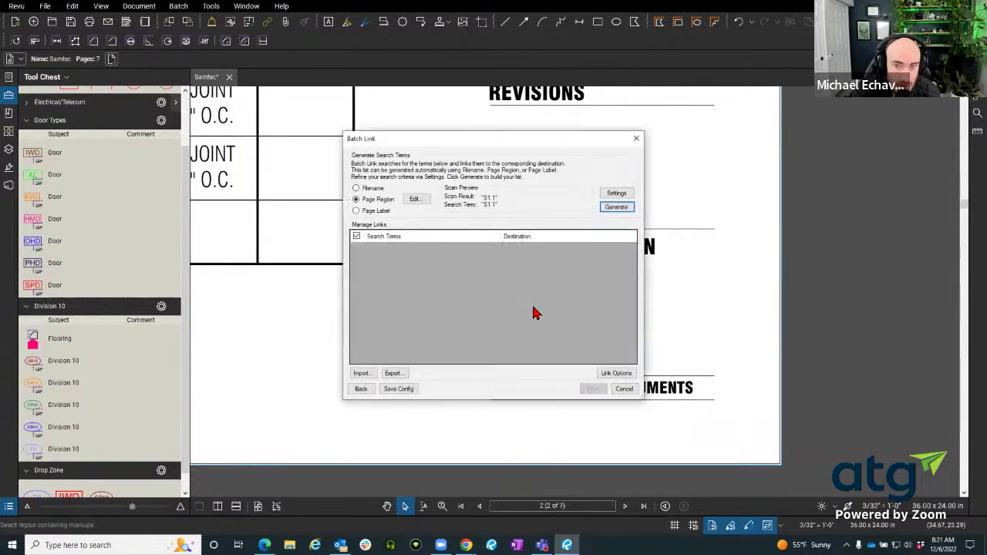
{"action": "left_click", "coordinate": [616, 207]}
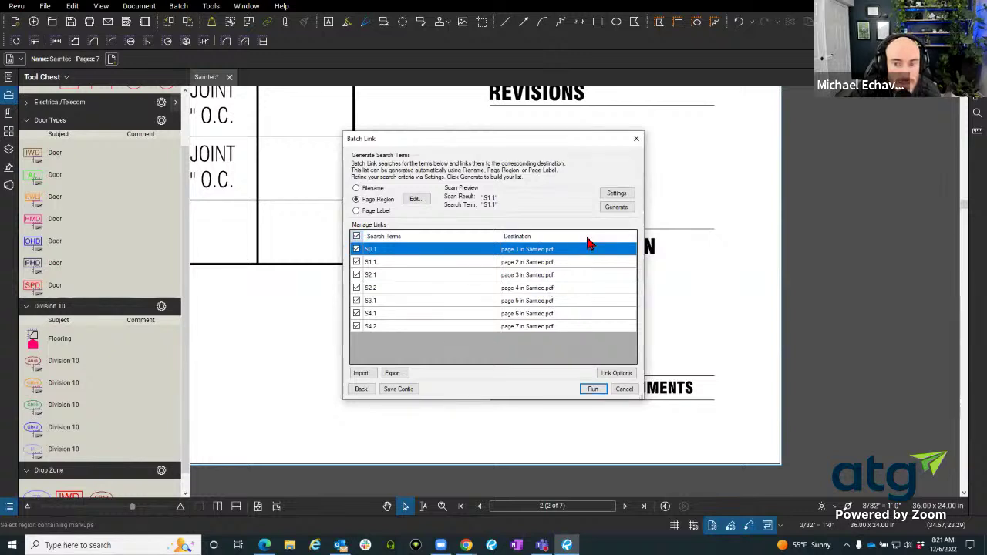
- Review the batch link's search term filter settings and its link search, overlap and appearance options
{"action": "left_click", "coordinate": [611, 199]}
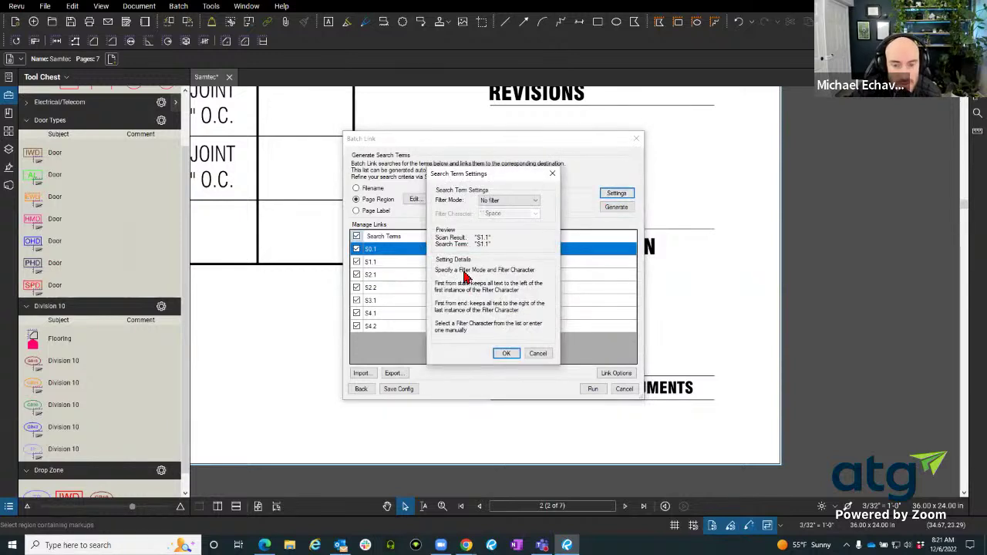
{"action": "left_click", "coordinate": [553, 176]}
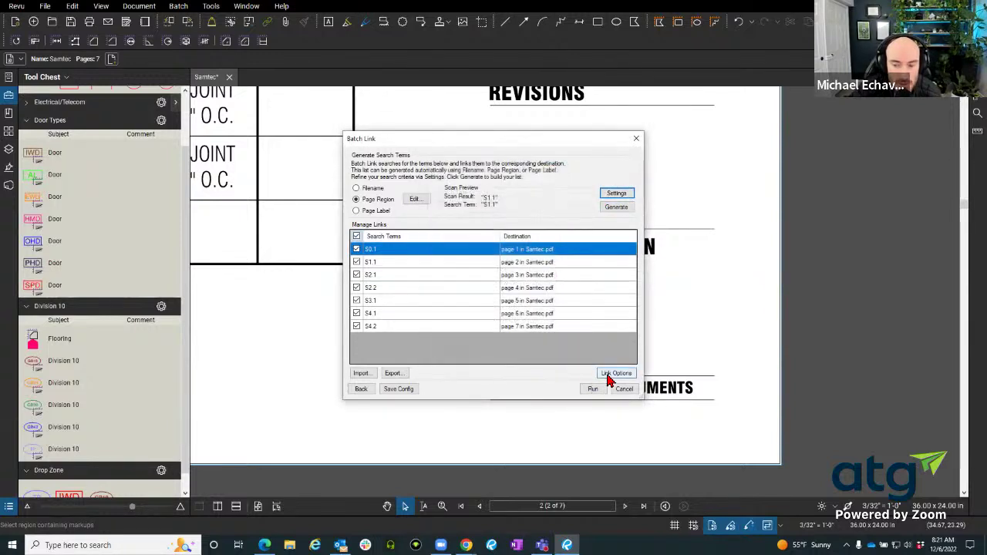
{"action": "left_click", "coordinate": [609, 374]}
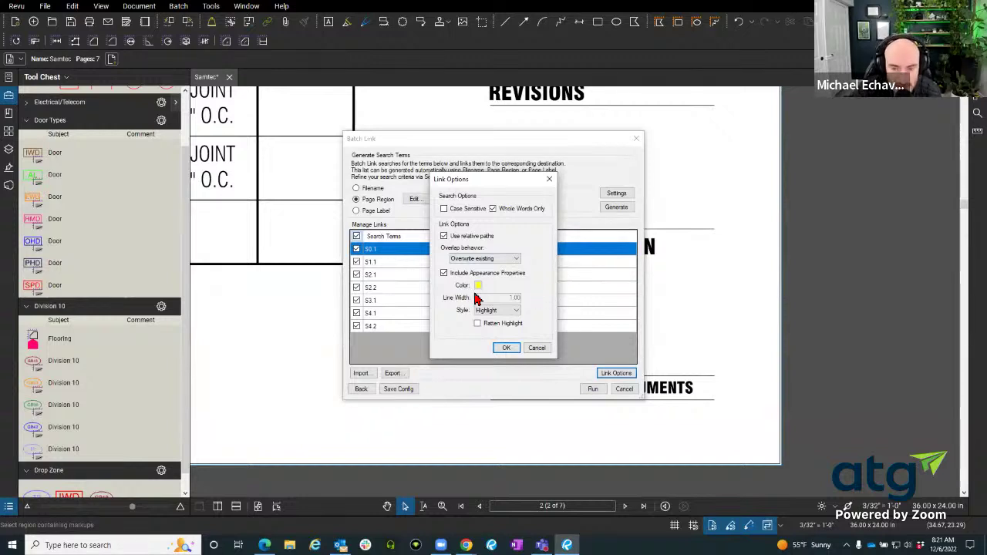
{"action": "left_click", "coordinate": [504, 347]}
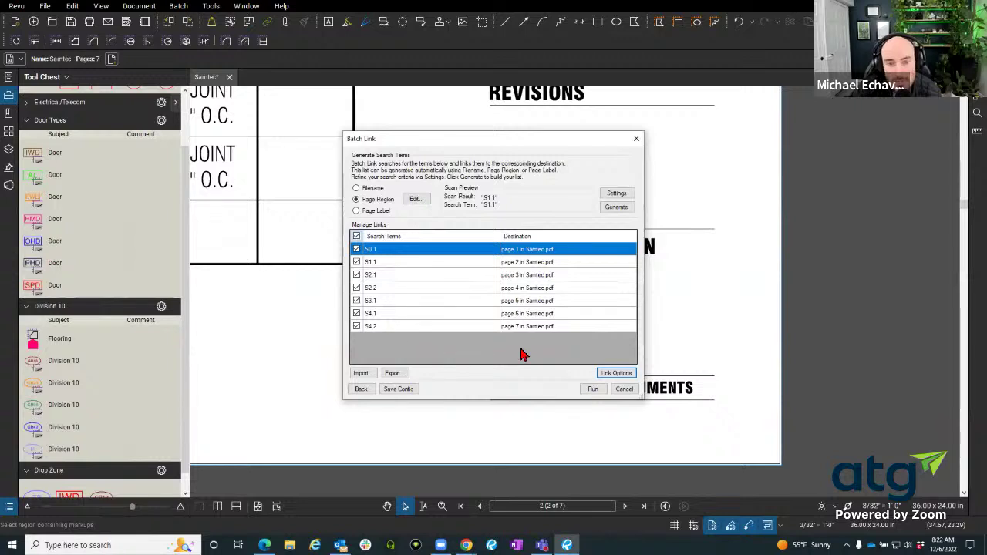
- Run the batch link, close its summary and go from the highlighted callouts on the foundation plan to the page 3 details
{"action": "left_click", "coordinate": [594, 389]}
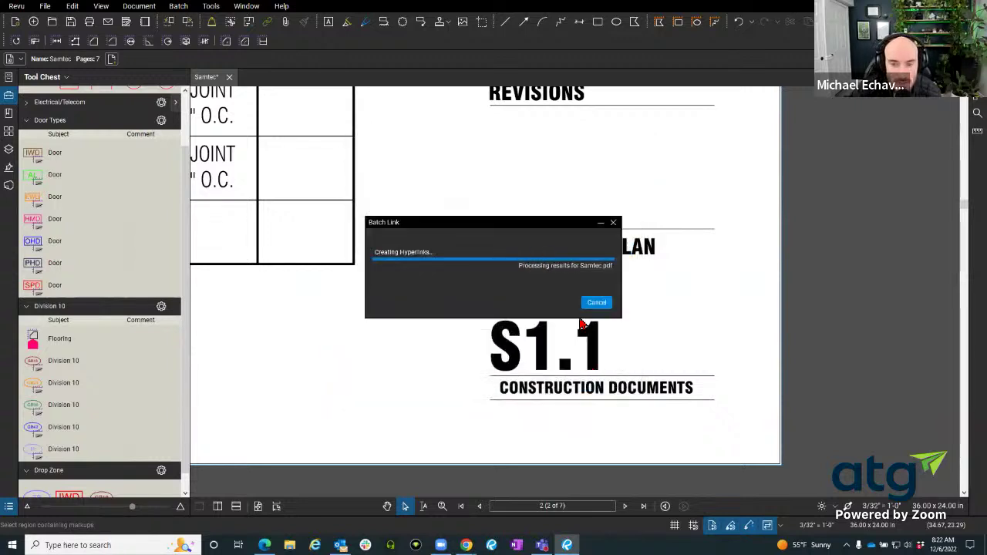
{"action": "left_click", "coordinate": [498, 307]}
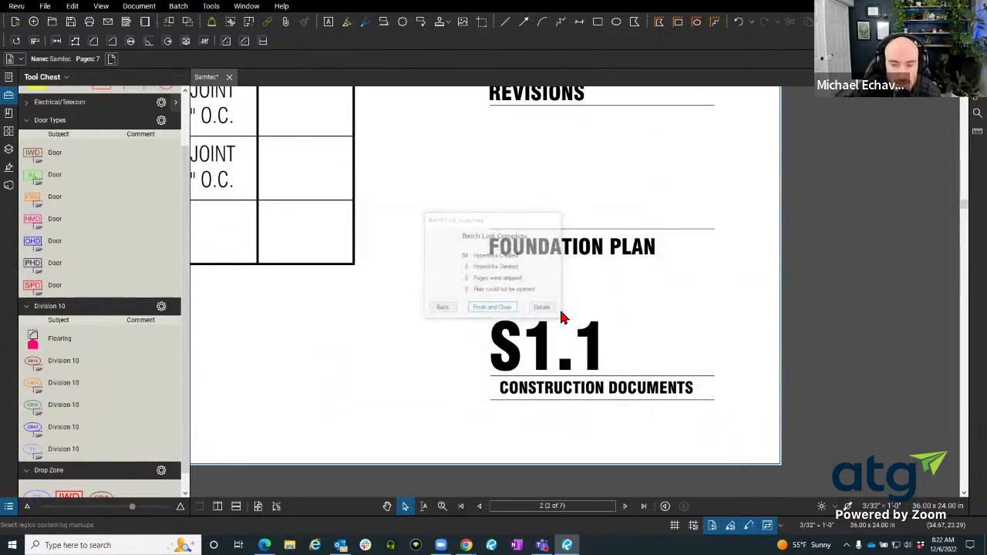
{"action": "scroll", "coordinate": [668, 330], "scroll_direction": "down", "scroll_amount": 5}
{"action": "scroll", "coordinate": [379, 286], "scroll_direction": "up", "scroll_amount": 5}
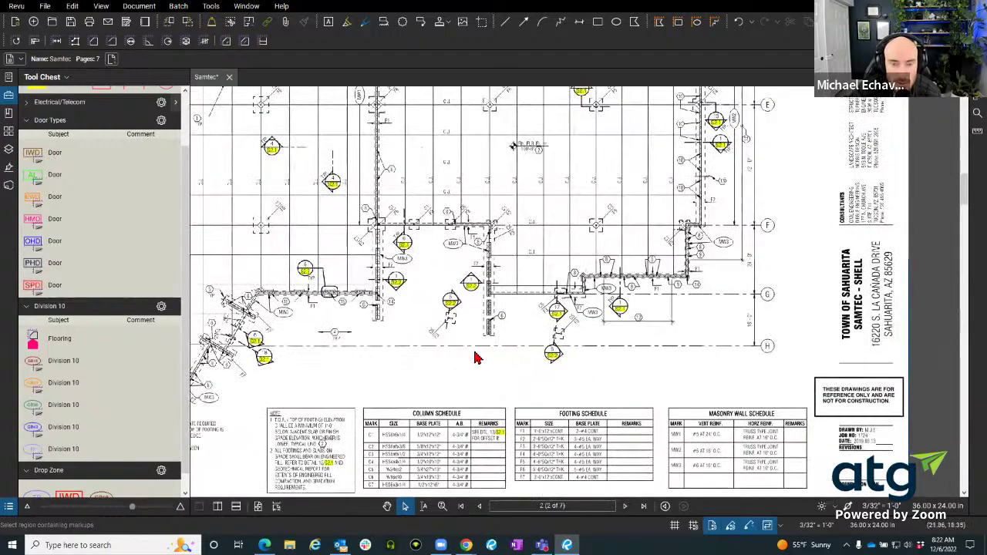
{"action": "scroll", "coordinate": [540, 309], "scroll_direction": "down", "scroll_amount": 5}
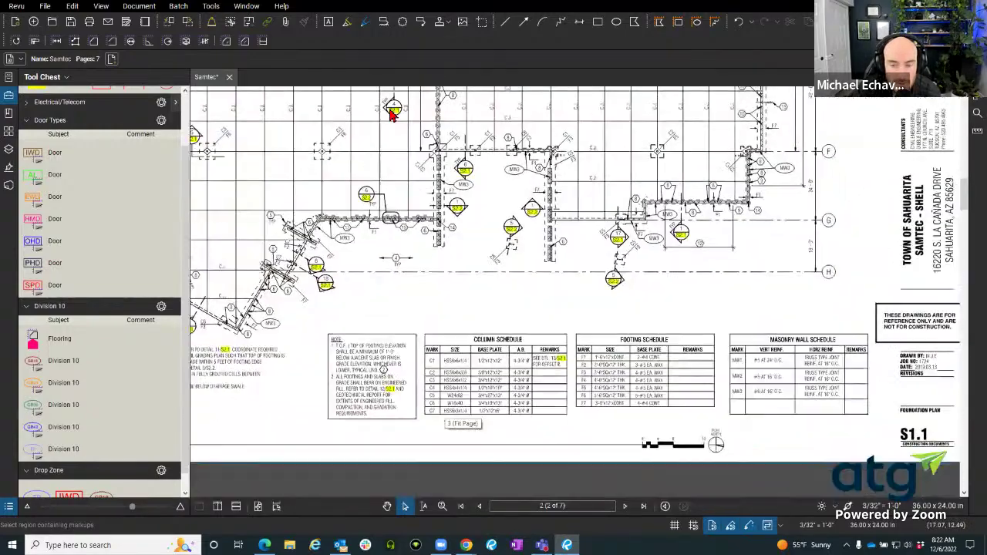
{"action": "scroll", "coordinate": [389, 266], "scroll_direction": "up", "scroll_amount": 3}
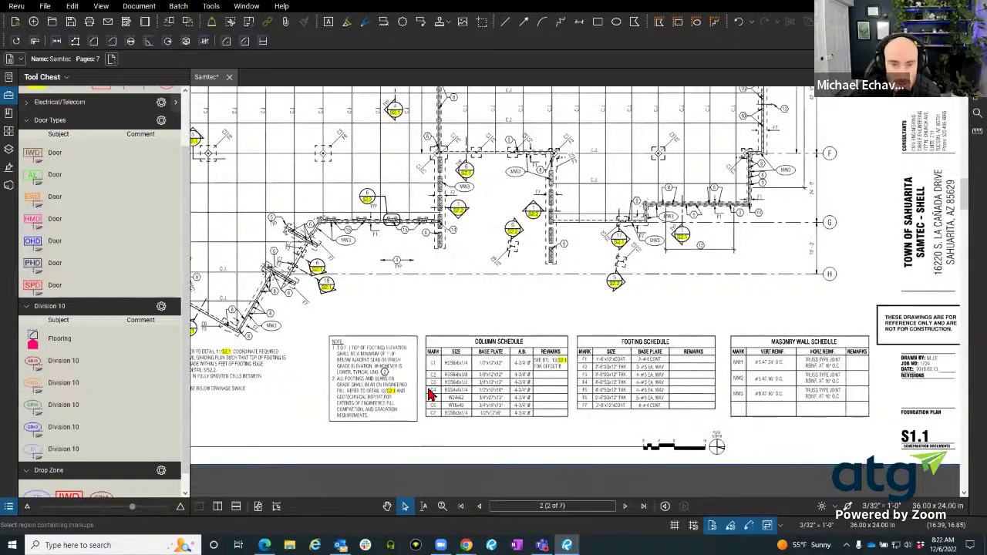
{"action": "scroll", "coordinate": [389, 251], "scroll_direction": "down", "scroll_amount": 5}
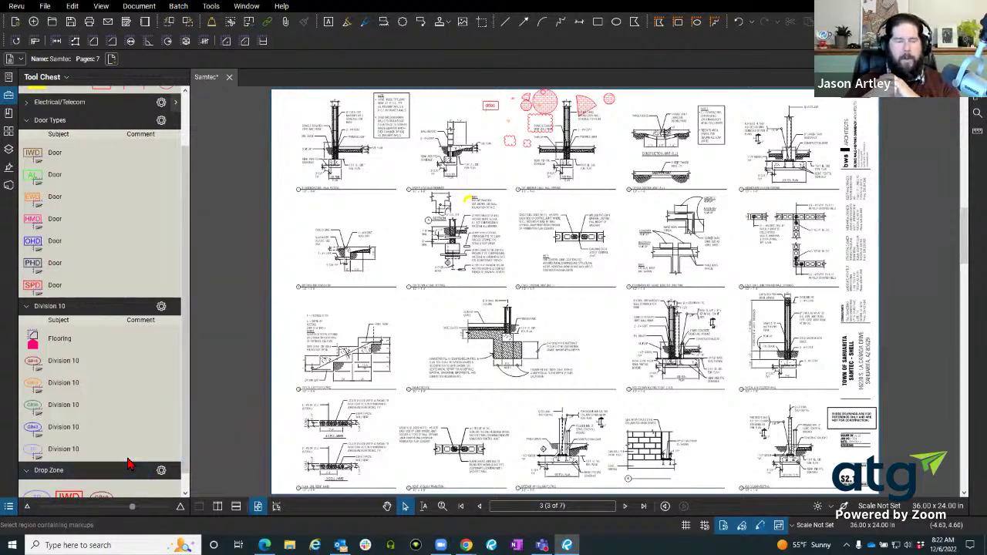
- Split the page 3 view into two side-by-side panes and return to a single pane
{"action": "left_click", "coordinate": [218, 506]}
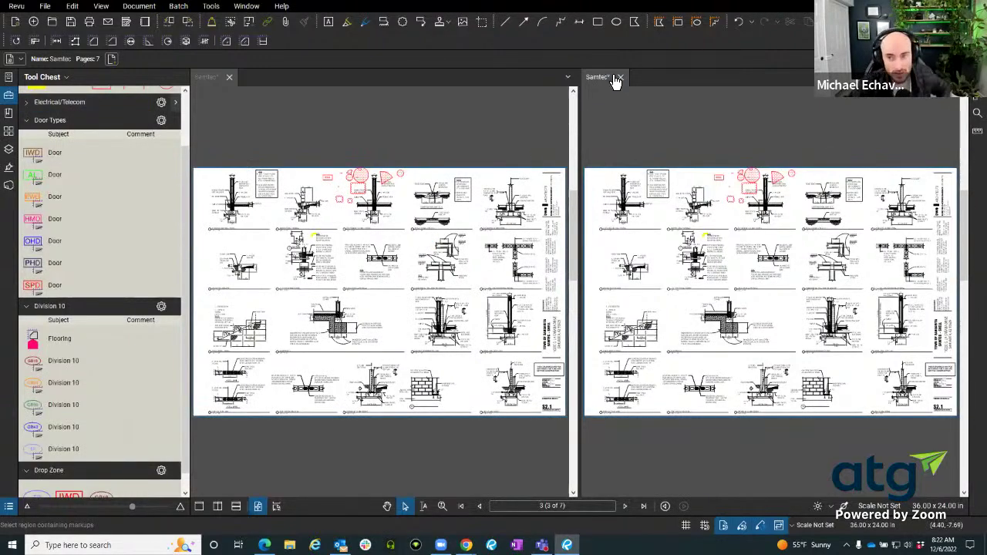
{"action": "left_click_drag", "start_coordinate": [615, 83], "coordinate": [601, 171]}
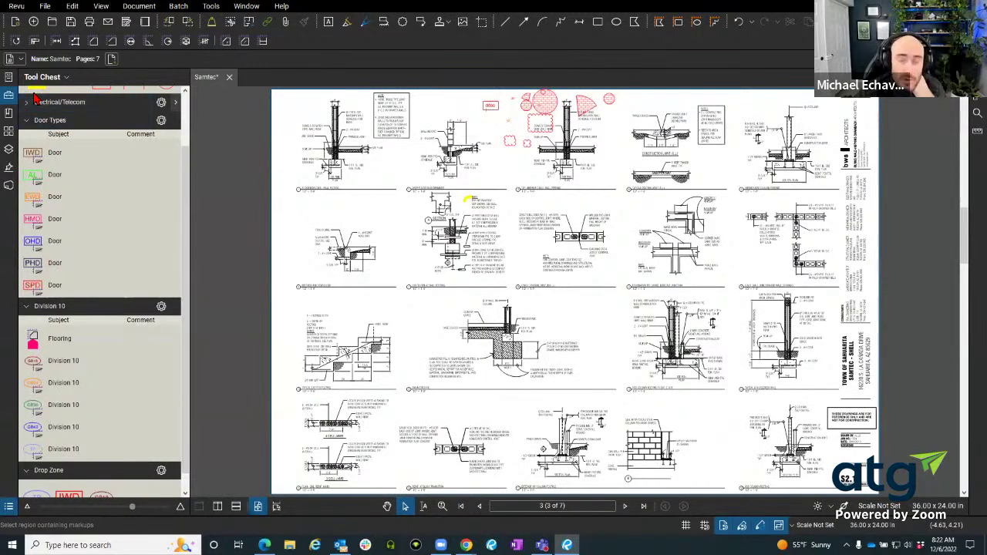
- Undock the toolbar with the orange markup tools and dock it again in the upper toolbar row after the undo tools
{"action": "mouse_move", "coordinate": [498, 23]}
{"action": "left_mouse_down"}
{"action": "mouse_move", "coordinate": [511, 61]}
{"action": "mouse_move", "coordinate": [497, 25]}
{"action": "left_mouse_up"}
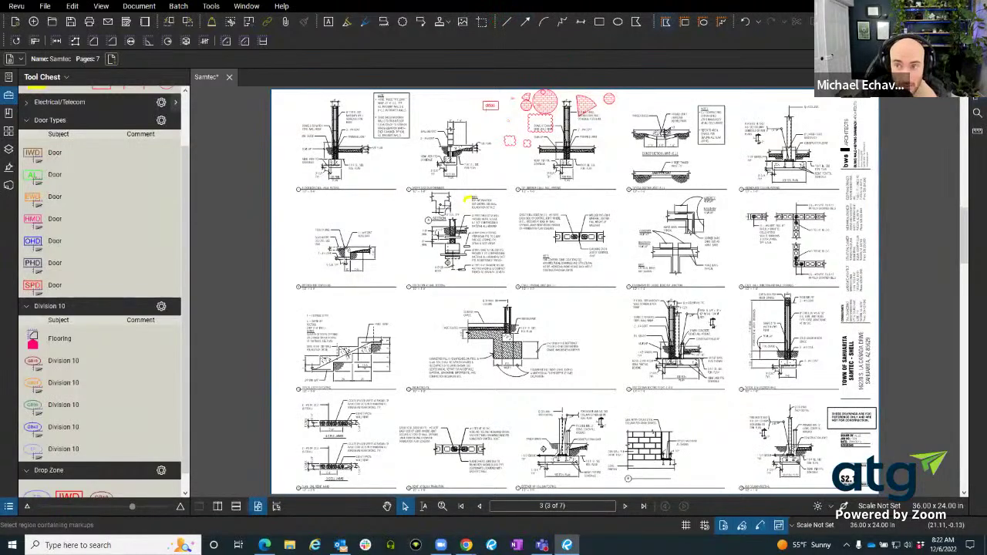
{"action": "left_click_drag", "start_coordinate": [656, 23], "coordinate": [432, 509]}
{"action": "left_click_drag", "start_coordinate": [30, 486], "coordinate": [648, 31]}
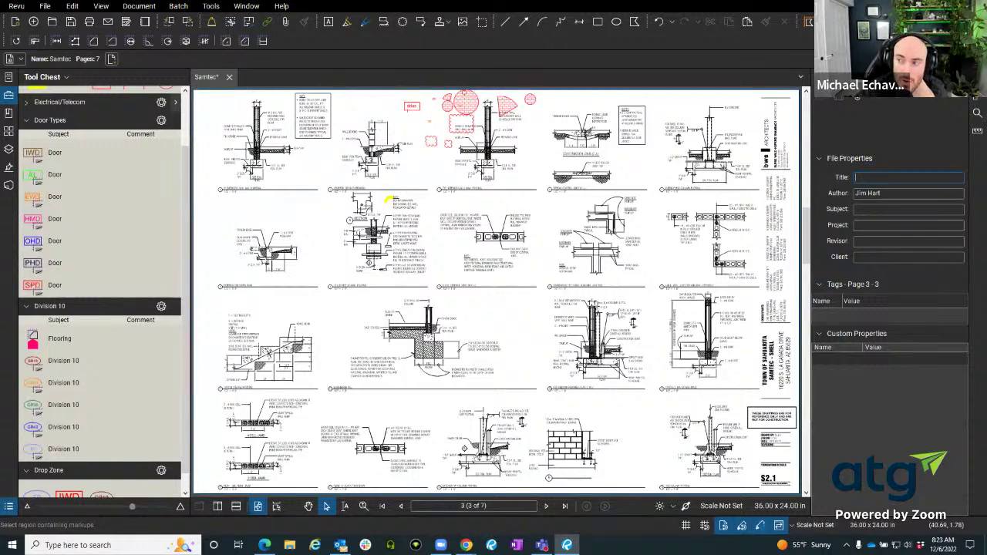
- Detach the Properties panel and place it as a floating window over the drawing
{"action": "right_click", "coordinate": [976, 97]}
{"action": "mouse_move", "coordinate": [956, 107]}
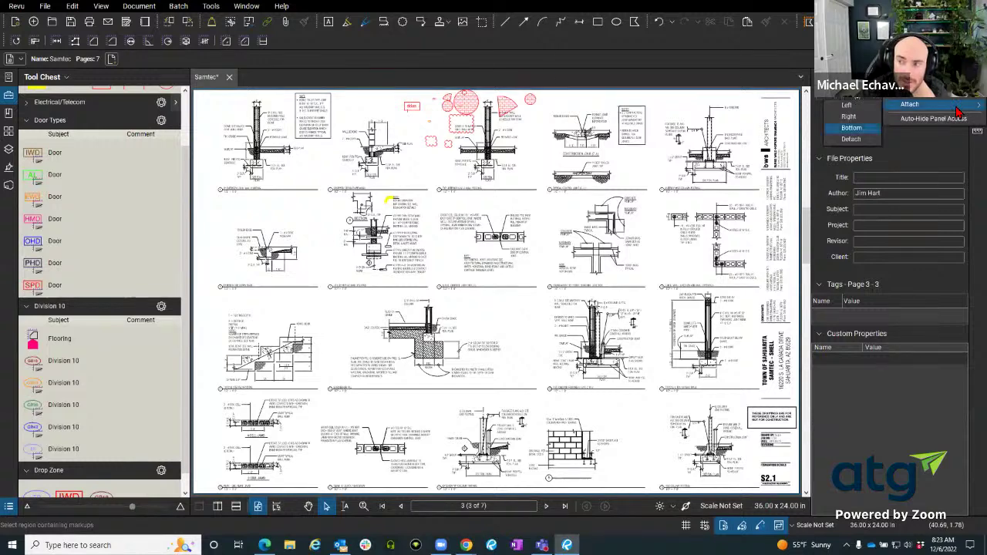
{"action": "left_click", "coordinate": [852, 139]}
{"action": "key", "text": "alt+l"}
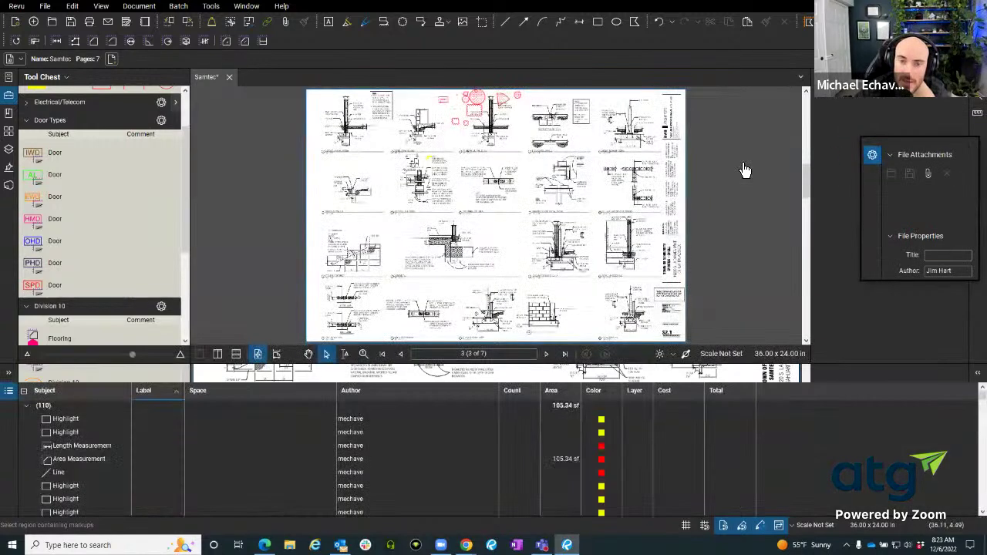
{"action": "key", "text": "alt+l"}
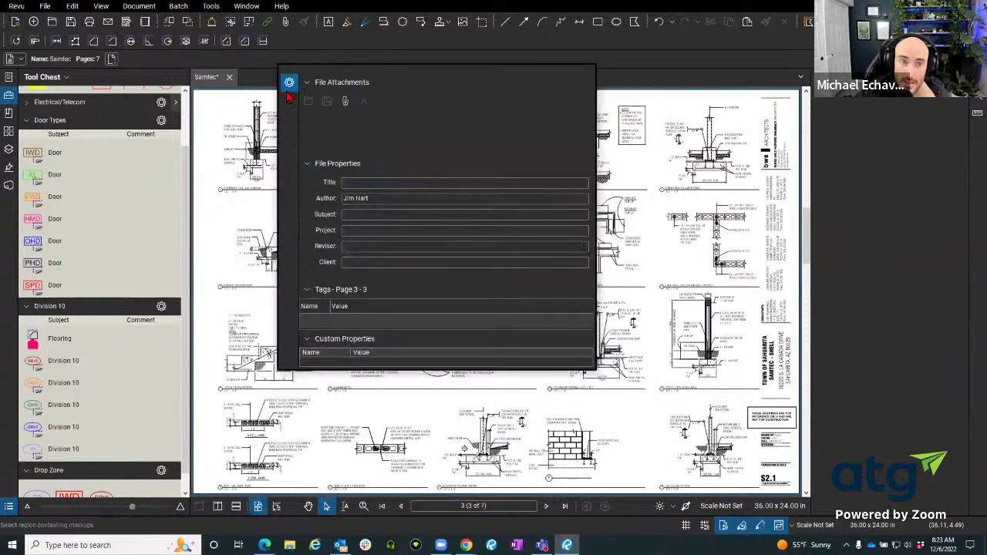
- Dock the Properties panel beside the Tool Chest and pull it back out as a floating window over the drawing
{"action": "key", "text": "alt+l"}
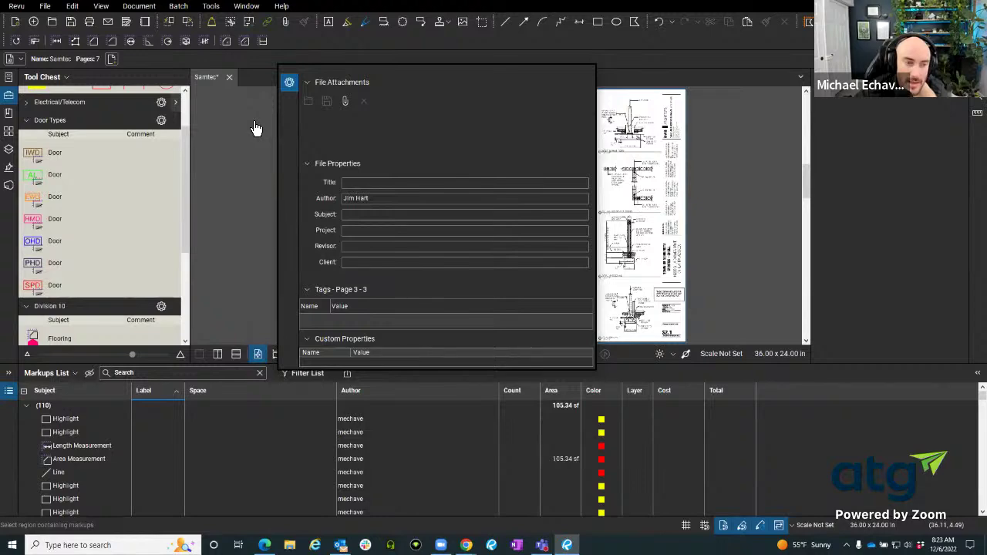
{"action": "key", "text": "alt+l"}
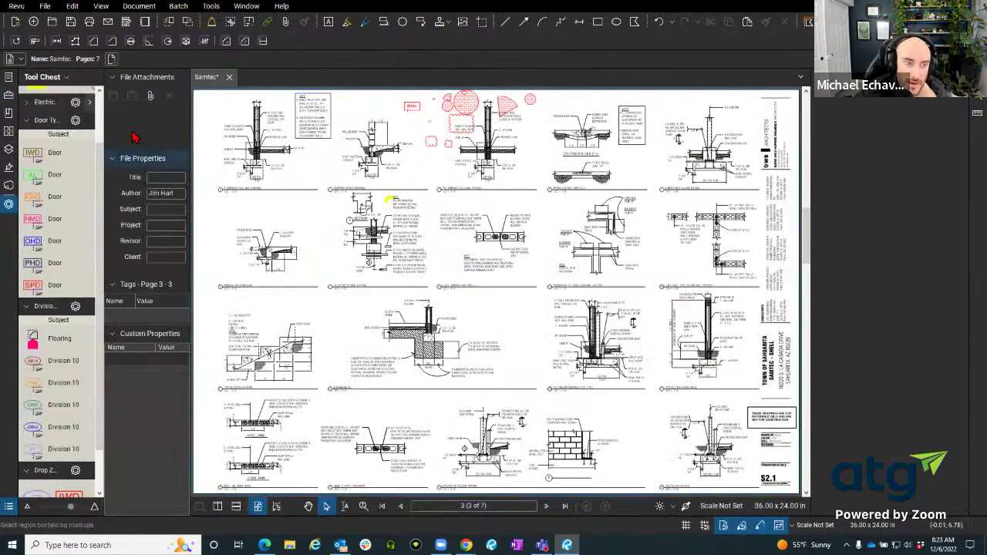
{"action": "key", "text": "alt+l"}
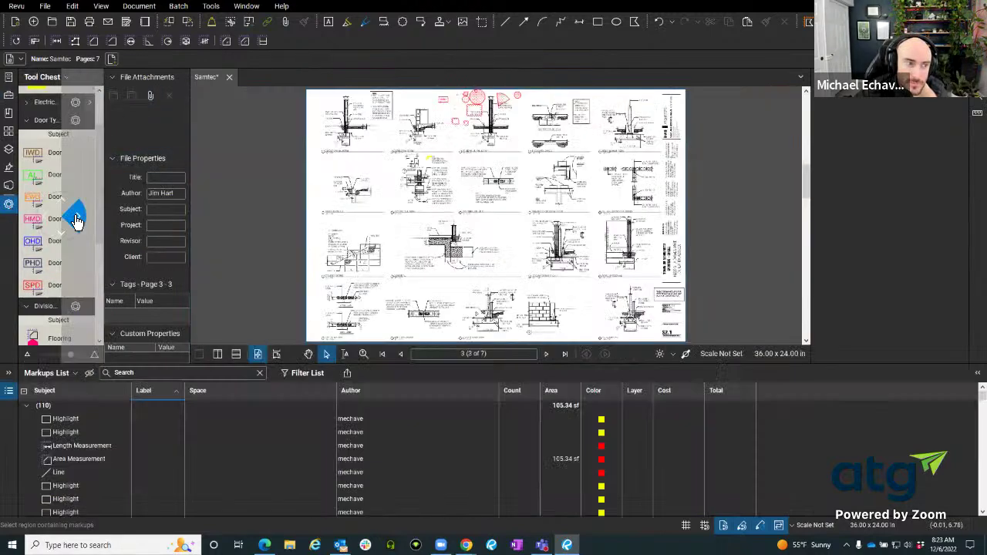
{"action": "left_click_drag", "start_coordinate": [8, 203], "coordinate": [283, 198]}
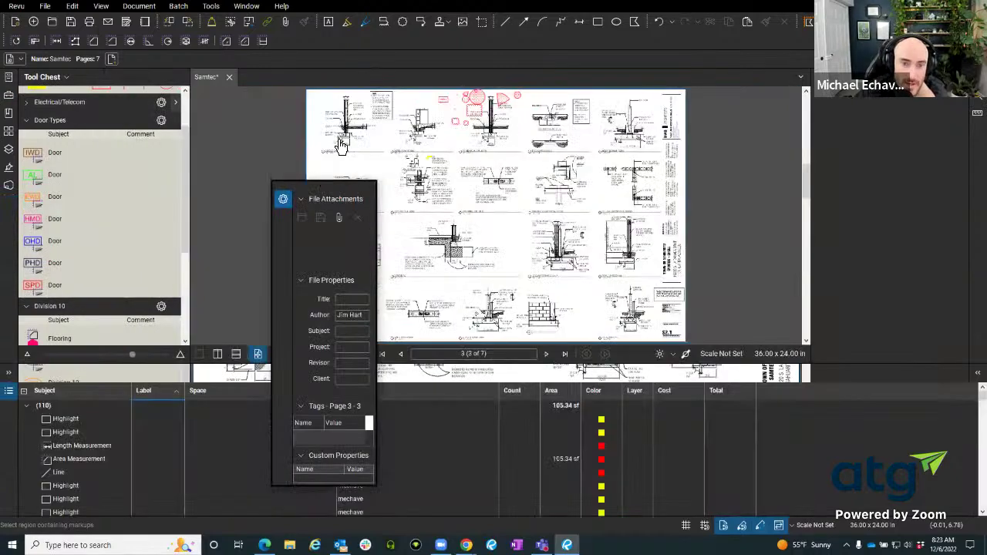
{"action": "left_click_drag", "start_coordinate": [341, 145], "coordinate": [344, 140]}
- Widen the floating Properties panel across the page 3 details and show the Markups List
{"action": "key", "text": "alt+l"}
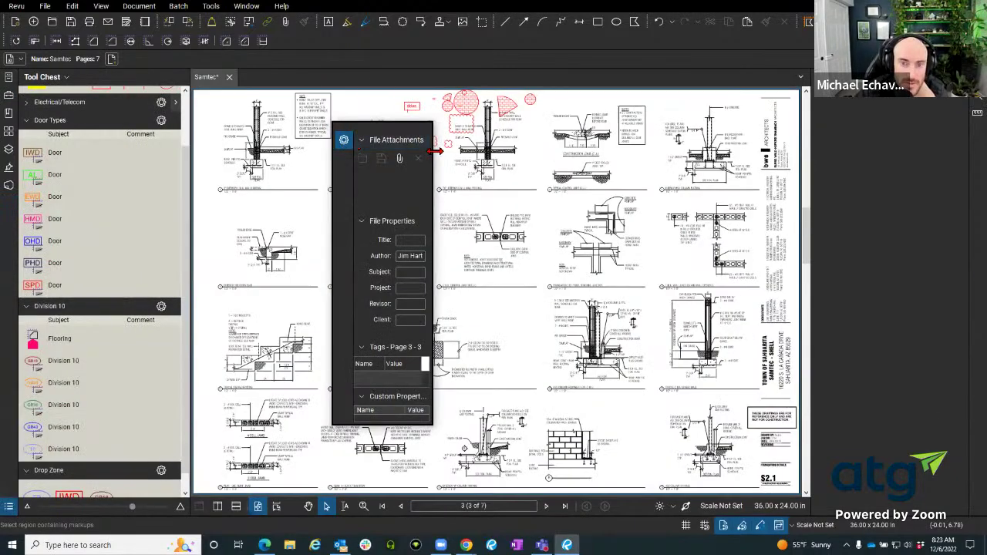
{"action": "left_click_drag", "start_coordinate": [434, 151], "coordinate": [629, 154]}
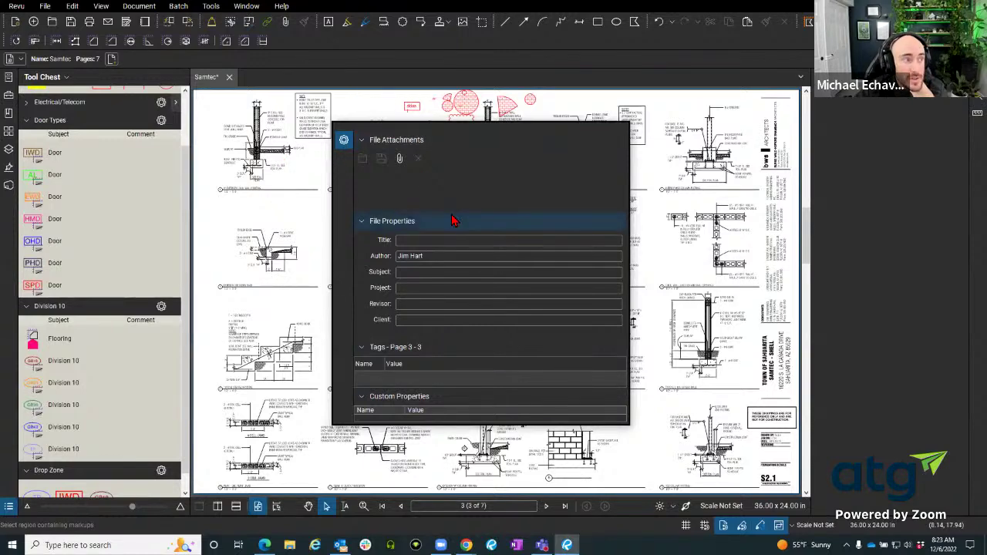
{"action": "key", "text": "alt+l"}
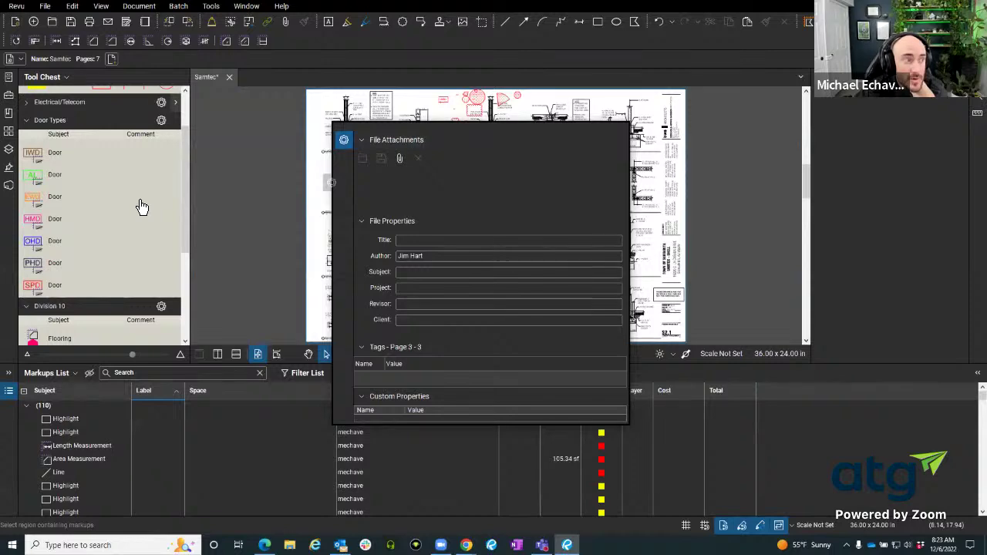
- Move the floating Properties panel around over the drawing, dock it on the workspace's right side, and leave the Markups List hidden
{"action": "key", "text": "alt+l"}
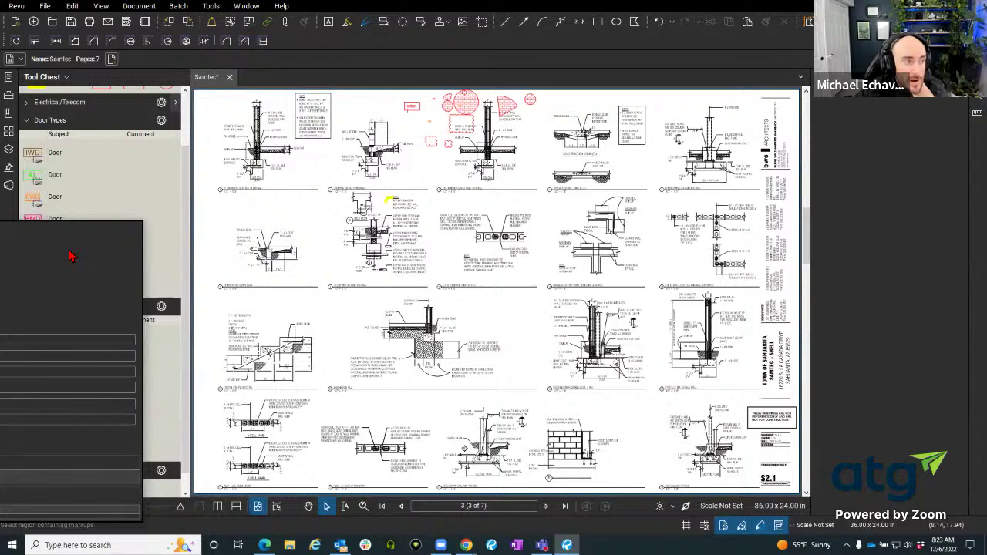
{"action": "key", "text": "alt+l"}
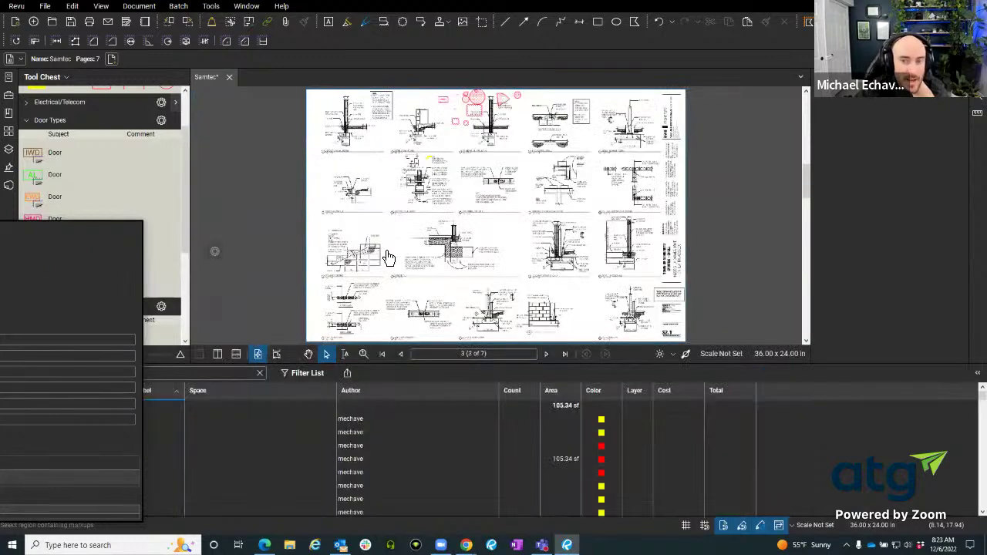
{"action": "key", "text": "alt+l"}
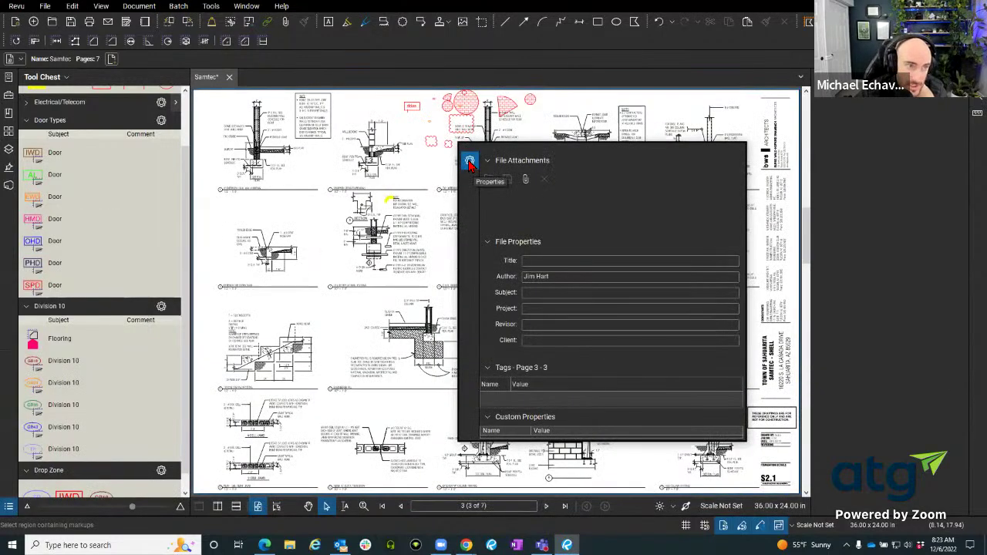
{"action": "key", "text": "alt+l"}
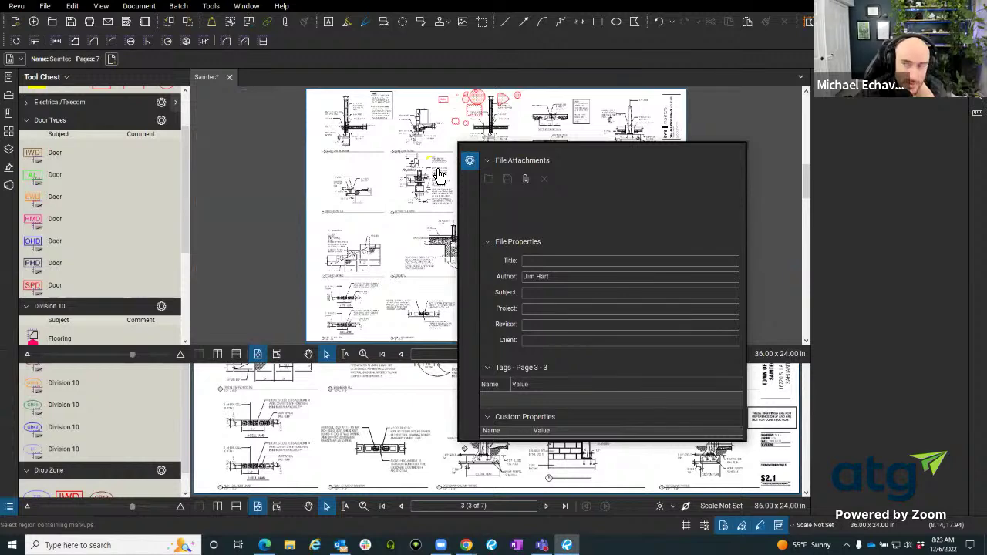
{"action": "key", "text": "alt+l"}
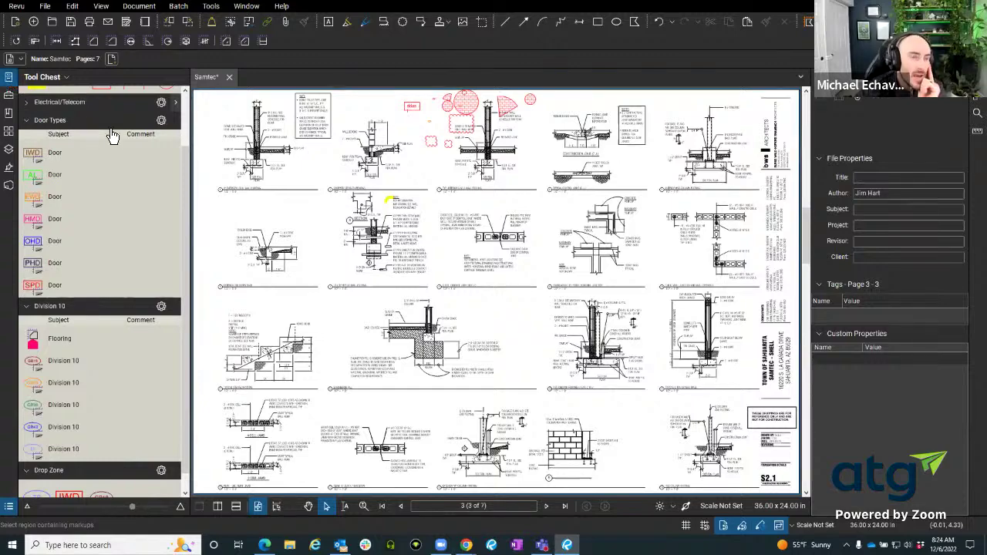
- Pull the File Access panel out as a floating window and combine the Properties panel with it in that window
{"action": "mouse_move", "coordinate": [9, 94]}
{"action": "left_mouse_down"}
{"action": "mouse_move", "coordinate": [260, 149]}
{"action": "mouse_move", "coordinate": [371, 125]}
{"action": "left_mouse_up"}
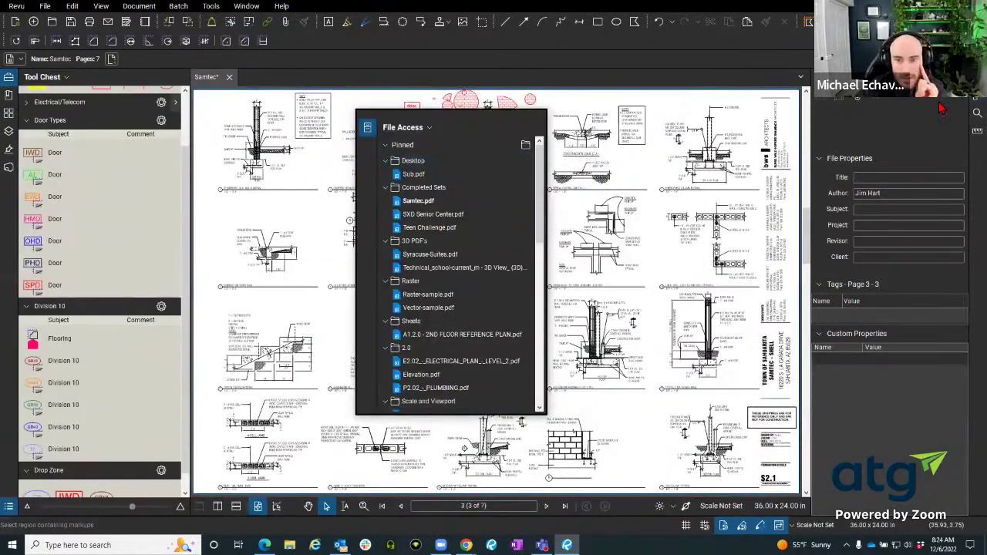
{"action": "key", "text": "alt+l"}
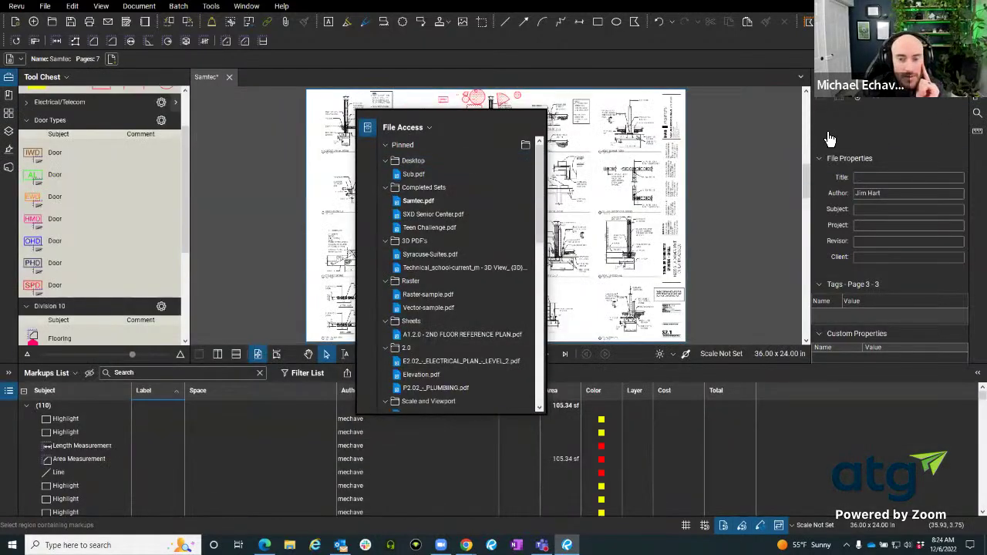
{"action": "mouse_move", "coordinate": [830, 139]}
{"action": "left_mouse_down"}
{"action": "mouse_move", "coordinate": [480, 266]}
{"action": "mouse_move", "coordinate": [549, 187]}
{"action": "left_mouse_up"}
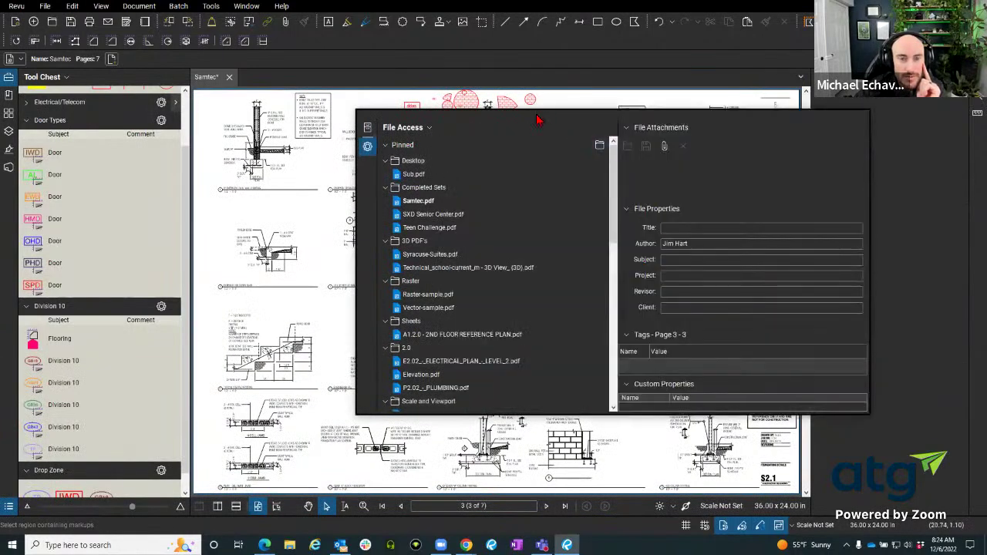
- Reposition the combined File Access and Properties window and extend its height to reach the recent files list
{"action": "left_click_drag", "start_coordinate": [539, 119], "coordinate": [402, 74]}
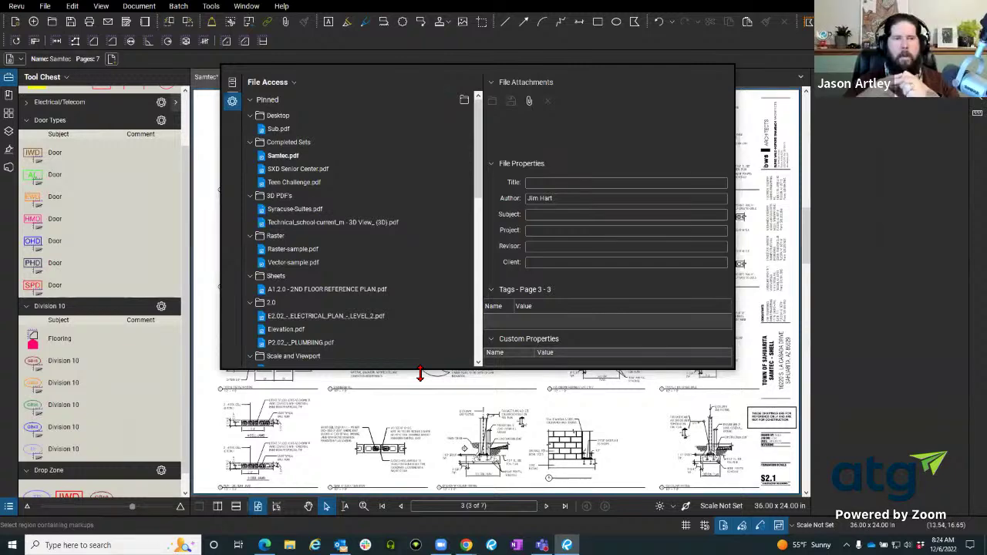
{"action": "left_click_drag", "start_coordinate": [421, 373], "coordinate": [421, 495]}
{"action": "scroll", "coordinate": [419, 335], "scroll_direction": "down", "scroll_amount": 3}
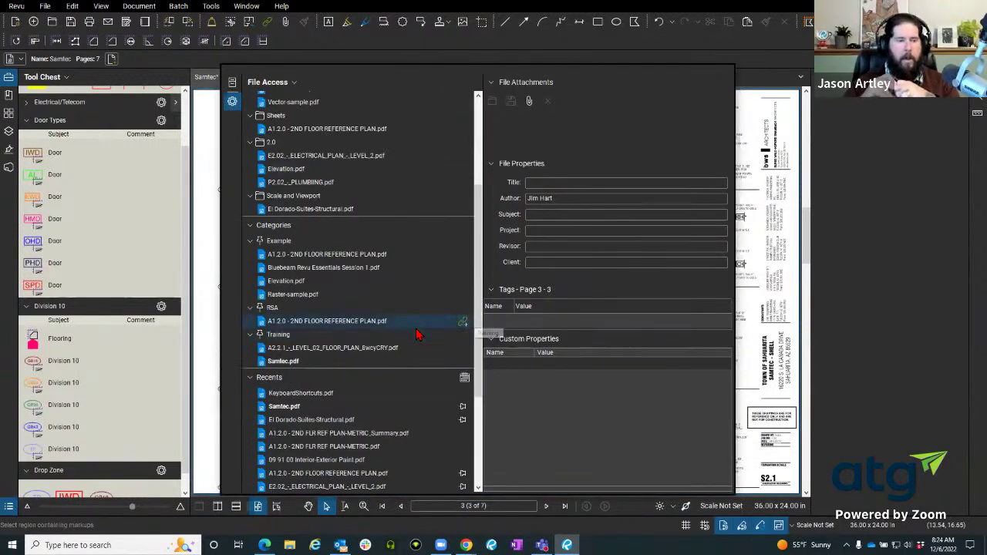
- Detach the Properties panel from the shared floating window and attach it to the right side of the workspace
{"action": "left_click", "coordinate": [233, 101]}
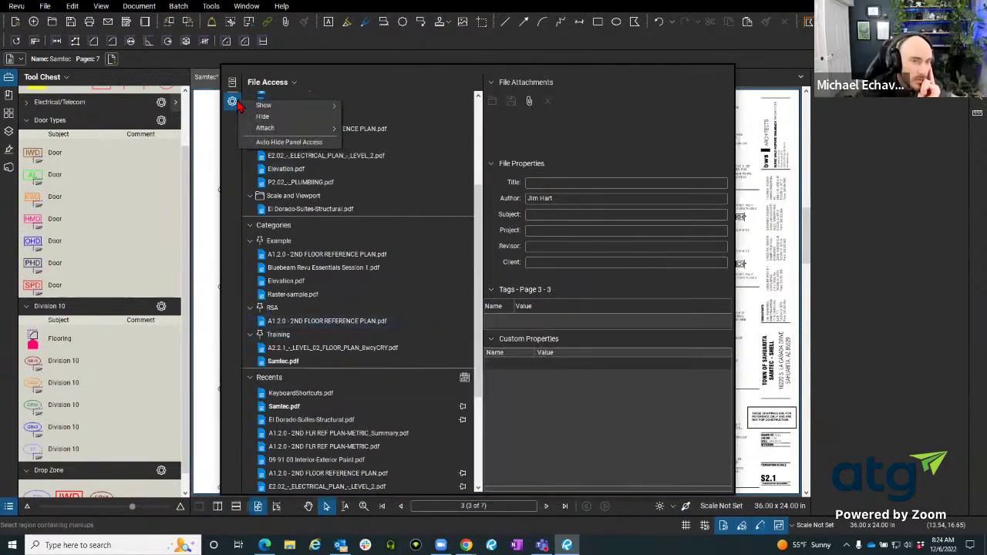
{"action": "mouse_move", "coordinate": [293, 128]}
{"action": "left_click", "coordinate": [362, 164]}
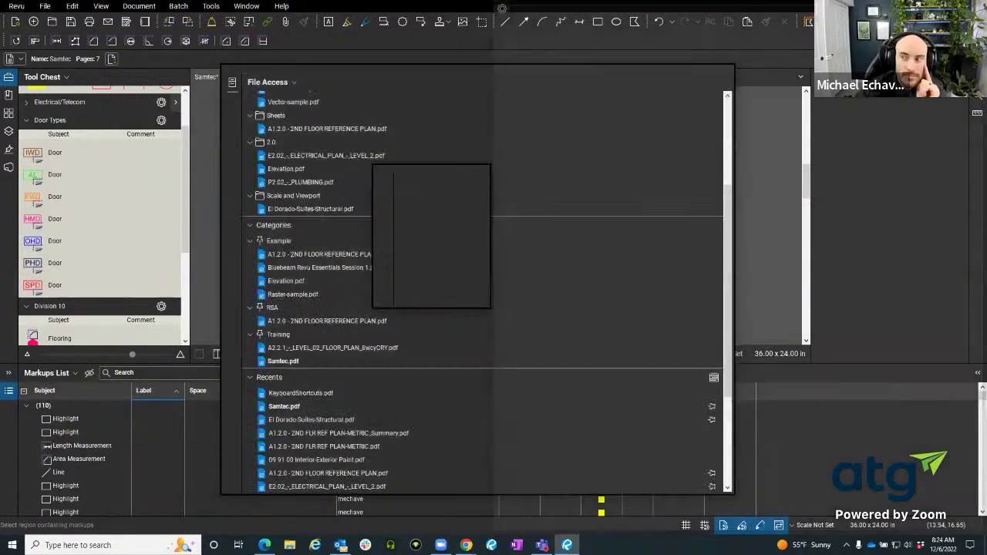
{"action": "left_click", "coordinate": [503, 8]}
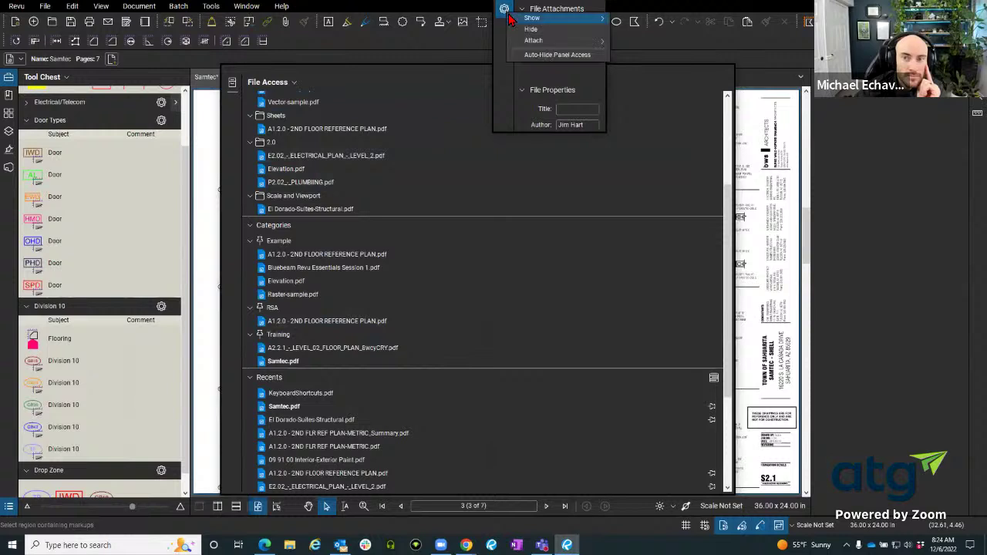
{"action": "mouse_move", "coordinate": [571, 41]}
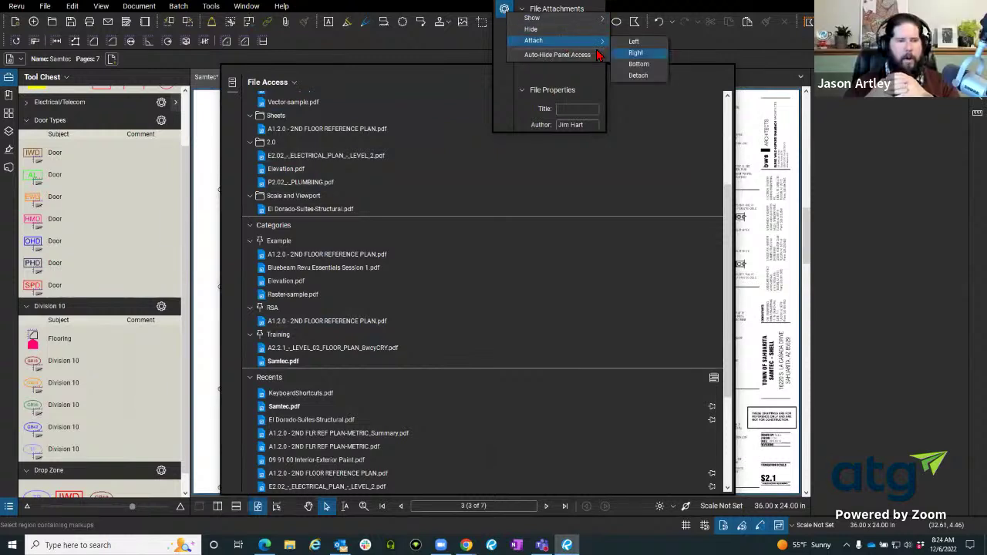
{"action": "left_click", "coordinate": [636, 53]}
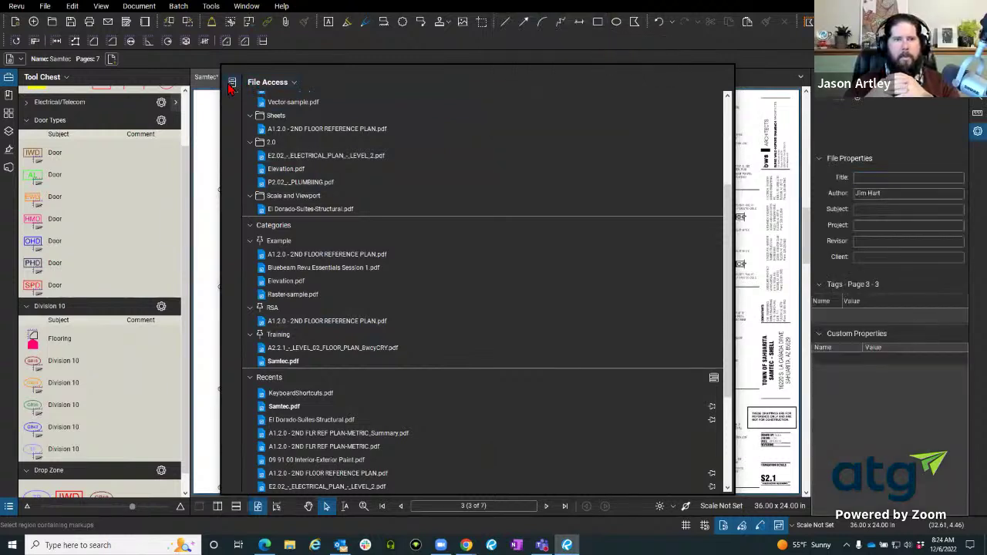
- Dock the File Access panel below the Tool Chest and bring up its Attach options
{"action": "left_click_drag", "start_coordinate": [69, 118], "coordinate": [104, 232]}
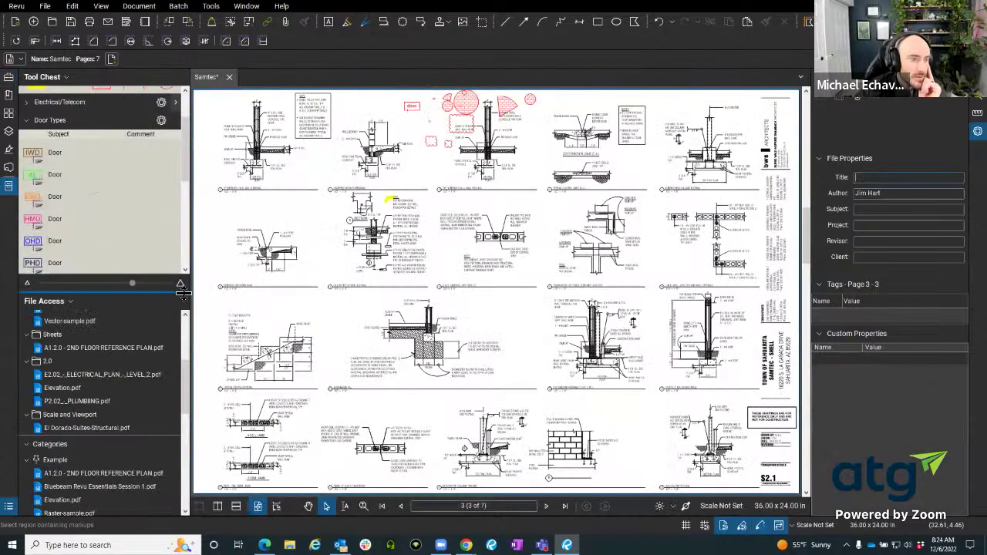
{"action": "right_click", "coordinate": [12, 194]}
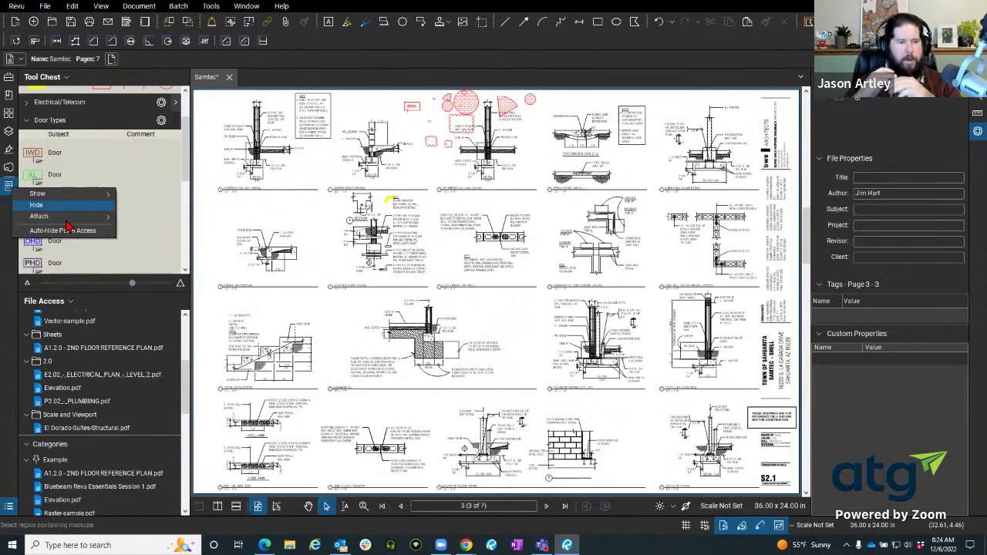
{"action": "mouse_move", "coordinate": [73, 217]}
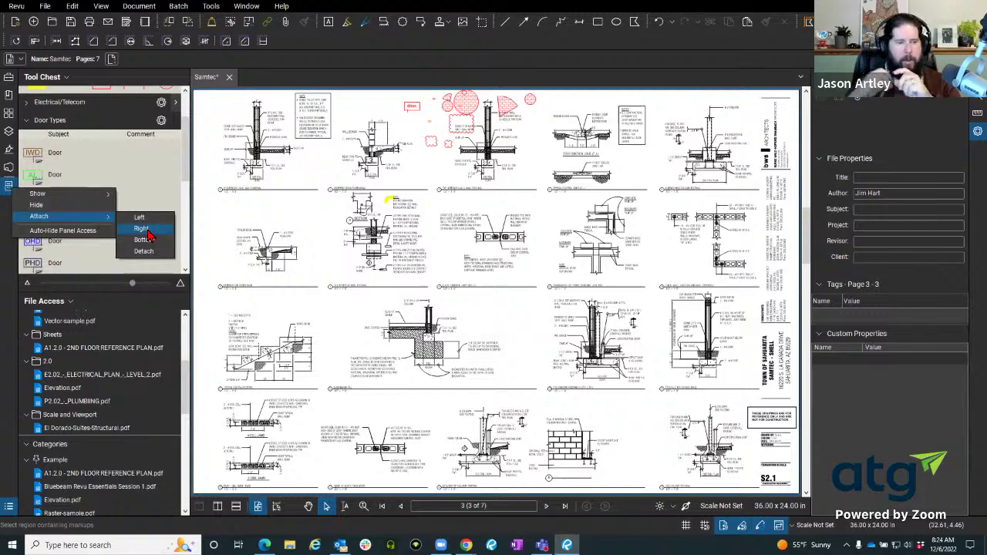
{"action": "mouse_move", "coordinate": [37, 194]}
{"action": "left_click", "coordinate": [139, 258]}
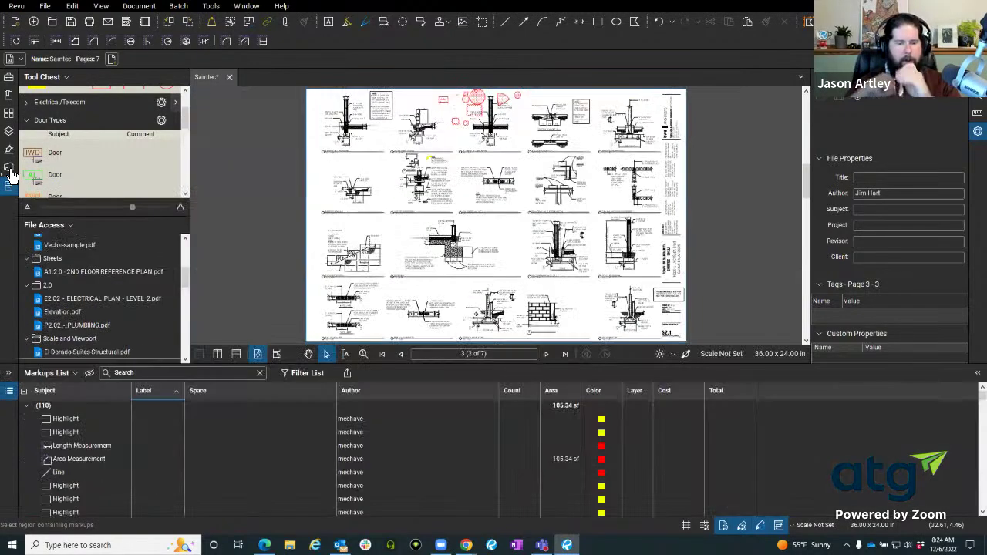
- Show the Studio panel side by side with the File Access panel in place of the Tool Chest
{"action": "left_click", "coordinate": [10, 169]}
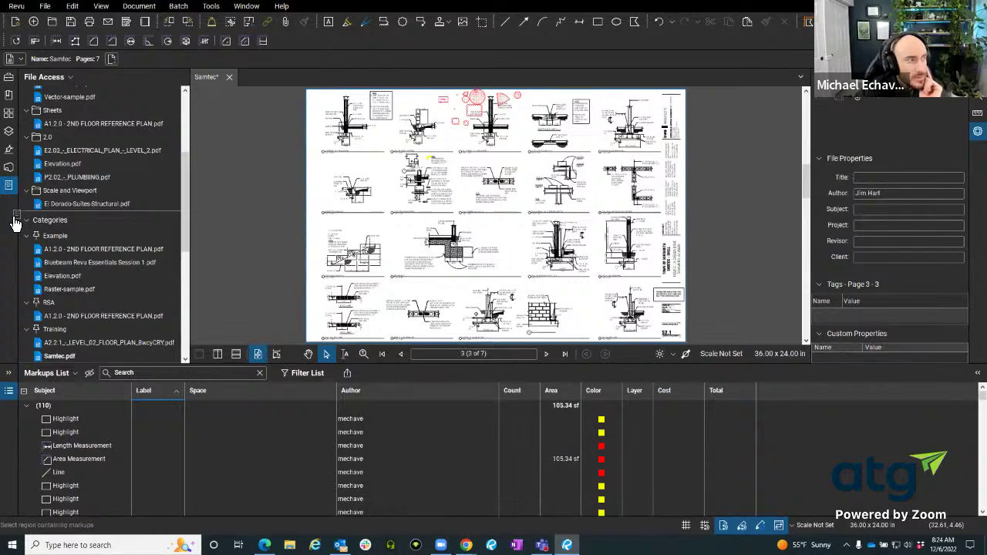
{"action": "mouse_move", "coordinate": [127, 288]}
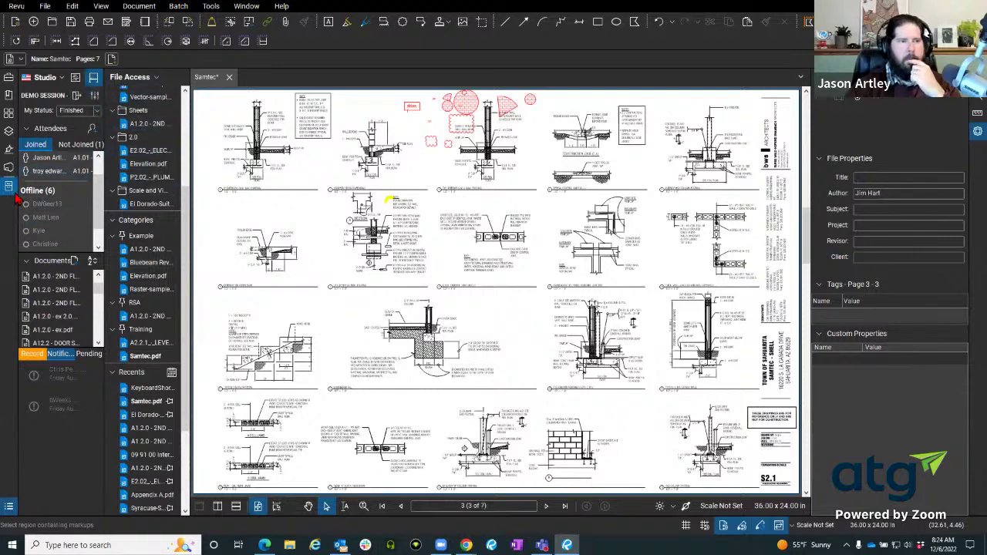
{"action": "key", "text": "alt+l"}
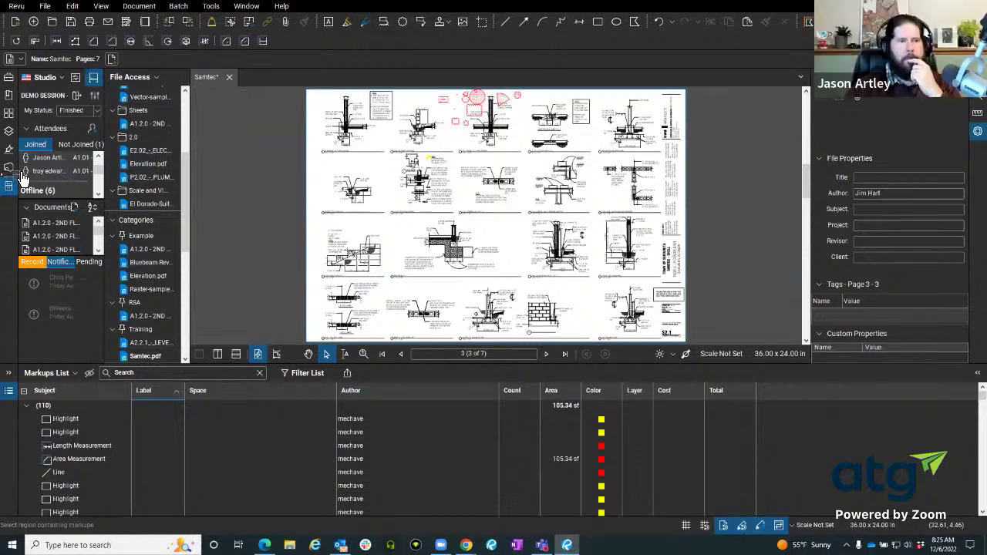
- Put File Access ahead of Studio in the panel order, keep only File Access open there, and collapse the Properties panel
{"action": "left_click", "coordinate": [9, 185]}
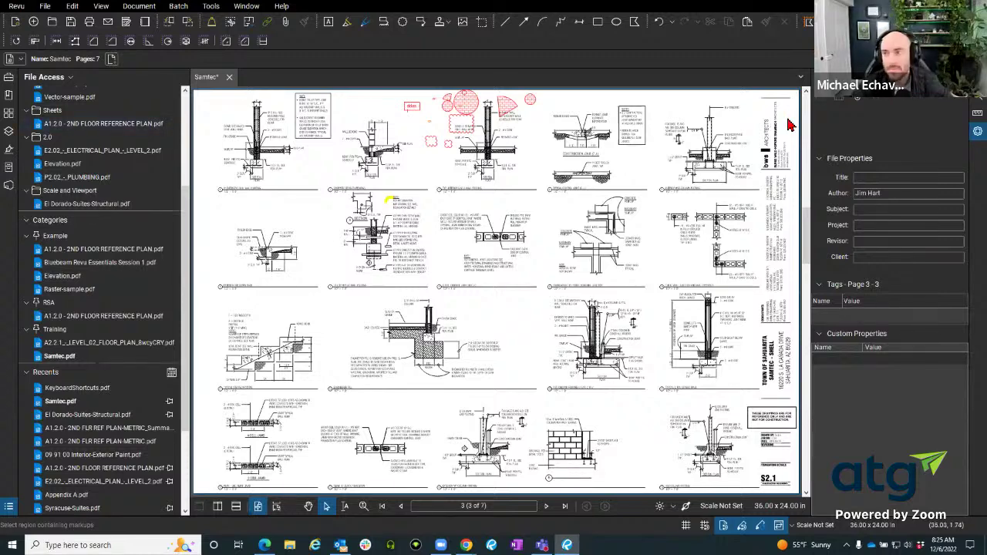
{"action": "left_click", "coordinate": [978, 131]}
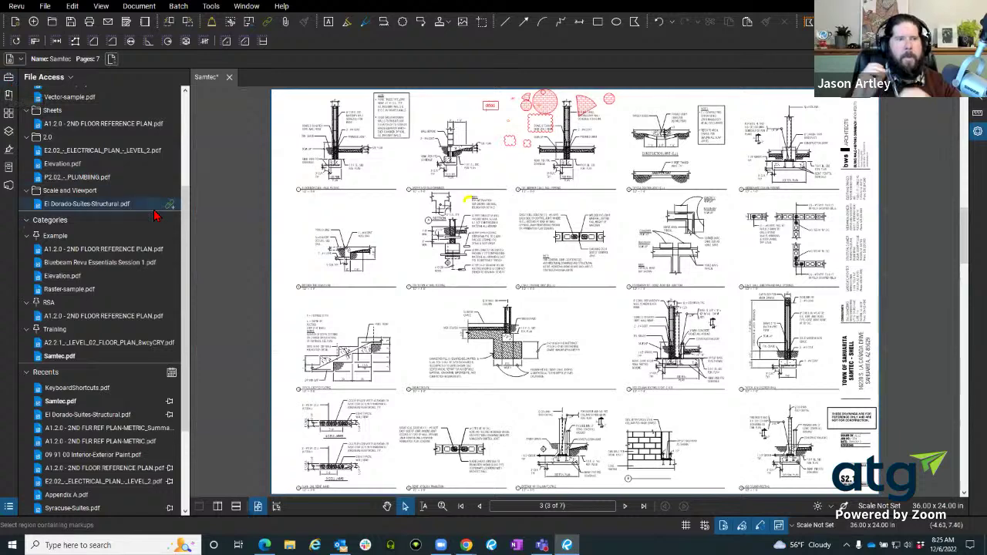
{"action": "scroll", "coordinate": [147, 212], "scroll_direction": "up", "scroll_amount": 4}
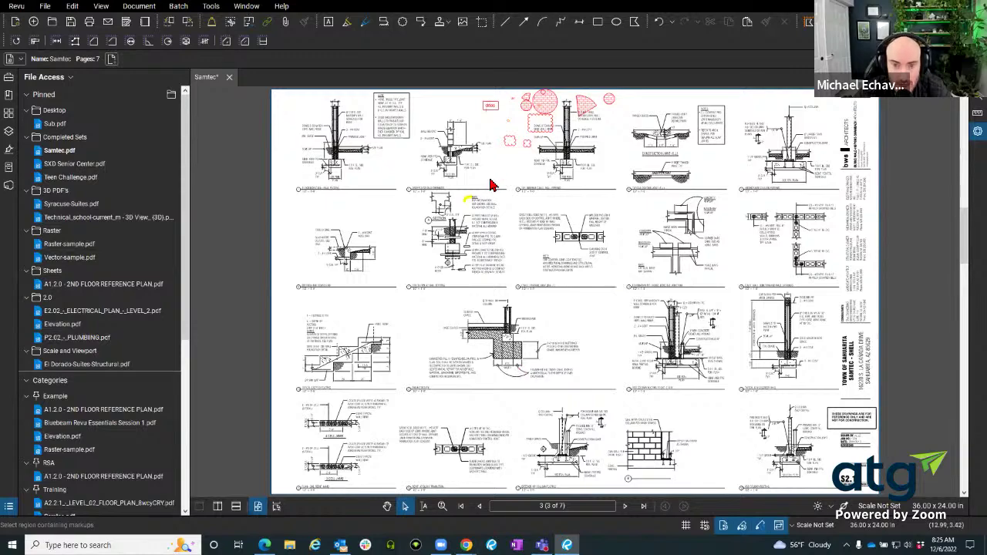
- Disable line weights on the page 3 masonry control joint detail and enable them again
{"action": "scroll", "coordinate": [489, 185], "scroll_direction": "up", "scroll_amount": 2}
{"action": "scroll", "coordinate": [478, 185], "scroll_direction": "up", "scroll_amount": 8}
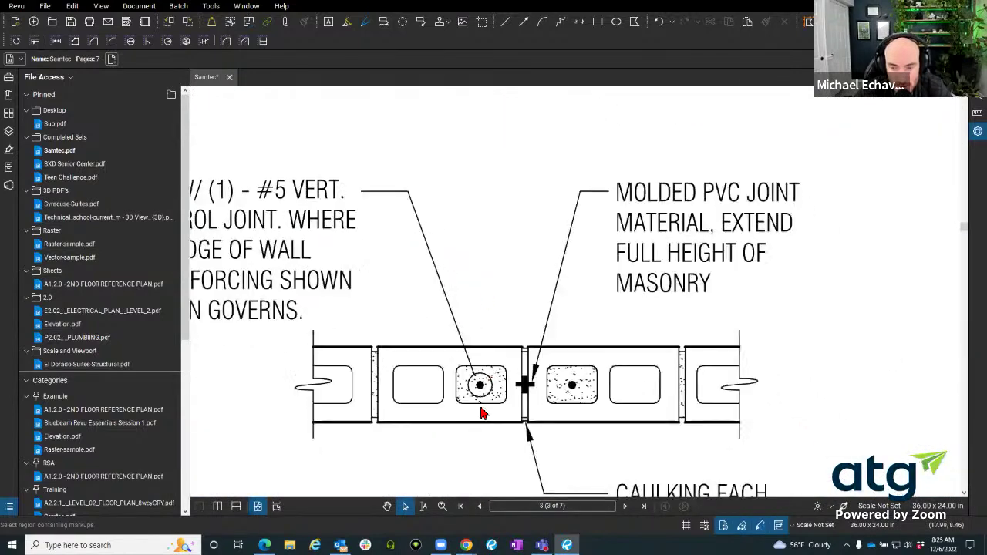
{"action": "left_click_drag", "start_coordinate": [478, 415], "coordinate": [626, 367]}
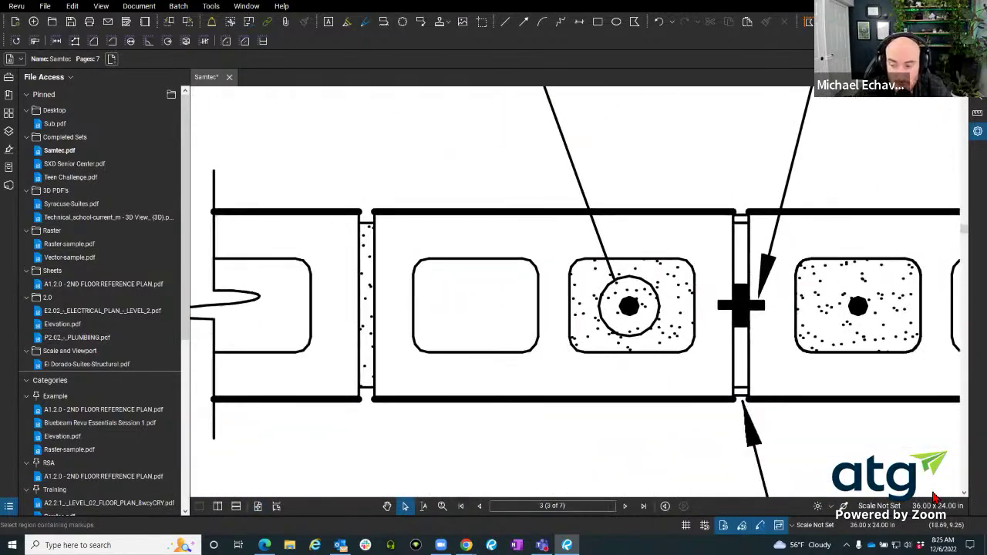
{"action": "left_click", "coordinate": [845, 506]}
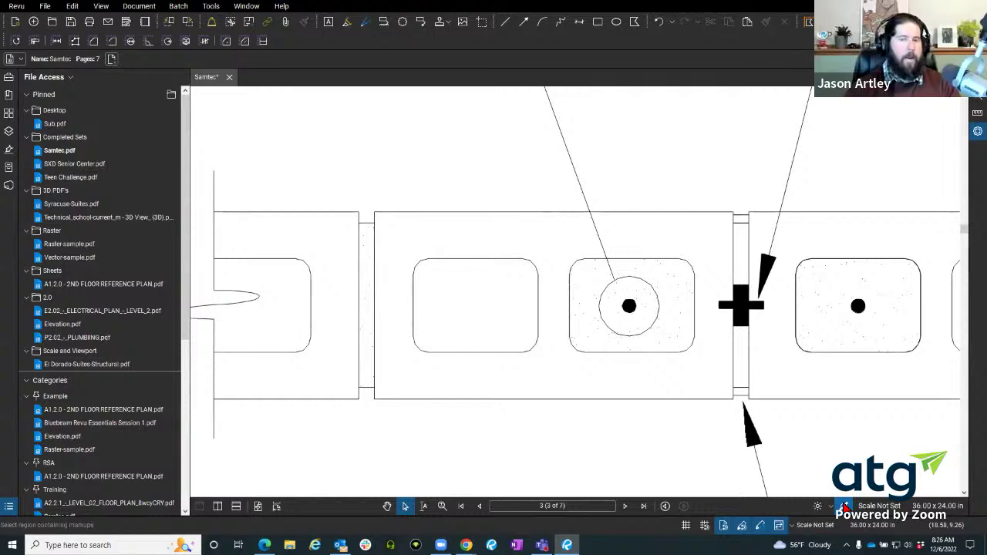
{"action": "left_click", "coordinate": [845, 506]}
- Go to page 2 and toggle line weights with the C2/F5 footing marks of the plan in close view
{"action": "scroll", "coordinate": [397, 334], "scroll_direction": "down", "scroll_amount": 1}
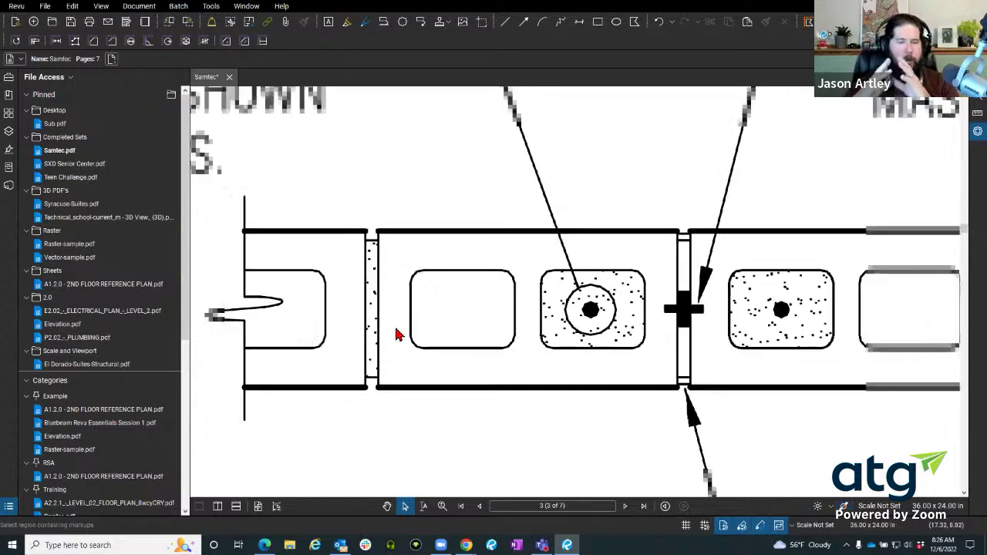
{"action": "scroll", "coordinate": [397, 334], "scroll_direction": "down", "scroll_amount": 5}
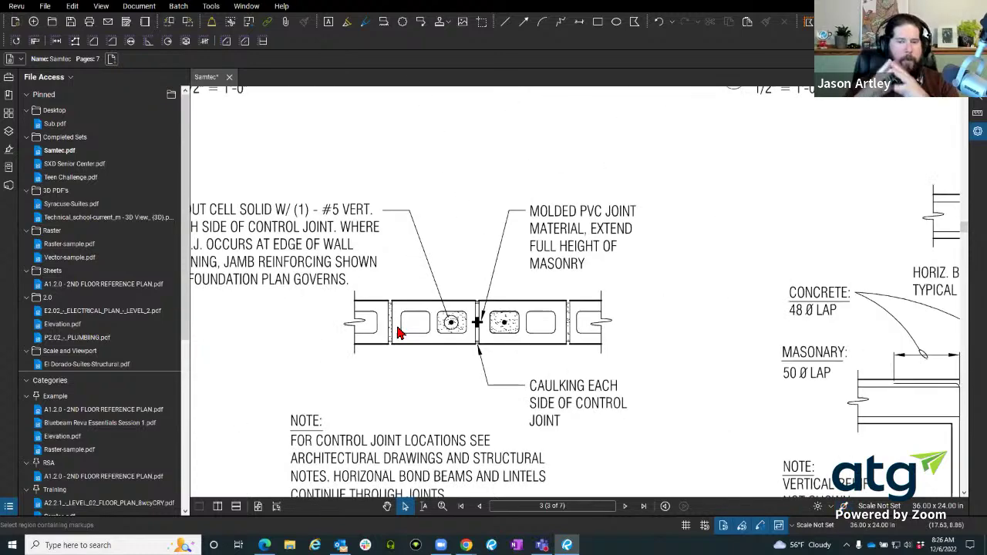
{"action": "left_click", "coordinate": [479, 507]}
{"action": "scroll", "coordinate": [425, 265], "scroll_direction": "down", "scroll_amount": 4}
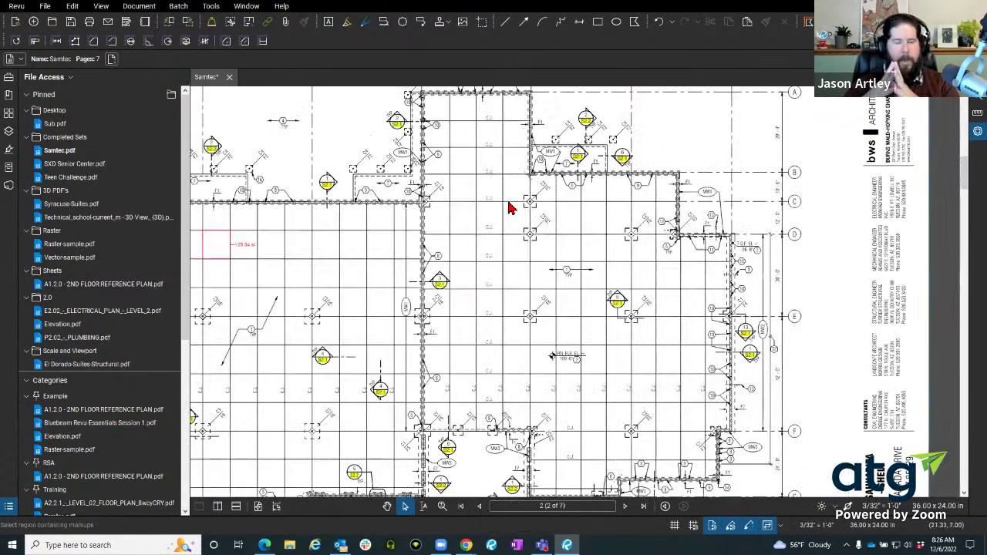
{"action": "scroll", "coordinate": [508, 208], "scroll_direction": "up", "scroll_amount": 5}
{"action": "scroll", "coordinate": [637, 270], "scroll_direction": "right", "scroll_amount": 3}
{"action": "scroll", "coordinate": [321, 264], "scroll_direction": "up", "scroll_amount": 1}
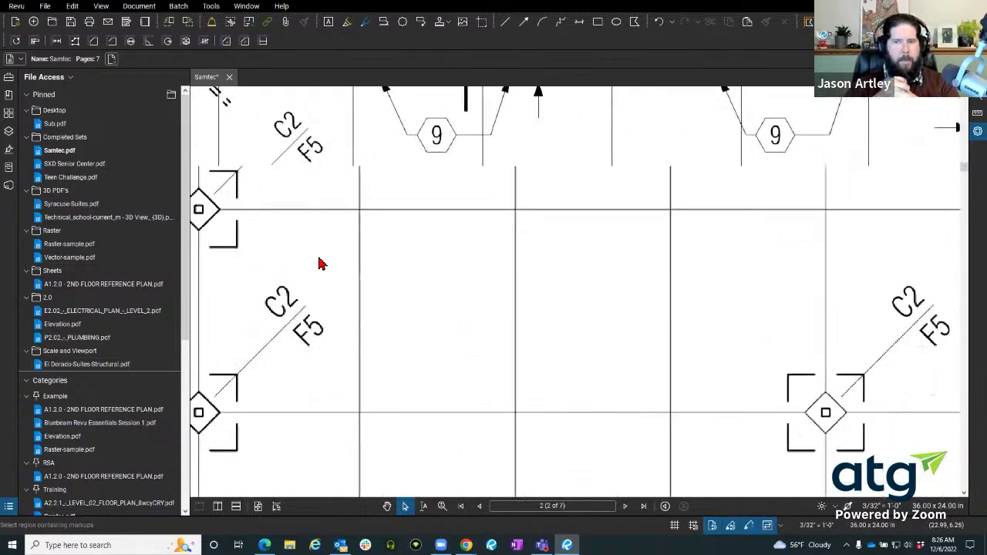
{"action": "scroll", "coordinate": [322, 264], "scroll_direction": "up", "scroll_amount": 1}
{"action": "left_click_drag", "start_coordinate": [322, 264], "coordinate": [557, 260]}
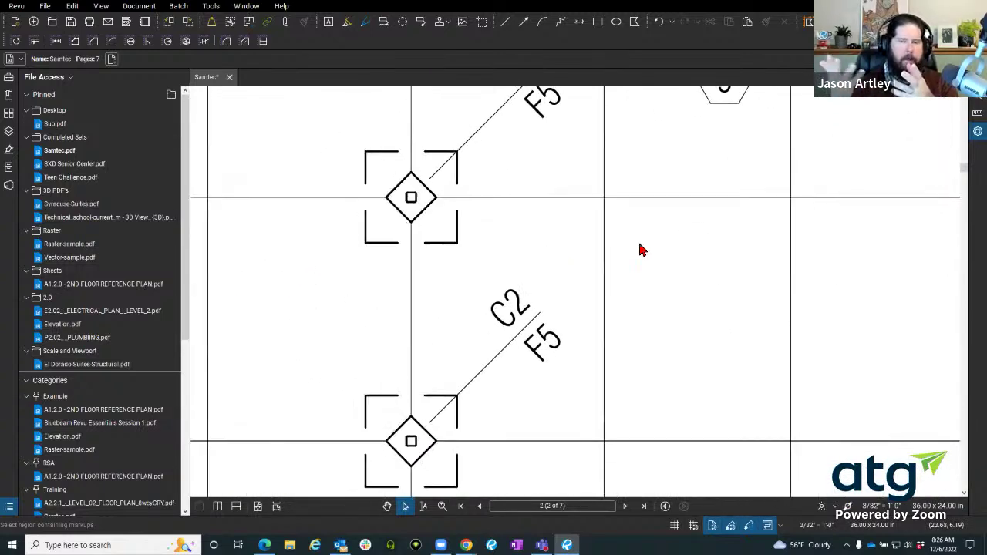
{"action": "scroll", "coordinate": [602, 249], "scroll_direction": "right", "scroll_amount": 3}
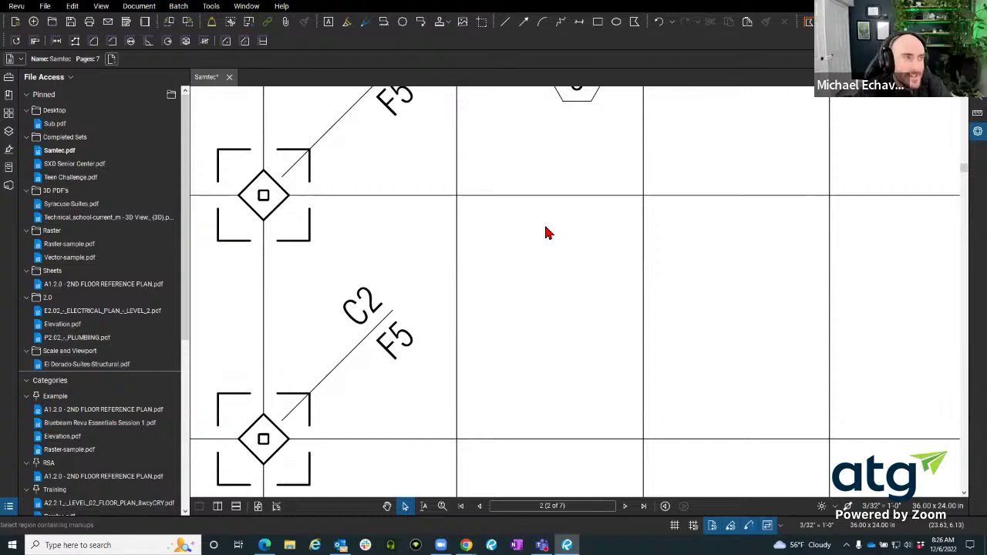
{"action": "left_click", "coordinate": [849, 507]}
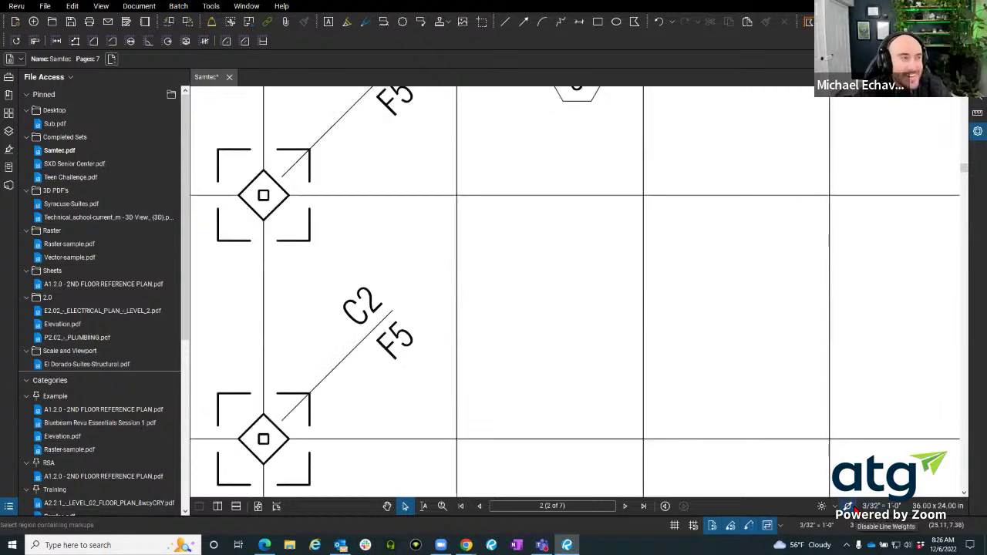
- Pan across the page 2 plan with the Pan tool and return to the Select tool
{"action": "scroll", "coordinate": [341, 227], "scroll_direction": "left", "scroll_amount": 1}
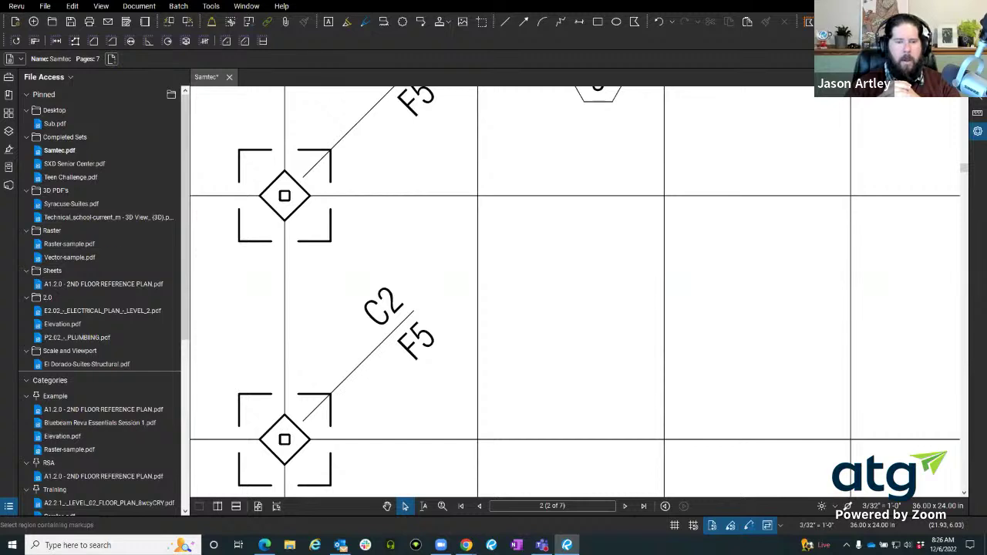
{"action": "left_click", "coordinate": [388, 507]}
{"action": "left_click_drag", "start_coordinate": [702, 247], "coordinate": [576, 193]}
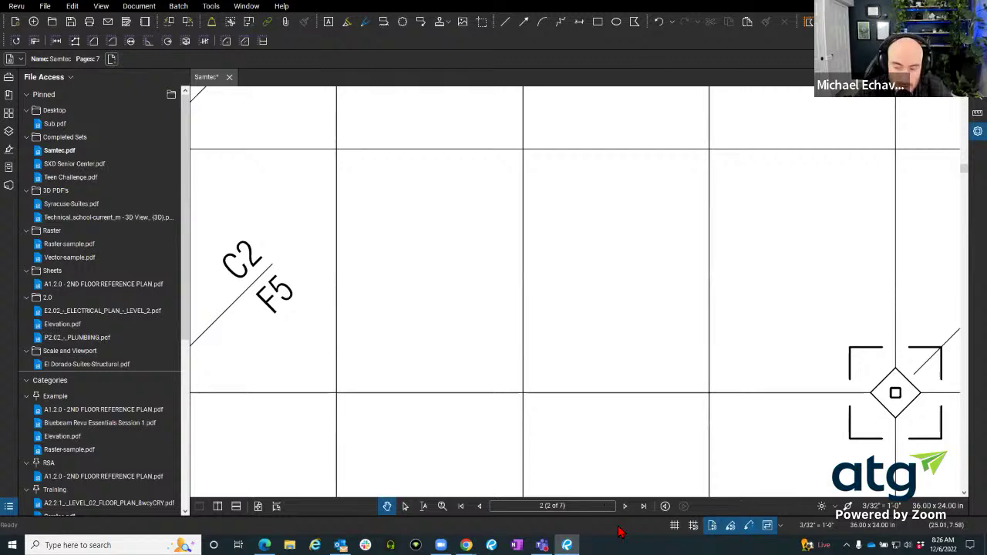
{"action": "key", "text": "alt+t"}
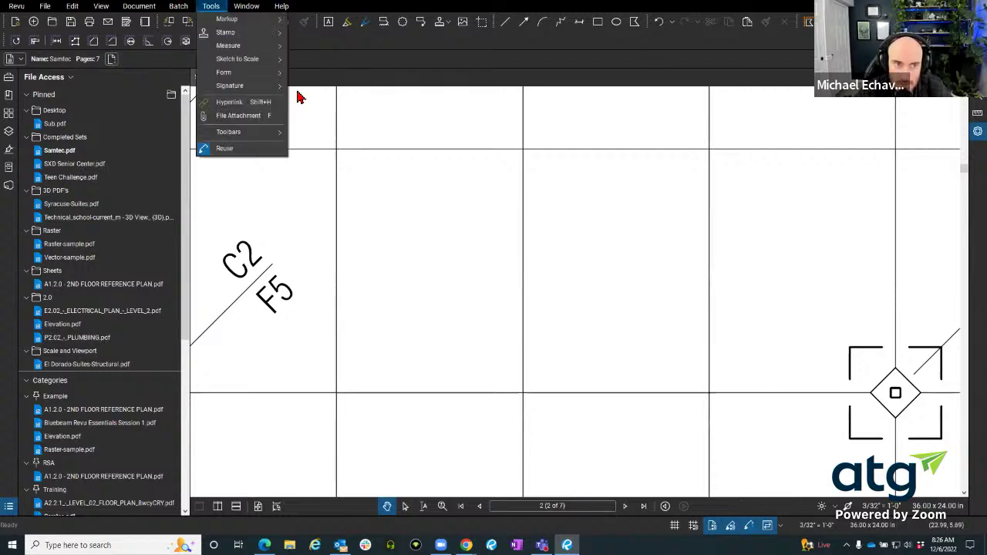
{"action": "left_click", "coordinate": [390, 507]}
{"action": "mouse_move", "coordinate": [492, 303]}
{"action": "left_mouse_down"}
{"action": "mouse_move", "coordinate": [368, 196]}
{"action": "mouse_move", "coordinate": [399, 245]}
{"action": "left_mouse_up"}
{"action": "left_click", "coordinate": [405, 507]}
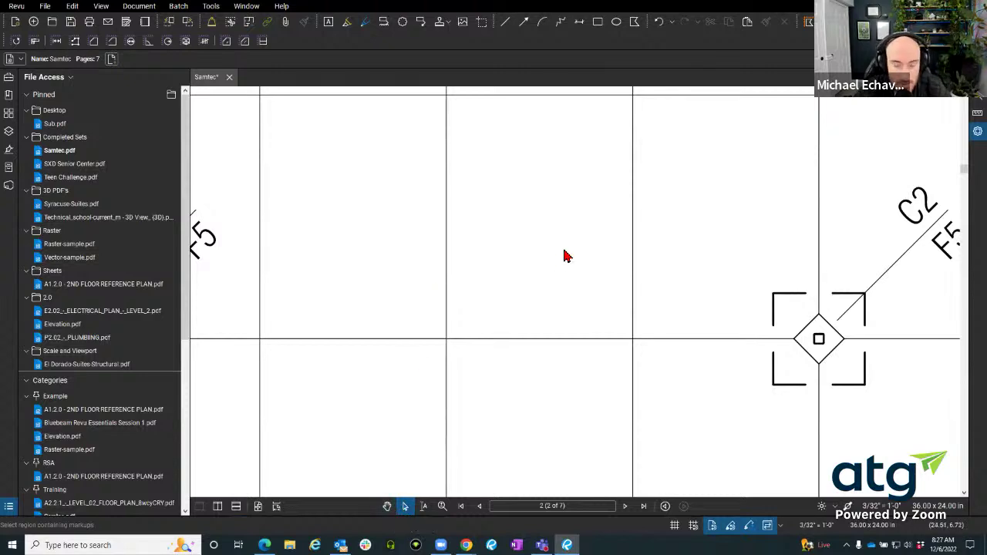
- Alternate between the Pan and Select tools, drawing a selection window and panning across the plan grid
{"action": "left_click", "coordinate": [387, 506]}
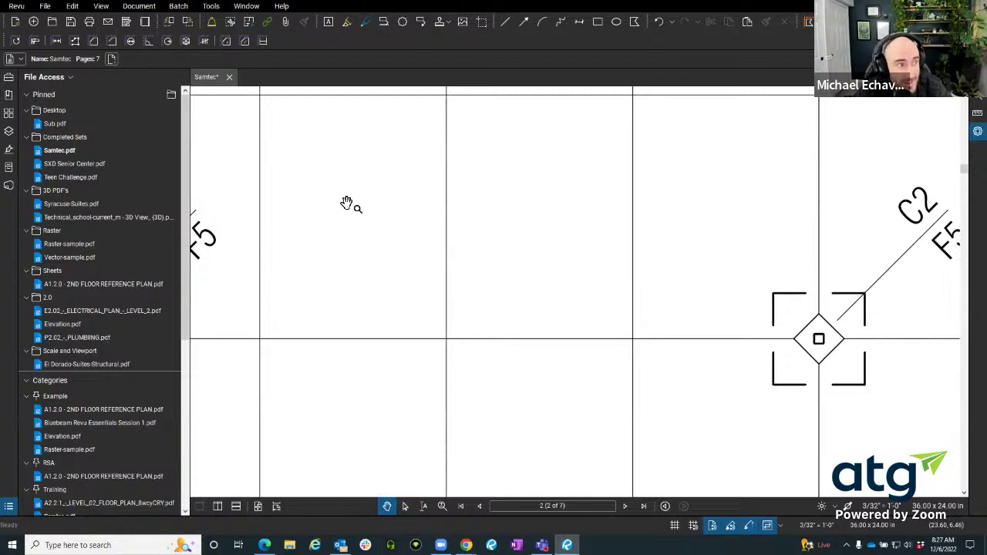
{"action": "key", "text": "v"}
{"action": "mouse_move", "coordinate": [341, 195]}
{"action": "left_mouse_down"}
{"action": "mouse_move", "coordinate": [387, 232]}
{"action": "mouse_move", "coordinate": [584, 337]}
{"action": "left_mouse_up"}
{"action": "key", "text": "shift+v"}
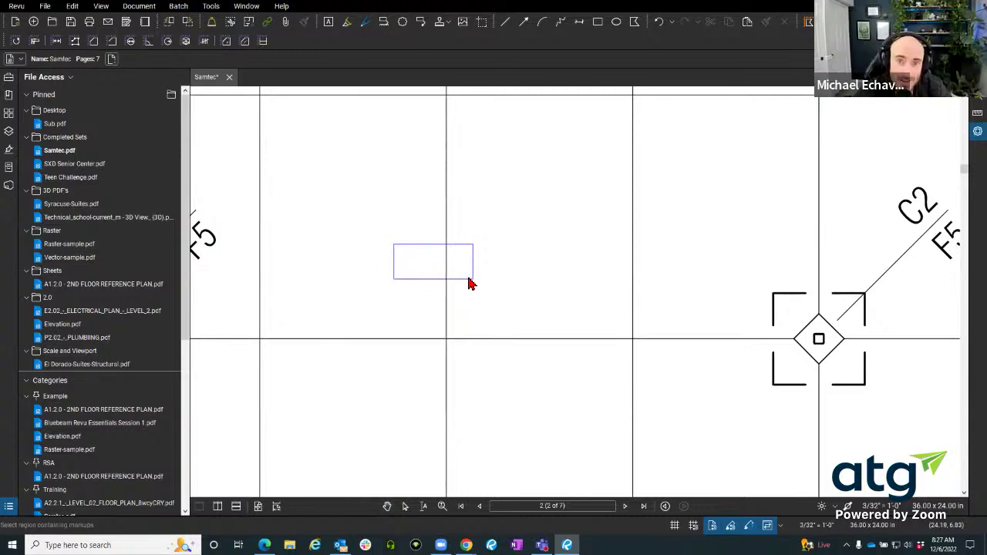
{"action": "key", "text": "Escape"}
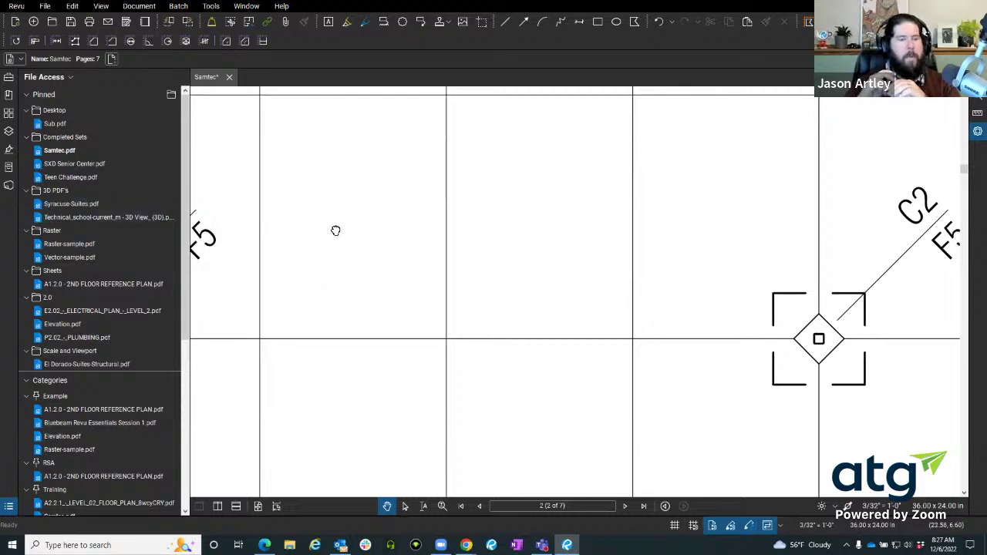
{"action": "mouse_move", "coordinate": [334, 229]}
{"action": "left_mouse_down"}
{"action": "mouse_move", "coordinate": [304, 250]}
{"action": "mouse_move", "coordinate": [261, 246]}
{"action": "left_mouse_up"}
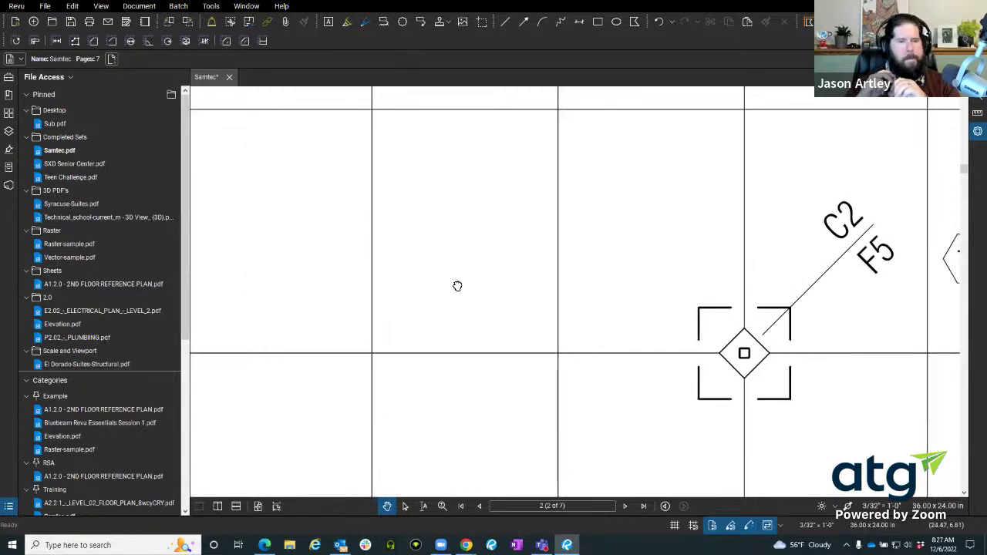
- Draw a red cloud markup on grid line D between the two C2/F5 columns, return to the Select tool and deselect the cloud
{"action": "scroll", "coordinate": [458, 285], "scroll_direction": "down", "scroll_amount": 2}
{"action": "scroll", "coordinate": [370, 212], "scroll_direction": "down", "scroll_amount": 3}
{"action": "mouse_move", "coordinate": [369, 211]}
{"action": "left_mouse_down"}
{"action": "mouse_move", "coordinate": [463, 212]}
{"action": "mouse_move", "coordinate": [547, 278]}
{"action": "mouse_move", "coordinate": [479, 279]}
{"action": "left_mouse_up"}
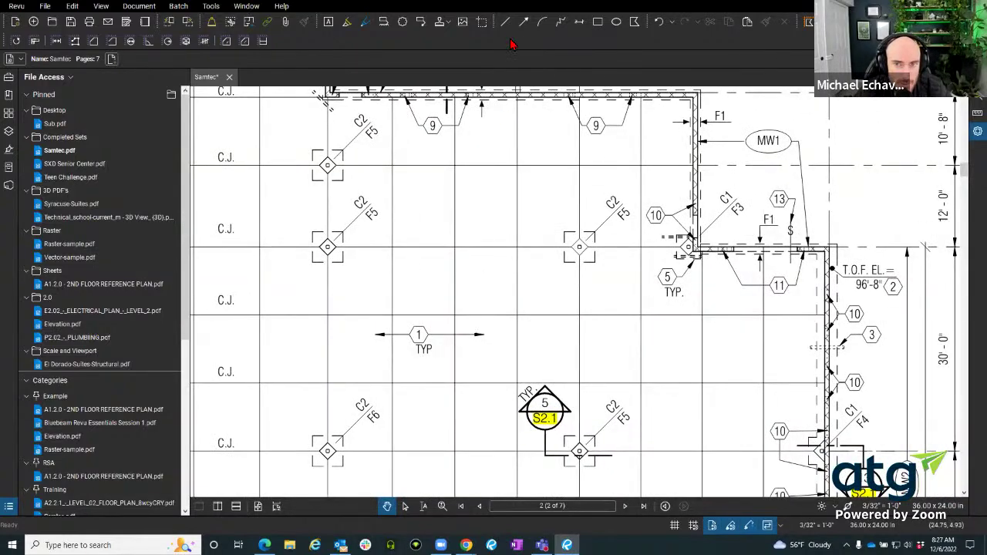
{"action": "left_click", "coordinate": [402, 21]}
{"action": "mouse_move", "coordinate": [404, 206]}
{"action": "left_mouse_down"}
{"action": "mouse_move", "coordinate": [474, 272]}
{"action": "mouse_move", "coordinate": [501, 279]}
{"action": "mouse_move", "coordinate": [437, 278]}
{"action": "mouse_move", "coordinate": [472, 336]}
{"action": "left_mouse_up"}
{"action": "key", "text": "Escape"}
{"action": "key", "text": "v"}
{"action": "scroll", "coordinate": [494, 316], "scroll_direction": "down", "scroll_amount": 1}
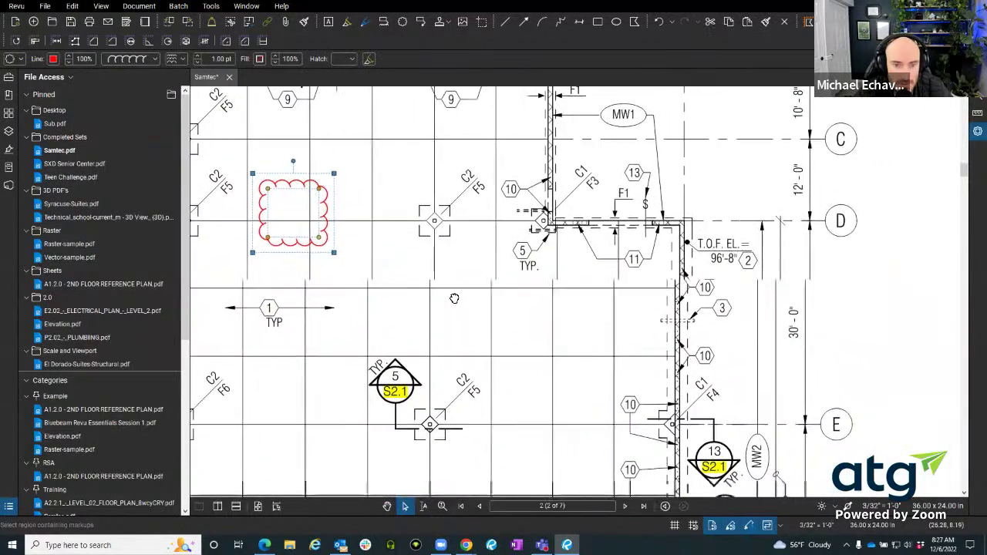
{"action": "left_click_drag", "start_coordinate": [520, 297], "coordinate": [499, 295]}
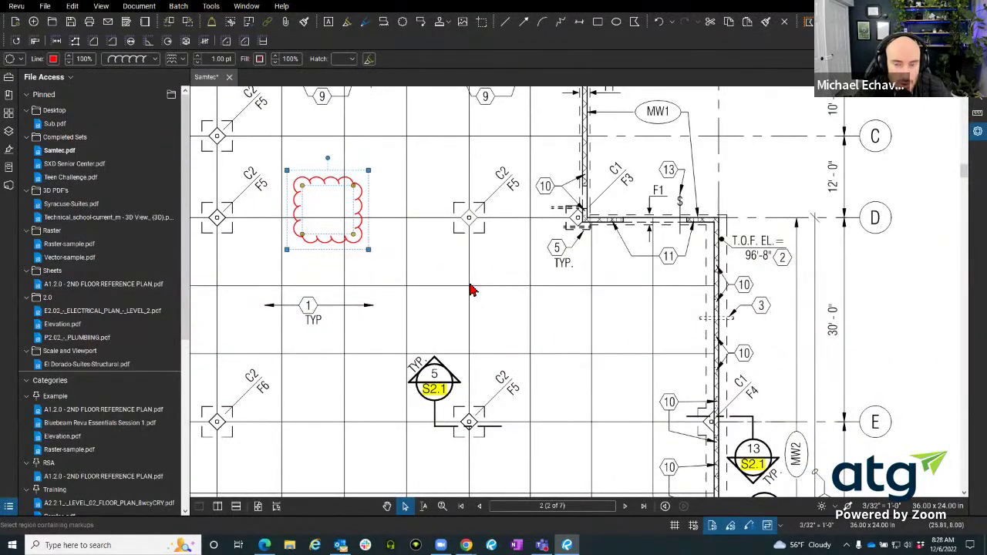
{"action": "left_click", "coordinate": [395, 257]}
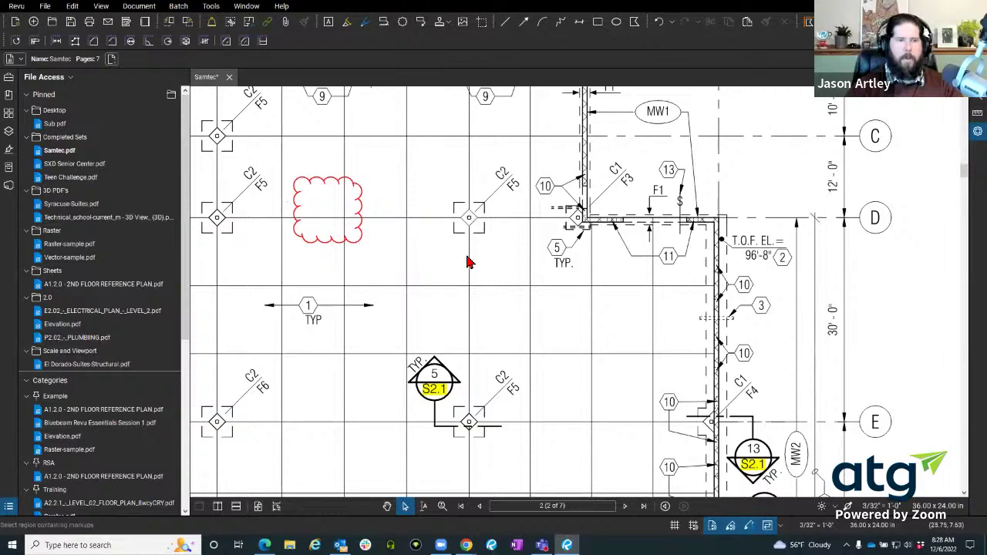
- Select the markups across the upper part of the page 2 plan with a selection window and clear the selection
{"action": "scroll", "coordinate": [468, 262], "scroll_direction": "down", "scroll_amount": 5}
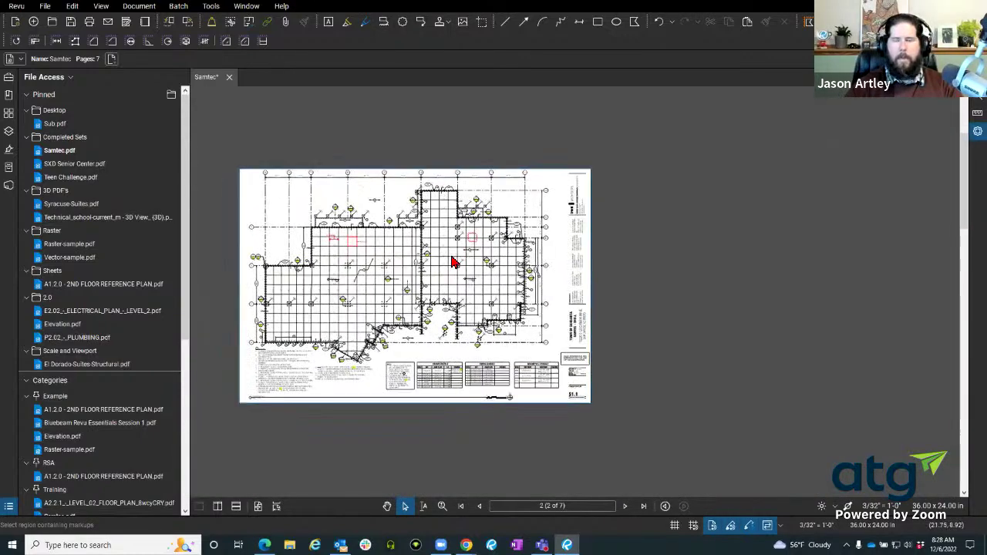
{"action": "scroll", "coordinate": [453, 261], "scroll_direction": "up", "scroll_amount": 3}
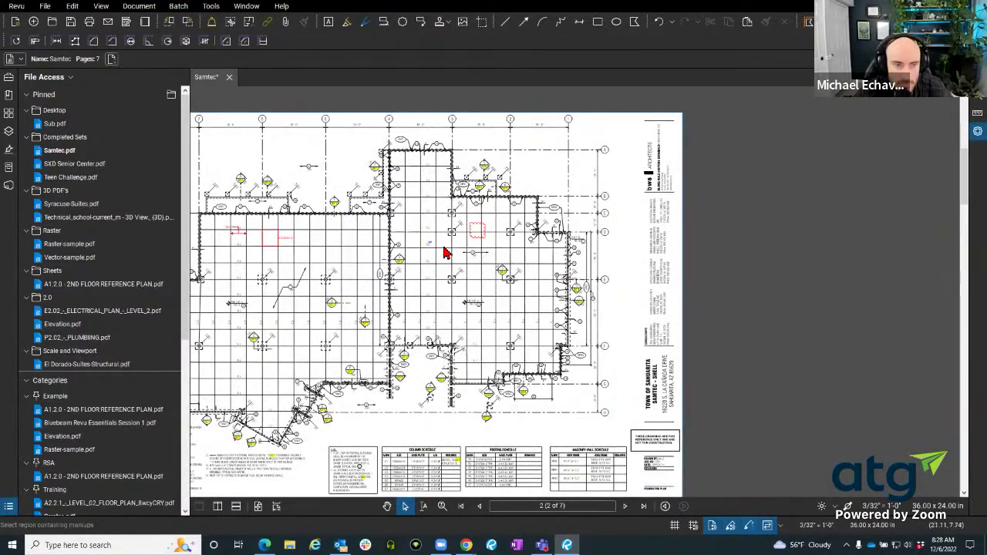
{"action": "left_click_drag", "start_coordinate": [216, 198], "coordinate": [564, 313]}
{"action": "scroll", "coordinate": [556, 325], "scroll_direction": "down", "scroll_amount": 1}
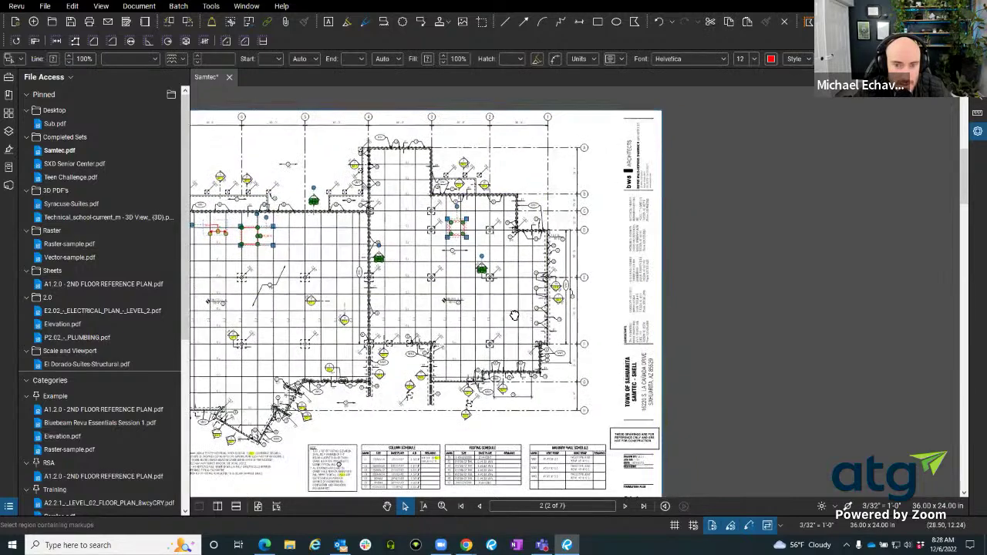
{"action": "scroll", "coordinate": [564, 224], "scroll_direction": "up", "scroll_amount": 1}
{"action": "scroll", "coordinate": [564, 225], "scroll_direction": "up", "scroll_amount": 3}
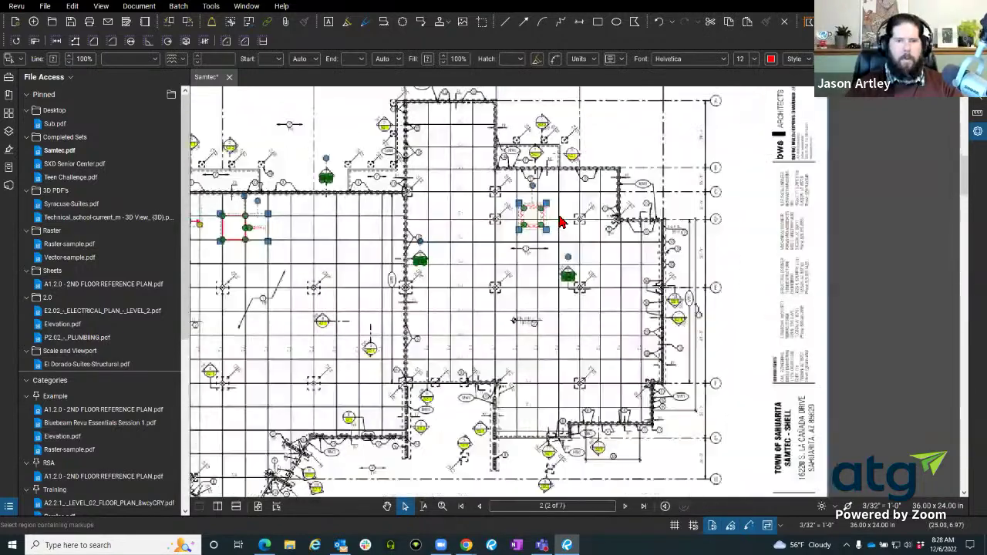
{"action": "left_click", "coordinate": [539, 227]}
{"action": "scroll", "coordinate": [540, 227], "scroll_direction": "up", "scroll_amount": 3}
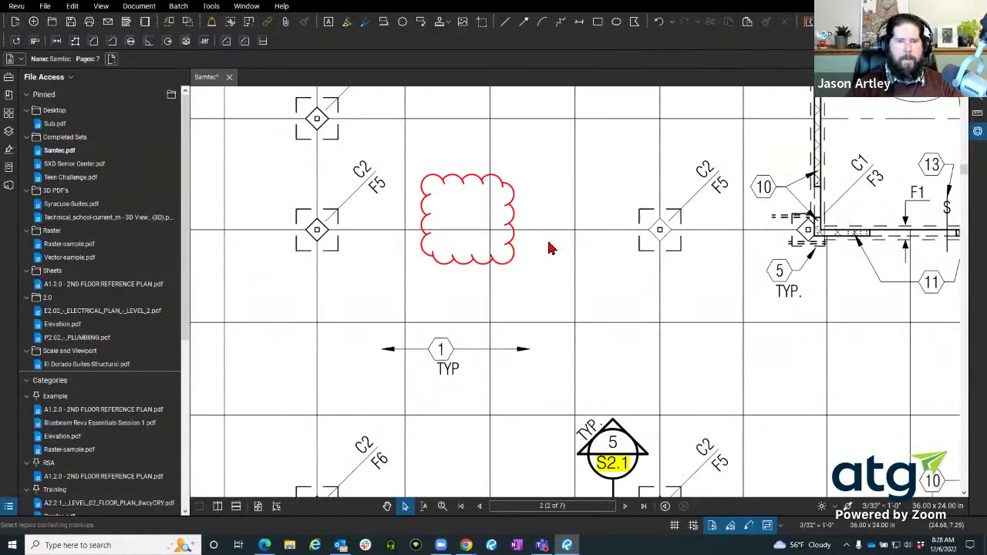
- Select the red cloud markup by its outline, clear the selection, and open and dismiss the page's context options
{"action": "left_click_drag", "start_coordinate": [514, 249], "coordinate": [516, 270]}
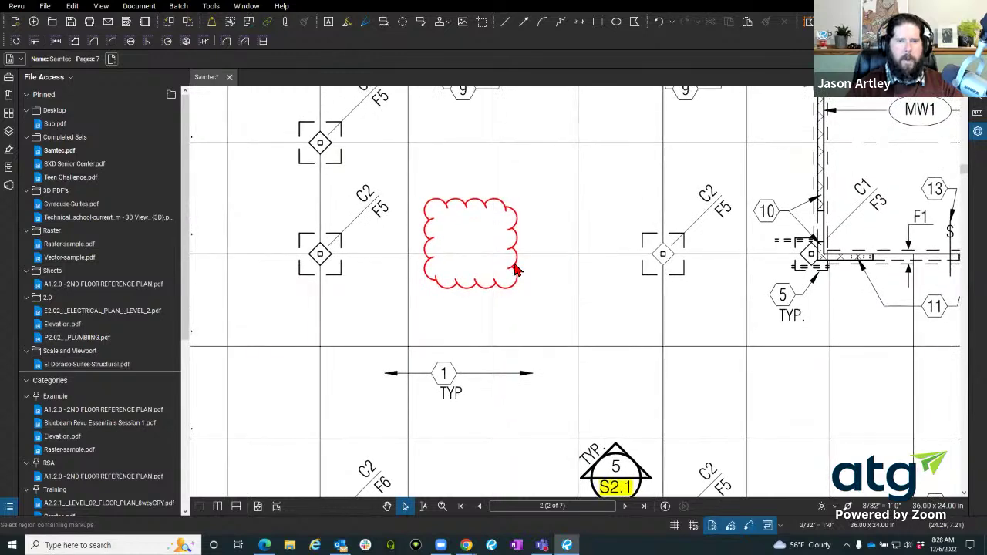
{"action": "left_click", "coordinate": [517, 270]}
{"action": "mouse_move", "coordinate": [515, 265]}
{"action": "left_mouse_down"}
{"action": "mouse_move", "coordinate": [566, 301]}
{"action": "mouse_move", "coordinate": [505, 269]}
{"action": "mouse_move", "coordinate": [484, 270]}
{"action": "left_mouse_up"}
{"action": "key", "text": "Escape"}
{"action": "right_click", "coordinate": [478, 264]}
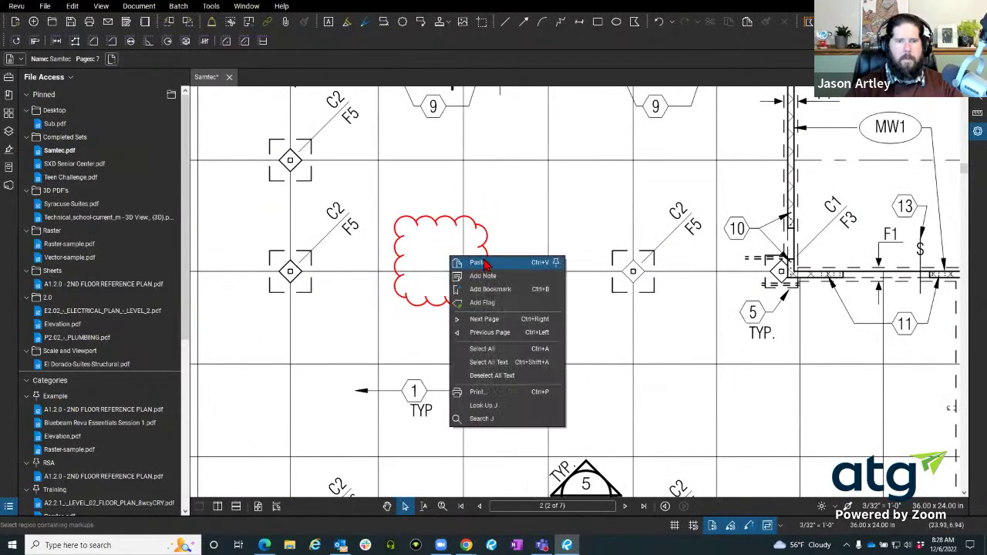
{"action": "left_click", "coordinate": [496, 259]}
- Move the red cloud markup down and to the right, below grid line D beside the keynote 1 TYP arrow, and deselect it
{"action": "left_click", "coordinate": [495, 257]}
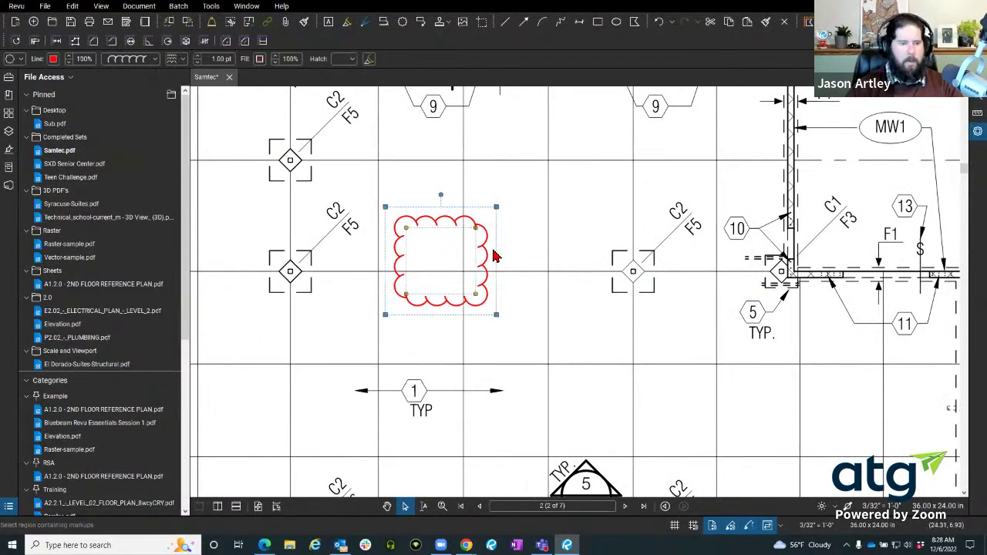
{"action": "mouse_move", "coordinate": [486, 256]}
{"action": "left_mouse_down"}
{"action": "mouse_move", "coordinate": [432, 241]}
{"action": "mouse_move", "coordinate": [498, 249]}
{"action": "left_mouse_up"}
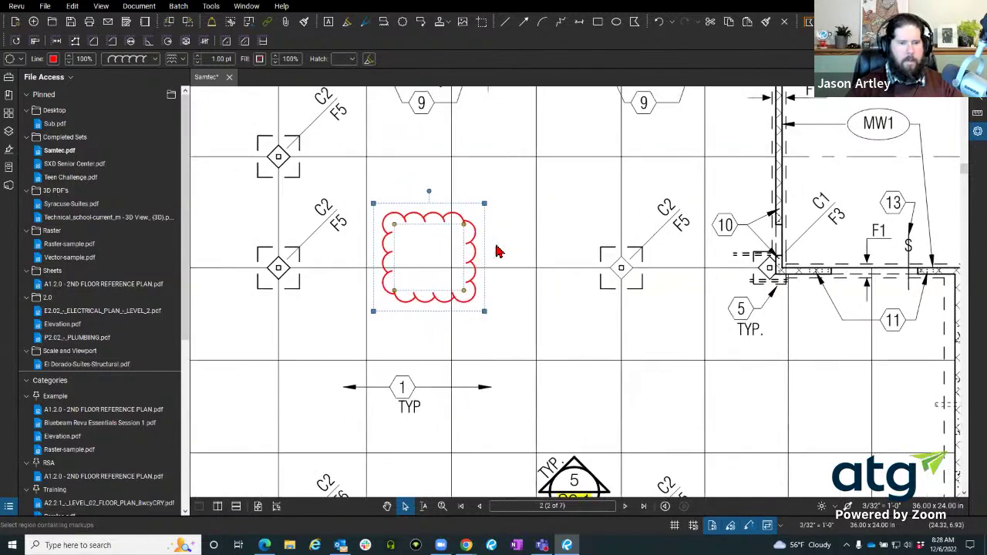
{"action": "key", "text": "Escape"}
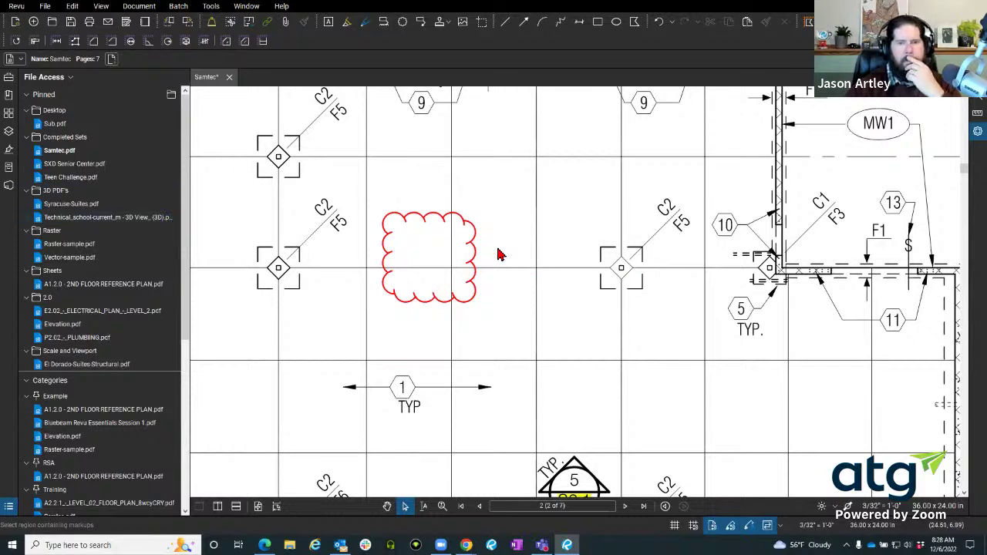
{"action": "left_click_drag", "start_coordinate": [479, 258], "coordinate": [546, 324]}
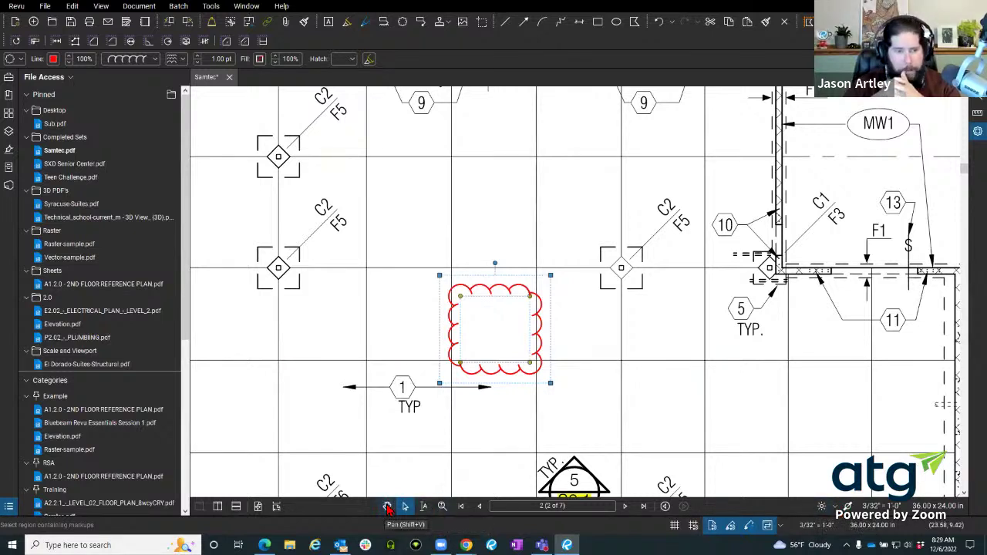
{"action": "left_click", "coordinate": [452, 425]}
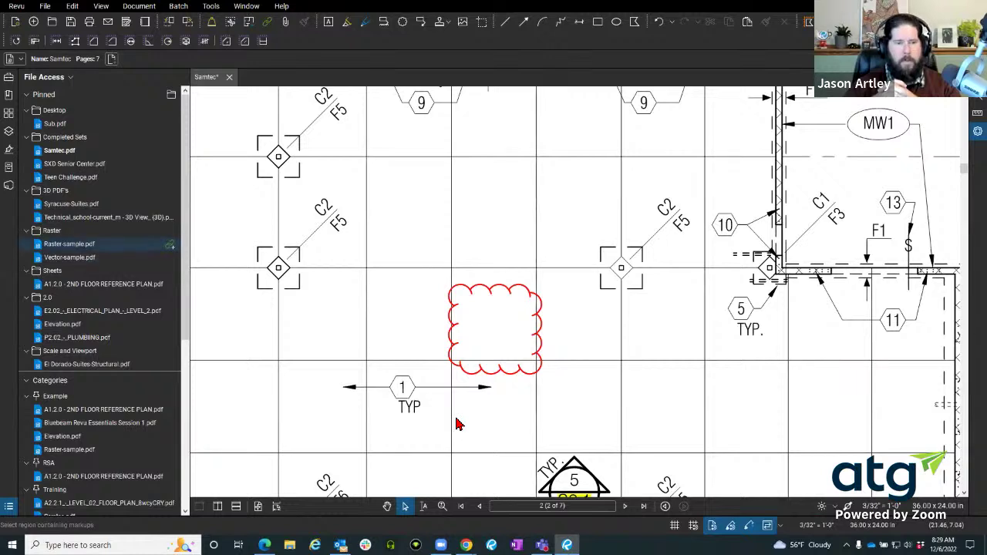